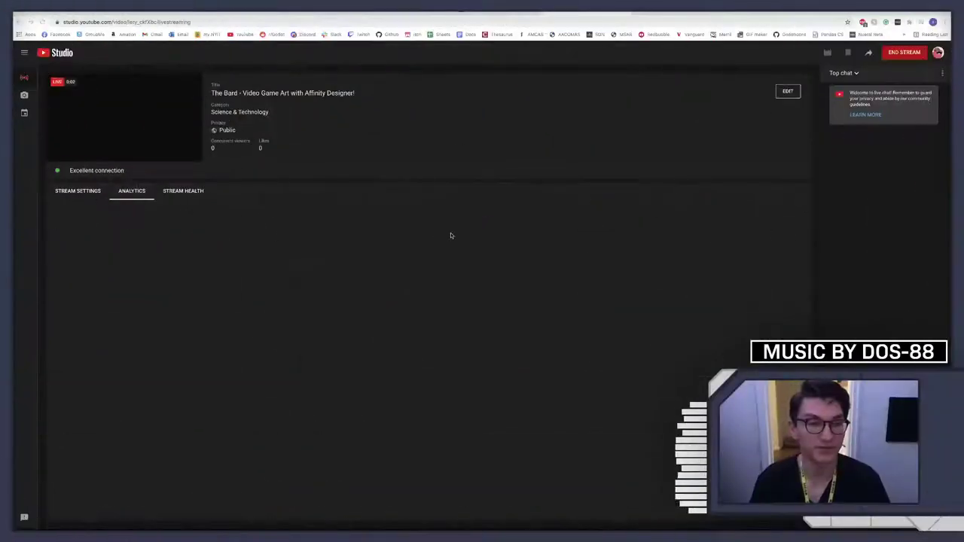
Switch to Messages, preview the bard sketch at full size and leave the image selected in the conversation
key("ctrl+Left")
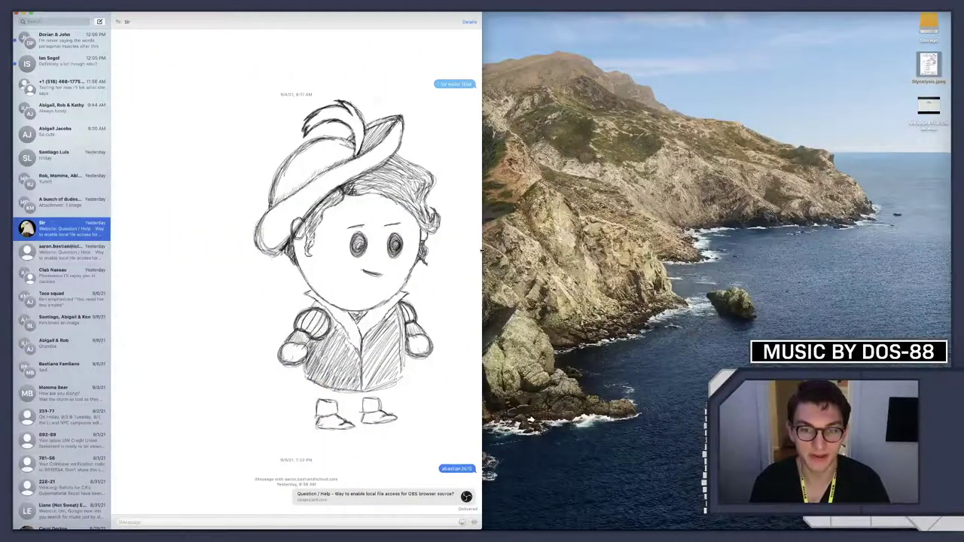
mouse_move(480, 249)
left_mouse_down()
mouse_move(338, 241)
mouse_move(527, 225)
mouse_move(459, 221)
mouse_move(477, 218)
left_mouse_up()
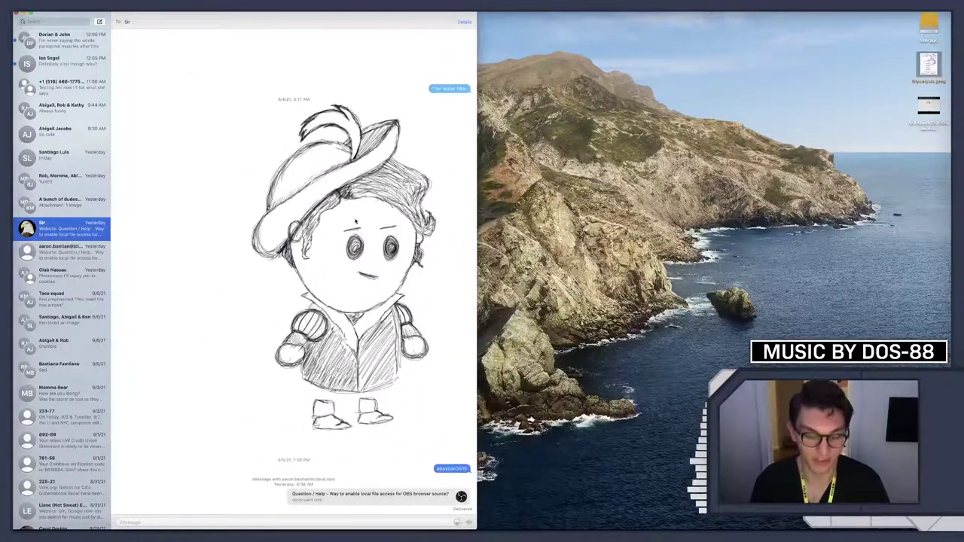
key("super+Tab")
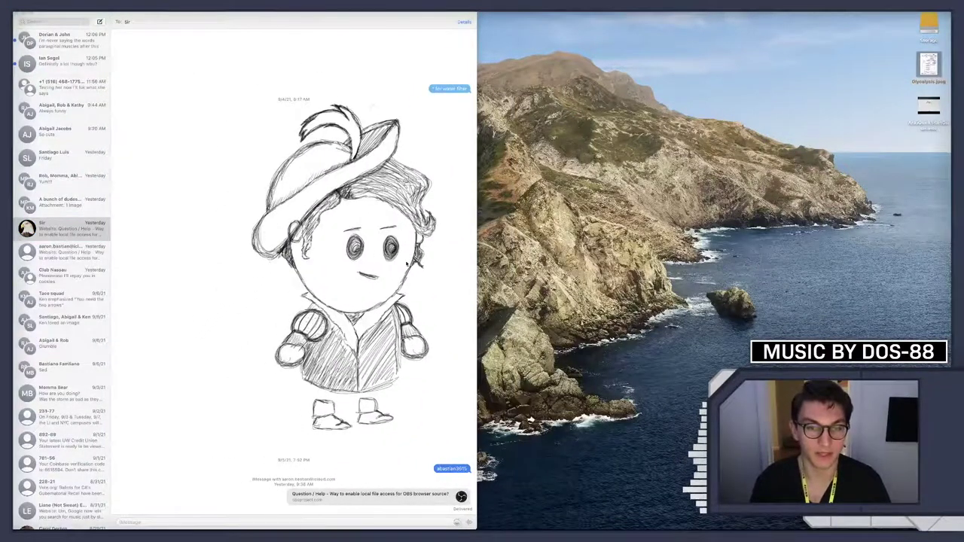
left_click(373, 248)
double_click(365, 250)
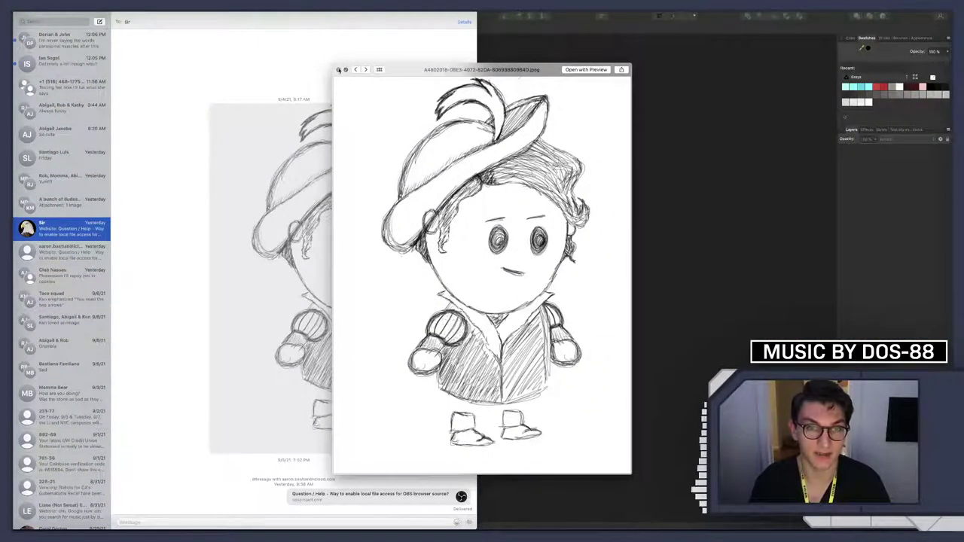
left_click(338, 69)
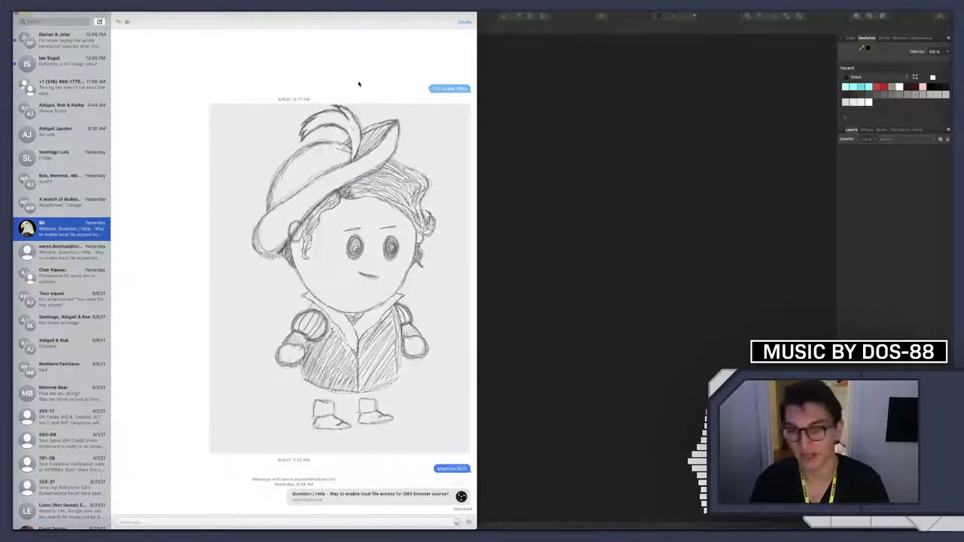
Switch to Affinity Designer and bring up the dialog for opening an existing document
left_click(614, 205)
left_click(85, 8)
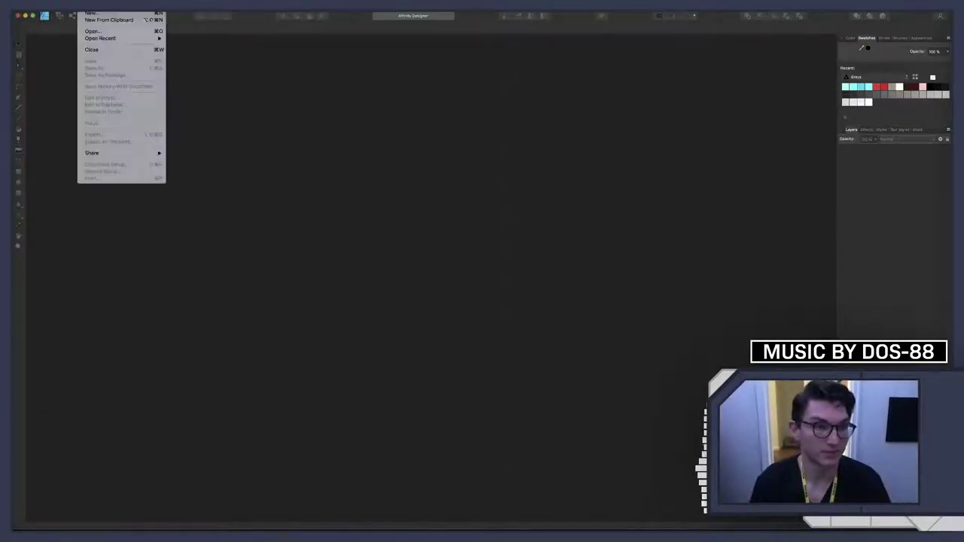
left_click(221, 52)
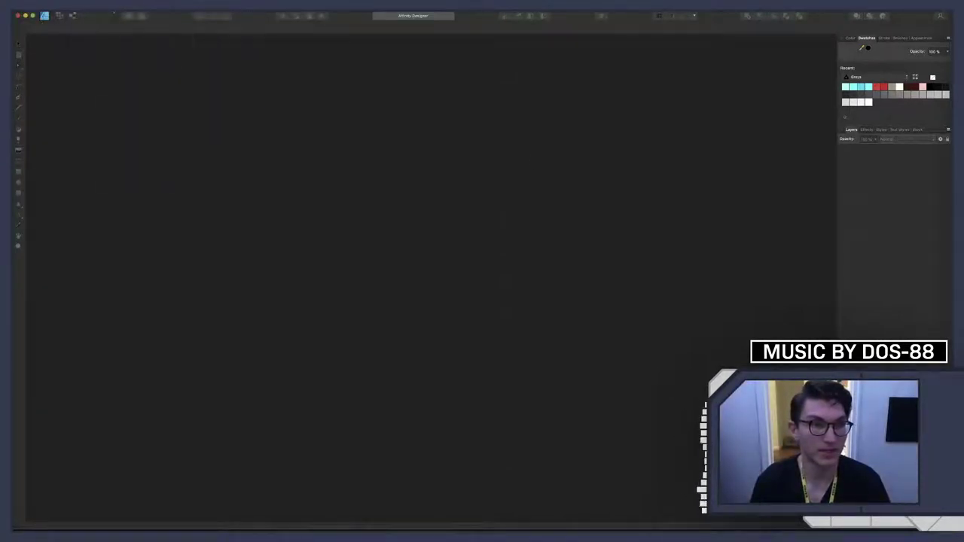
left_click(90, 7)
mouse_move(99, 38)
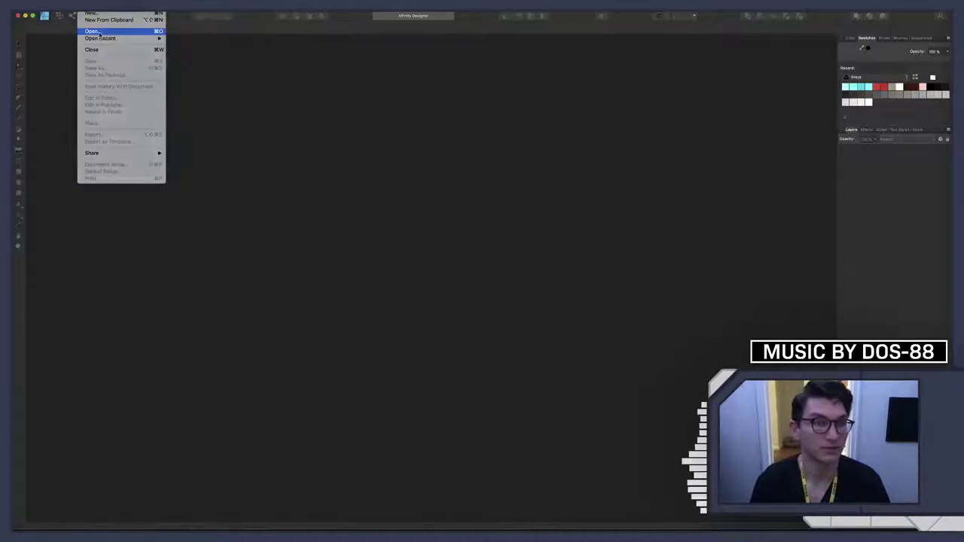
left_click(98, 32)
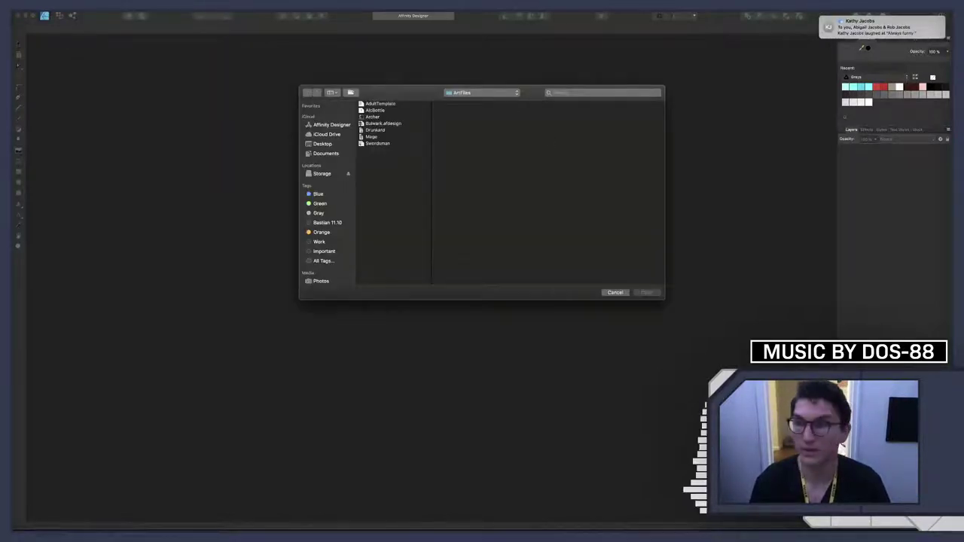
Turn on Do Not Disturb to silence the Mac's notifications
left_click(944, 8)
scroll(909, 47, "up", 3)
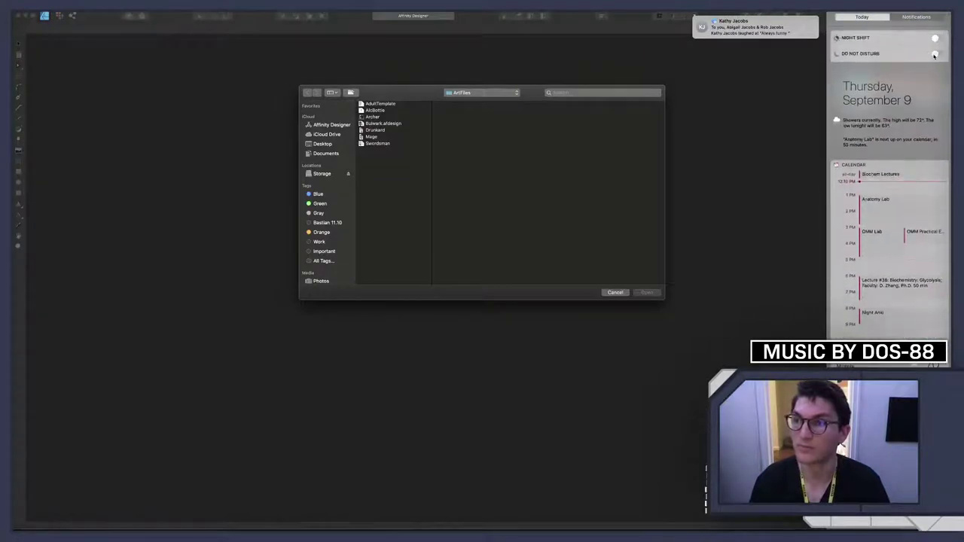
left_click(936, 55)
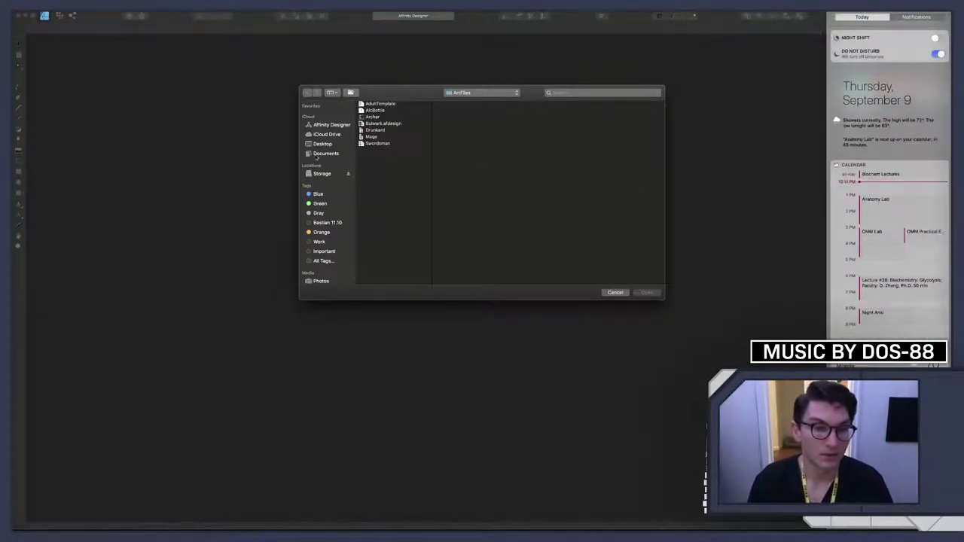
Search the ArtFiles folder for "adulttemp" and open the AdultTemplate document
left_click(603, 92)
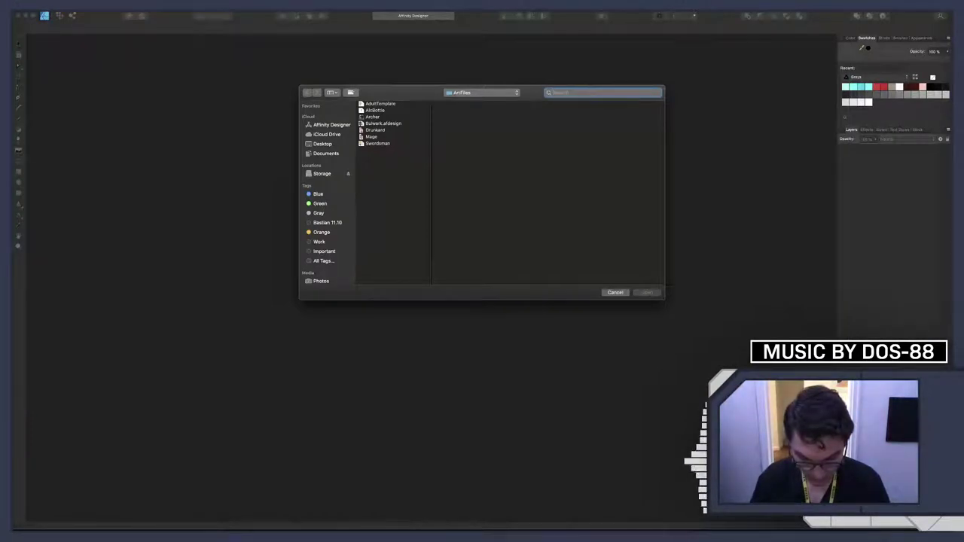
type("board")
key("BackSpace")
key("BackSpace")
key("BackSpace")
key("BackSpace")
key("BackSpace")
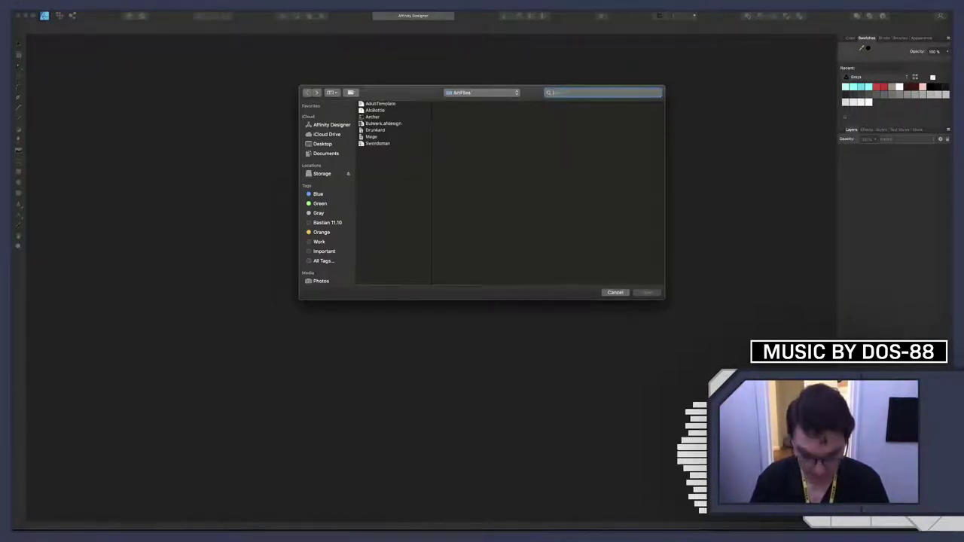
type("adulttemp")
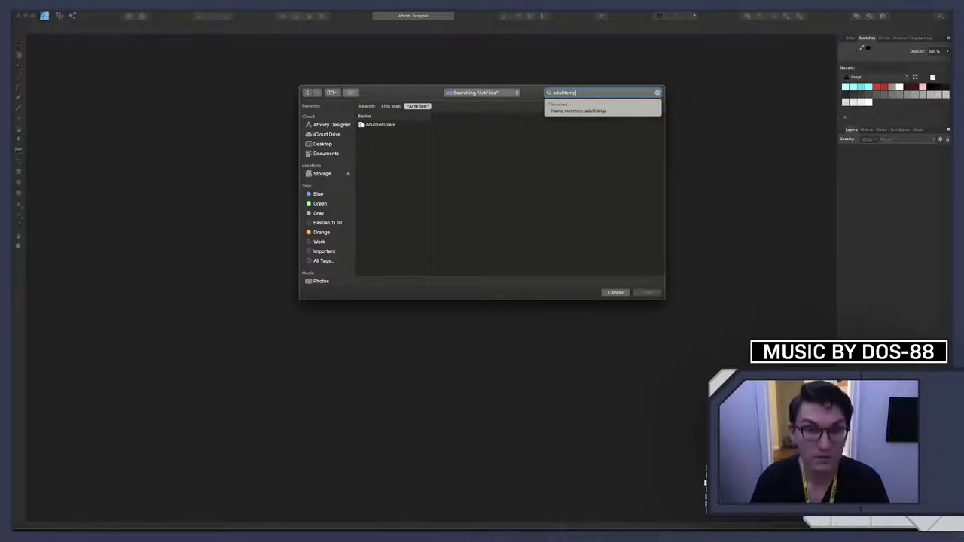
left_click(393, 124)
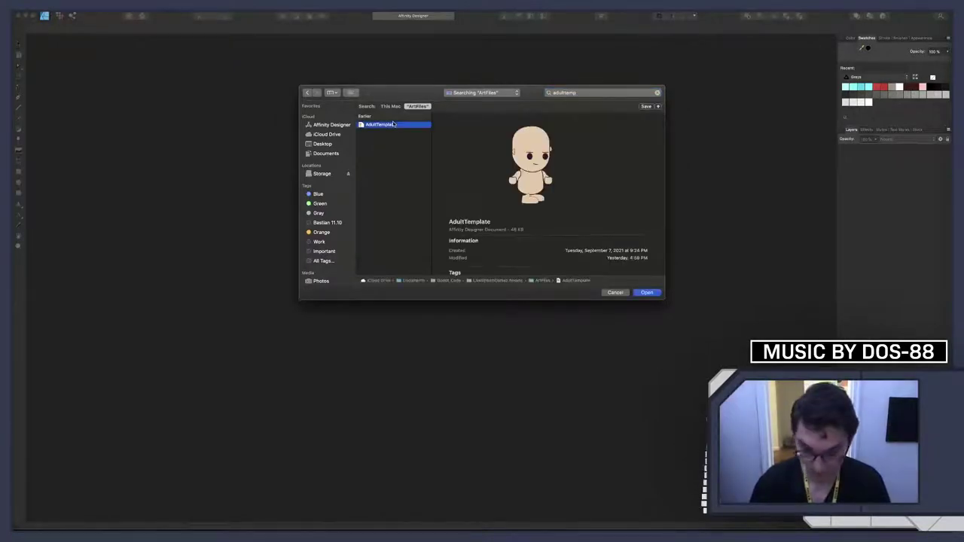
key("Return")
Save the template as a new document named Bard in the ArtFiles folder
key("super+s")
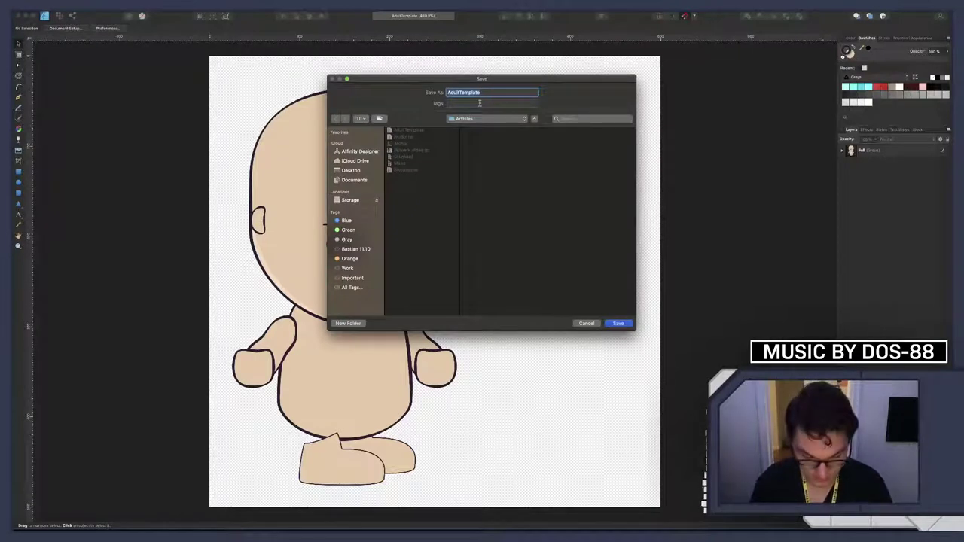
type("B")
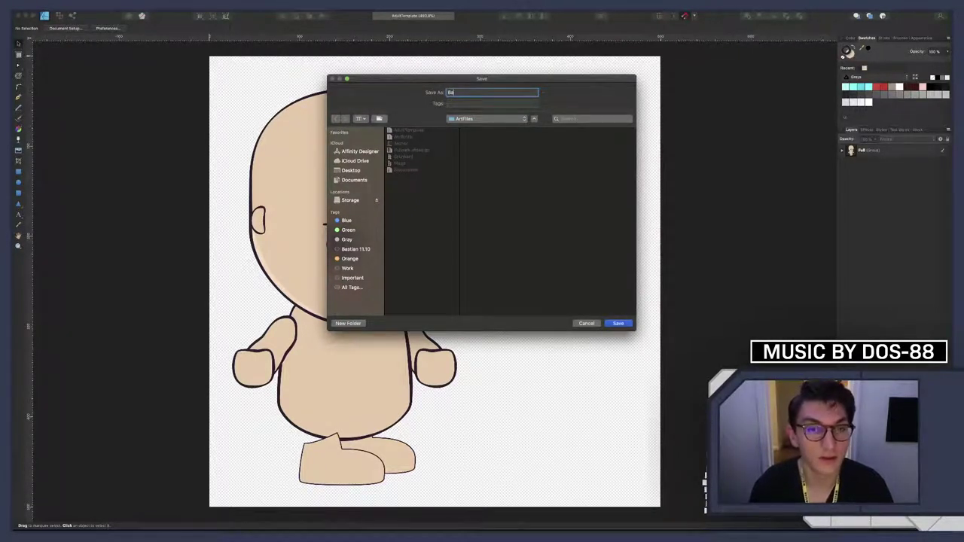
type("a")
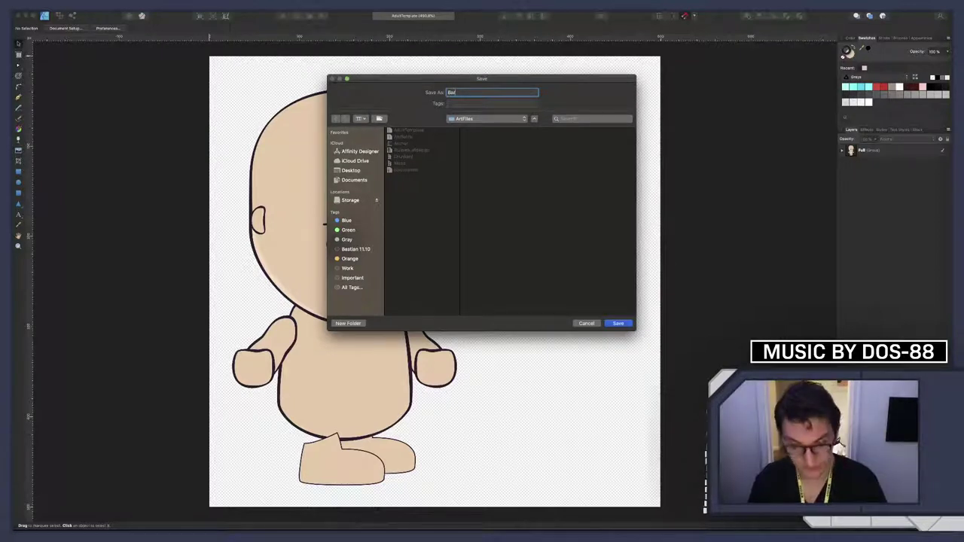
type("st")
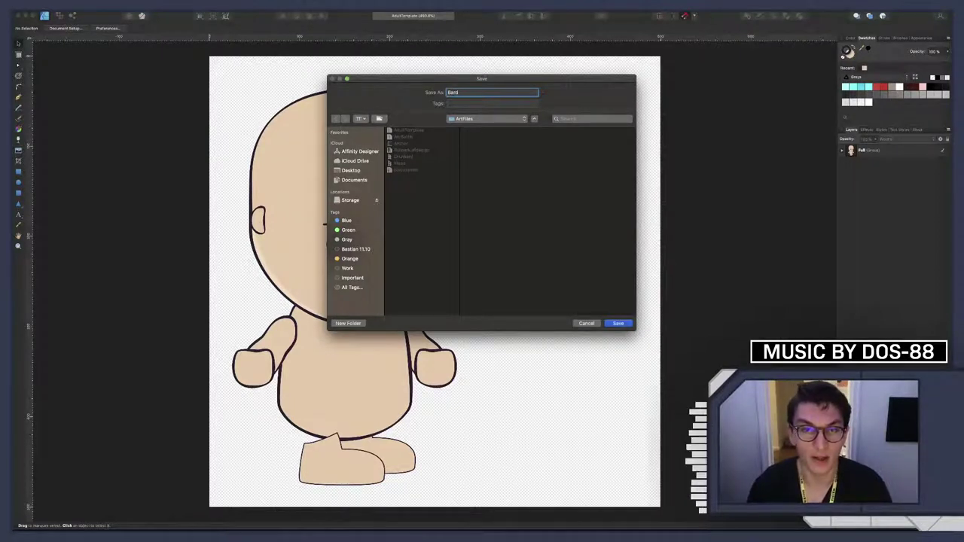
key("Return")
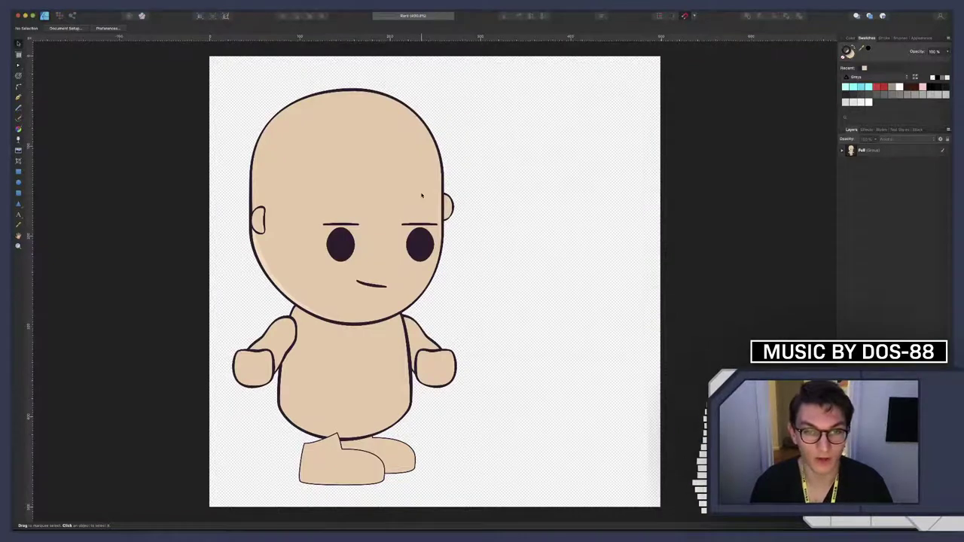
Switch the colour swatches from the greys to the custom set named Palette
scroll(422, 196, "left", 5)
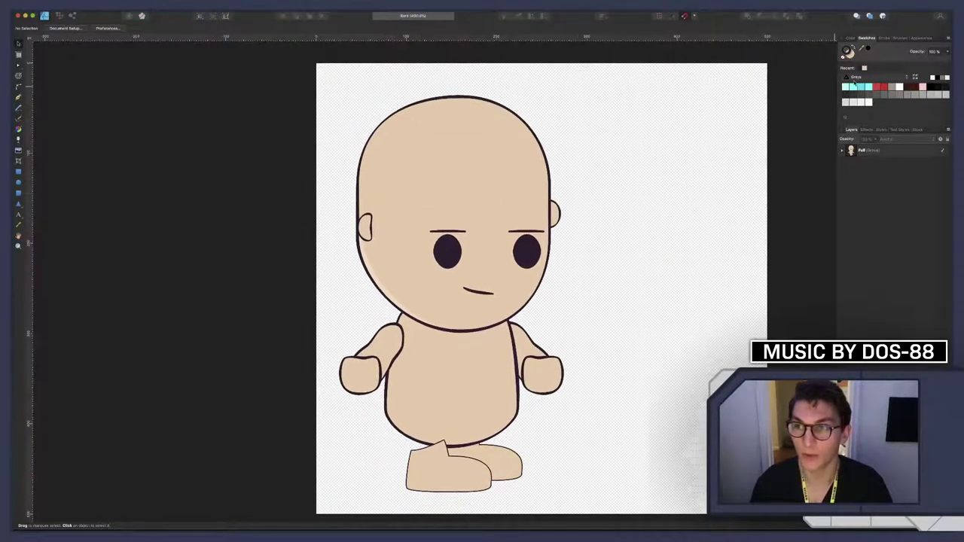
left_click(854, 80)
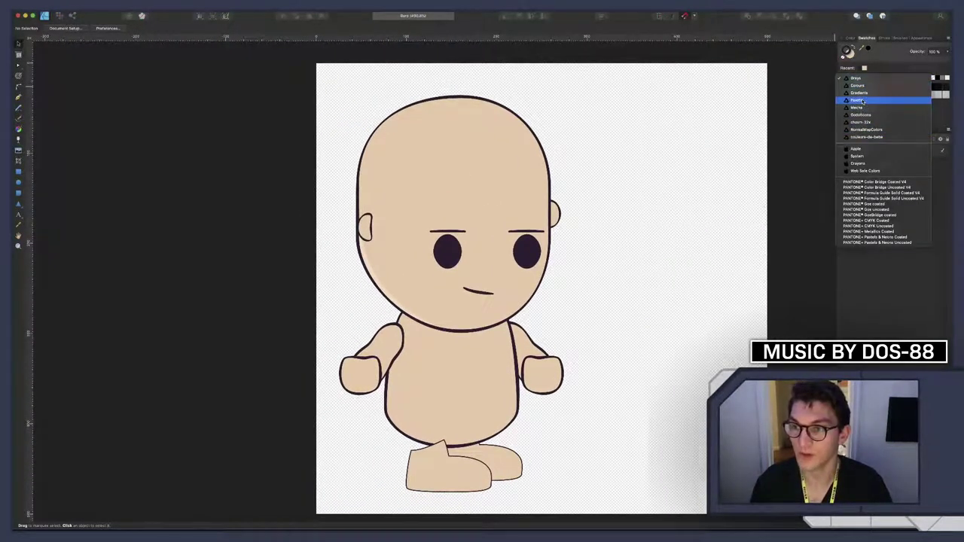
left_click(862, 100)
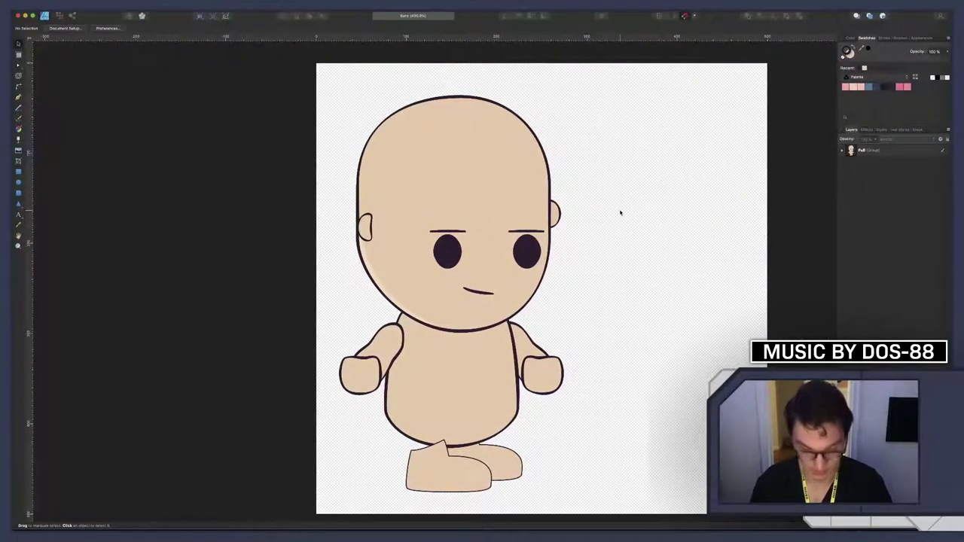
Paste the bard sketch into the document, scale it down to about the artboard's height and place it beside the template figure
key("super+v")
scroll(573, 241, "down", 5)
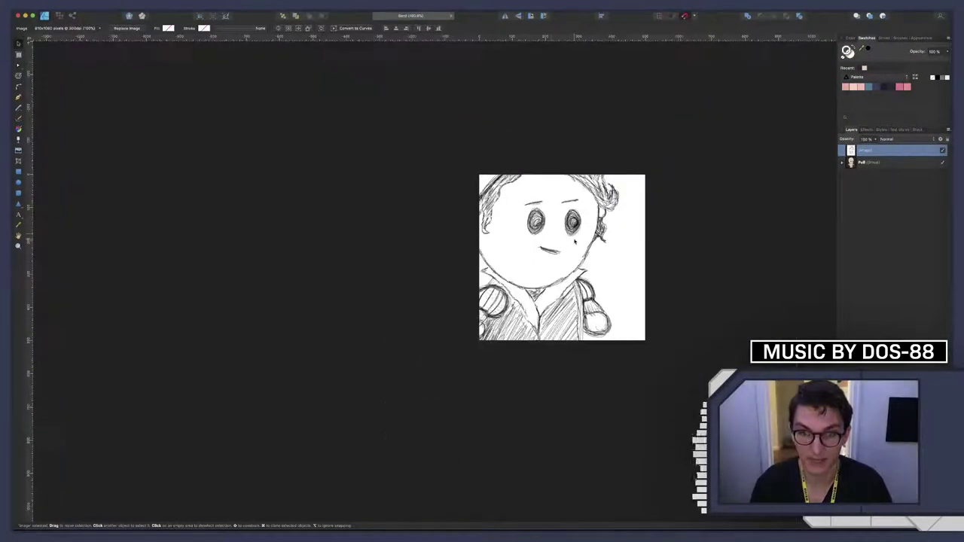
mouse_move(386, 76)
left_mouse_down()
mouse_move(507, 202)
mouse_move(542, 290)
mouse_move(423, 226)
mouse_move(407, 183)
mouse_move(558, 186)
left_mouse_up()
scroll(616, 248, "up", 5)
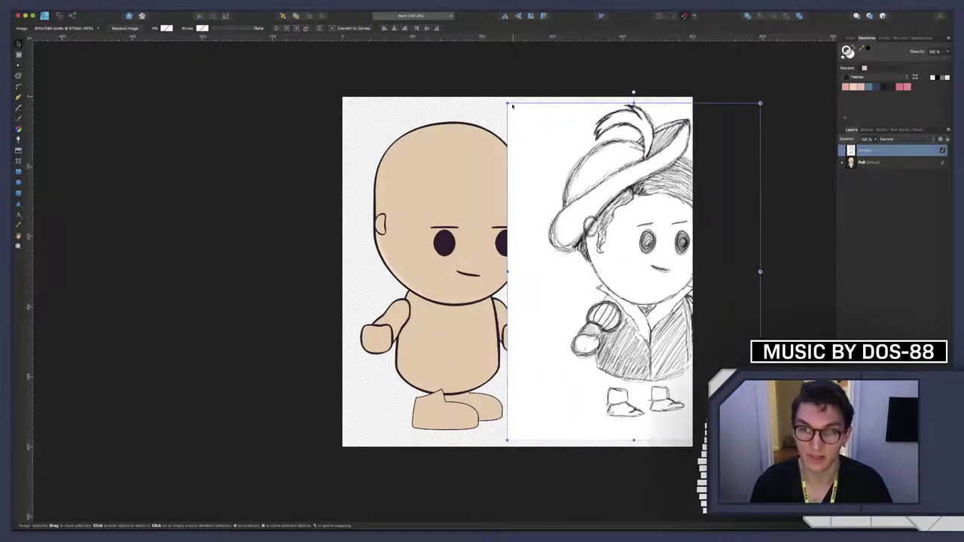
mouse_move(512, 107)
left_mouse_down()
mouse_move(564, 151)
mouse_move(491, 96)
mouse_move(501, 97)
left_mouse_up()
mouse_move(633, 217)
left_mouse_down()
mouse_move(497, 217)
mouse_move(607, 217)
mouse_move(580, 215)
left_mouse_up()
scroll(580, 214, "up", 3)
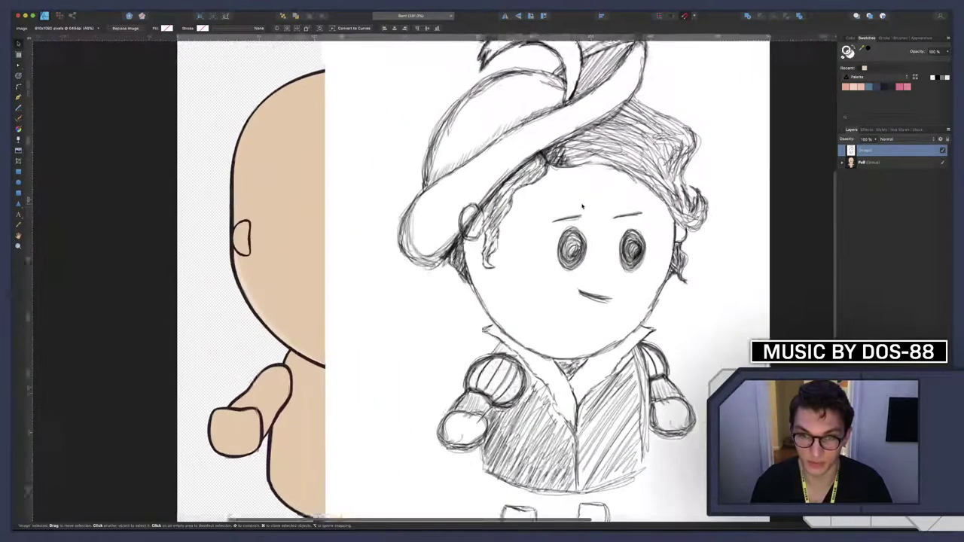
scroll(582, 206, "down", 5)
scroll(582, 206, "up", 4)
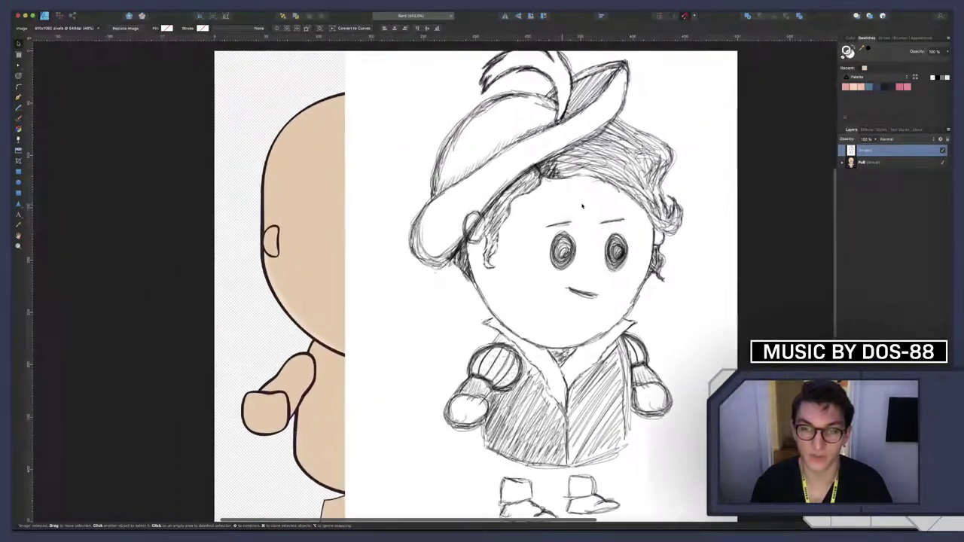
Outline the bard's hair roughly with straight Pen tool segments, from beside the ear over the forehead to the curls and hat brim
key("p")
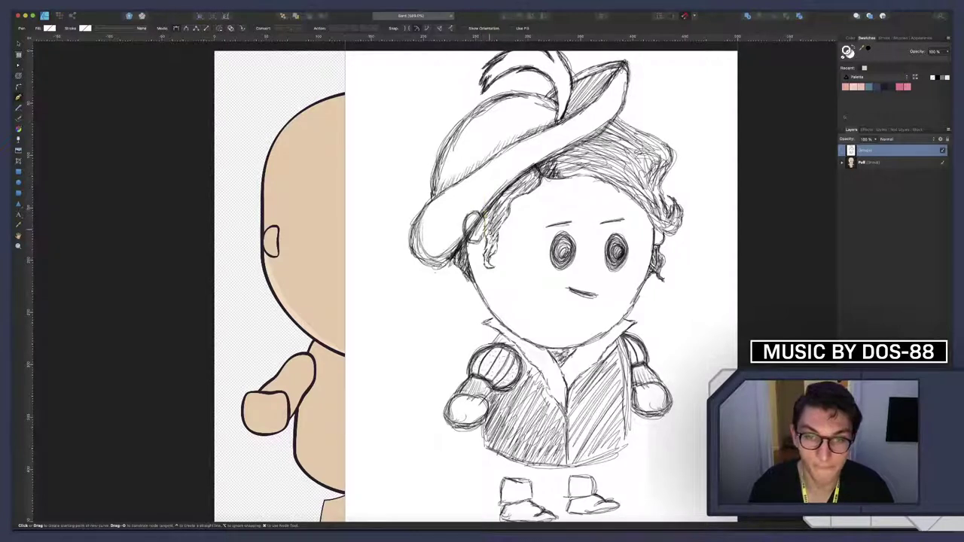
left_click(484, 213)
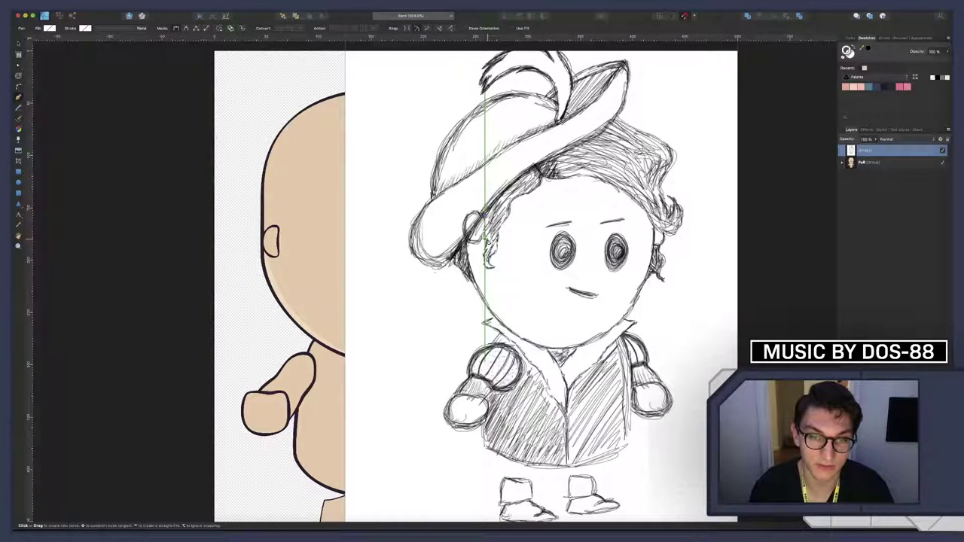
left_click(492, 265)
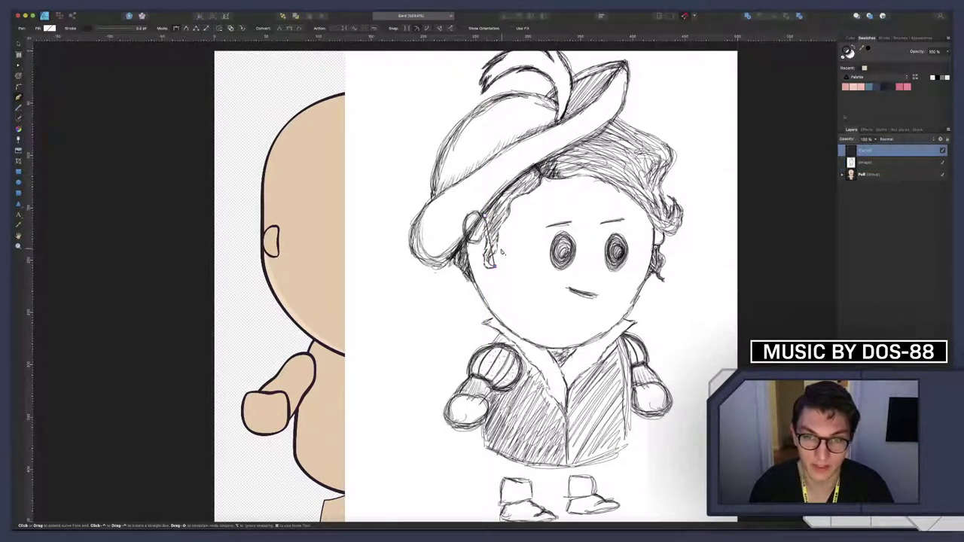
left_click(541, 175)
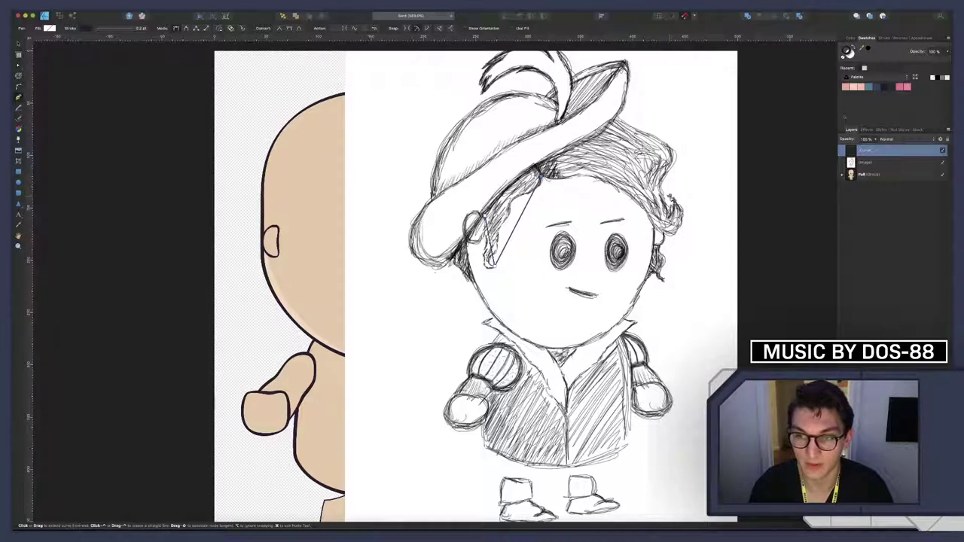
left_click(670, 198)
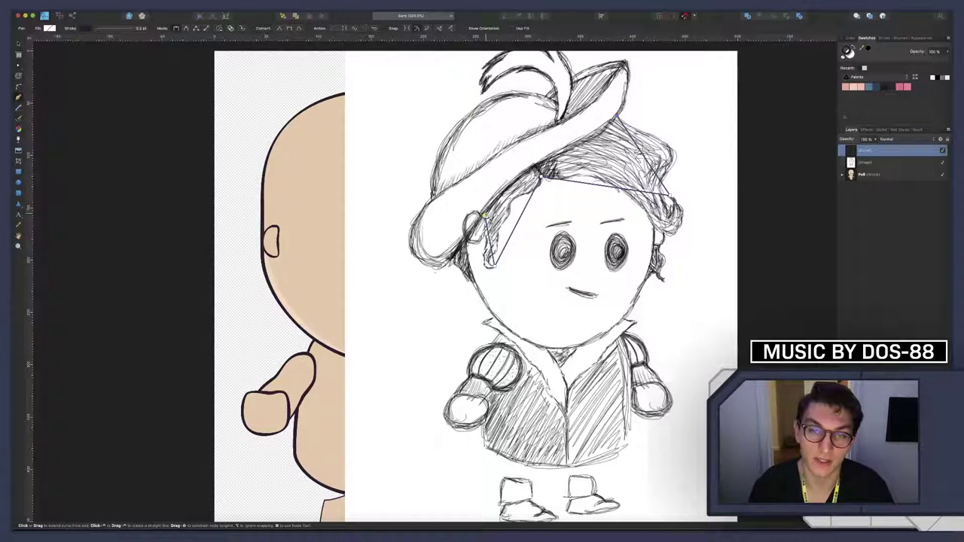
Bend the hair outline's upper segment with the Node tool so it arcs behind the hat brim
key("a")
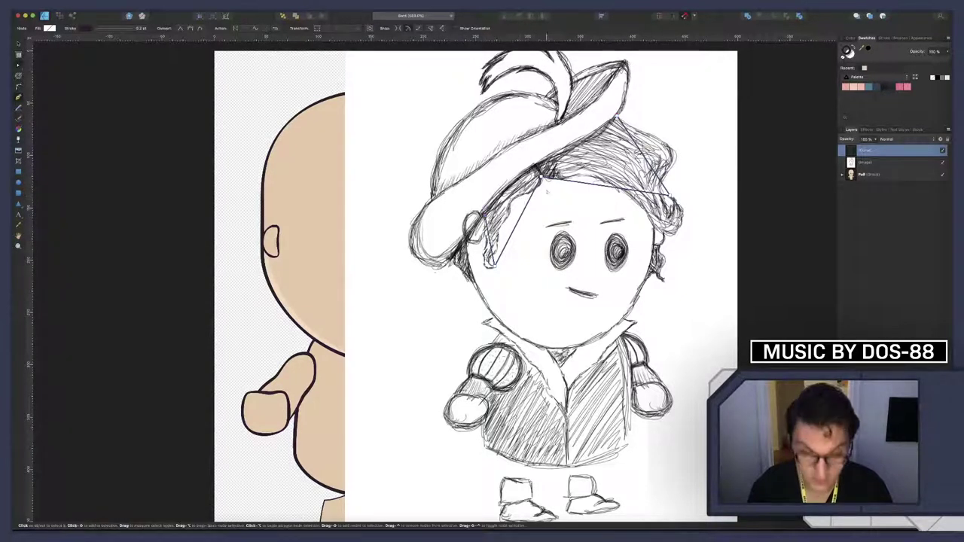
left_click_drag(534, 177, 466, 174)
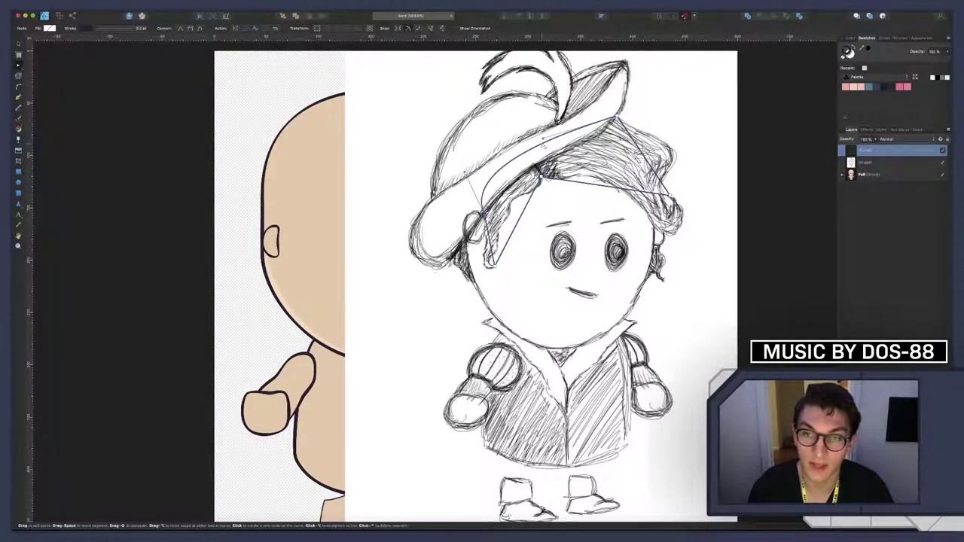
left_click_drag(544, 140, 585, 111)
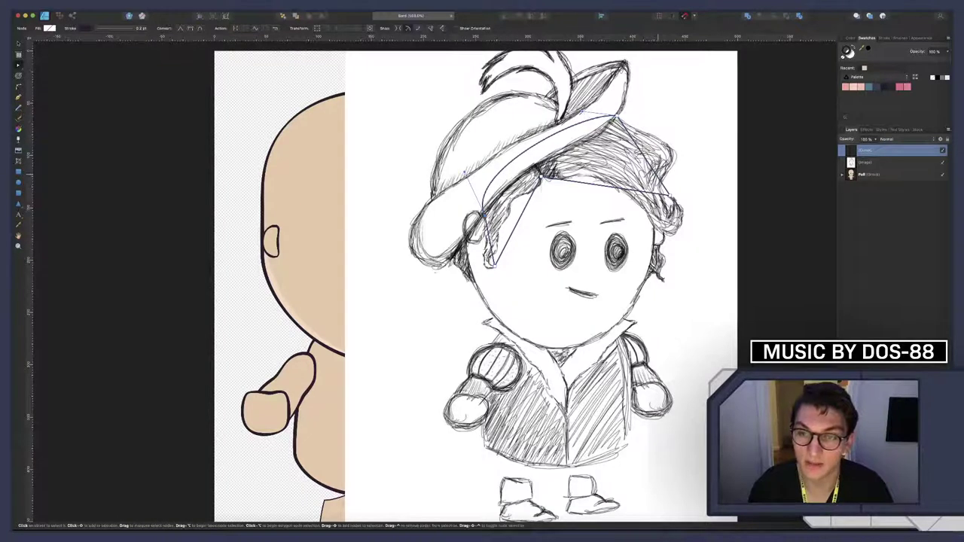
Reshape the hair outline's outer edge beyond the hat brim so it follows the sketch's wave down toward the curl
scroll(648, 156, "down", 1)
left_click_drag(649, 163, 672, 153)
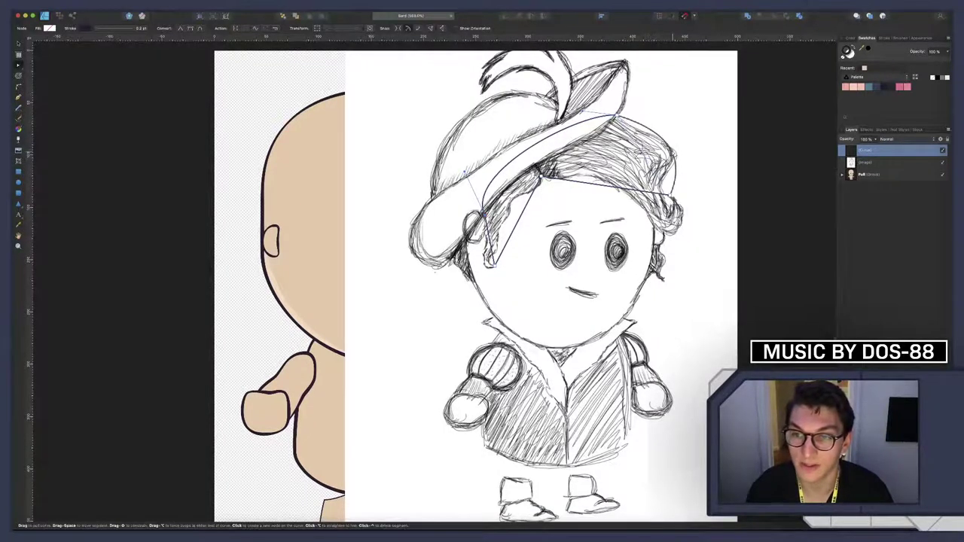
left_click(672, 153)
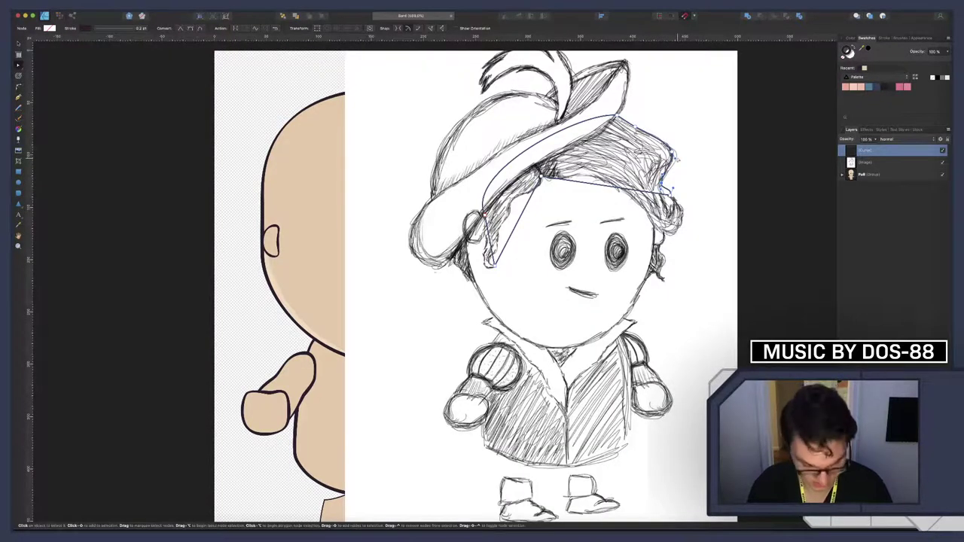
Curve the hairline from the parting across the forehead and extend it down to the base of the curl beside the face
scroll(674, 162, "up", 3)
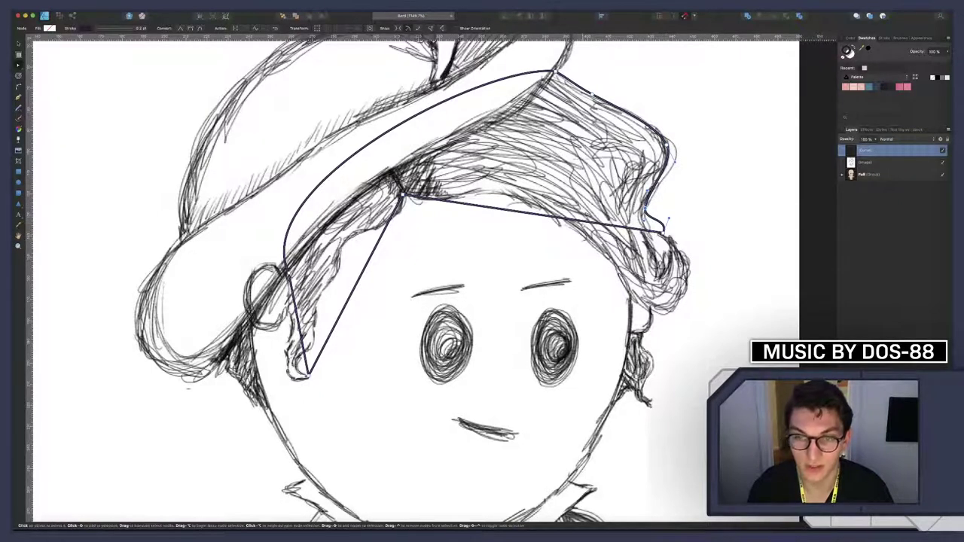
left_click_drag(502, 213, 491, 197)
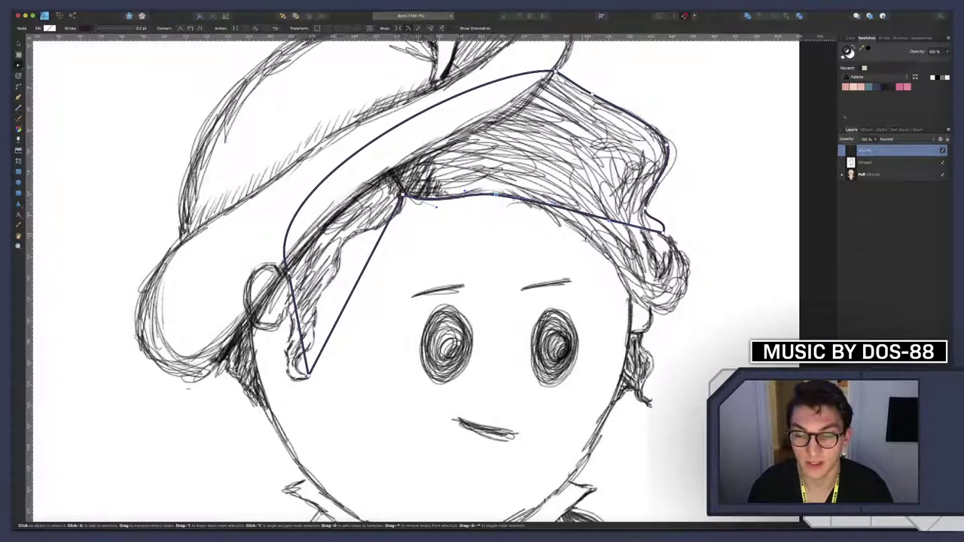
left_click_drag(602, 219, 627, 291)
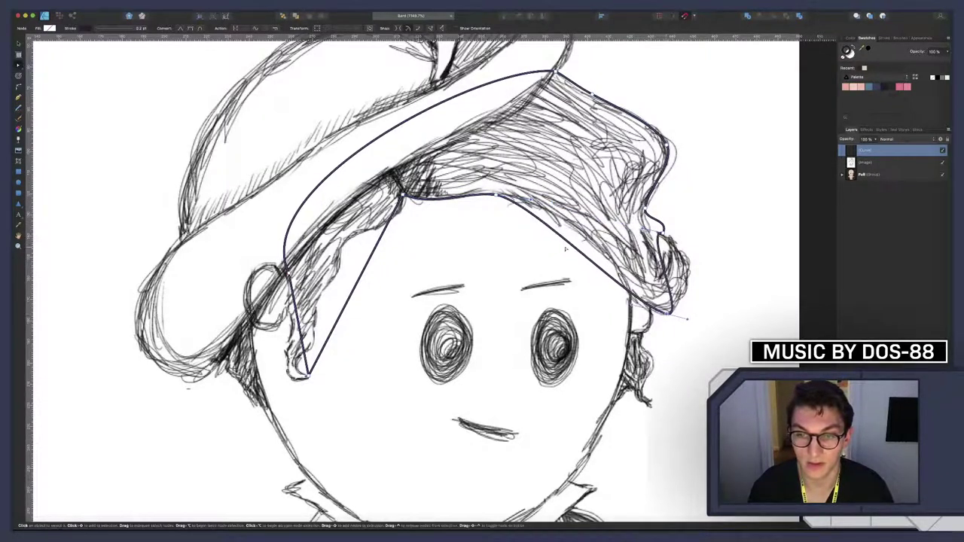
mouse_move(573, 249)
left_mouse_down()
mouse_move(574, 227)
mouse_move(604, 253)
left_mouse_up()
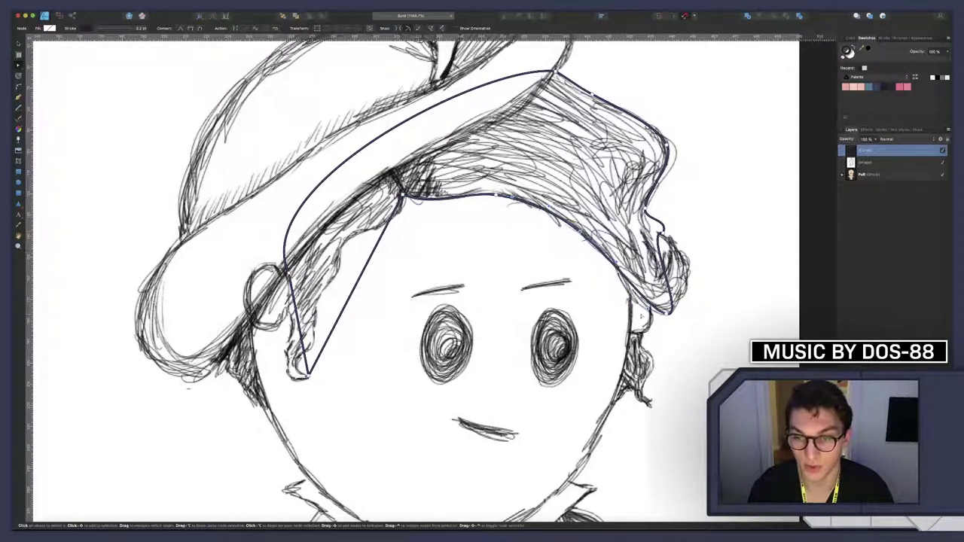
left_click_drag(649, 310, 619, 300)
Bend the outline's end segments into a curl, rounding its outer side and scooping out the inner side to match the sketch
left_click(668, 281)
left_click_drag(668, 281, 691, 268)
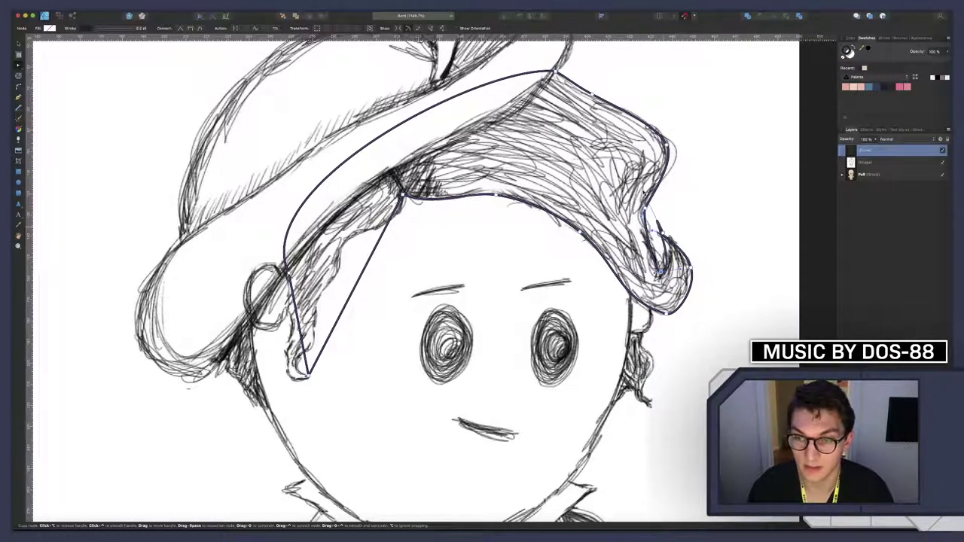
left_click_drag(661, 271, 693, 272)
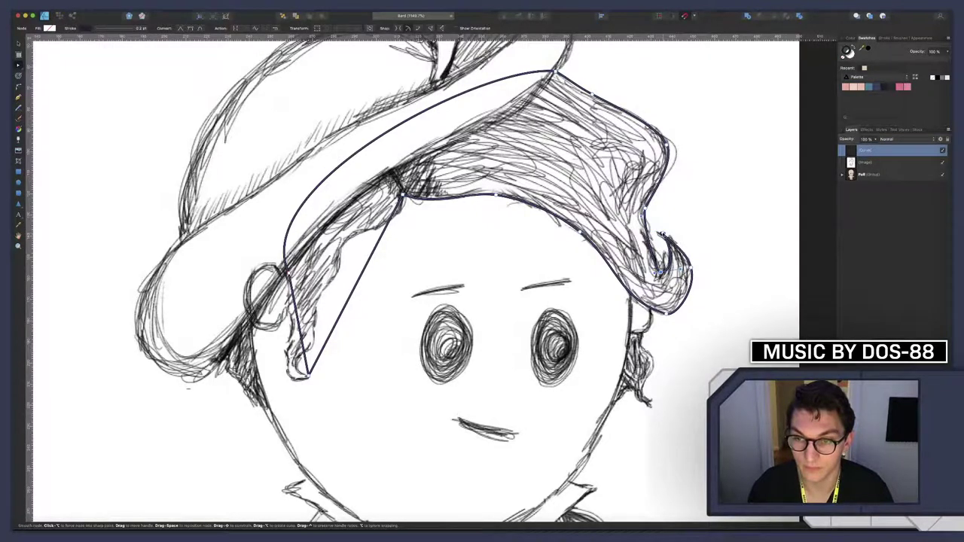
Sharpen the curl's tip into a clean point and adjust its inner curve with the node handles
scroll(663, 233, "up", 5)
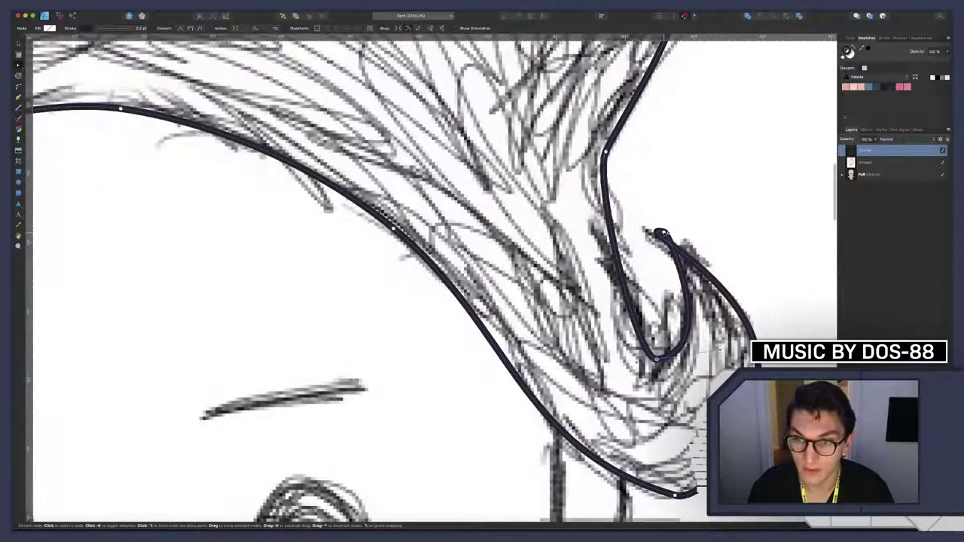
left_click(661, 232)
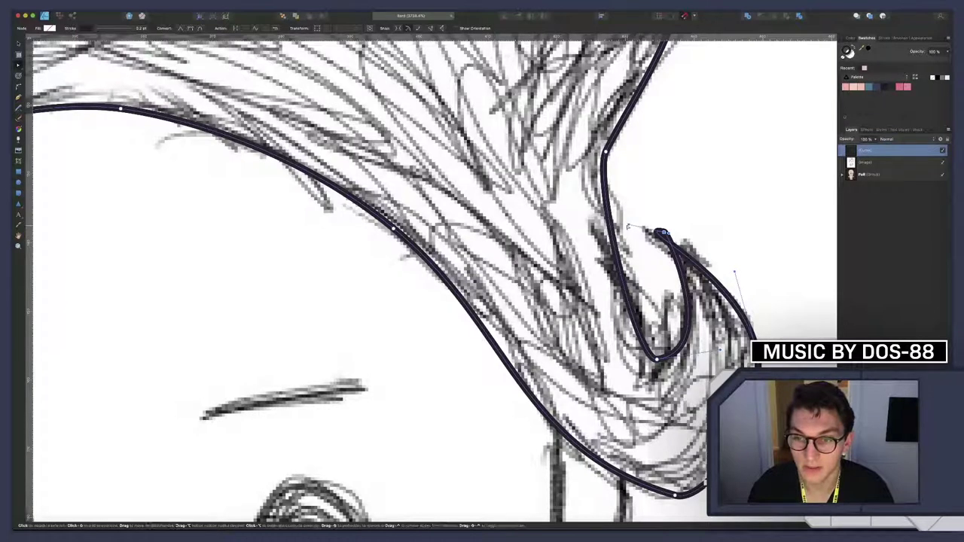
mouse_move(628, 227)
left_mouse_down()
mouse_move(693, 225)
mouse_move(699, 243)
mouse_move(691, 250)
mouse_move(646, 230)
left_mouse_up()
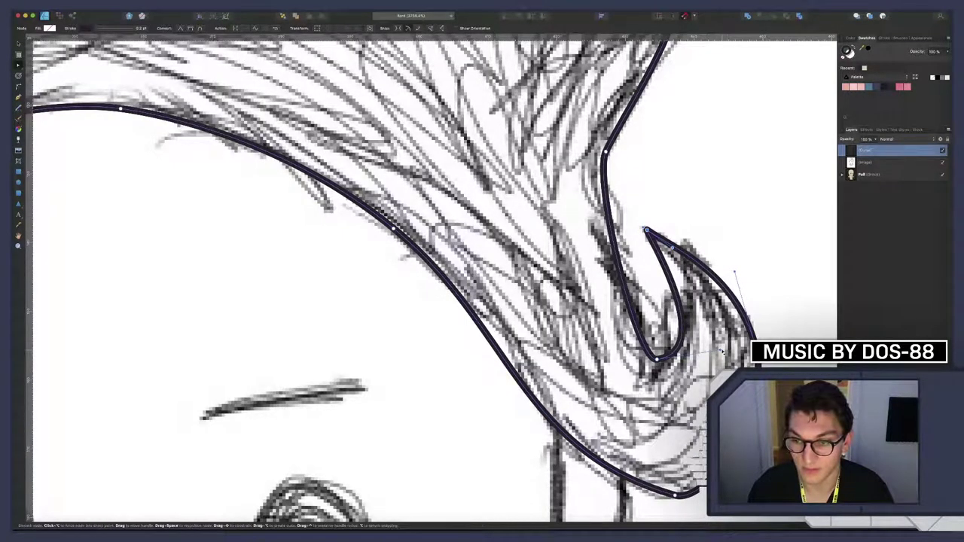
left_click_drag(720, 349, 736, 320)
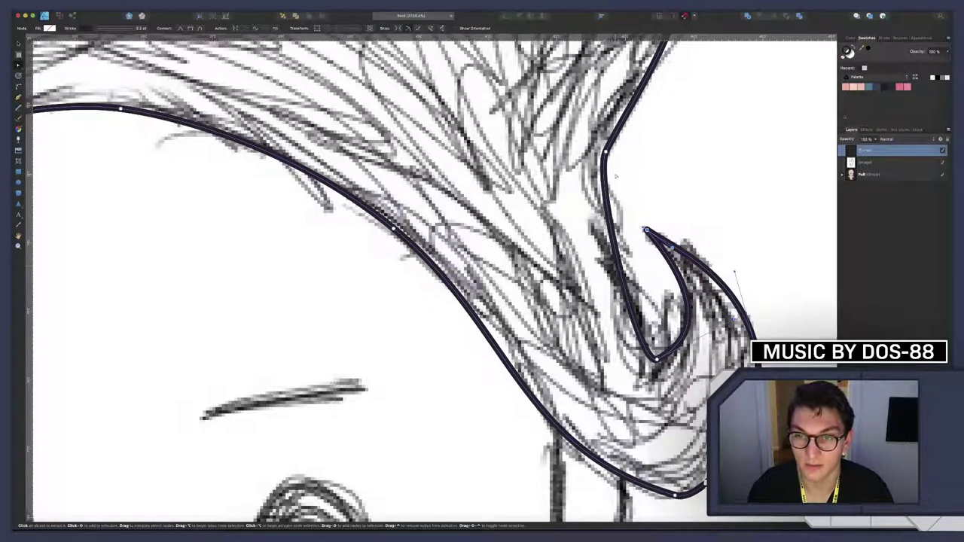
Refine the outer hair edge leading into the curl and adjust the curve at the curl's inner low point
left_click(606, 151)
left_click_drag(591, 179, 582, 196)
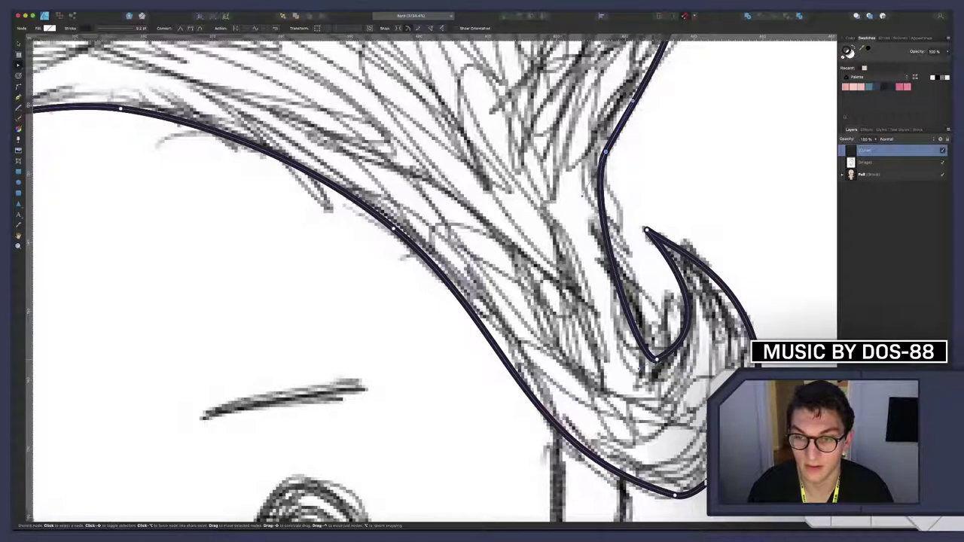
left_click_drag(657, 360, 647, 384)
scroll(617, 260, "down", 10)
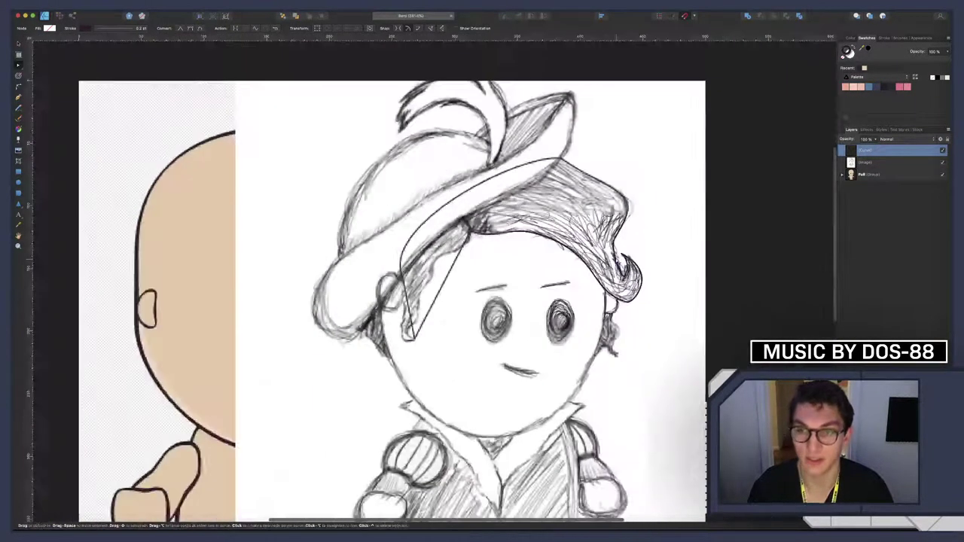
left_click_drag(617, 261, 657, 301)
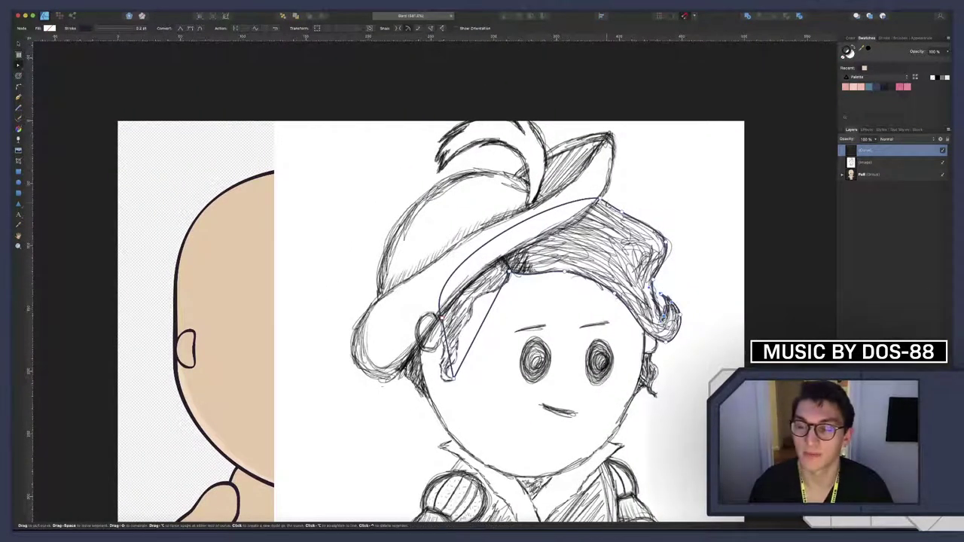
Check the livestream dashboard in YouTube Studio and return to the drawing in Affinity Designer
key("ctrl+Right")
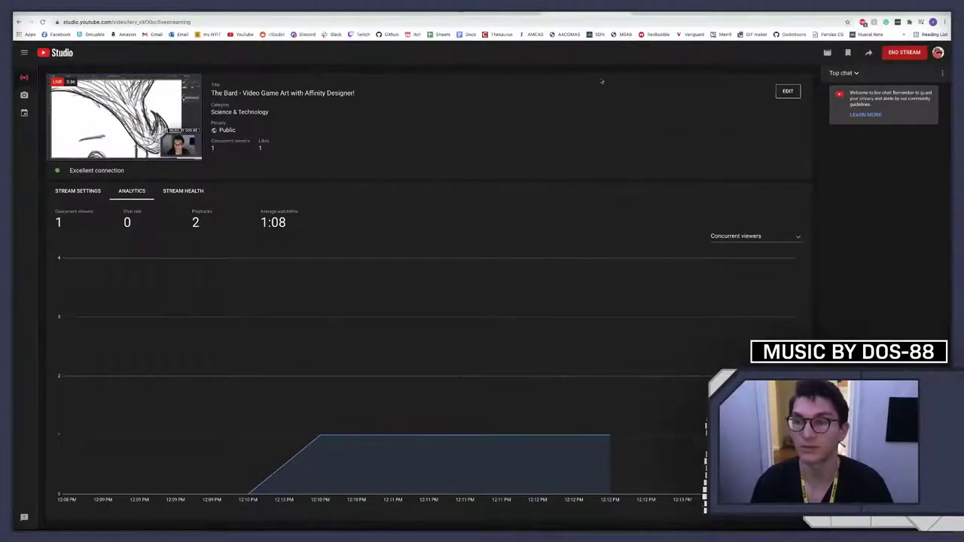
left_click(235, 13)
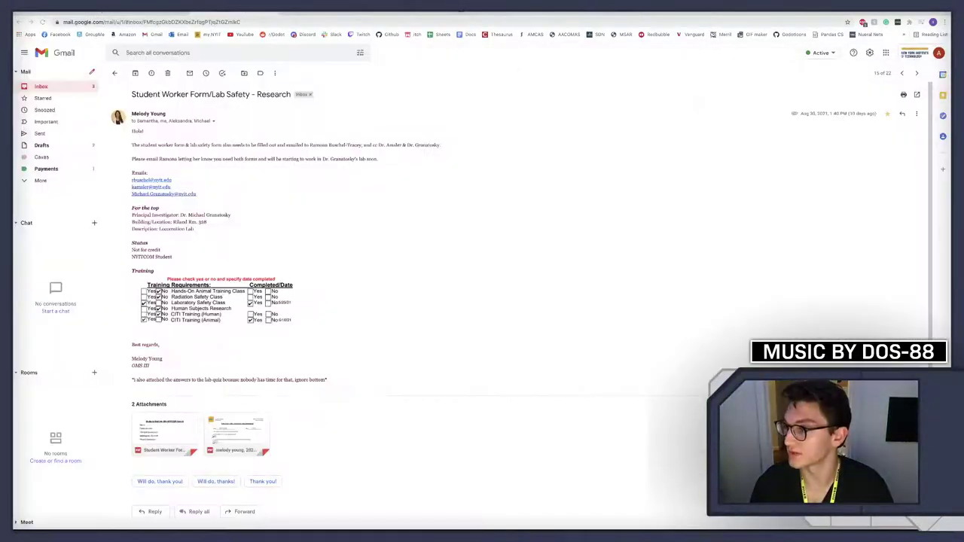
key("ctrl+Left")
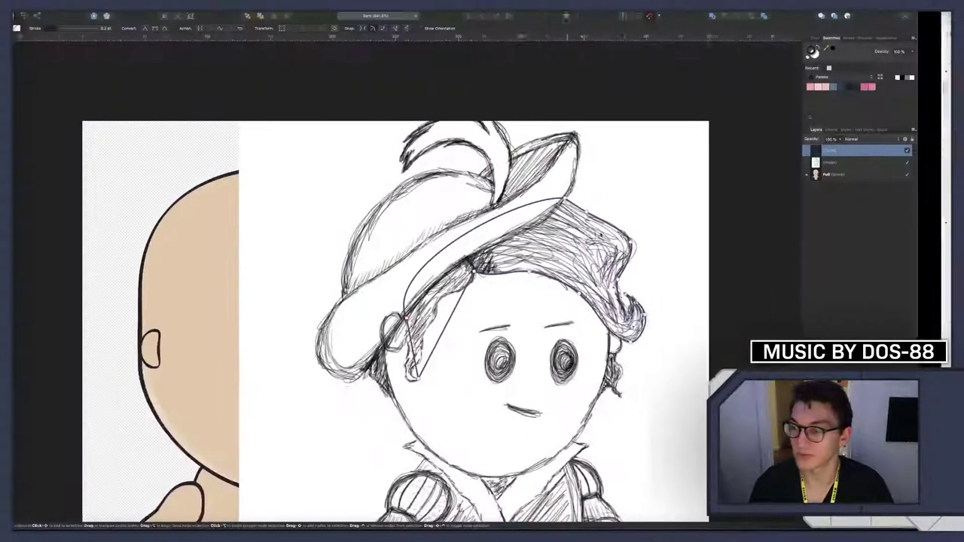
Bend the straight segment below the parting along the sketched temple hair, adding nodes for the waves of the sideburn's inner edge
scroll(565, 316, "down", 2)
scroll(506, 280, "up", 1)
scroll(506, 280, "up", 3)
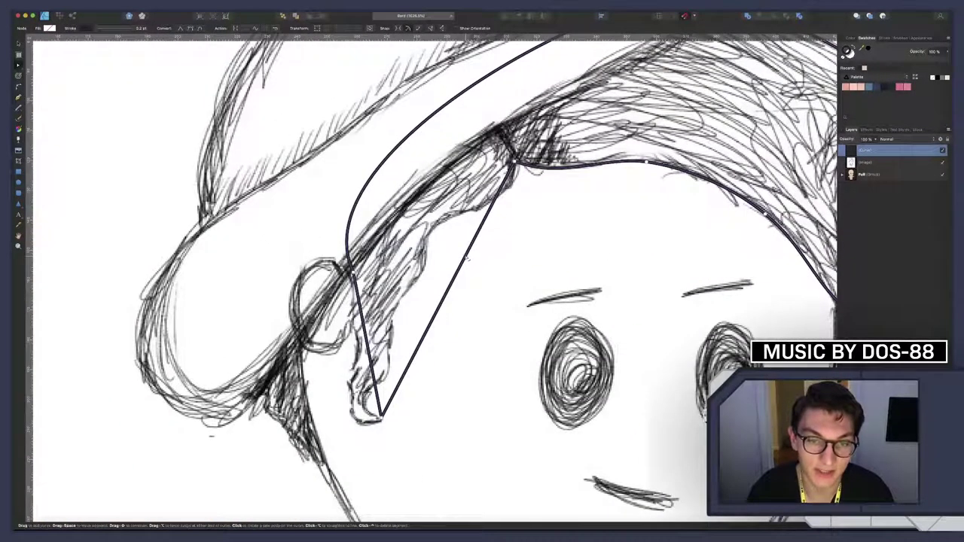
left_click_drag(469, 258, 435, 232)
left_click(455, 247)
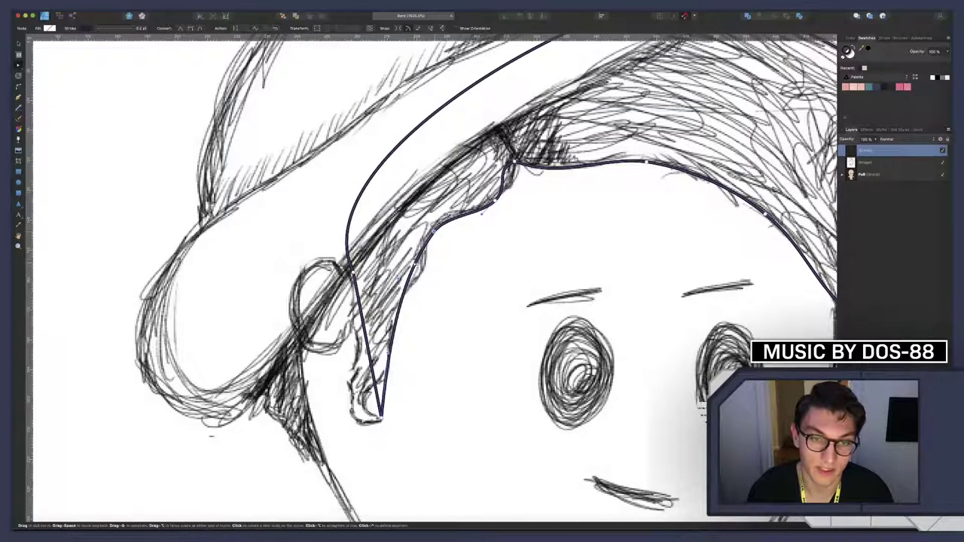
left_click_drag(420, 264, 425, 272)
left_click(427, 274)
Pull the lower part of the sideburn's inner edge onto the sketch lines, adding a node just above its tip
scroll(415, 268, "up", 1)
scroll(425, 272, "up", 1)
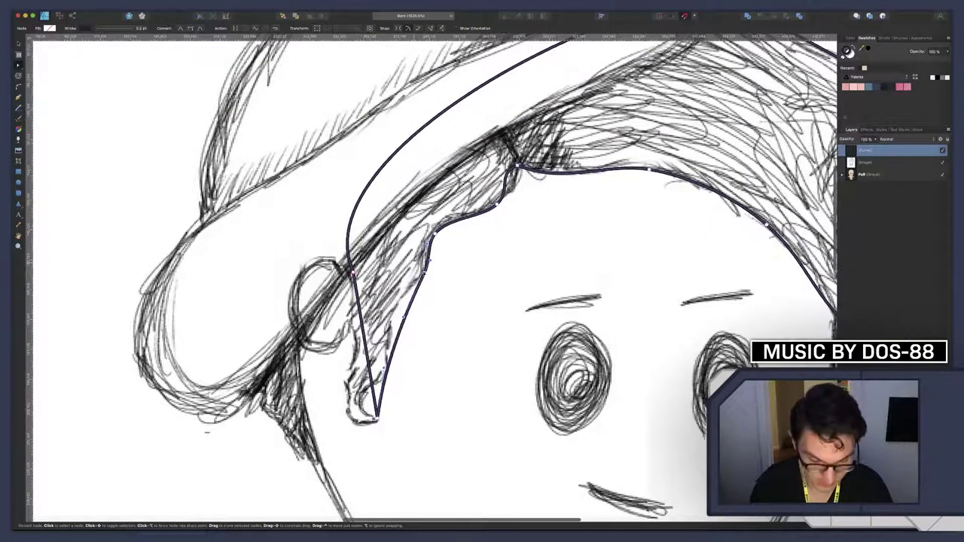
scroll(421, 269, "up", 1)
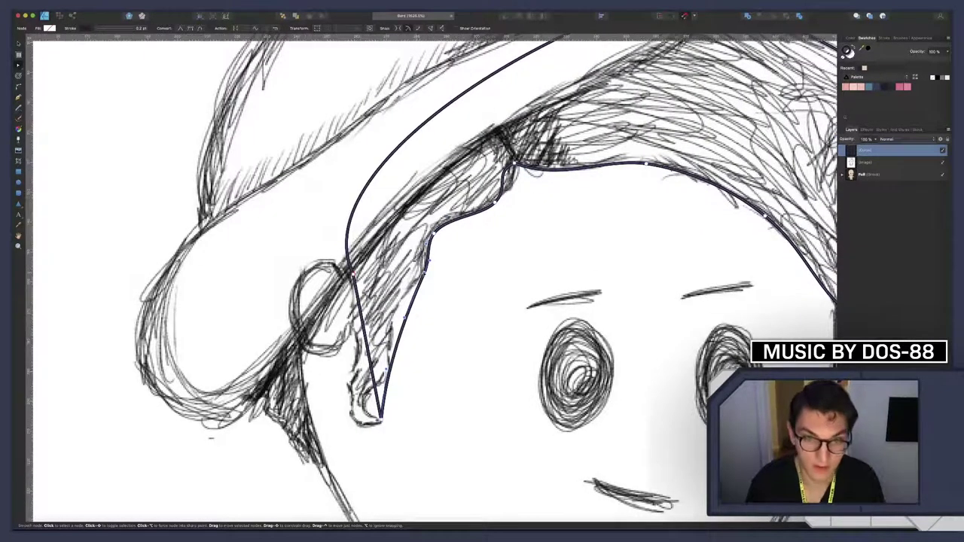
left_click_drag(410, 315, 397, 317)
left_click(387, 360)
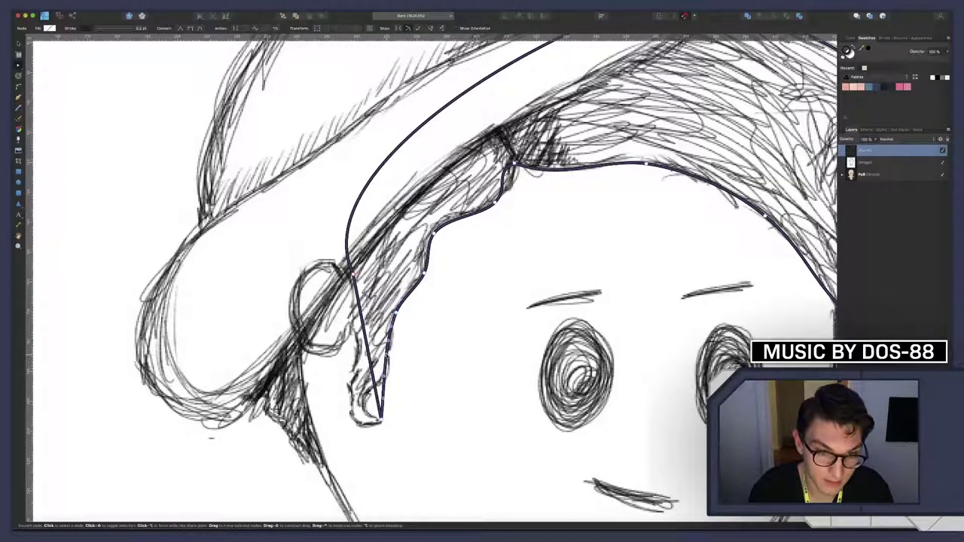
mouse_move(387, 360)
left_mouse_down()
mouse_move(406, 355)
mouse_move(391, 360)
left_mouse_up()
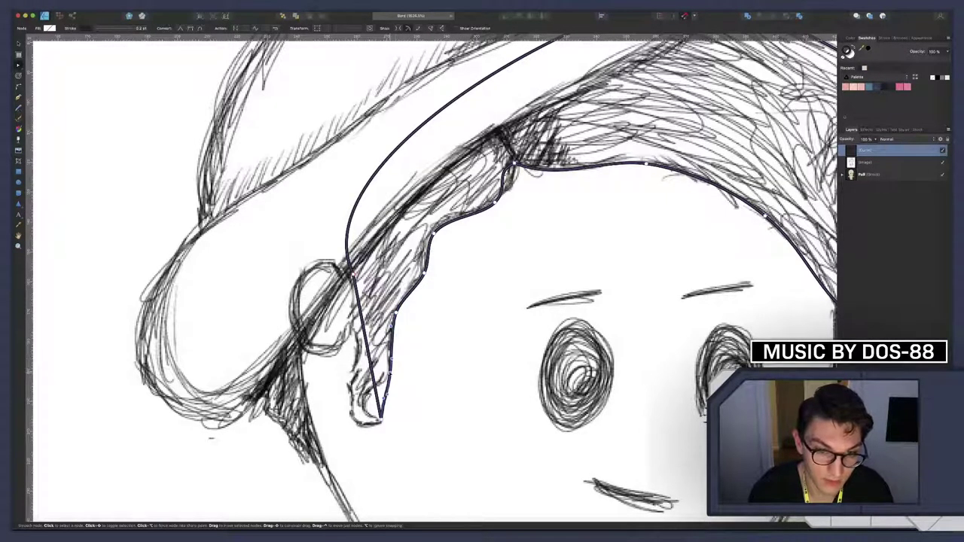
Round the sideburn's lower end outward and bend its inner side in to form a small hooked tip
left_click_drag(376, 390, 354, 430)
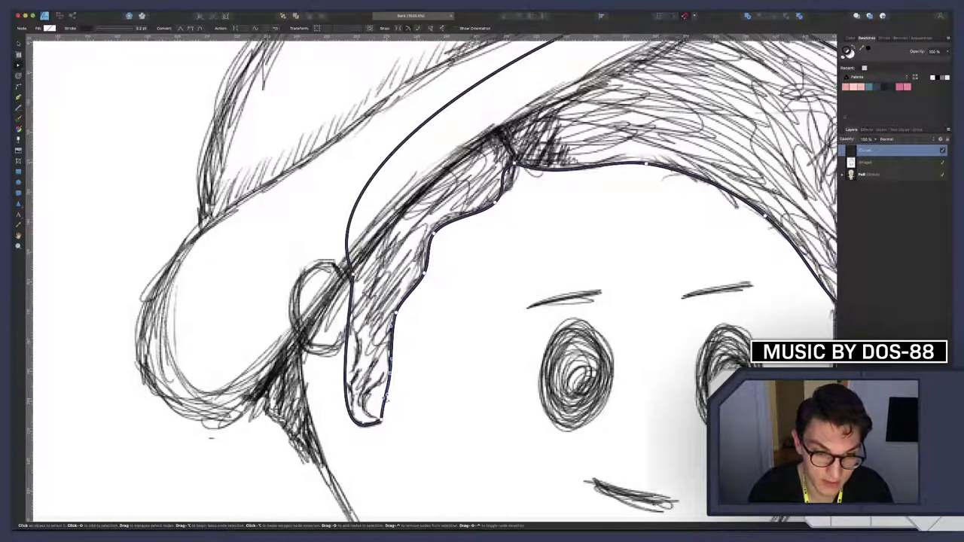
left_click(385, 401)
left_click_drag(387, 396, 371, 398)
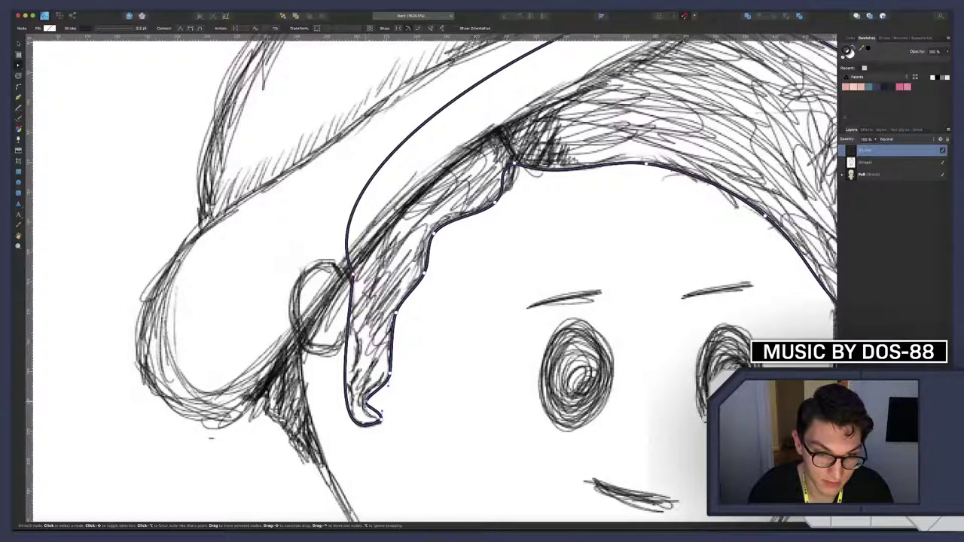
Add a node to the sideburn's outer edge and pull it inward so the edge follows the sketched wave beside the ear
left_click(347, 359)
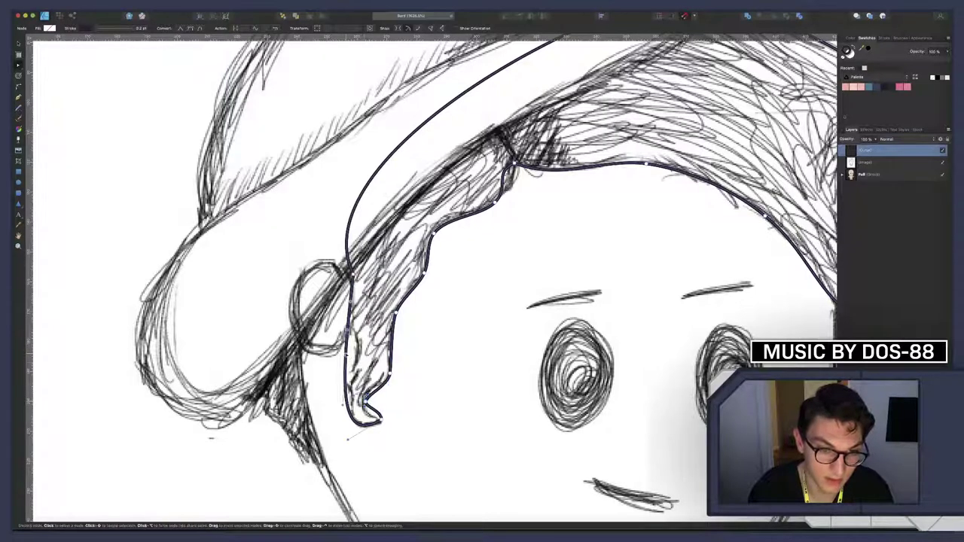
left_click_drag(347, 359, 354, 351)
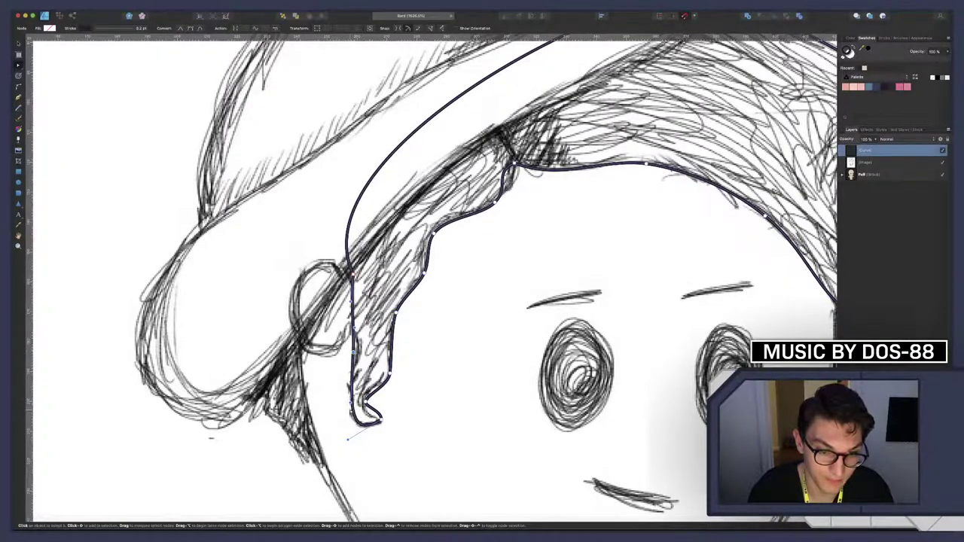
left_click_drag(351, 413, 352, 411)
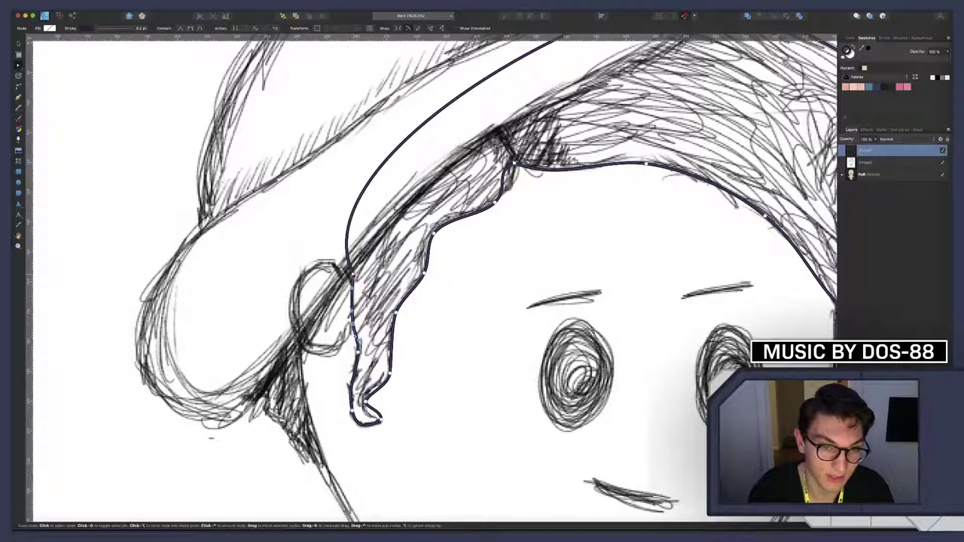
Widen the outline's curve beneath the hat brim above the ear and round the hairline just below the parting
left_click_drag(353, 276, 352, 281)
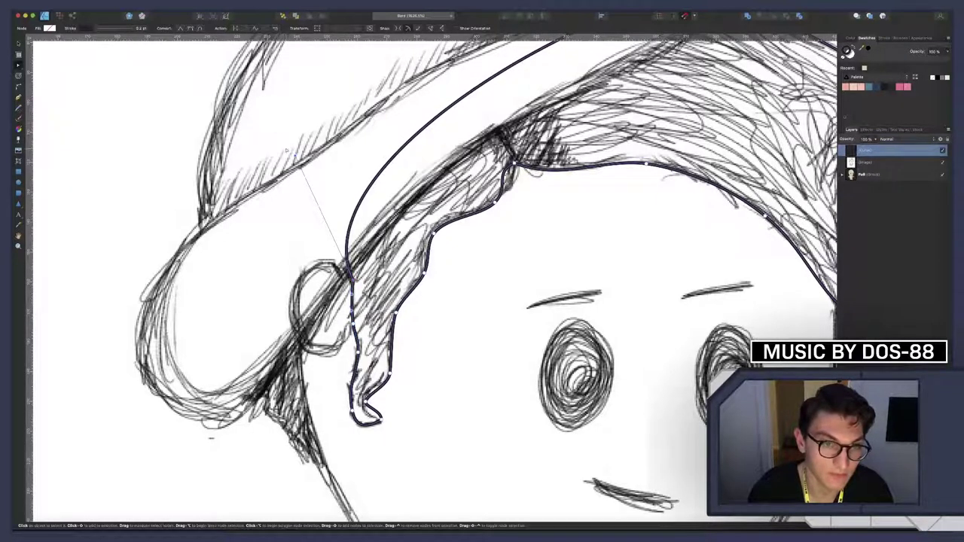
left_click_drag(288, 152, 275, 188)
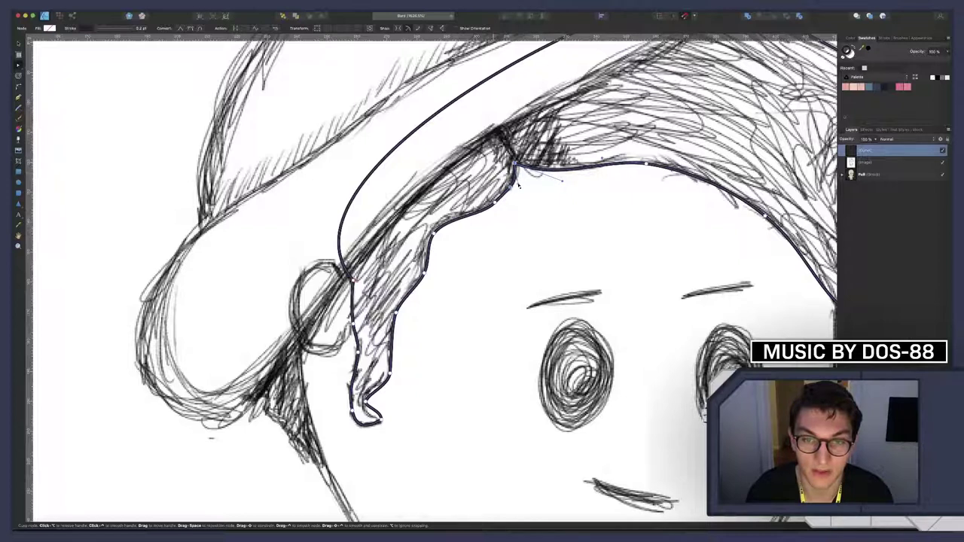
left_click_drag(511, 187, 510, 193)
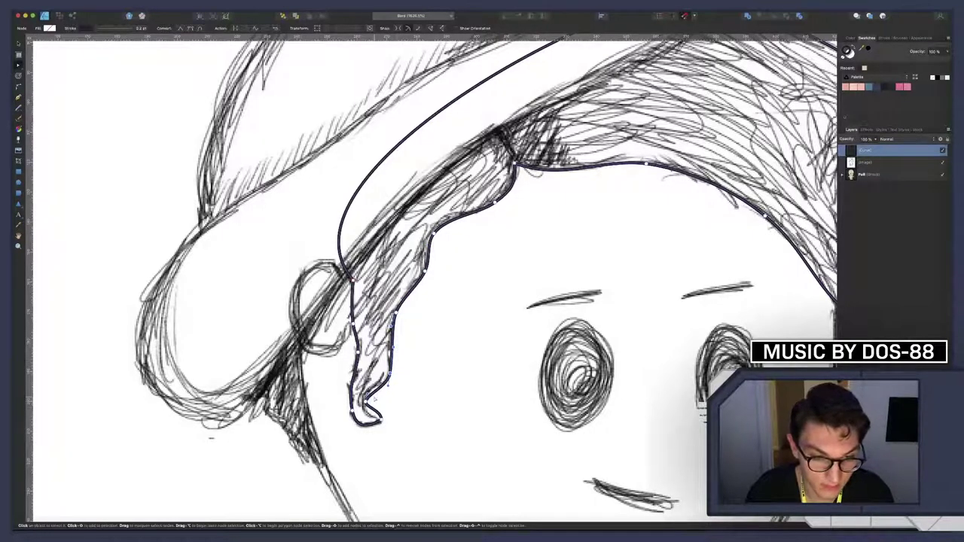
Smooth the inner bend of the sideburn's hook and draw its tip out to a sharp point
scroll(373, 399, "up", 5)
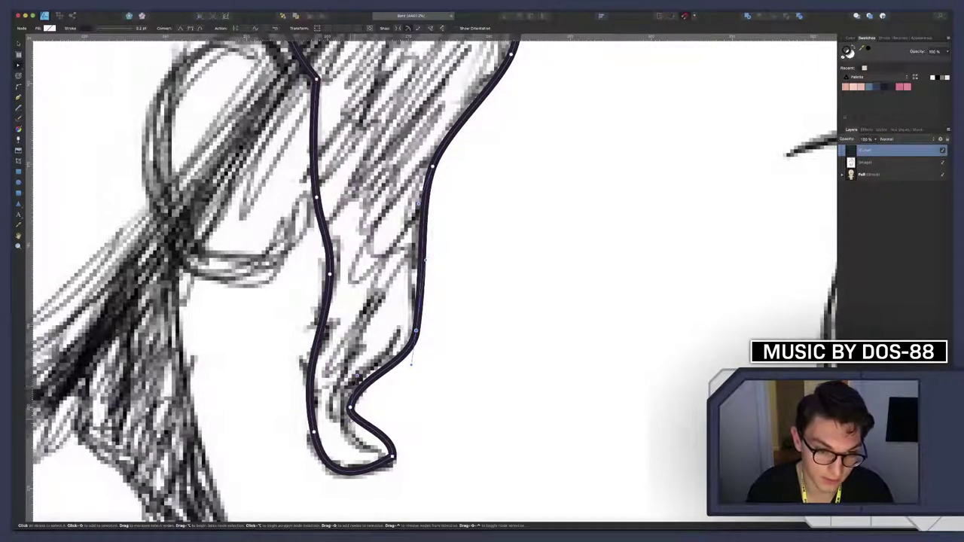
left_click(351, 408)
left_click_drag(350, 407, 341, 456)
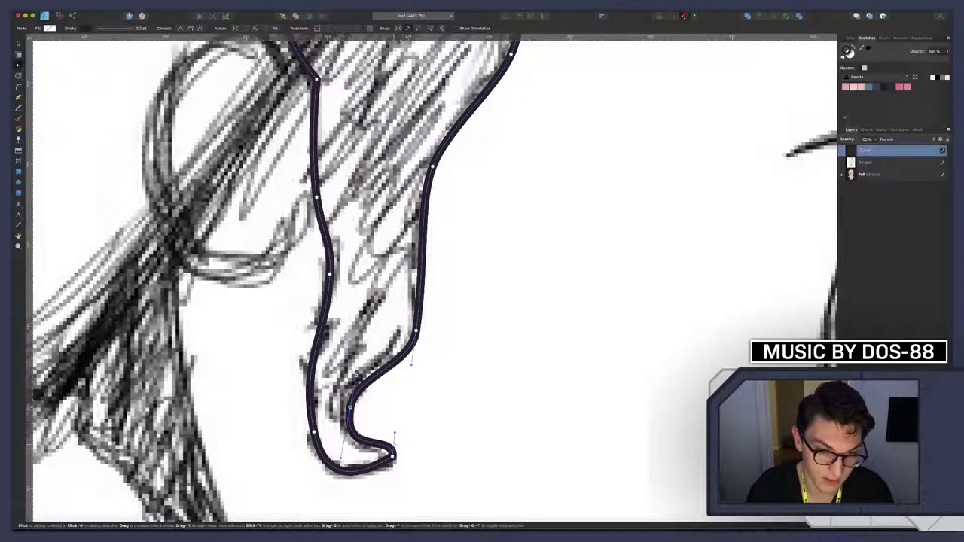
left_click_drag(395, 433, 398, 455)
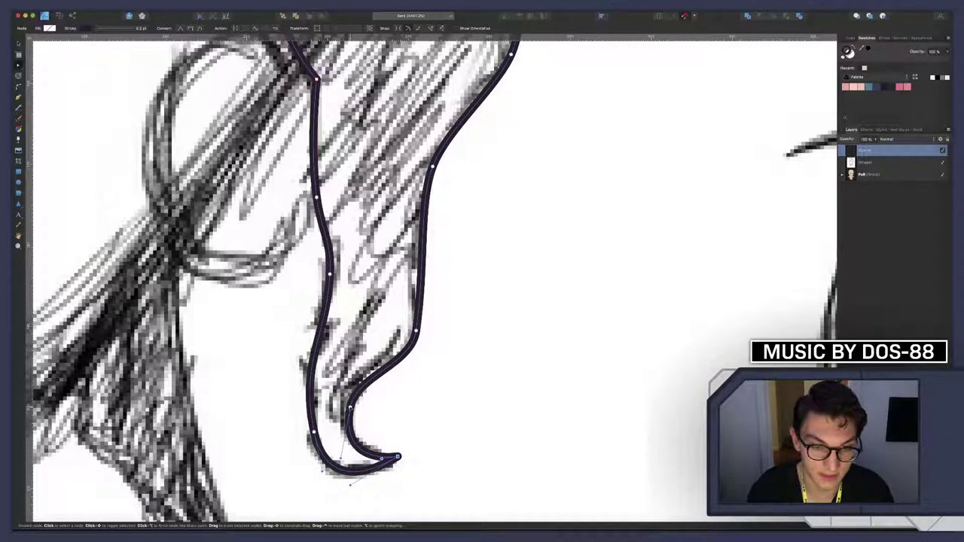
Nudge the inner-bend node of the sideburn's hook slightly upward and check the whole hair outline against the sketch
left_click_drag(350, 407, 350, 404)
scroll(326, 365, "up", 5)
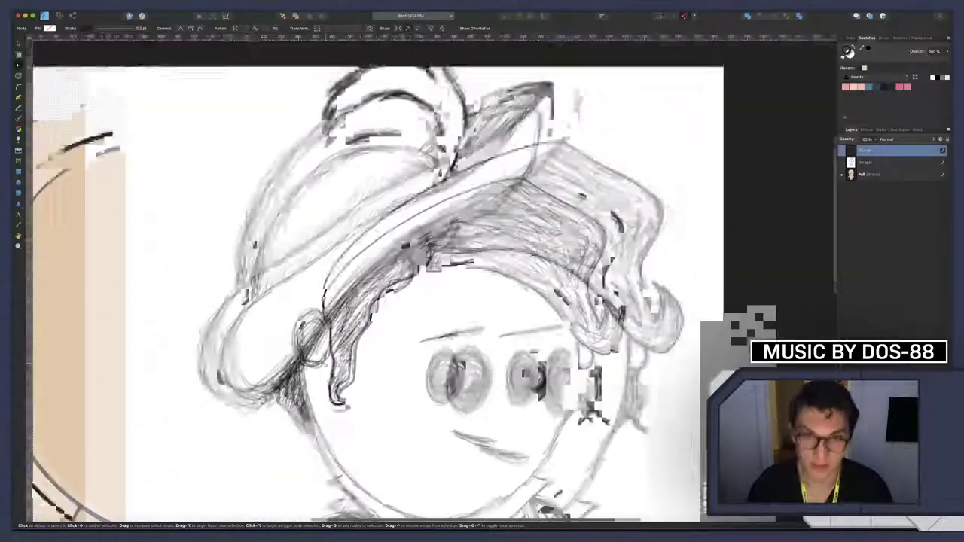
scroll(271, 389, "up", 2)
scroll(302, 395, "up", 2)
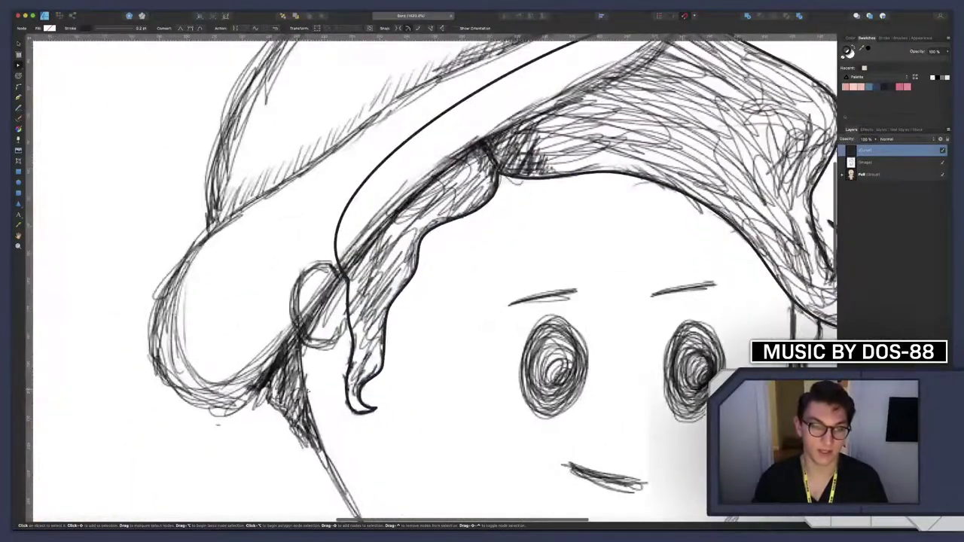
scroll(305, 399, "left", 2)
scroll(332, 388, "down", 4)
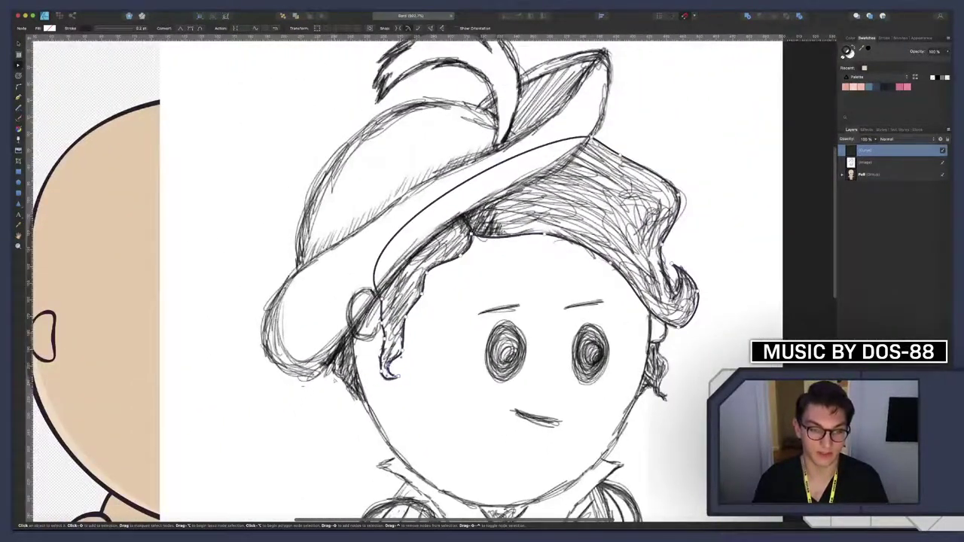
scroll(331, 397, "up", 3)
scroll(339, 394, "down", 5)
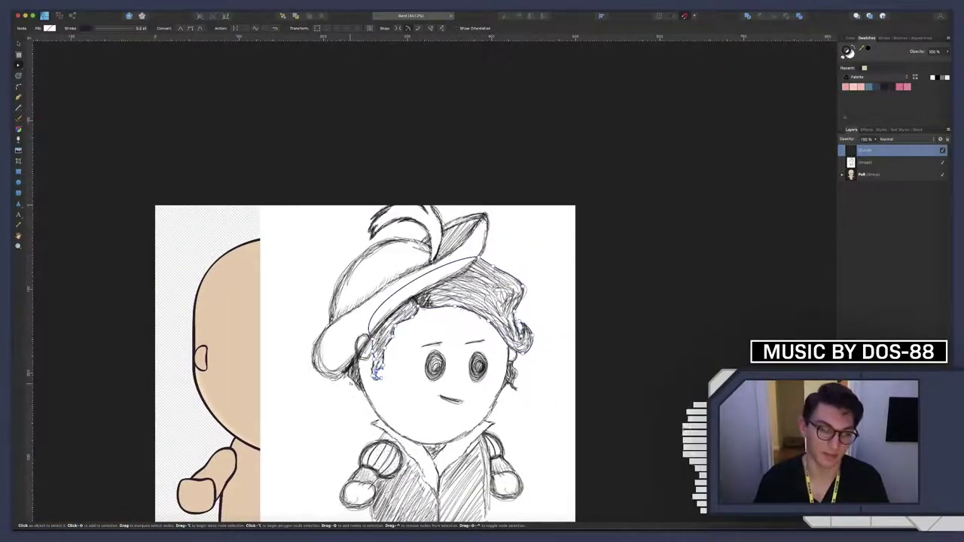
scroll(596, 304, "right", 1)
scroll(596, 304, "down", 1)
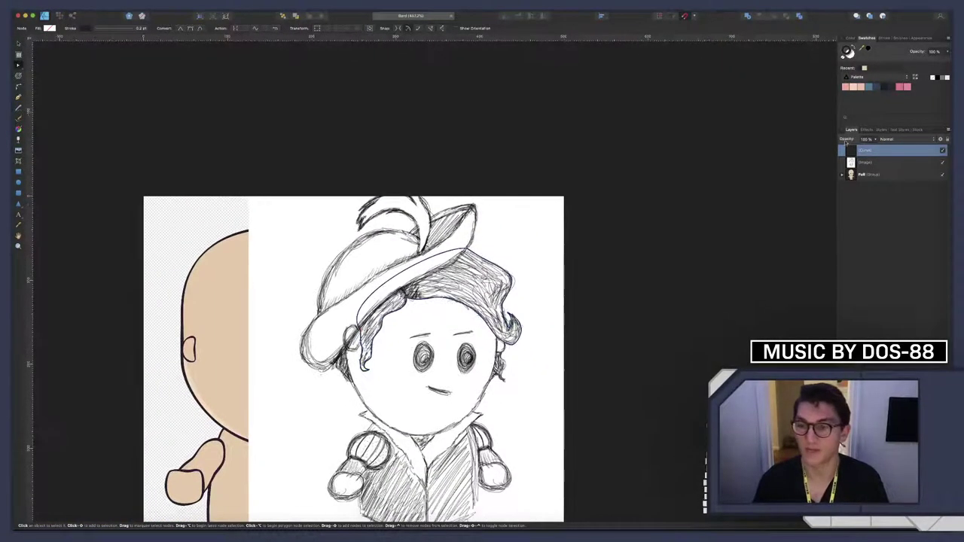
Switch the swatches to the larger multicolour palette and hide the hand-drawn sketch image
left_click(863, 78)
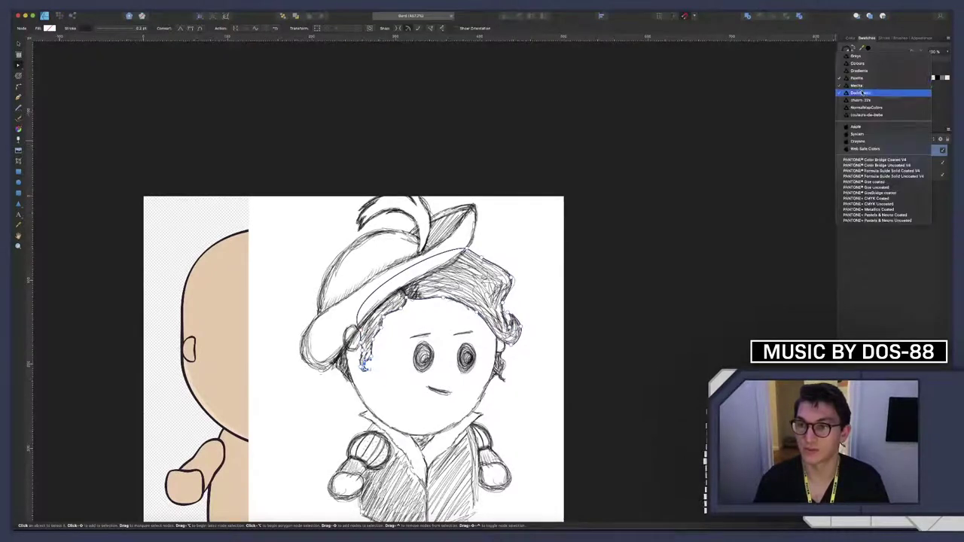
left_click(864, 139)
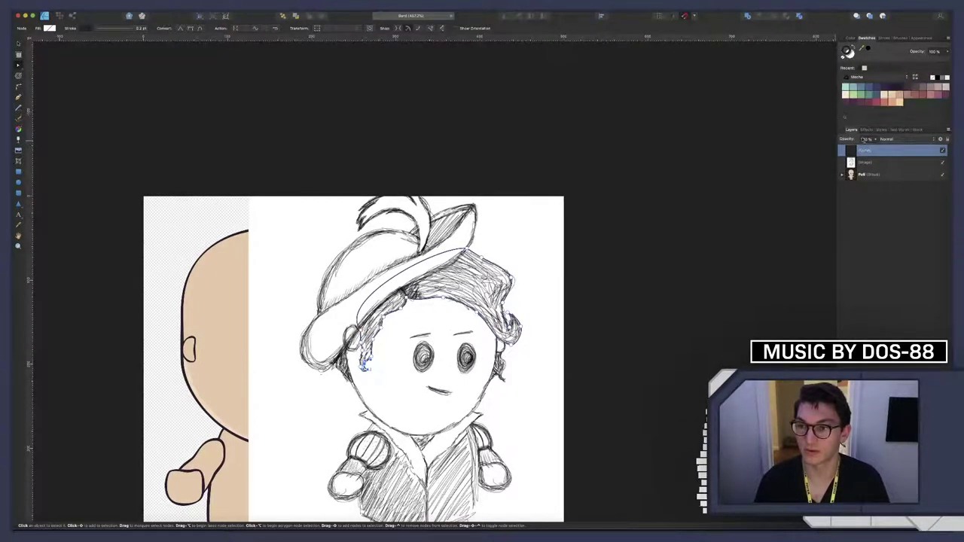
left_click(943, 164)
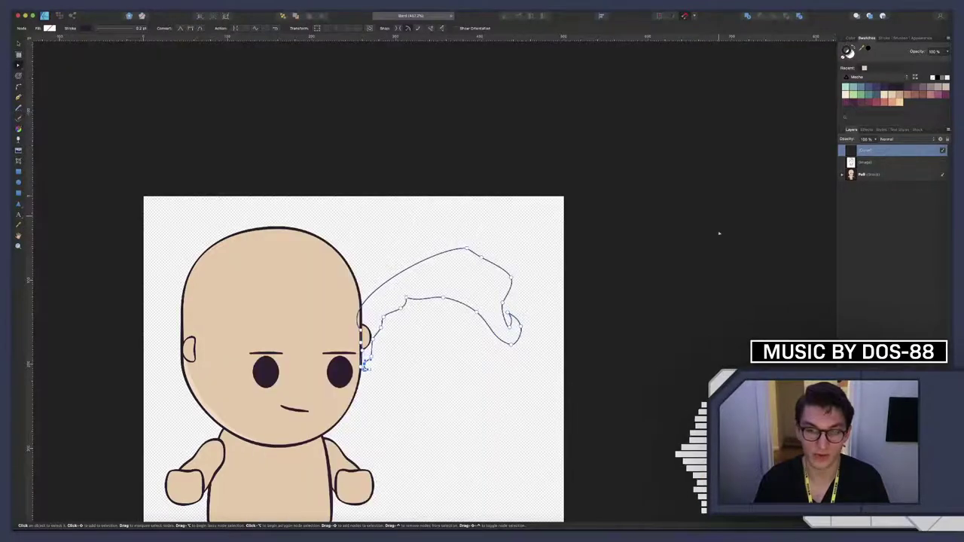
Move the whole hair outline from the sketch's place onto the top of the template body's head
scroll(413, 365, "left", 3)
key("v")
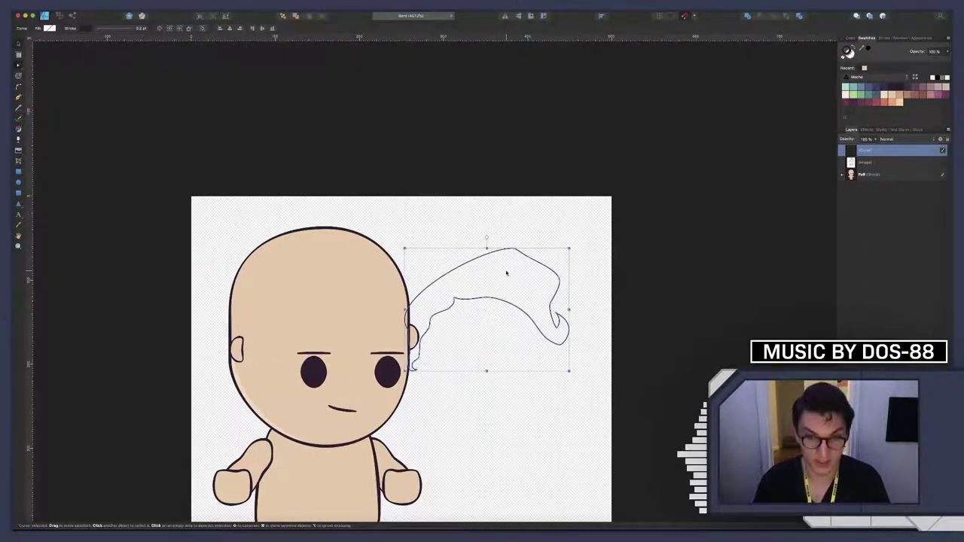
left_click_drag(505, 274, 351, 250)
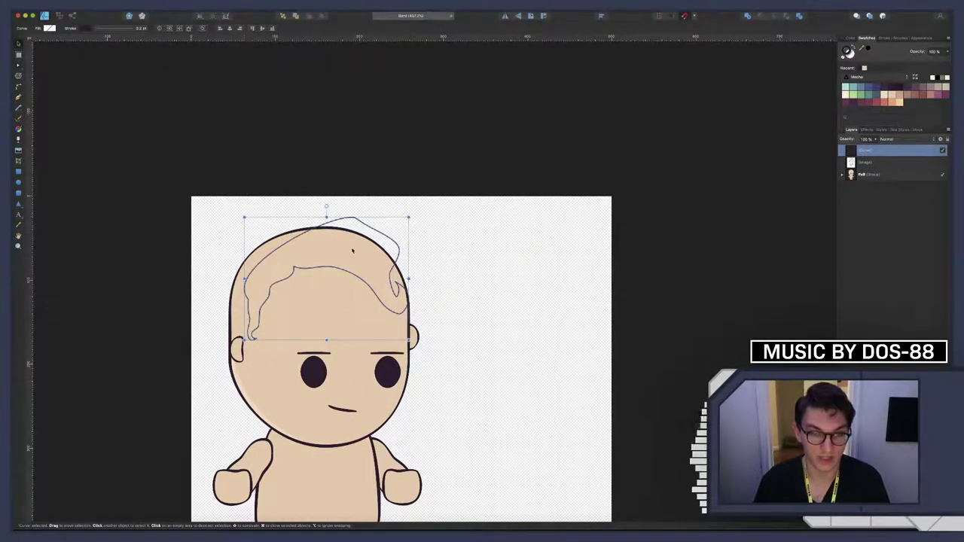
left_click_drag(409, 278, 367, 253)
scroll(370, 282, "up", 5)
scroll(370, 283, "left", 3)
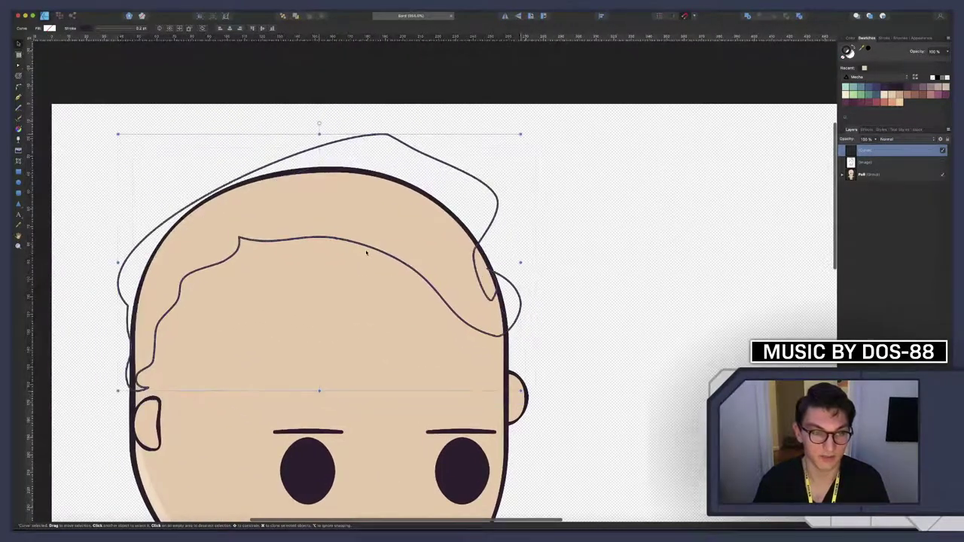
key("super+z")
scroll(366, 253, "up", 2)
key("super+z")
key("super+z")
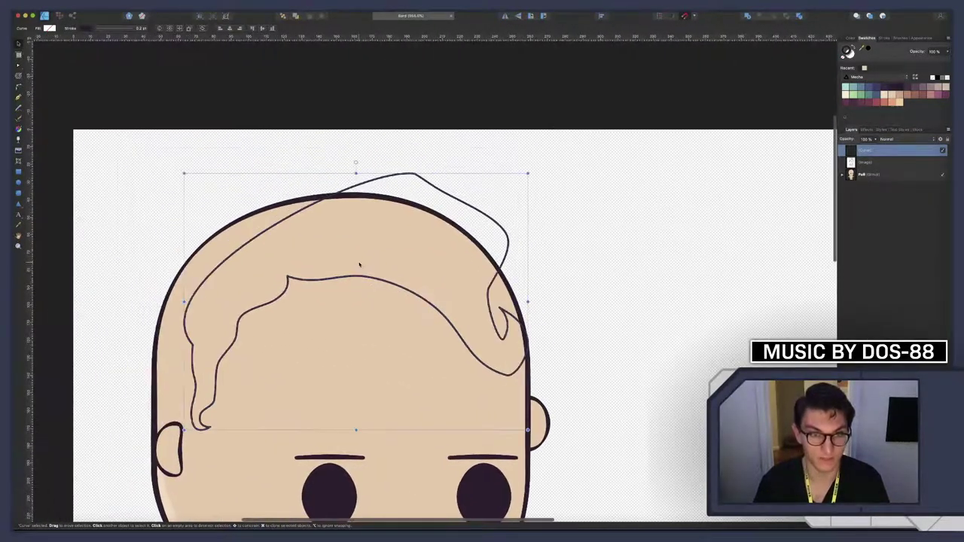
Lower the hair outline on the forehead so its hooked sideburn hangs past the ear and its far curl reaches the eyebrow
left_click_drag(369, 262, 359, 344)
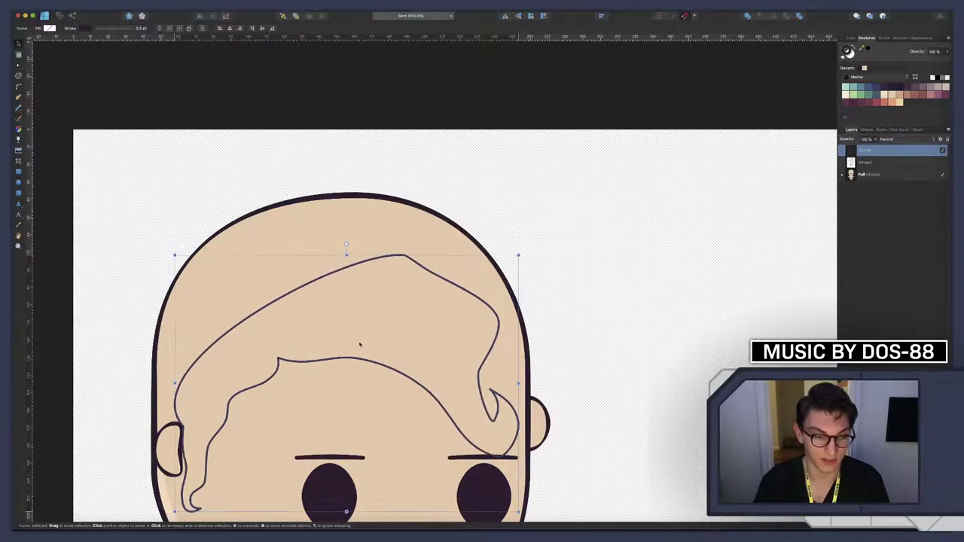
scroll(364, 344, "left", 5)
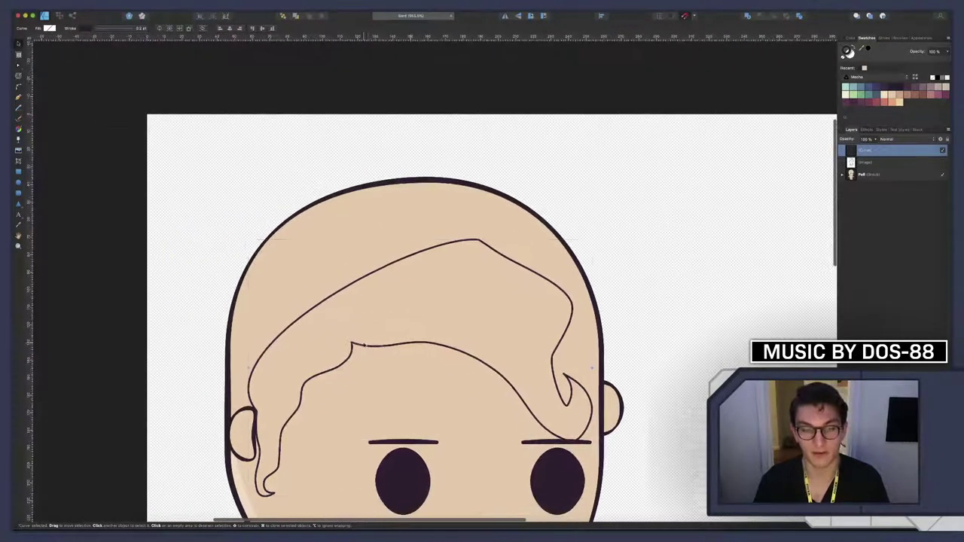
scroll(411, 329, "down", 5)
scroll(451, 360, "up", 5)
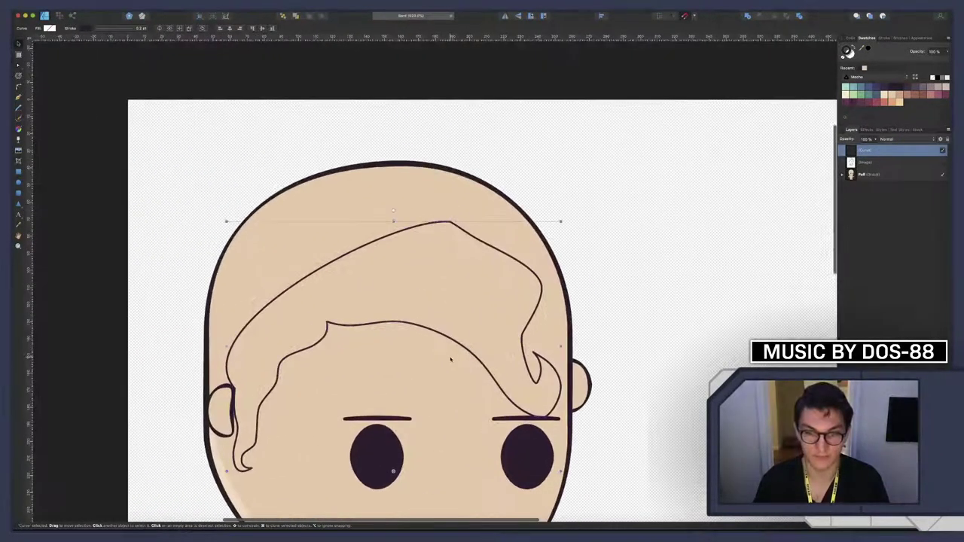
Stretch the hair outline horizontally so its curl extends over the far ear, and shift it slightly back toward the sideburn
key("a")
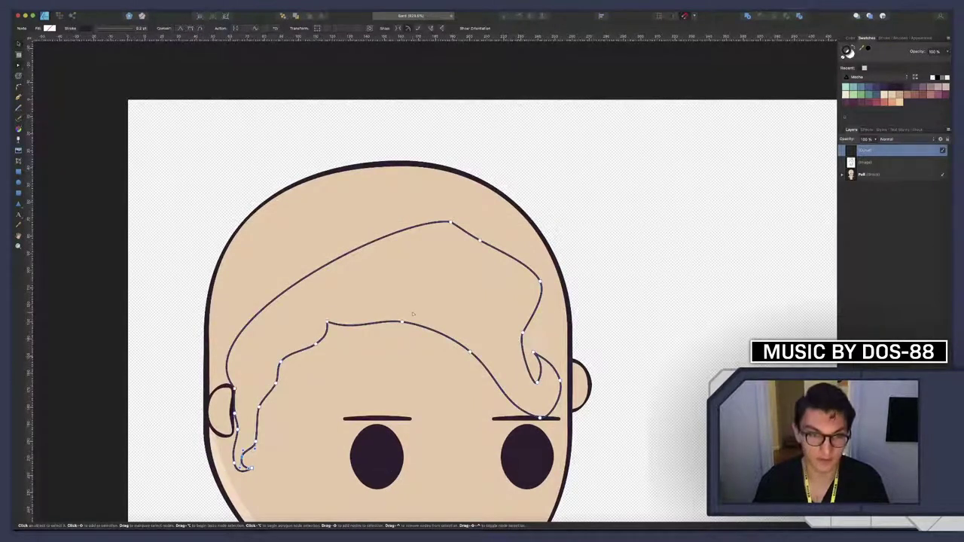
left_click_drag(294, 220, 590, 439)
key("v")
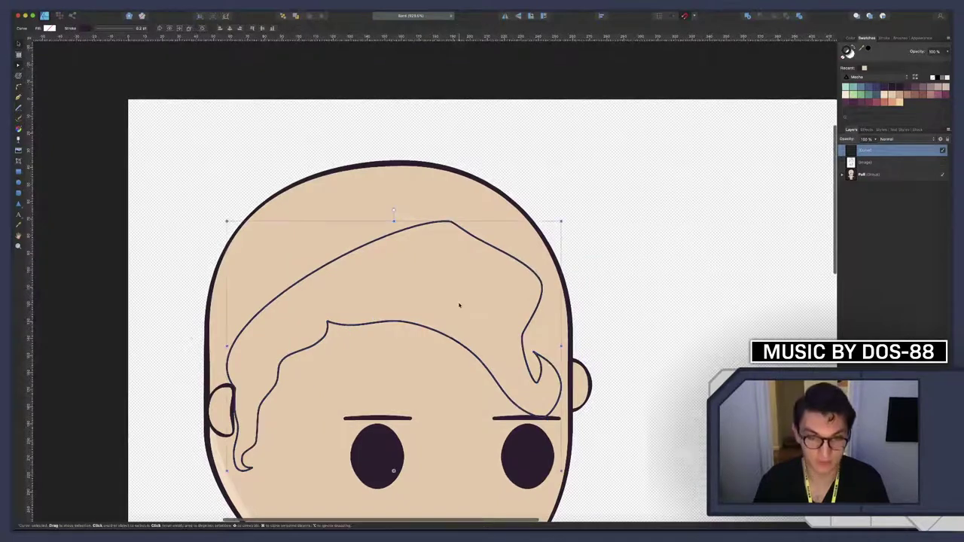
left_click_drag(565, 348, 598, 349)
left_click_drag(494, 344, 489, 343)
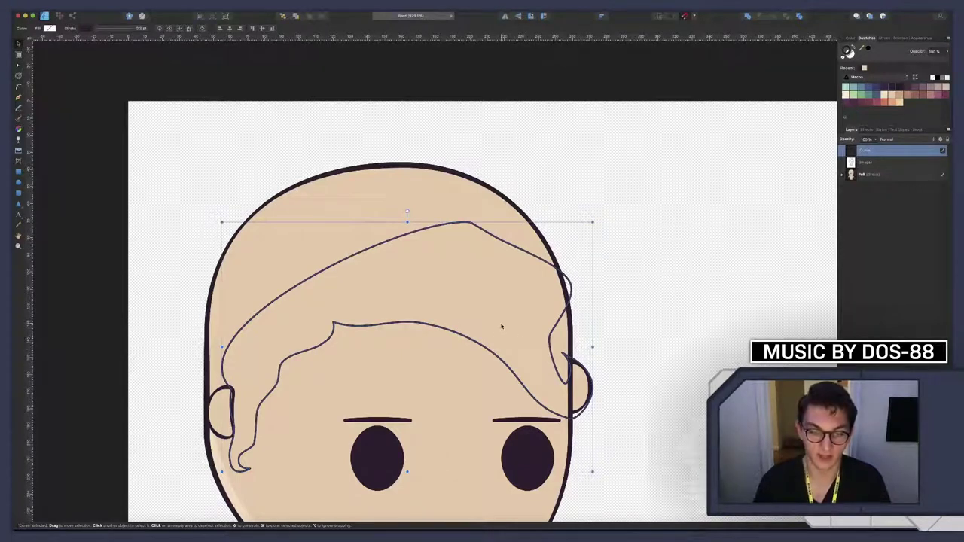
Shift the nodes of the fringe and curl up and outward beyond the head, and move the hairline bend above the sideburn after them
key("a")
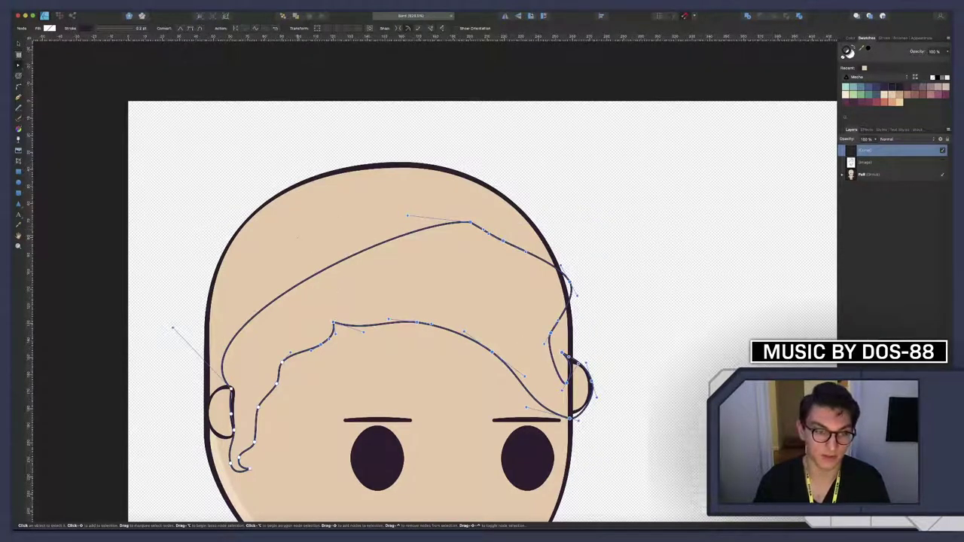
left_click_drag(295, 231, 491, 349)
left_click_drag(310, 188, 633, 439)
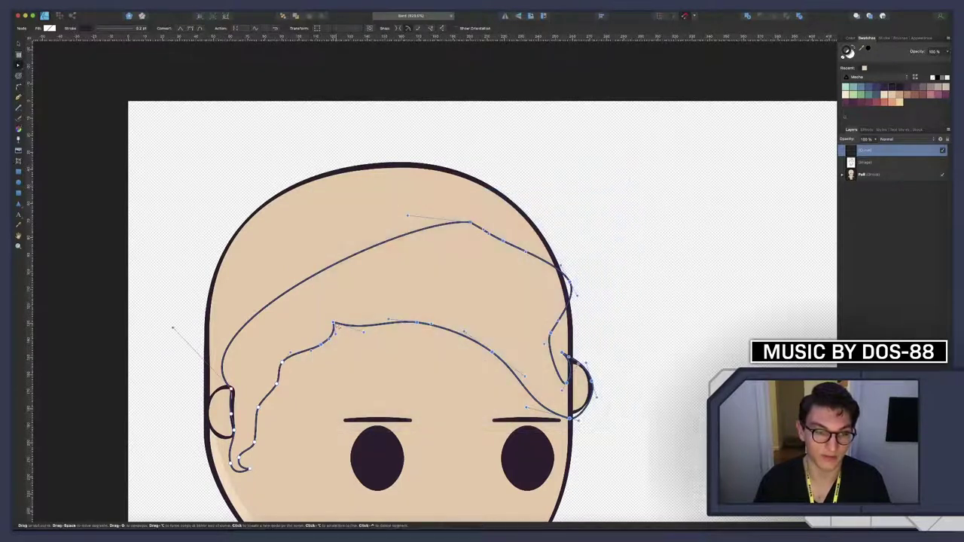
left_click_drag(333, 323, 348, 320)
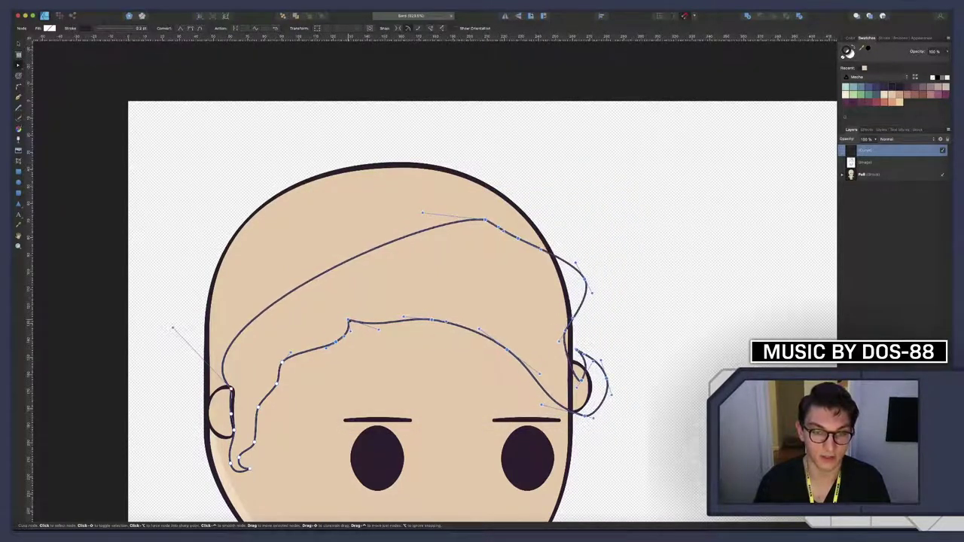
left_click_drag(486, 220, 512, 195)
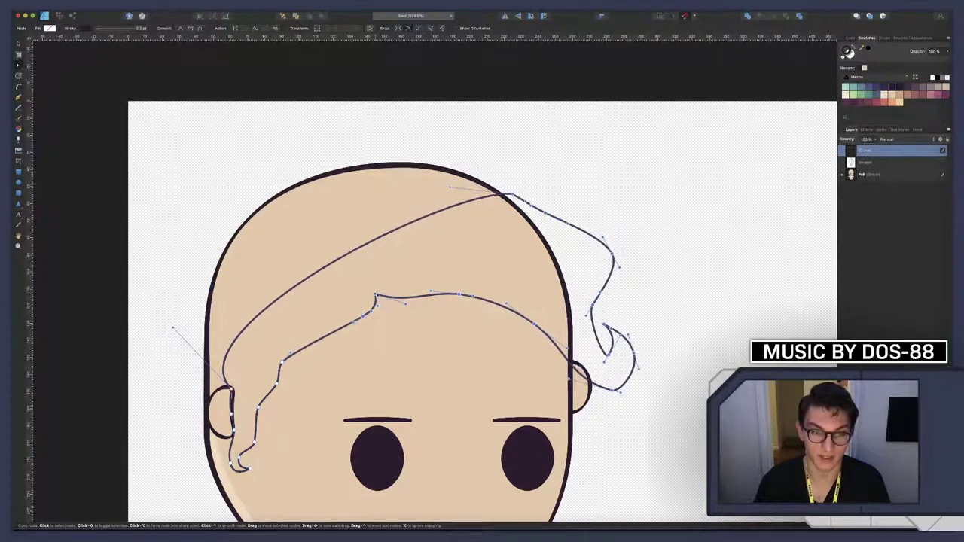
left_click_drag(281, 362, 295, 353)
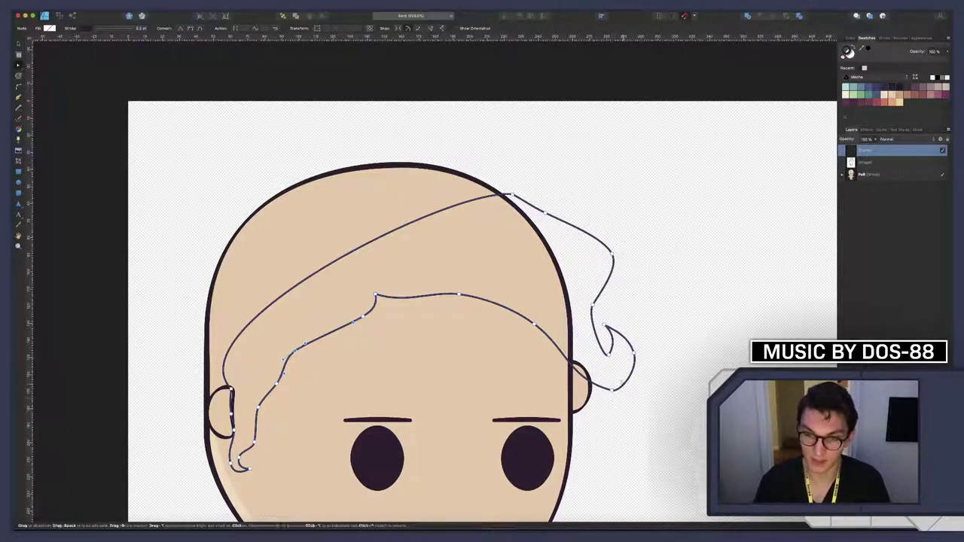
left_click(678, 407)
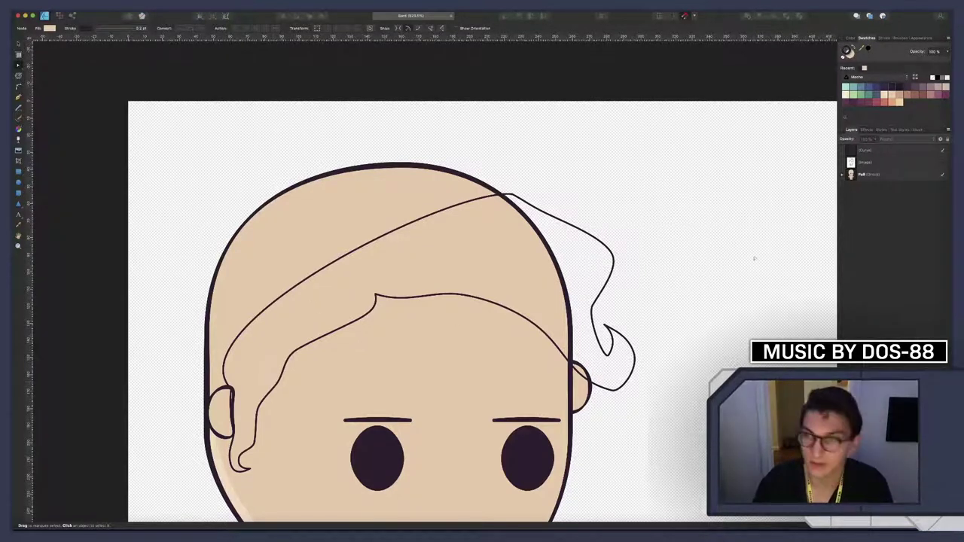
Fill the hair shape with the reddish-brown swatch
scroll(753, 258, "down", 1)
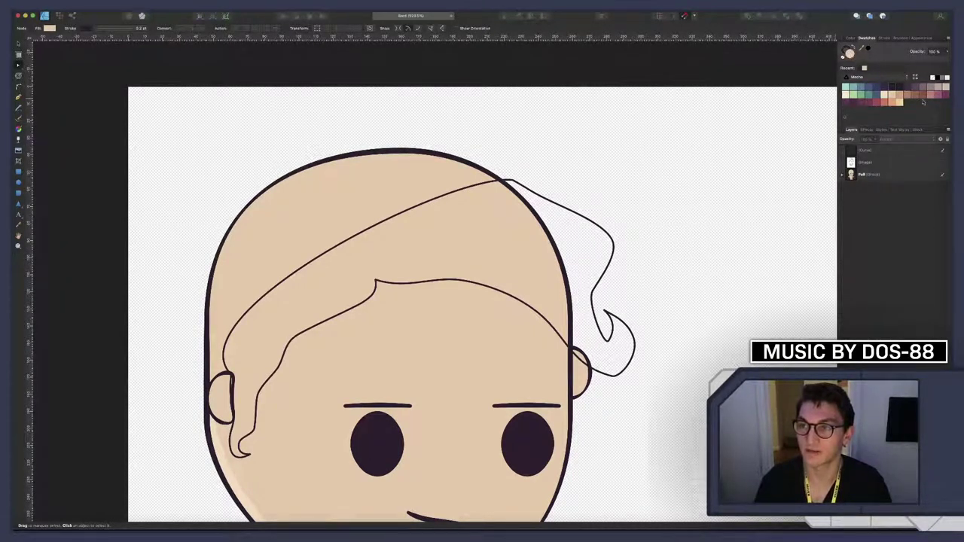
left_click(924, 97)
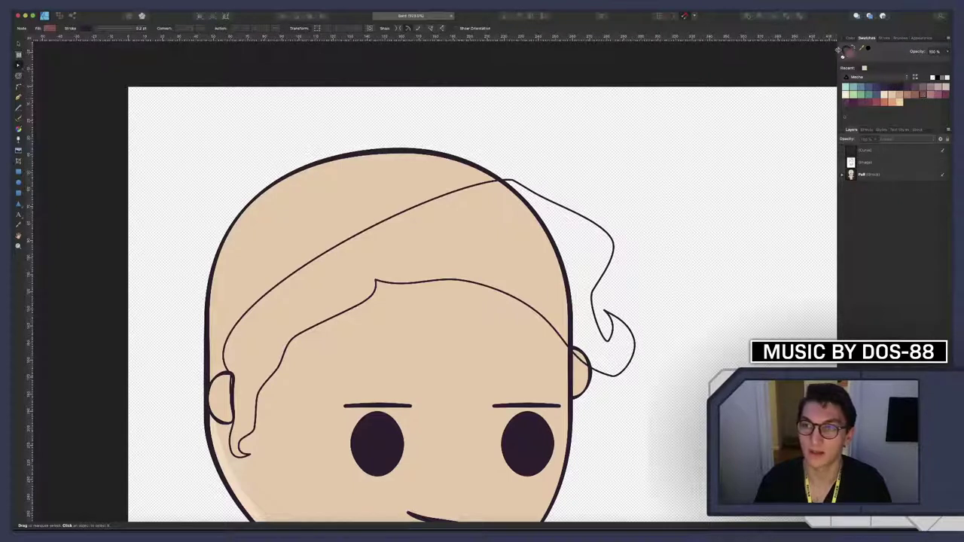
left_click(869, 151)
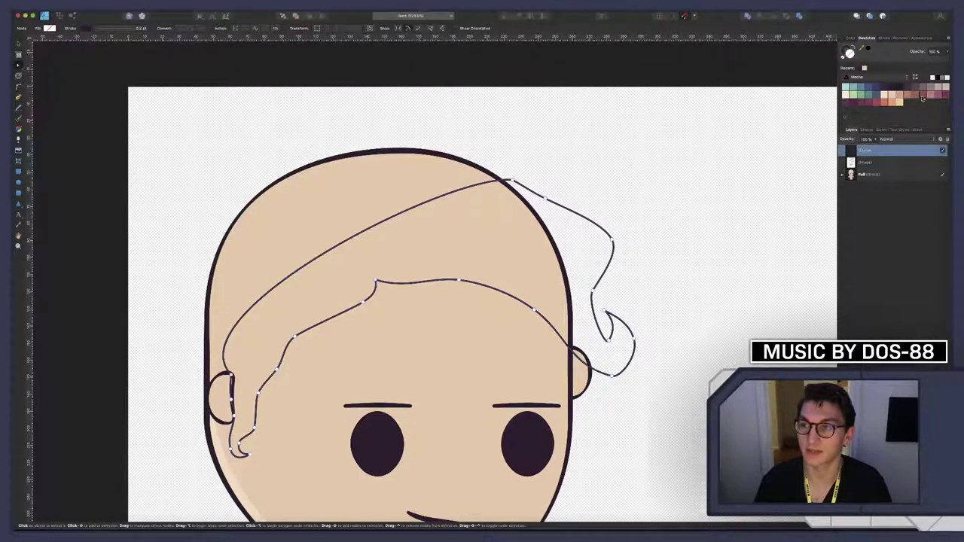
left_click(922, 99)
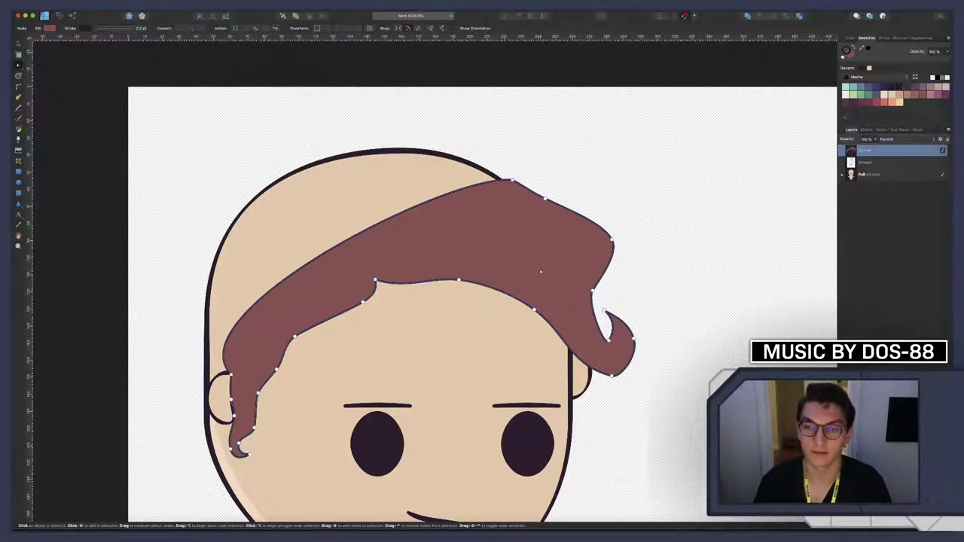
Select the torso shape inside the body group and save its wavy stroke pressure curve as a reusable profile
scroll(540, 271, "down", 10)
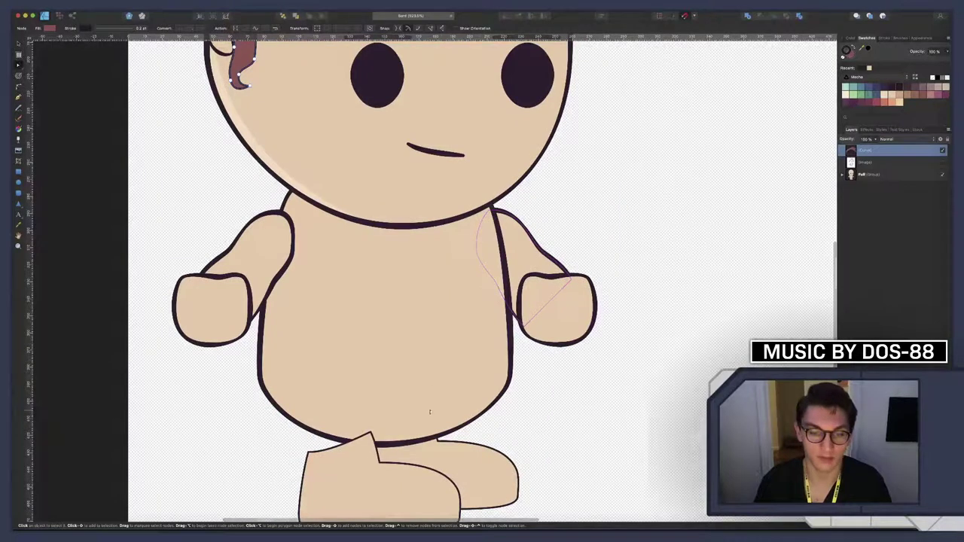
left_click(413, 391)
key("v")
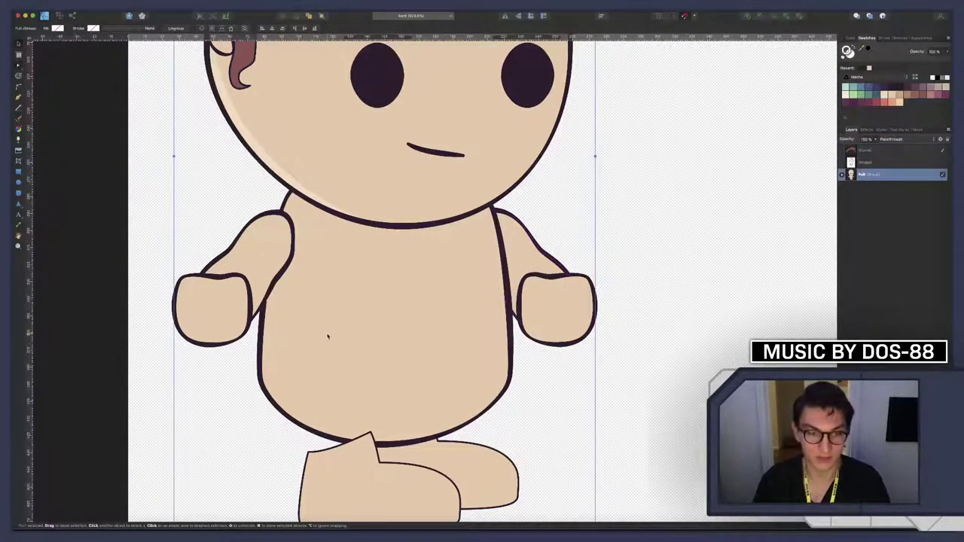
double_click(327, 335)
double_click(310, 336)
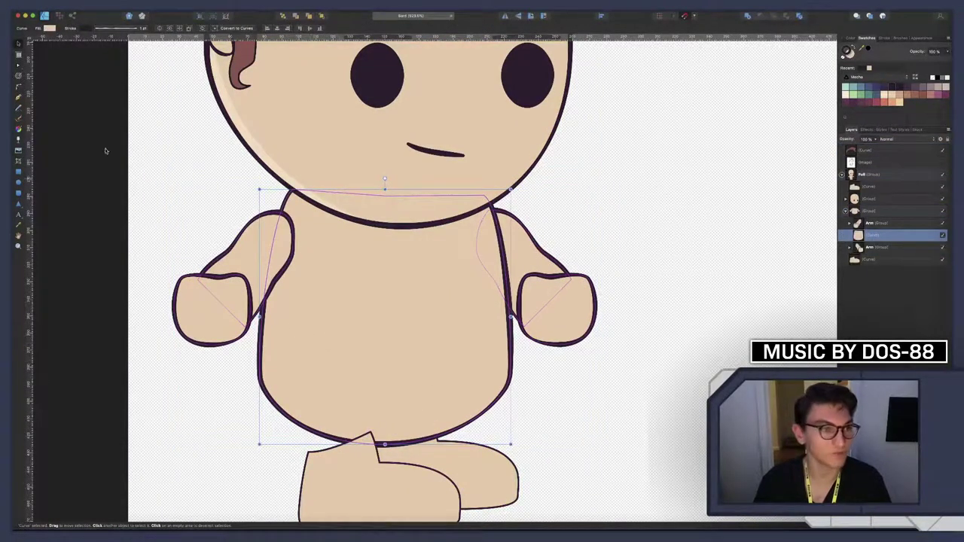
left_click(125, 33)
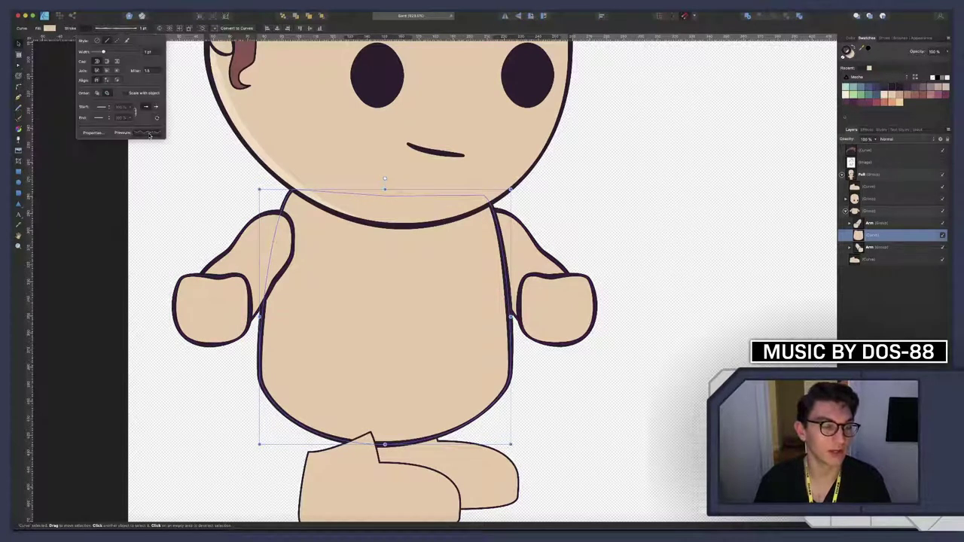
left_click(144, 132)
left_click(154, 202)
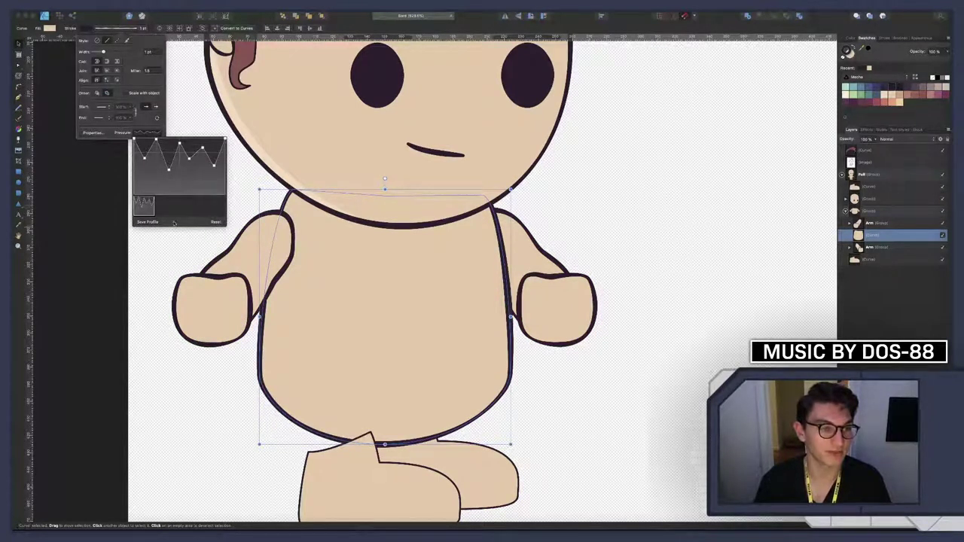
Set the hair shape's stroke width to 0.8 pt and apply the saved wavy pressure profile to its outline
left_click(877, 151)
scroll(424, 174, "up", 9)
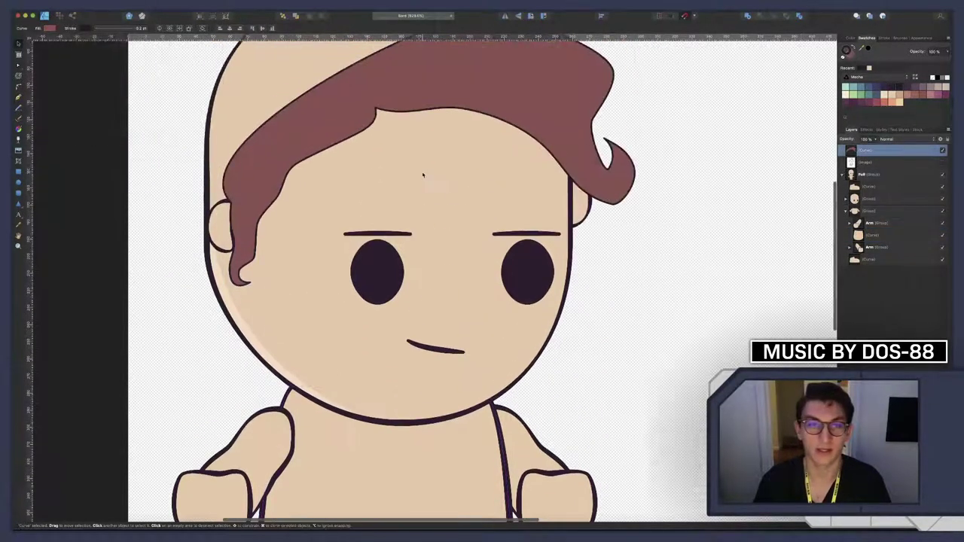
left_click(132, 29)
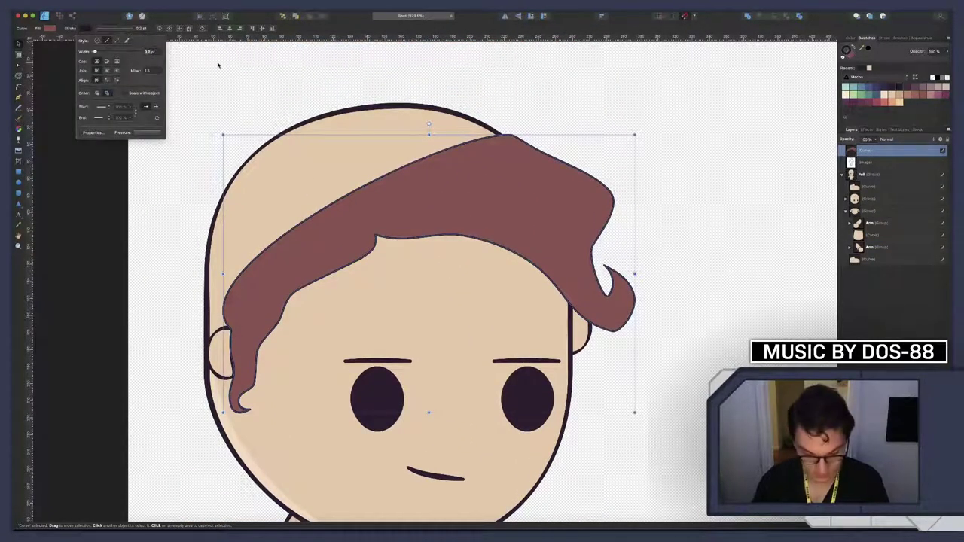
type("0.8")
key("Return")
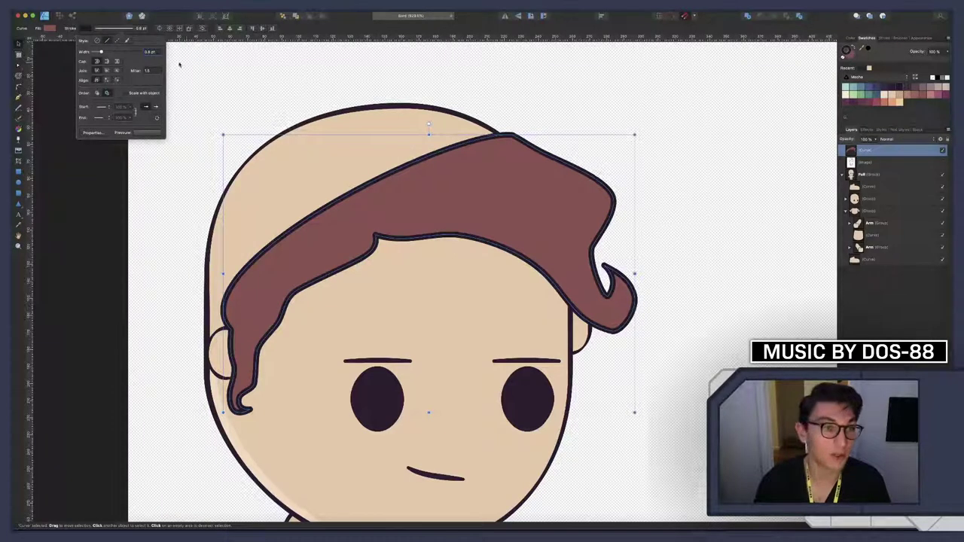
left_click(138, 133)
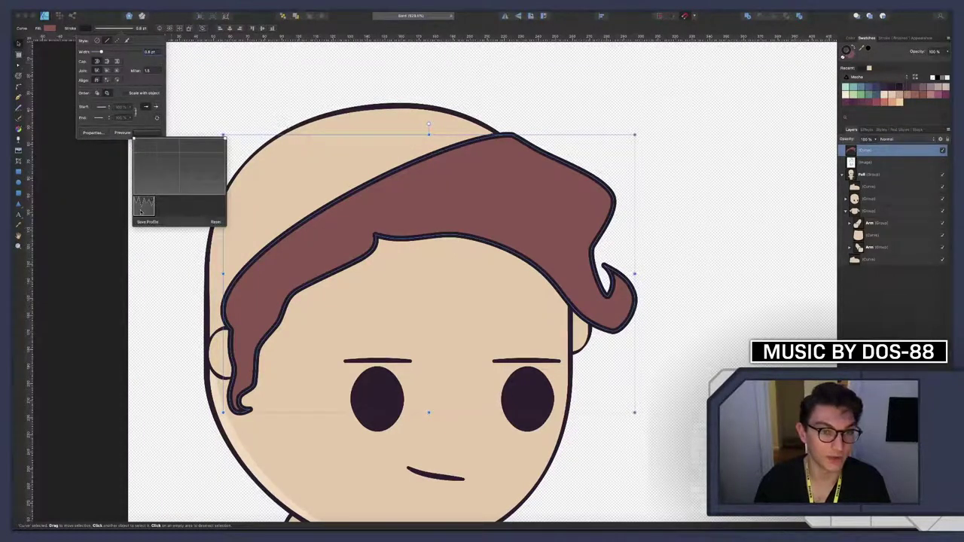
left_click(140, 211)
left_click(685, 456)
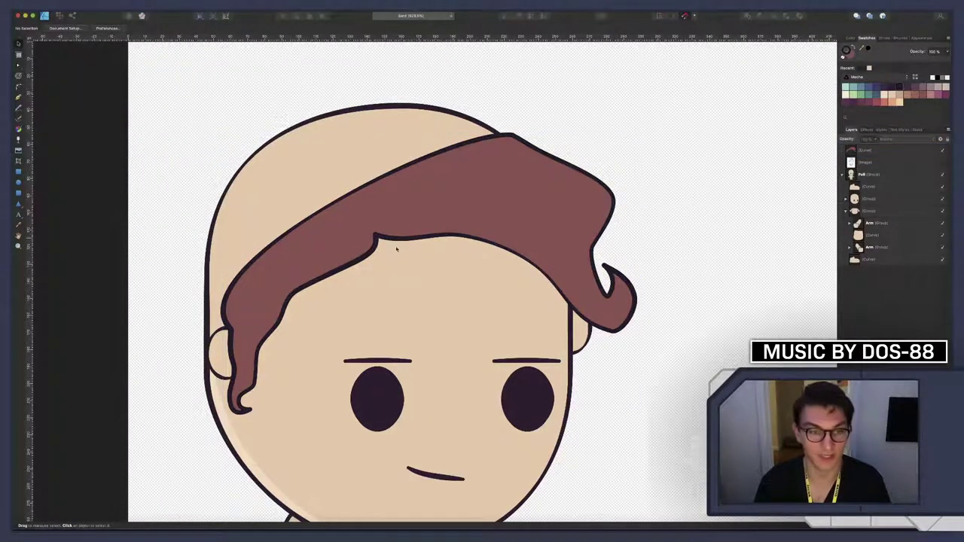
Recolour the hair outline with the reddish-brown swatch and fill the hair with a slightly lighter brown
scroll(378, 269, "down", 5)
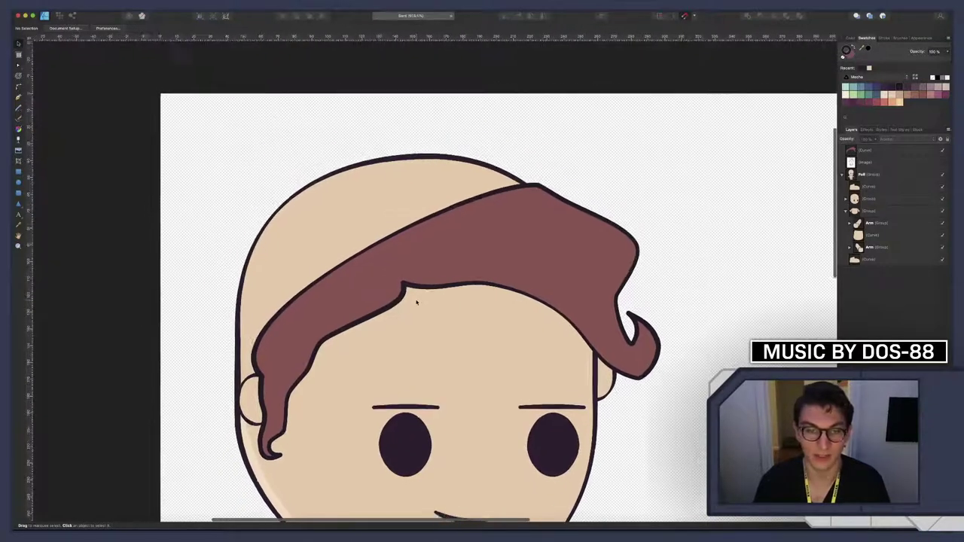
scroll(414, 301, "up", 4)
scroll(414, 299, "down", 1)
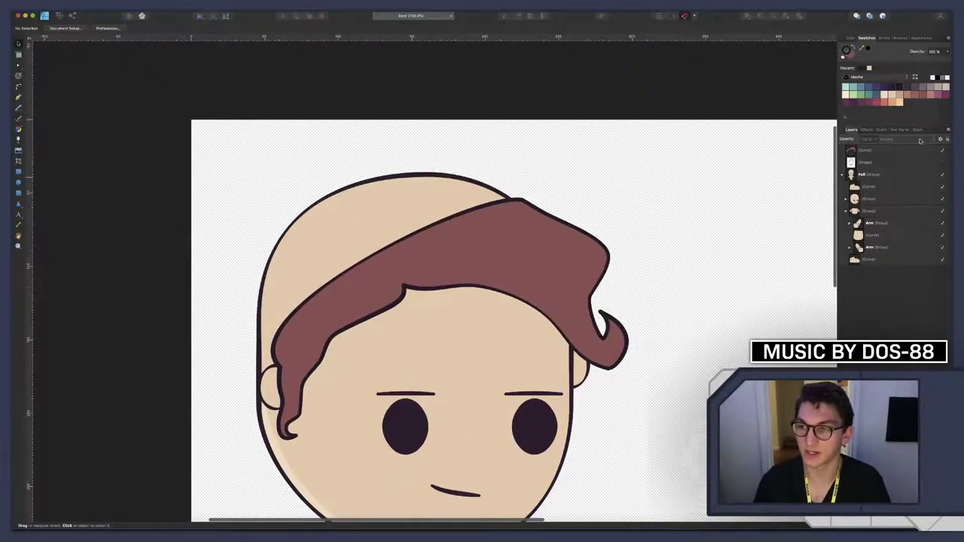
left_click(883, 151)
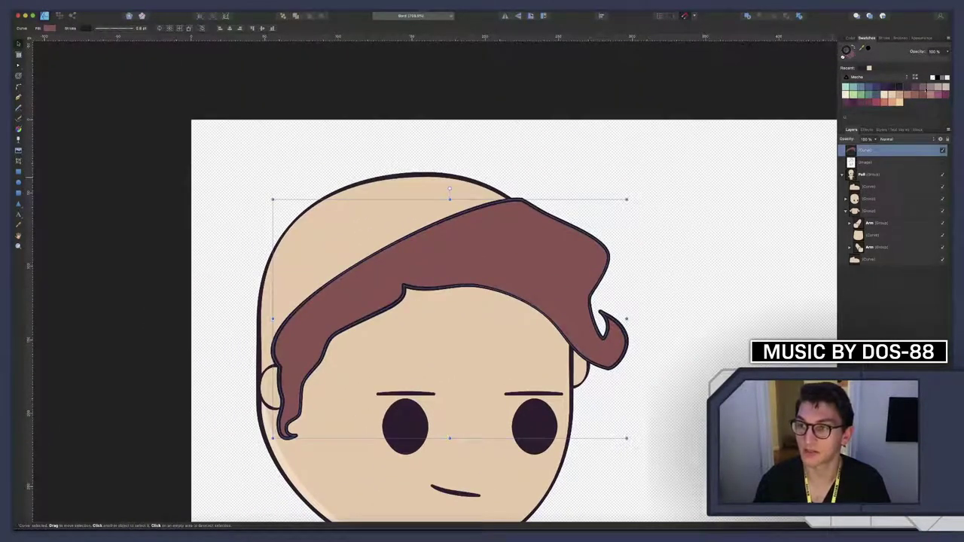
left_click(925, 96)
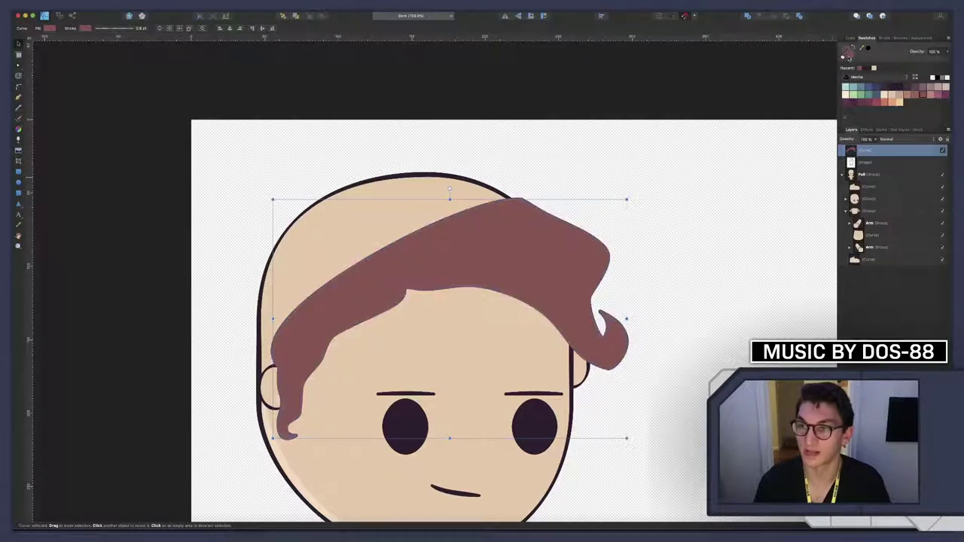
left_click(917, 327)
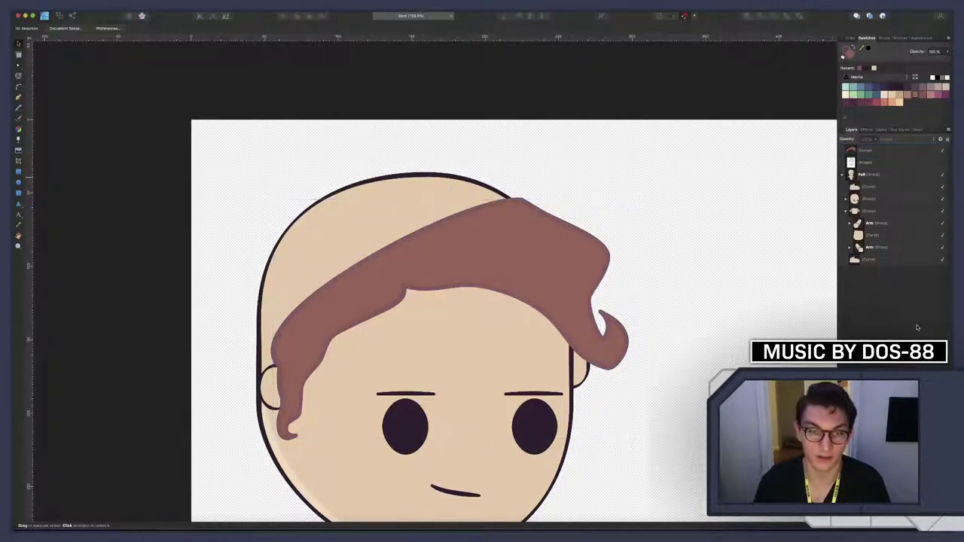
Fill the hair shape with the paler pinkish-brown swatch so it contrasts with its outline
scroll(542, 357, "down", 5)
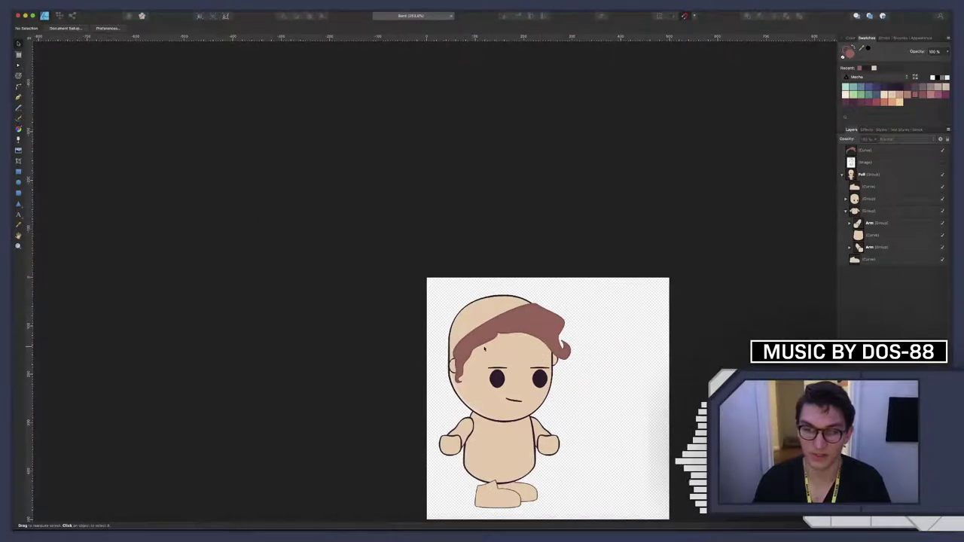
scroll(484, 348, "up", 5)
scroll(484, 348, "down", 2)
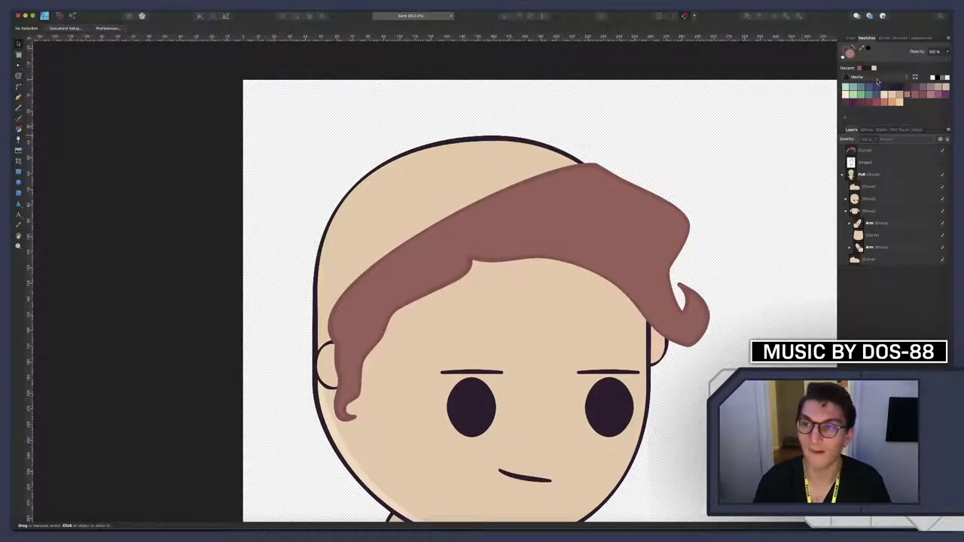
left_click(875, 151)
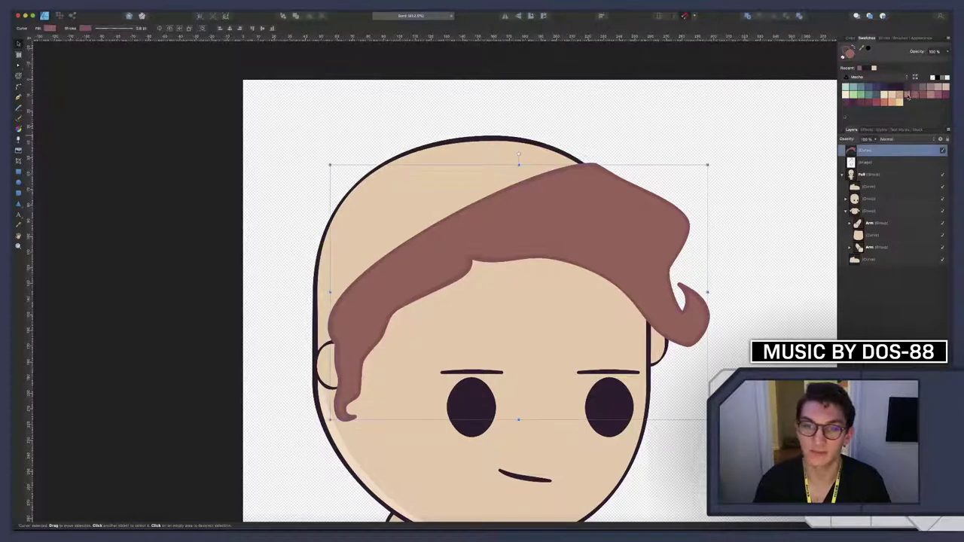
left_click(907, 95)
left_click(768, 230)
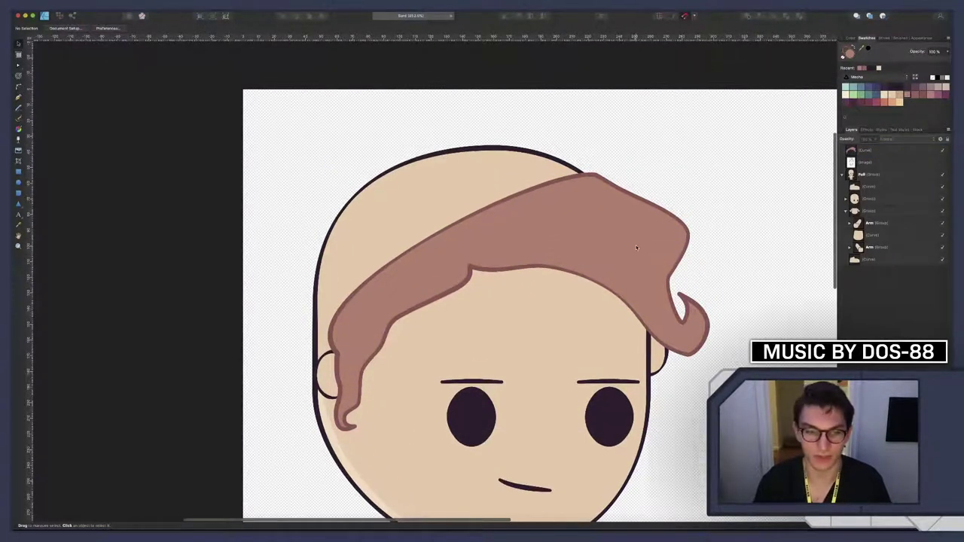
Show the hidden reference sketch image and move it over the character's head and body
scroll(635, 245, "down", 2)
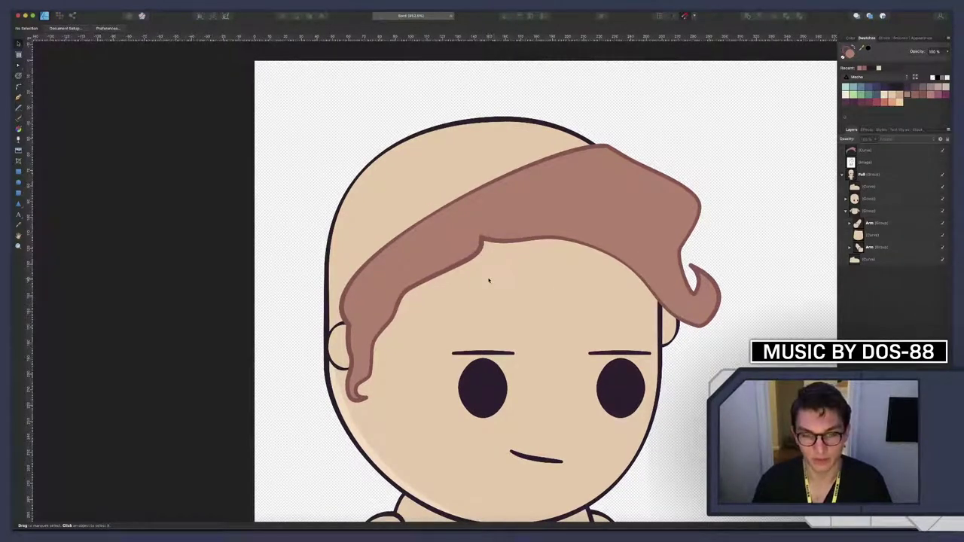
scroll(488, 280, "down", 2)
scroll(488, 280, "up", 1)
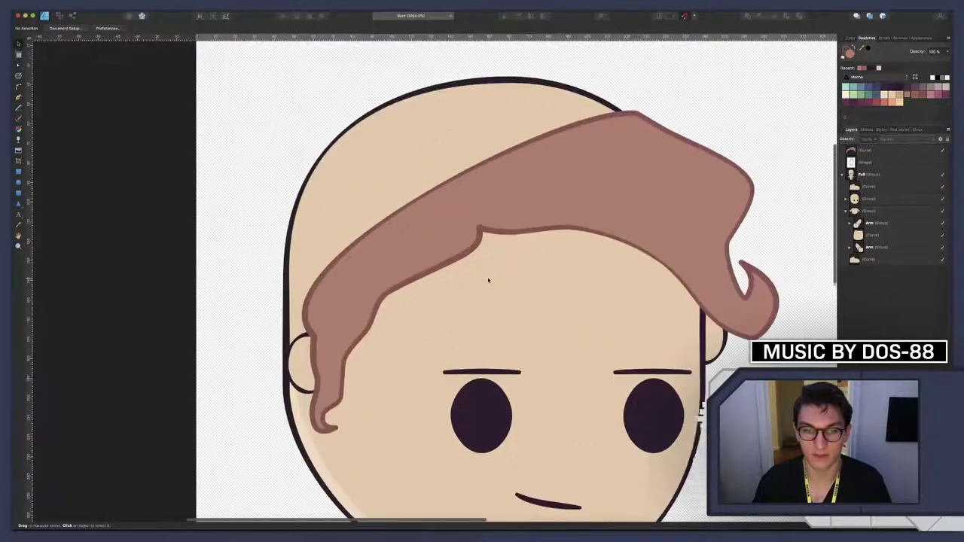
scroll(488, 280, "down", 4)
scroll(488, 280, "up", 3)
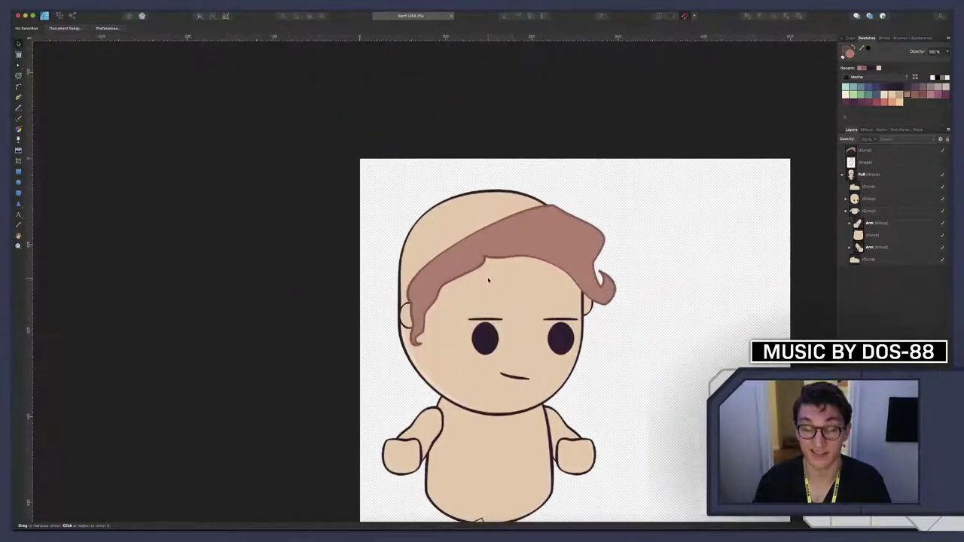
left_click(942, 163)
left_click(896, 163)
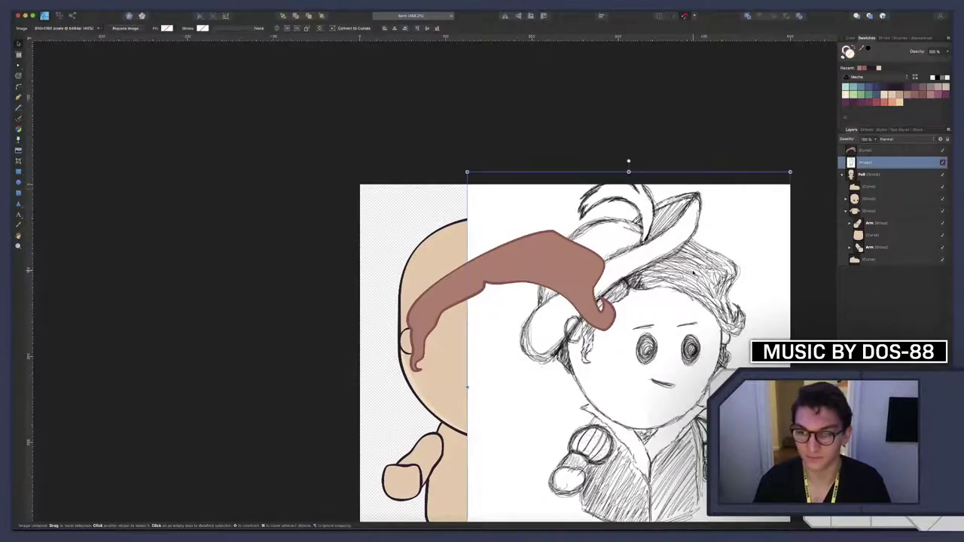
mouse_move(692, 288)
left_mouse_down()
mouse_move(741, 286)
mouse_move(571, 286)
left_mouse_up()
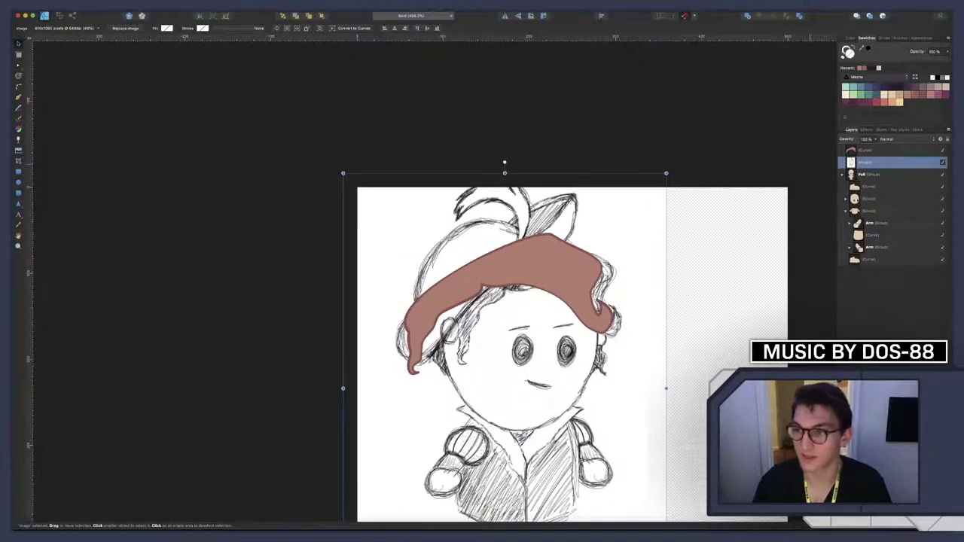
Preview blend modes for the sketch image, keep it on Normal, and set its opacity to 80%
left_click(896, 140)
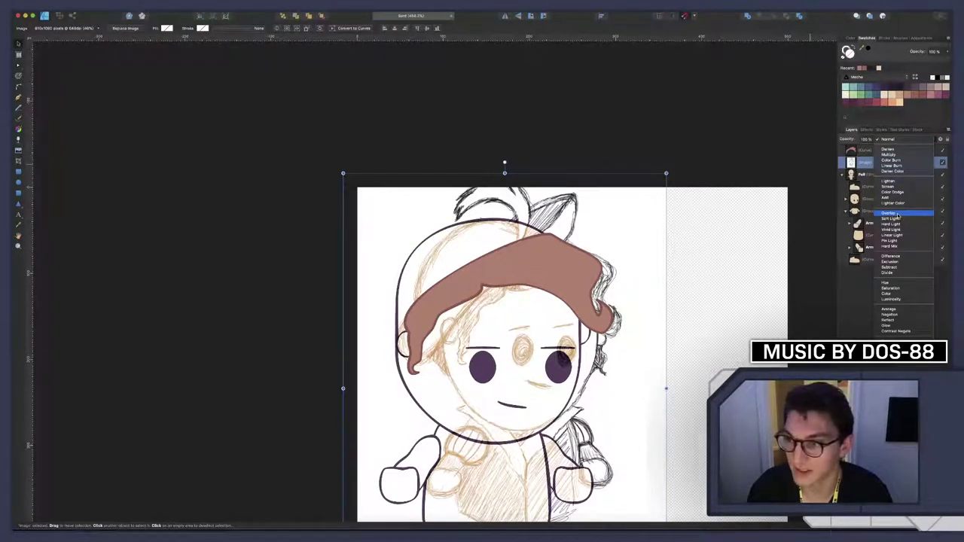
left_click(851, 292)
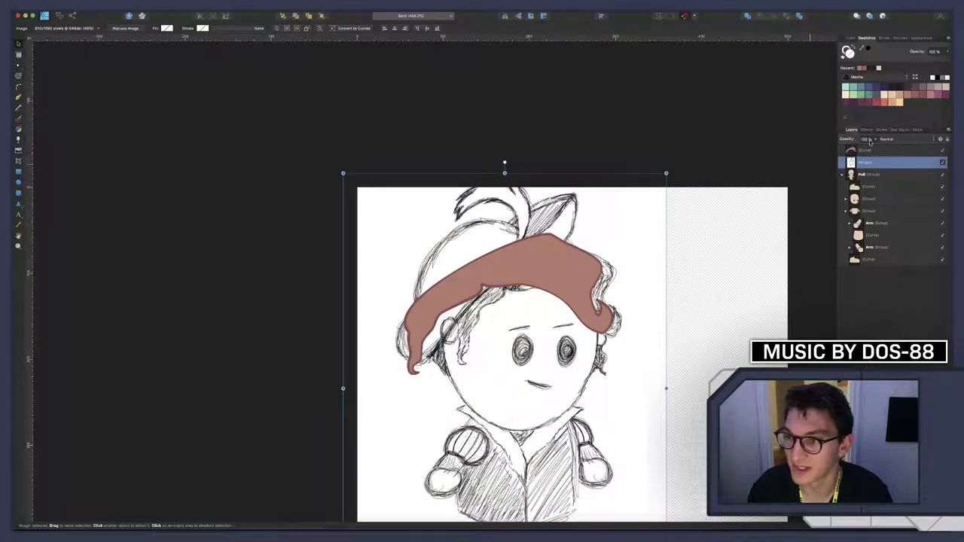
key("8")
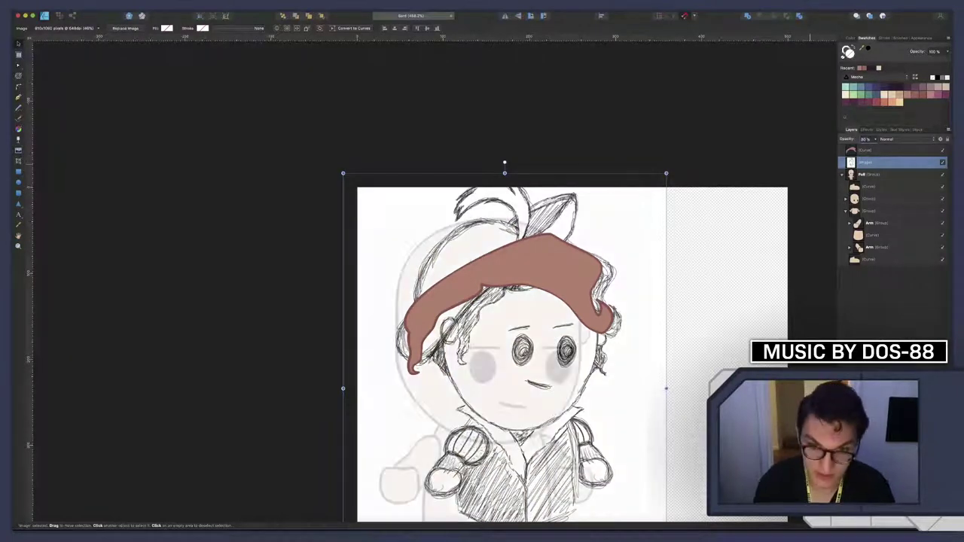
Align the sketch with the character underneath and stretch it wider and taller to approach the template's head proportions
mouse_move(625, 361)
left_mouse_down()
mouse_move(567, 380)
mouse_move(591, 364)
left_mouse_up()
scroll(568, 376, "up", 3)
scroll(568, 374, "down", 4)
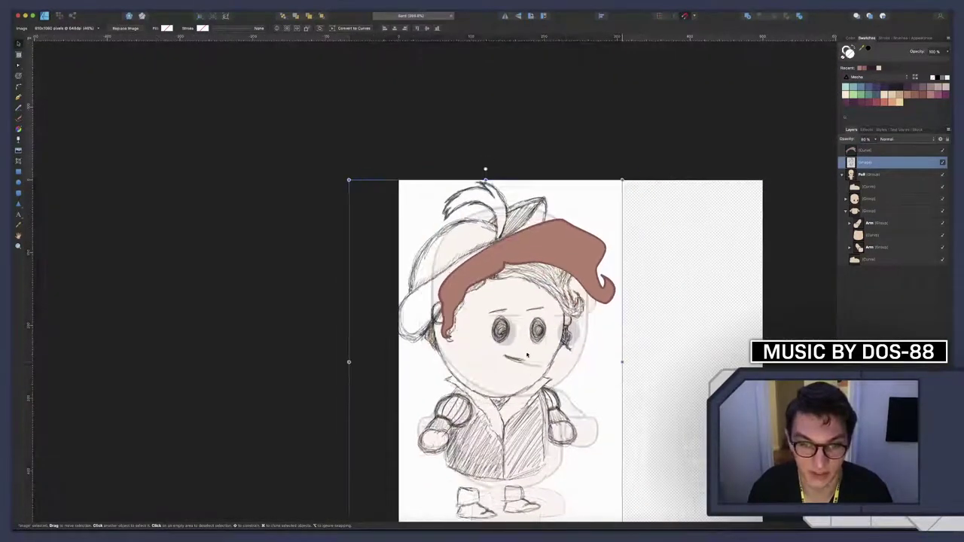
left_click_drag(527, 355, 529, 349)
left_click_drag(626, 355, 647, 355)
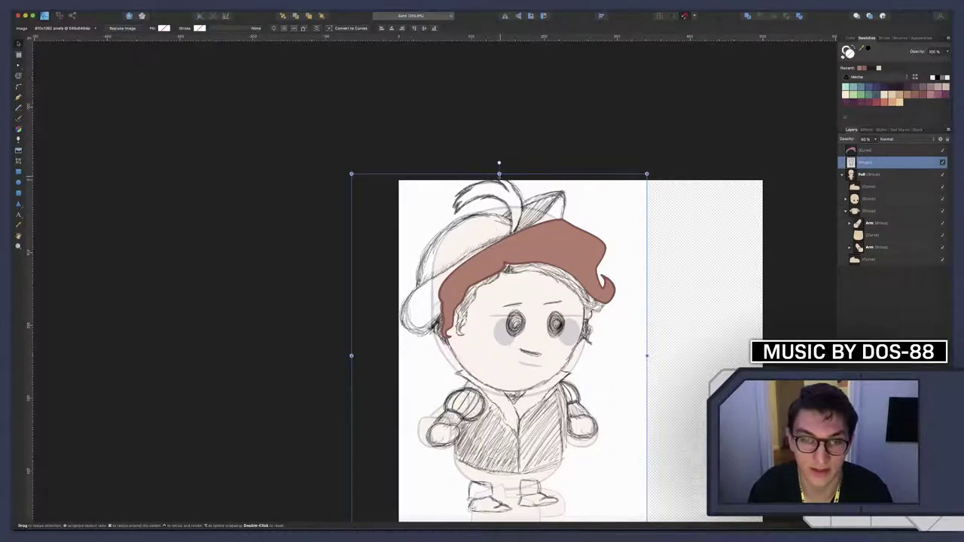
mouse_move(498, 174)
left_mouse_down()
mouse_move(499, 149)
mouse_move(497, 168)
left_mouse_up()
mouse_move(508, 330)
left_mouse_down()
mouse_move(506, 318)
mouse_move(511, 327)
left_mouse_up()
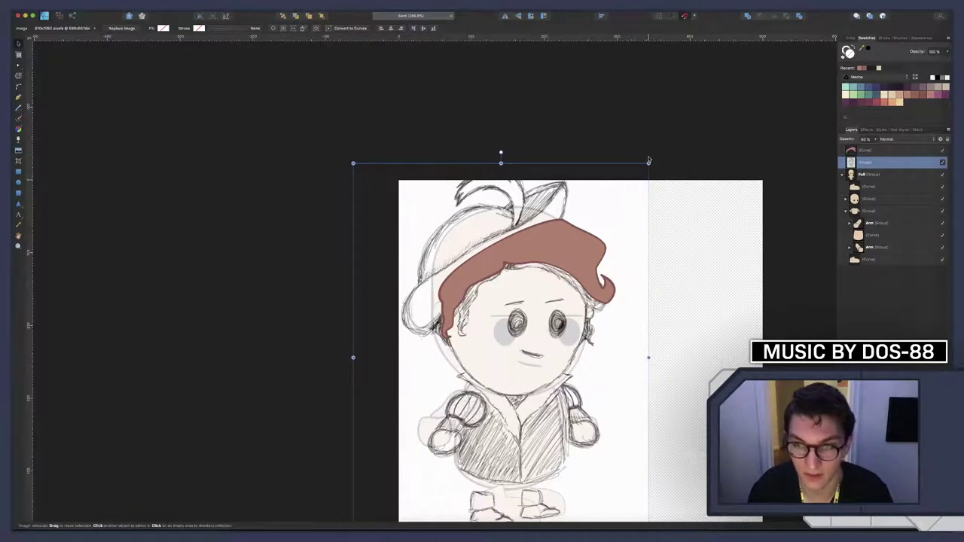
Enlarge the sketch further from its corner and nudge it so its head fits the template's head
left_click_drag(648, 164, 665, 141)
left_click_drag(613, 350, 605, 348)
scroll(527, 280, "up", 5)
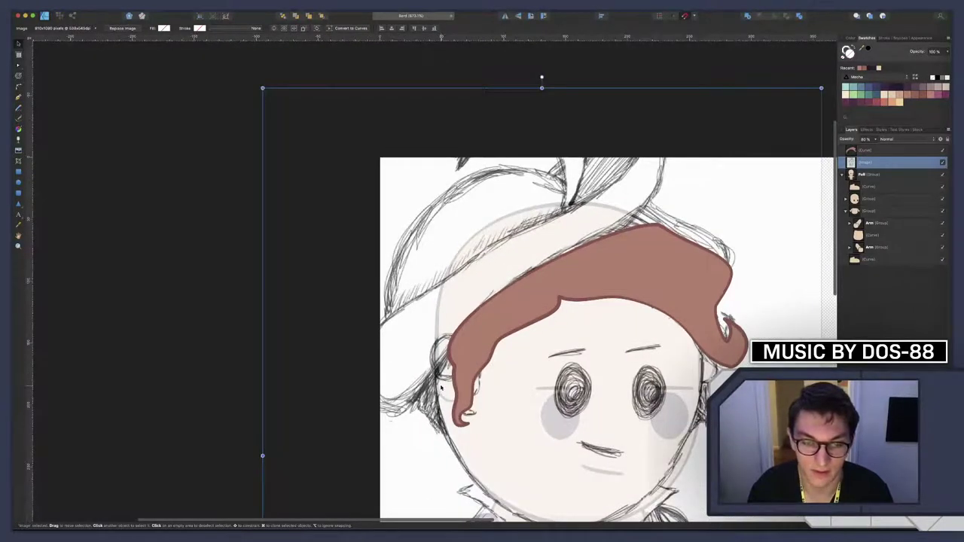
Move the resized sketch sideways off the character so its hat and face are clear for tracing
scroll(565, 369, "down", 10)
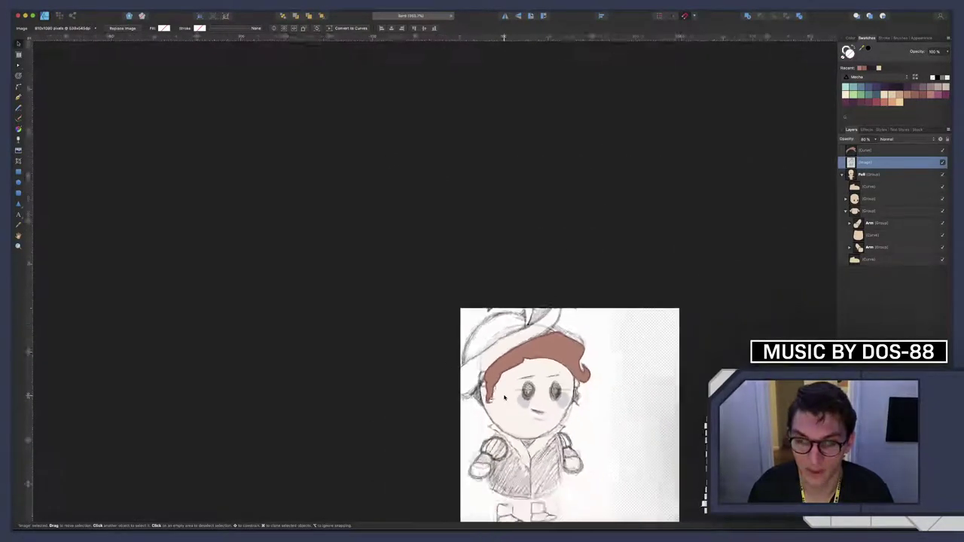
scroll(567, 377, "up", 6)
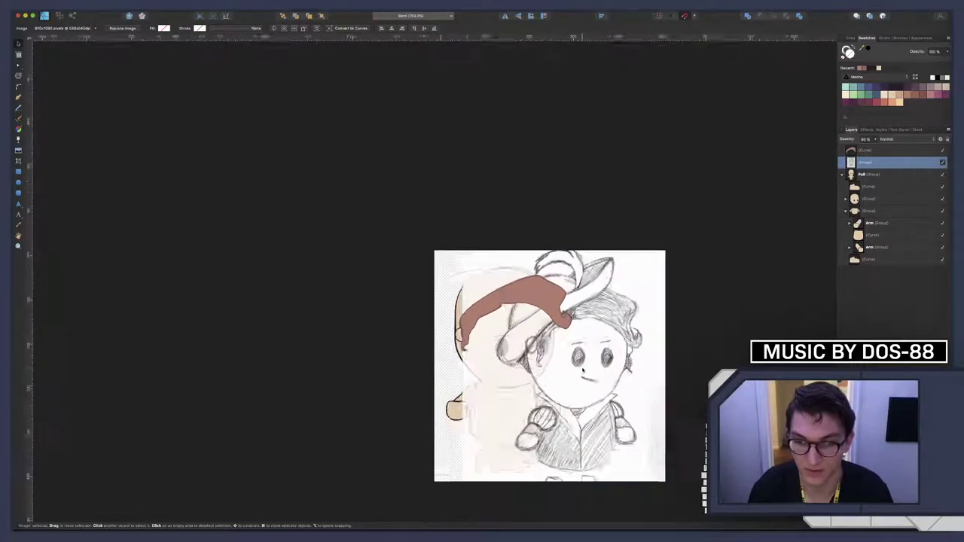
scroll(582, 370, "up", 3)
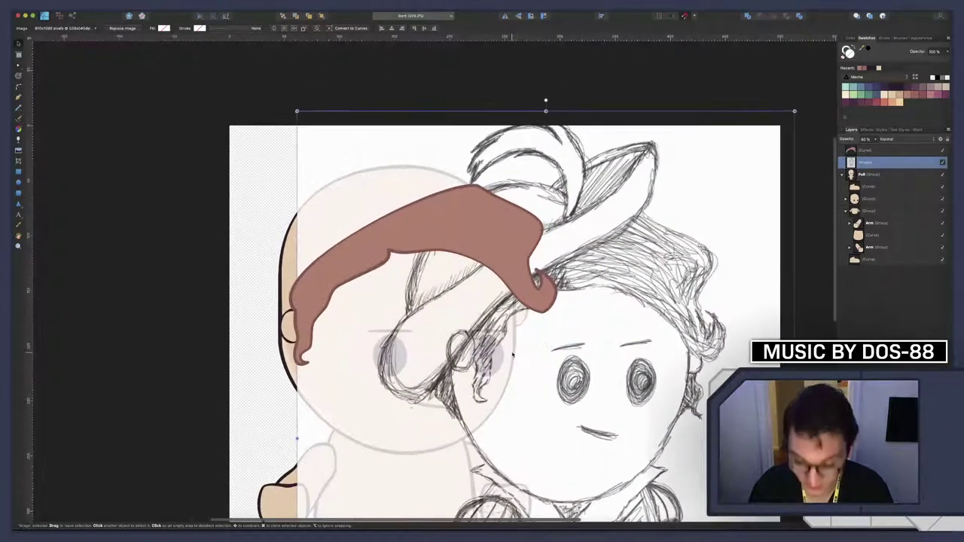
Hide the hair shape and trace the hat brim as a closed, straight-sided outline with the Pen tool
key("p")
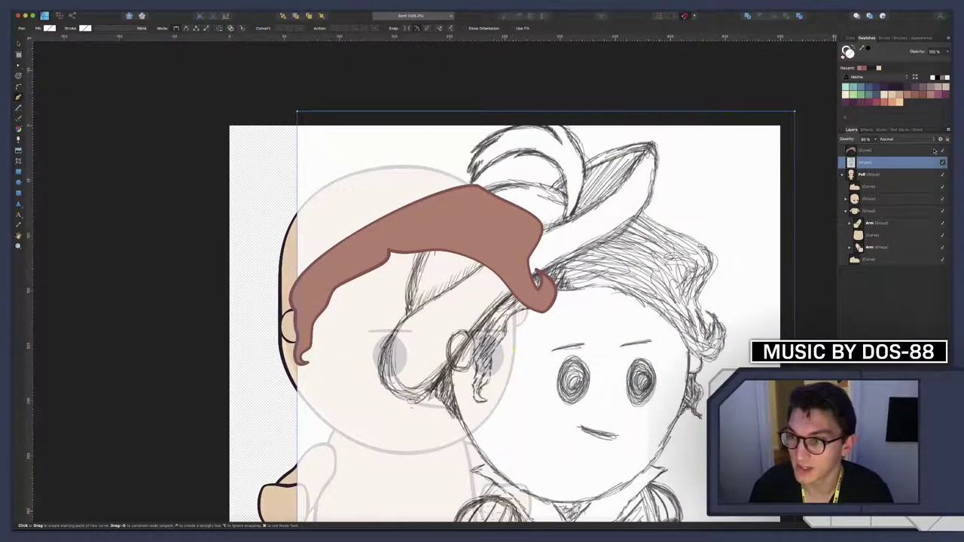
left_click(942, 151)
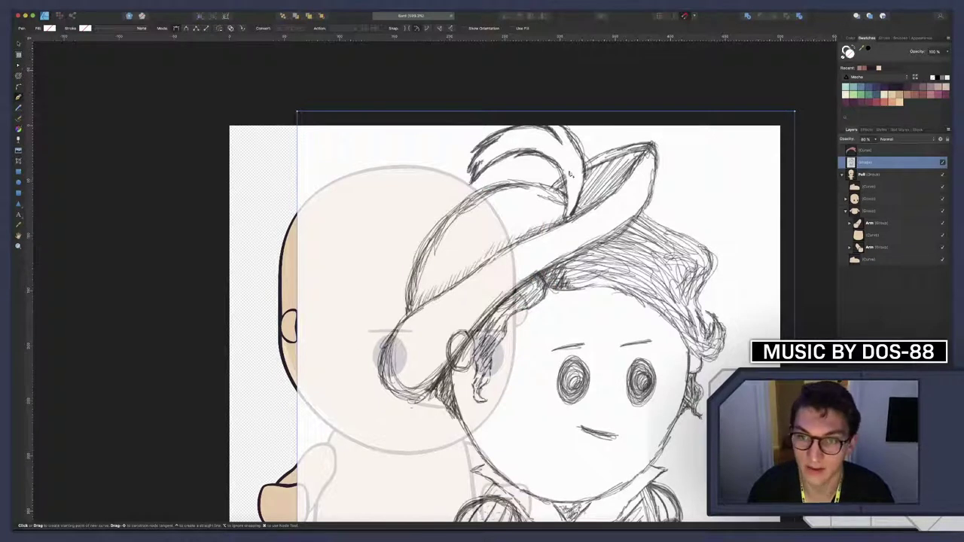
scroll(554, 189, "down", 1)
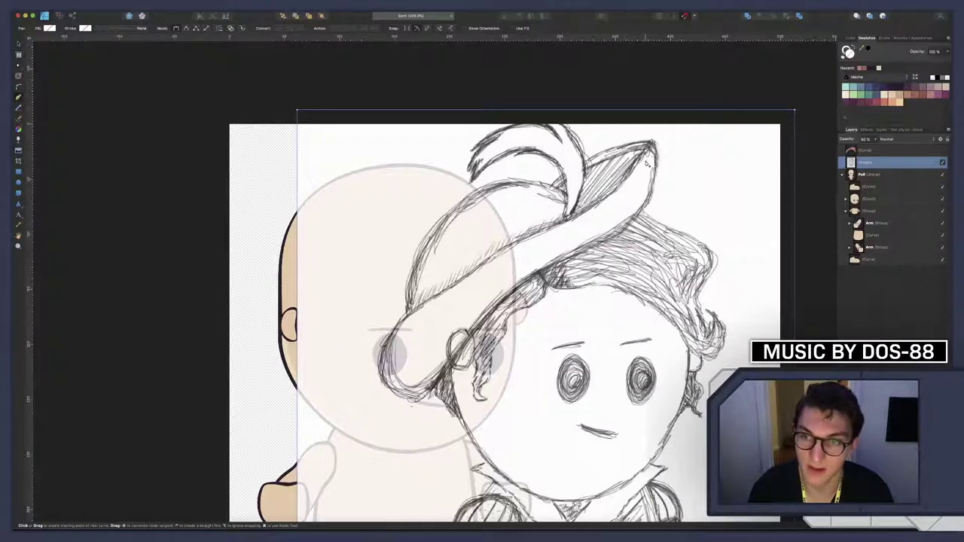
left_click(653, 143)
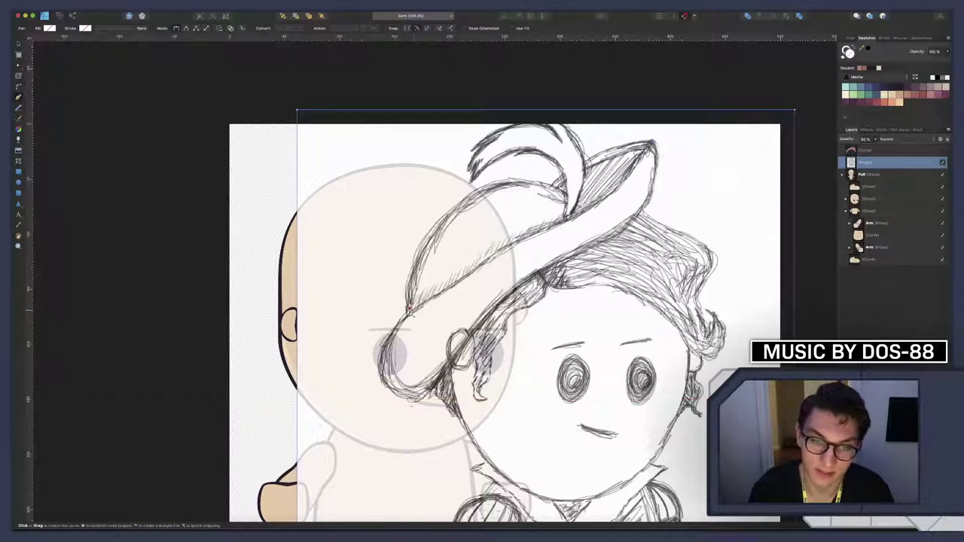
left_click(411, 309)
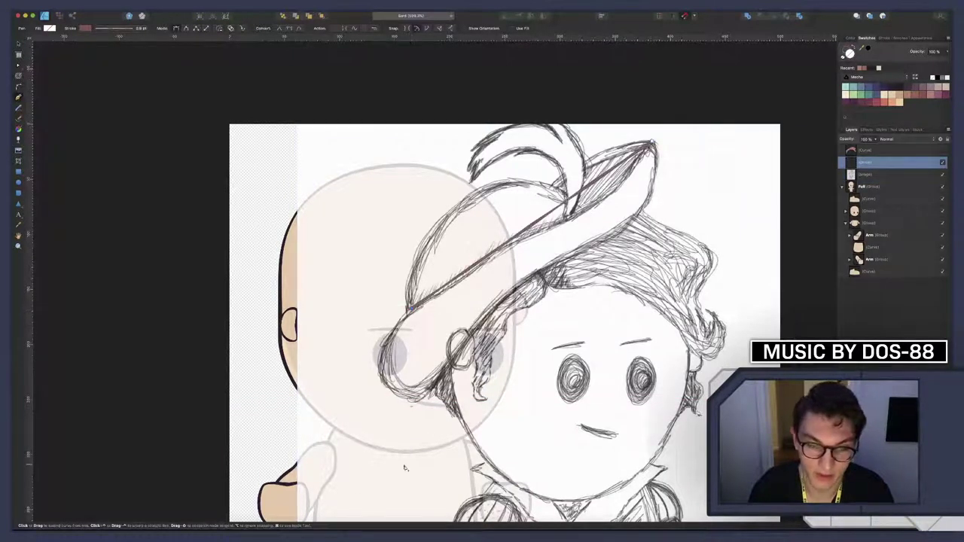
left_click(440, 374)
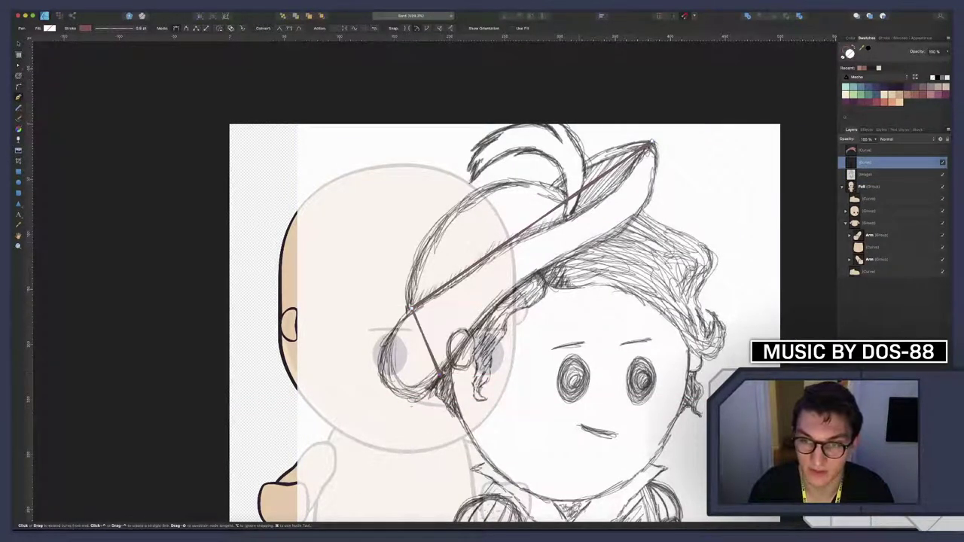
left_click(649, 147)
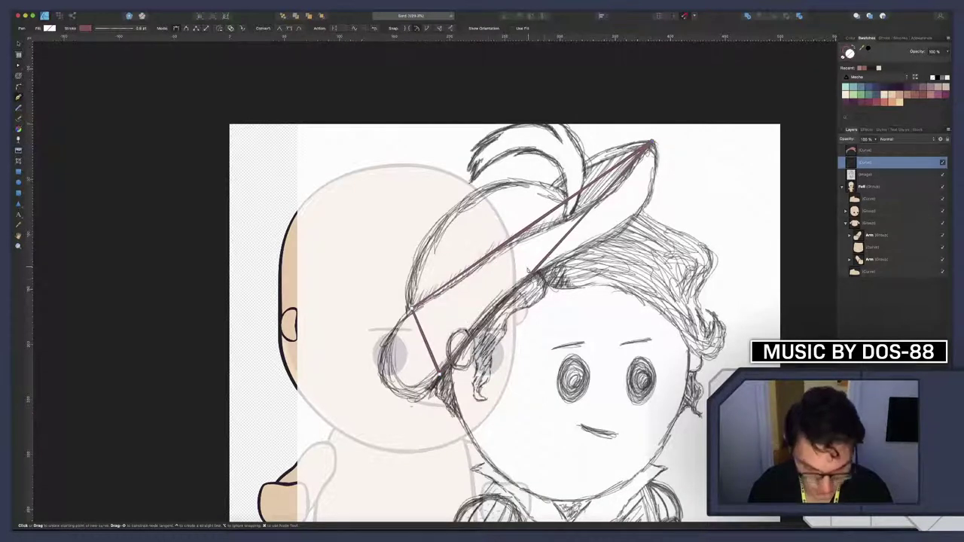
Bend the brim outline's drooping lower end into a rounded curve that follows the sketch
key("a")
left_click_drag(430, 353, 380, 374)
left_click(439, 375)
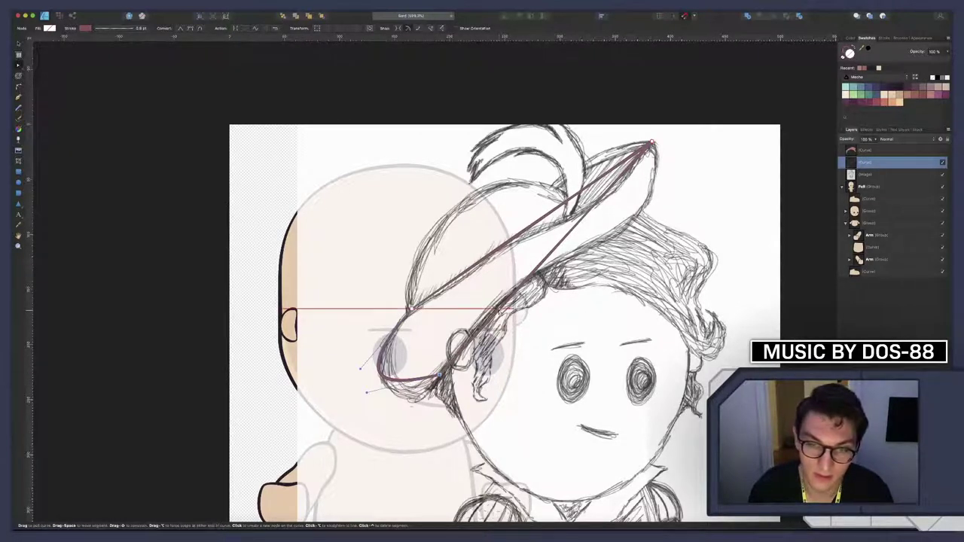
left_click_drag(501, 310, 504, 292)
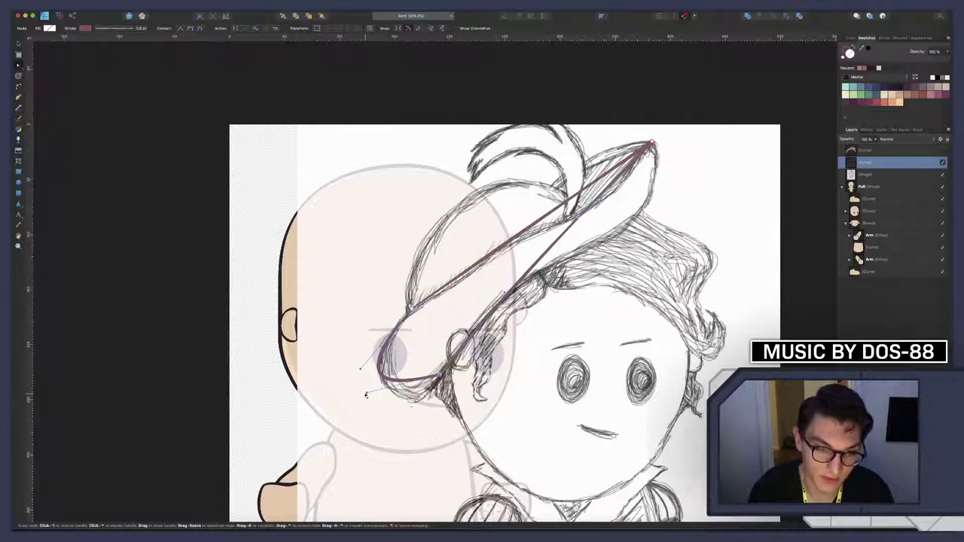
left_click_drag(367, 394, 400, 434)
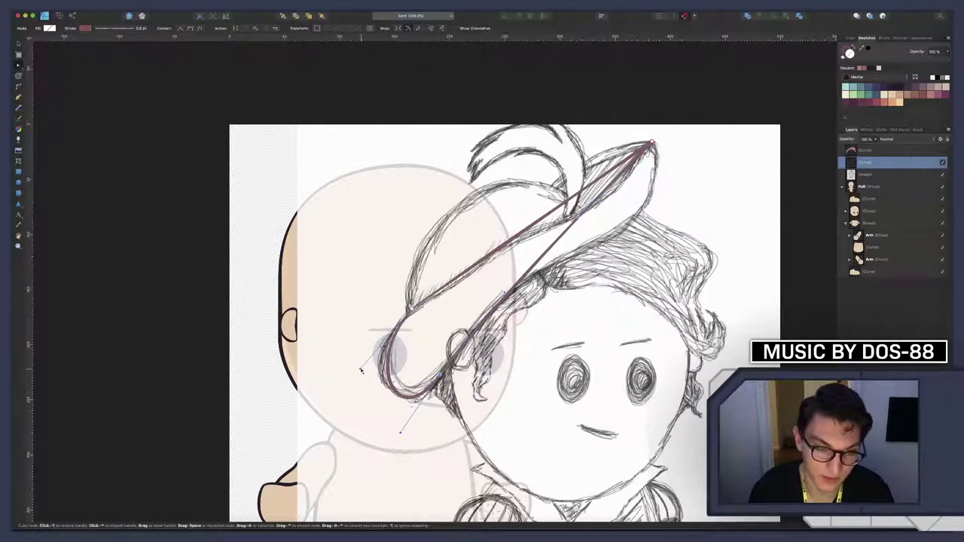
left_click_drag(361, 370, 344, 364)
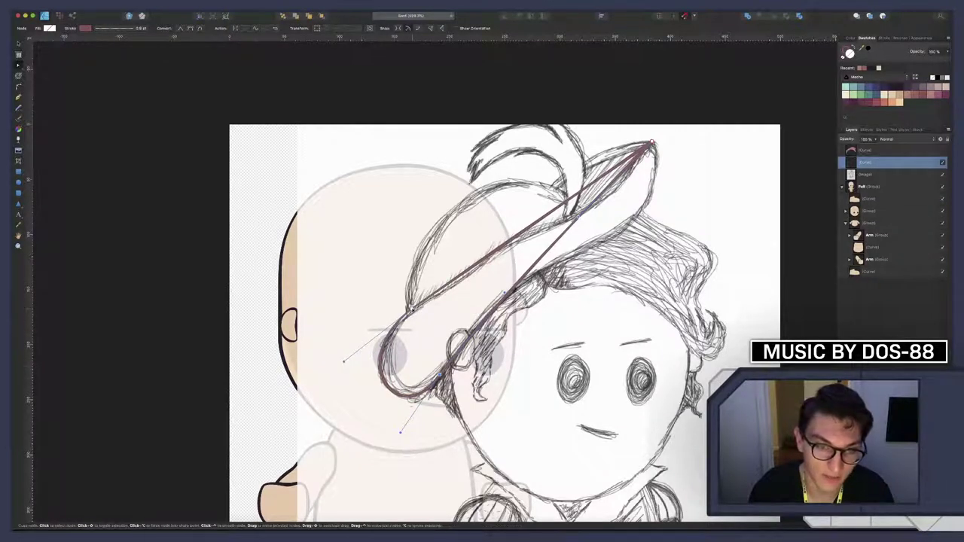
left_click_drag(413, 310, 412, 309)
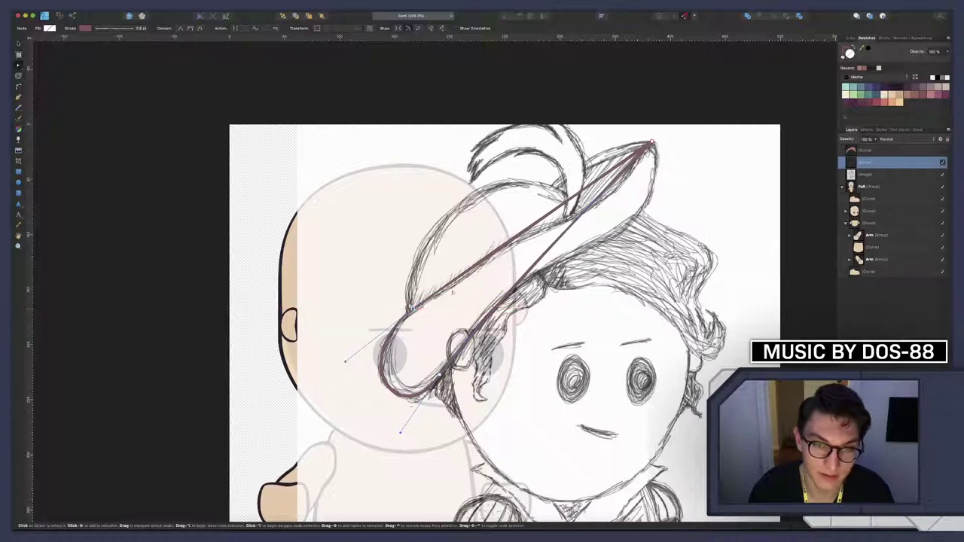
Add nodes along the brim's upper edge and curve its underside up to the pointed tip to match the sketch
left_click(451, 284)
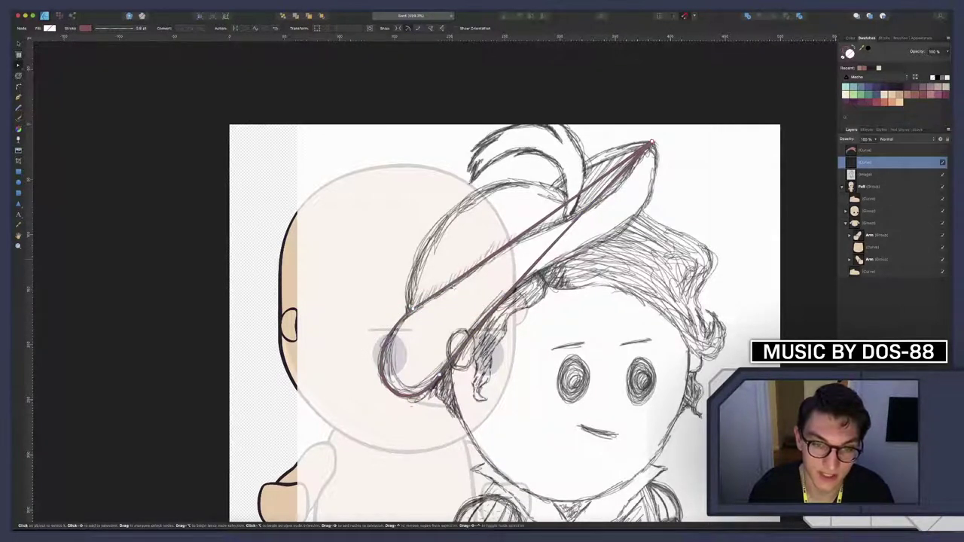
left_click(494, 253)
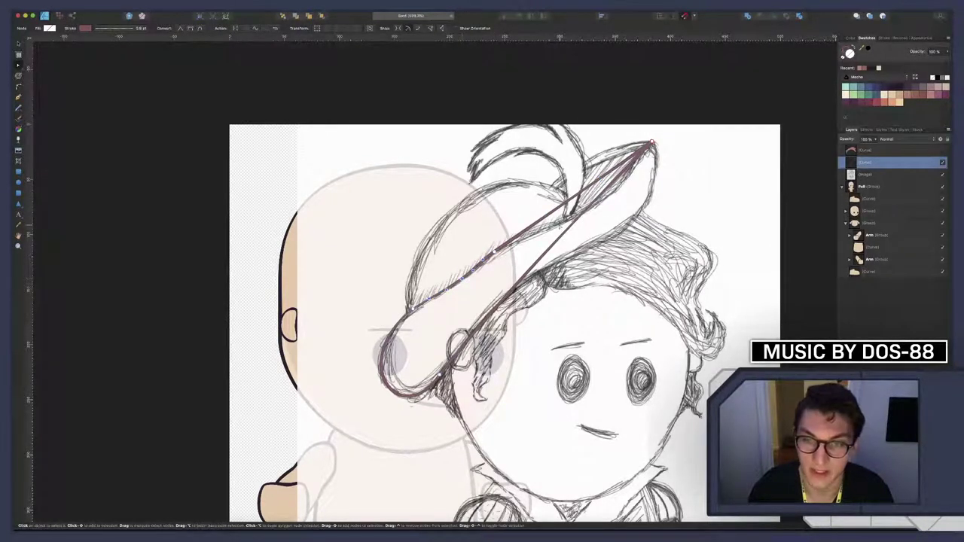
scroll(550, 234, "right", 1)
scroll(550, 233, "up", 1)
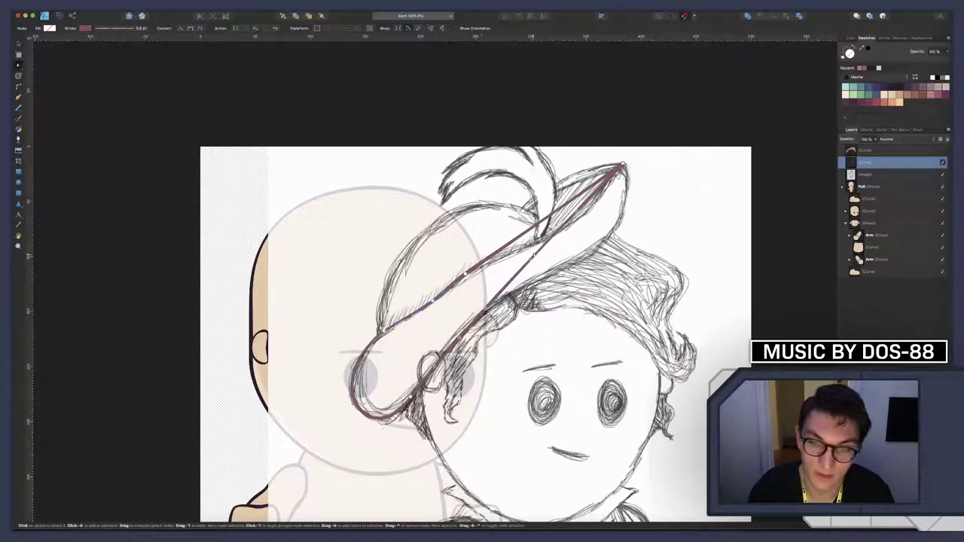
left_click_drag(579, 214, 652, 264)
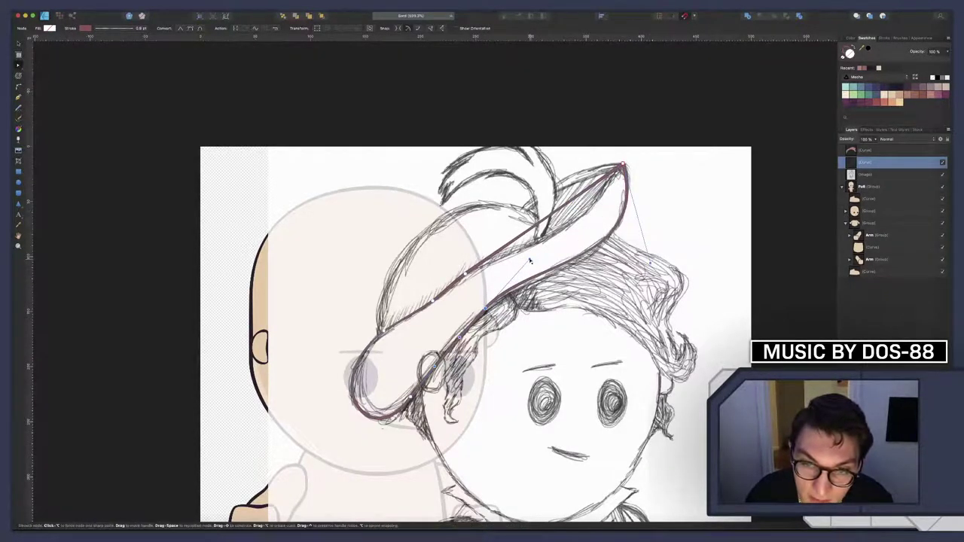
left_click_drag(528, 260, 524, 272)
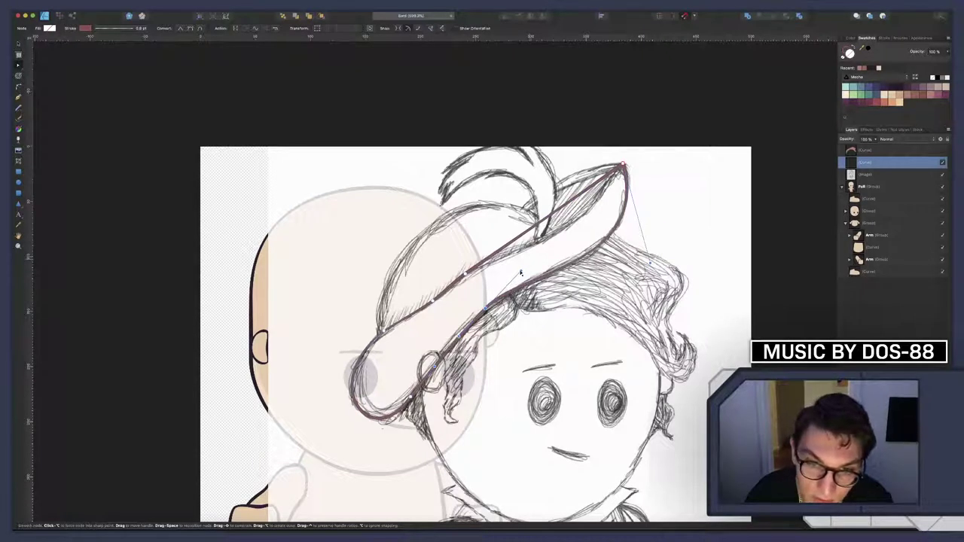
left_click_drag(490, 311, 486, 310)
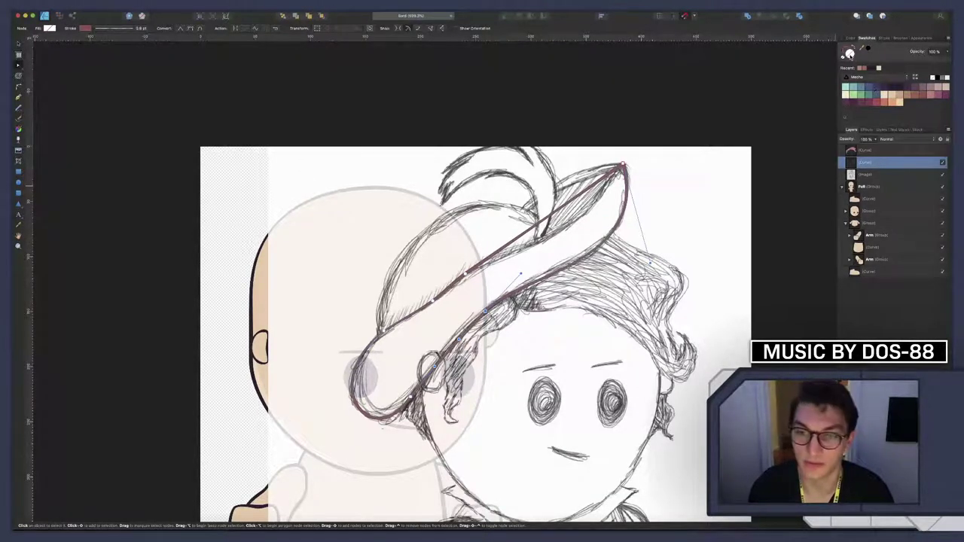
left_click_drag(541, 227, 553, 253)
scroll(553, 228, "up", 5)
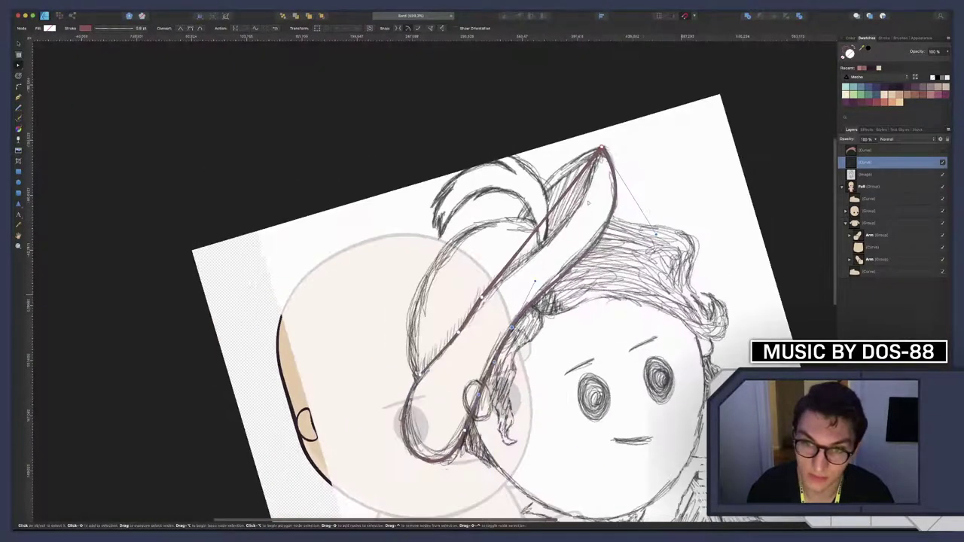
scroll(553, 228, "right", 1)
key("super+z")
scroll(589, 201, "down", 5)
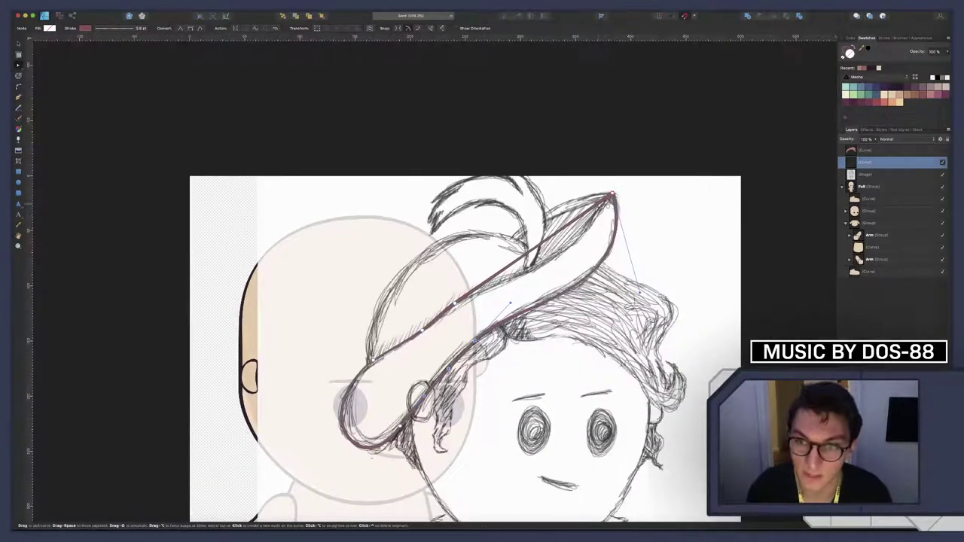
Curve the brim's upper edge toward the pointed tip and fine-tune its middle node to match the sketch
left_click(509, 268)
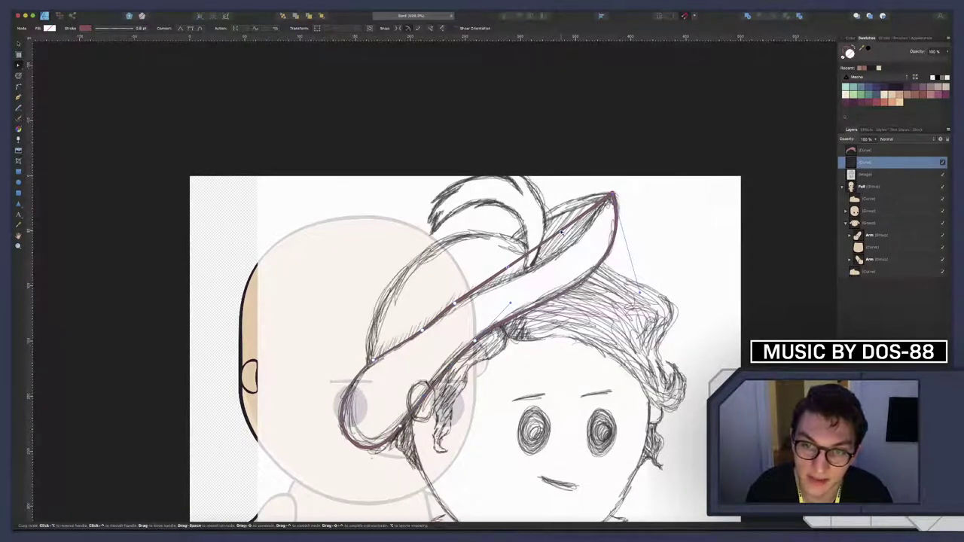
mouse_move(560, 231)
left_mouse_down()
mouse_move(570, 253)
mouse_move(558, 265)
mouse_move(562, 279)
left_mouse_up()
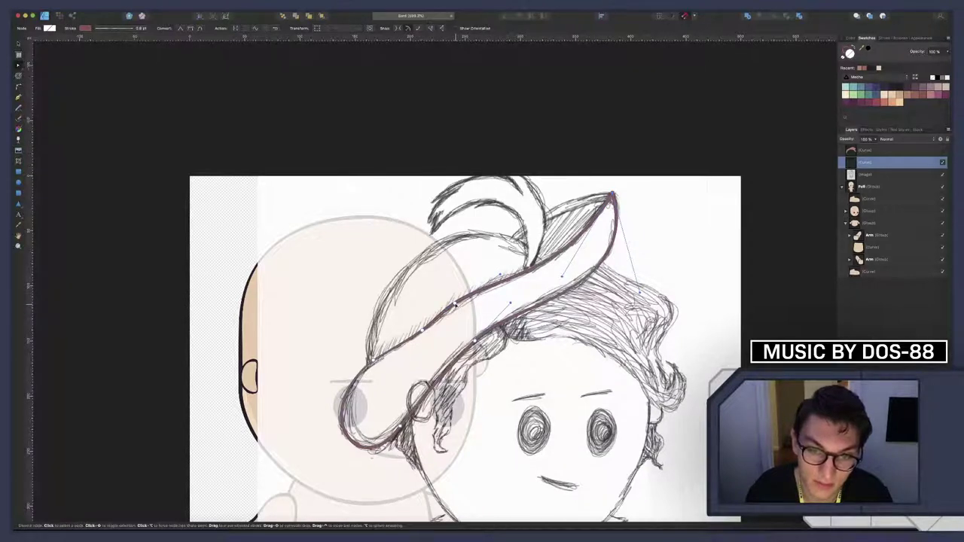
left_click(459, 302)
left_click_drag(460, 304, 460, 302)
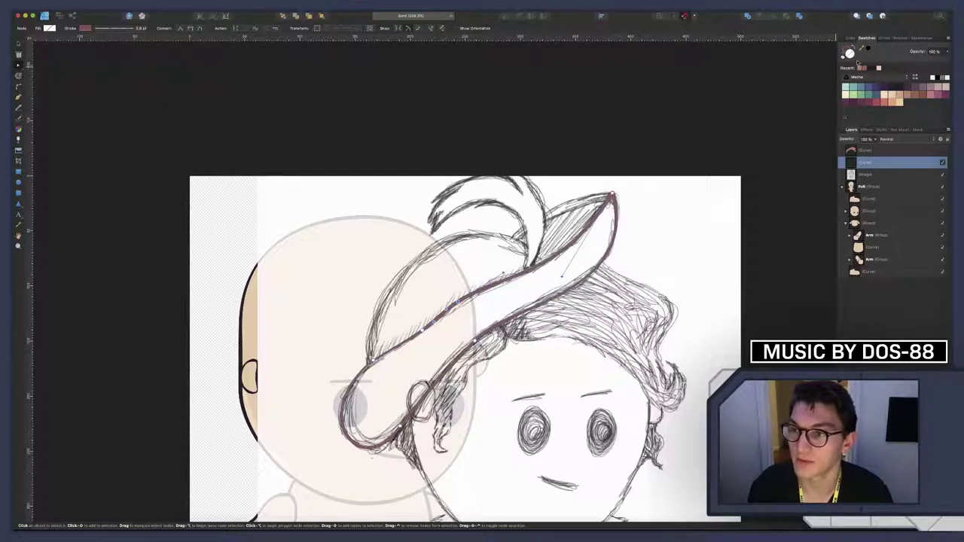
Fill the hat brim with light tan, give it a reddish-brown outline, and deselect it
left_click(896, 96)
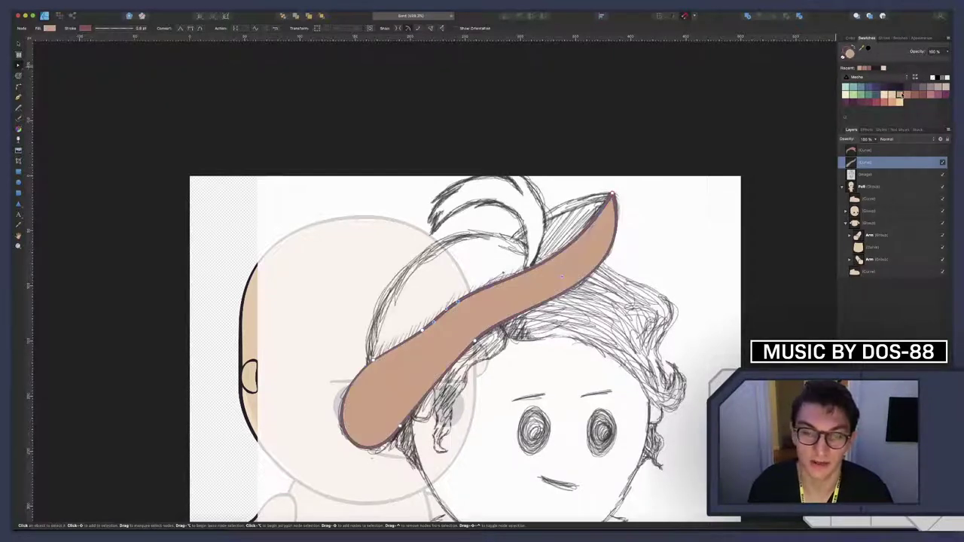
left_click(891, 95)
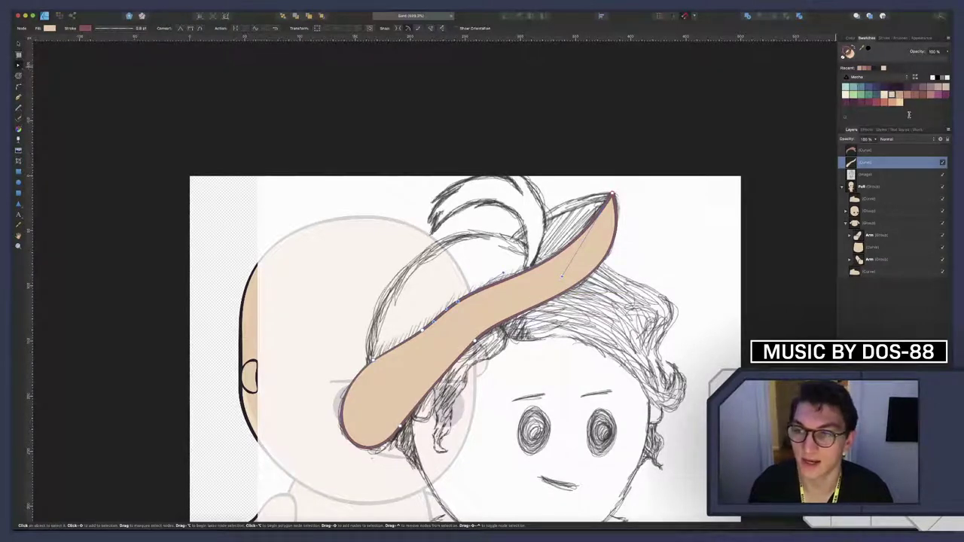
left_click(907, 95)
left_click(633, 305)
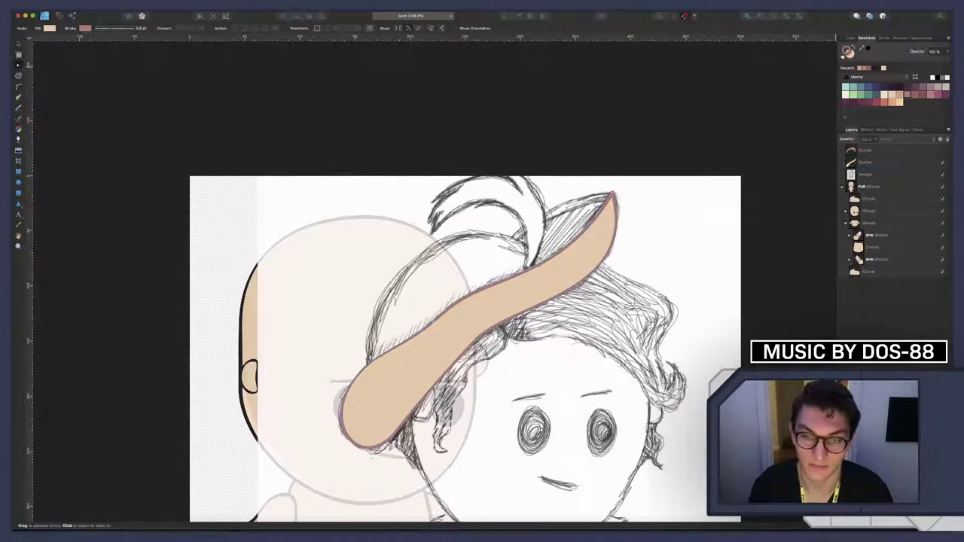
Draw an ellipse over the sketched hat crown as the base for the crown shape
scroll(422, 347, "left", 3)
scroll(422, 347, "down", 1)
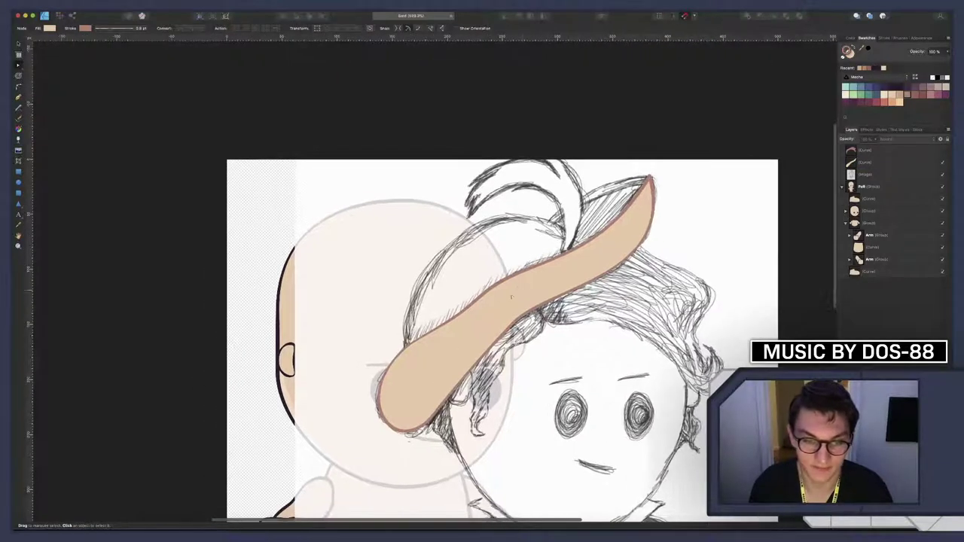
scroll(423, 348, "up", 1)
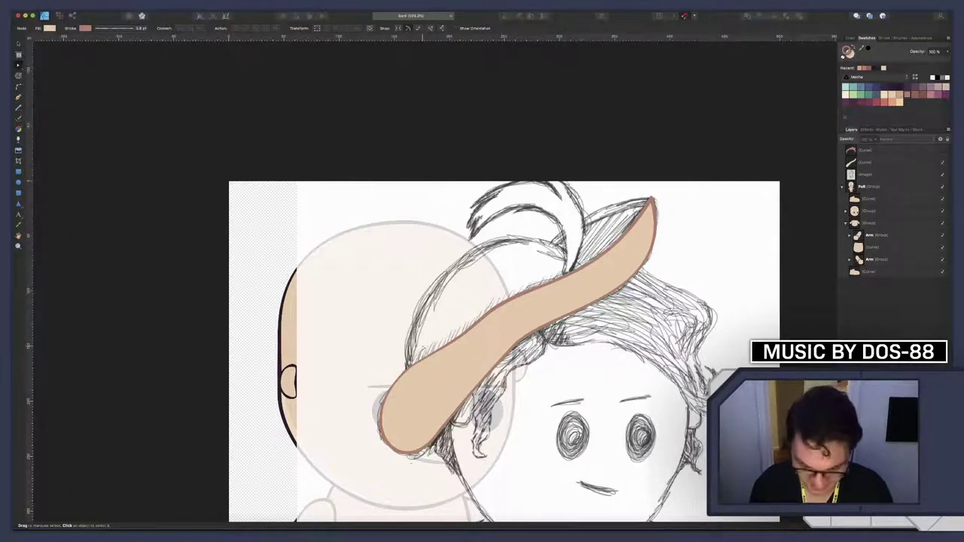
key("p")
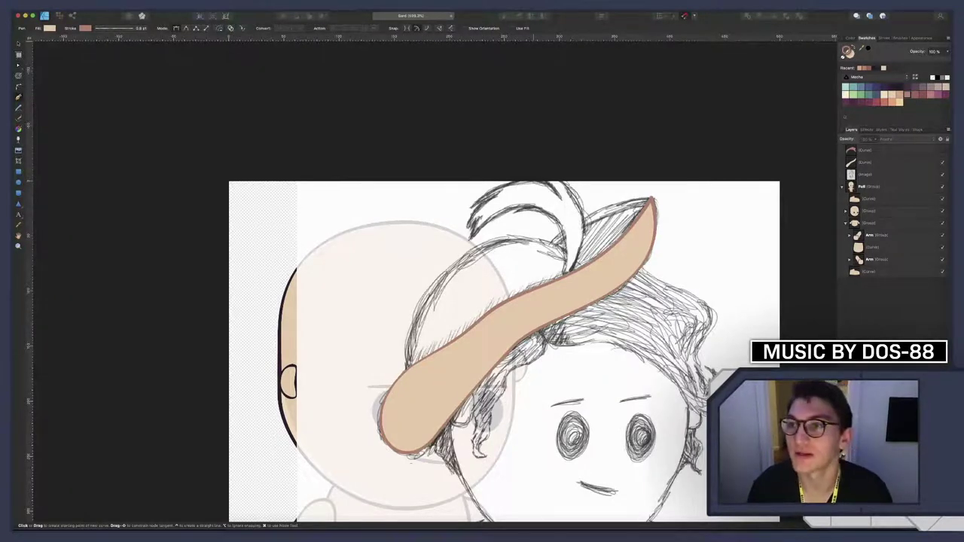
scroll(504, 244, "down", 1)
scroll(504, 243, "right", 2)
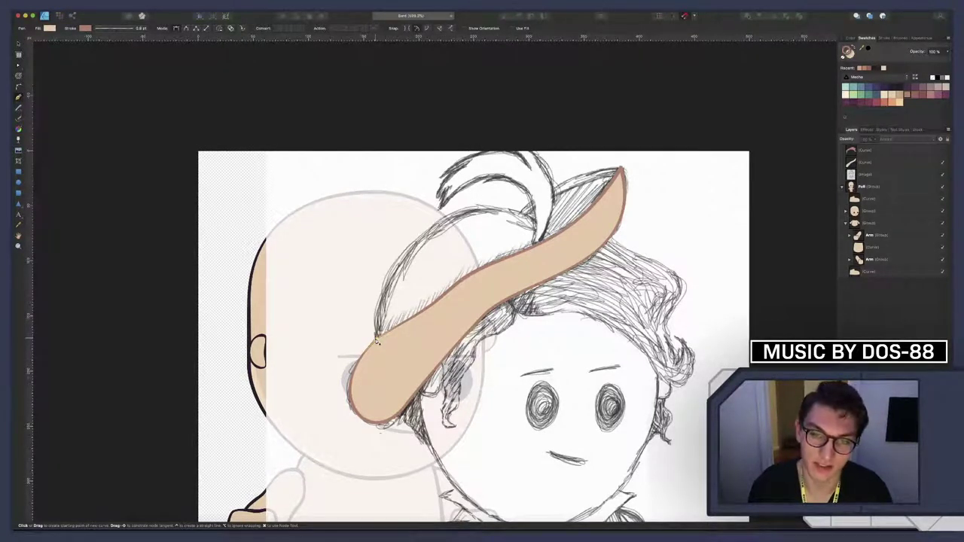
left_click(19, 182)
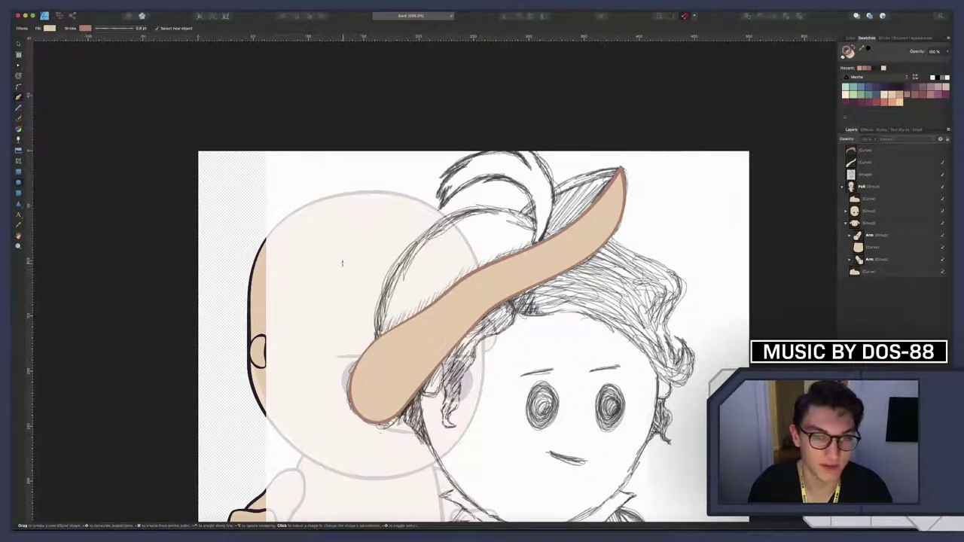
left_click_drag(461, 263, 539, 306)
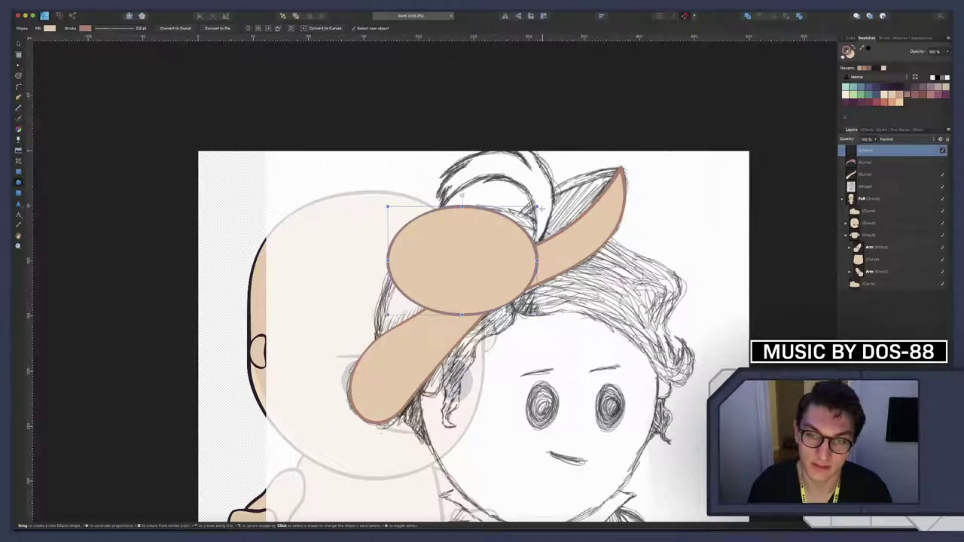
Try rotating and shifting the ellipse to fit the sketched hat crown, and delete it
left_click_drag(542, 208, 521, 171)
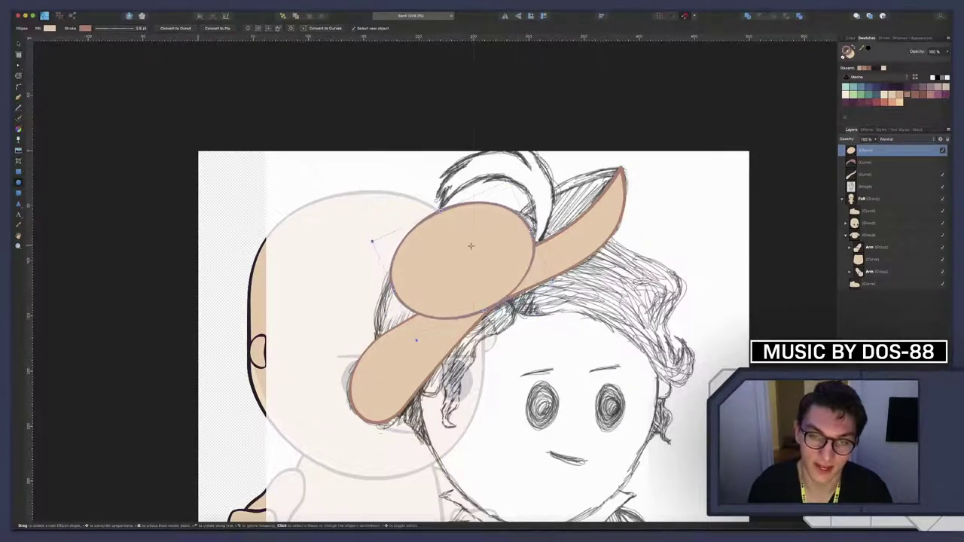
left_click_drag(457, 243, 467, 261)
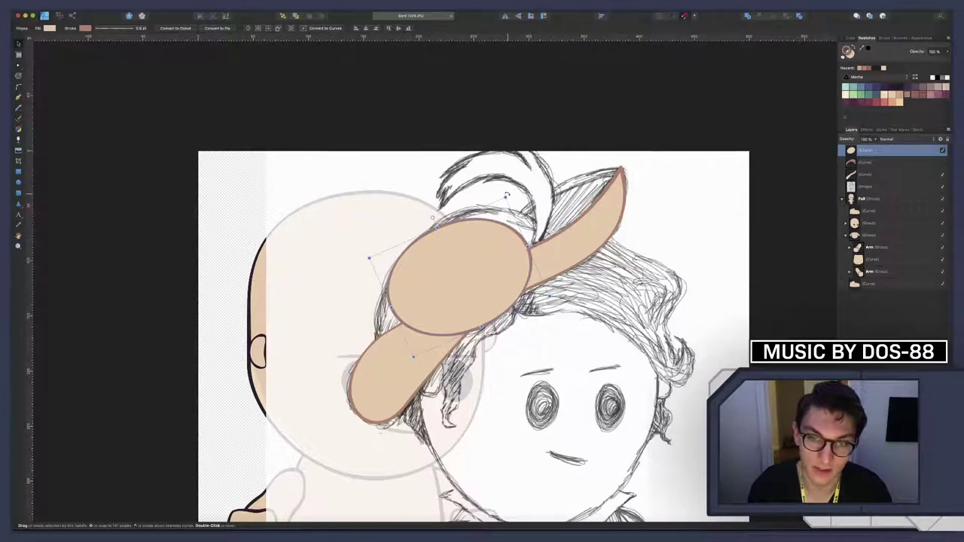
left_click_drag(522, 235, 493, 189)
left_click_drag(476, 266, 480, 263)
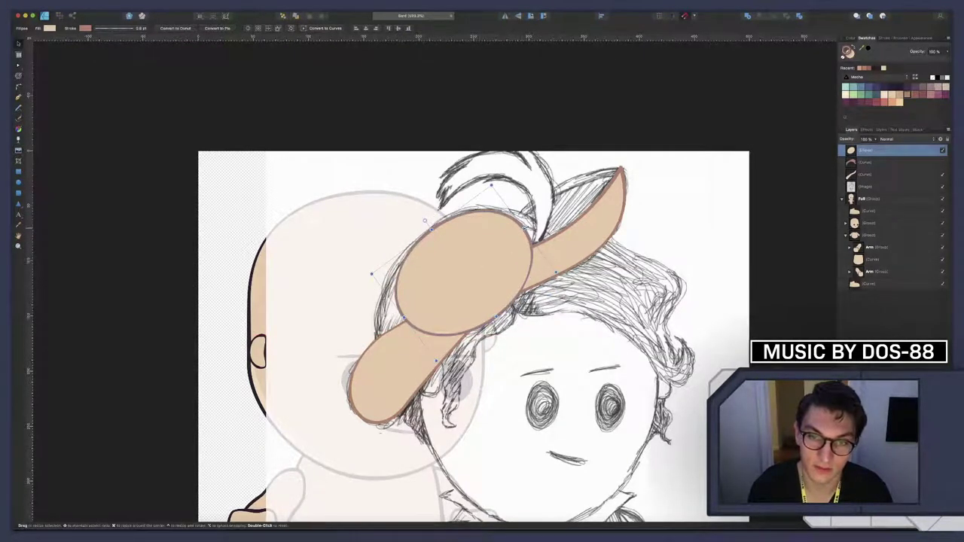
key("Delete")
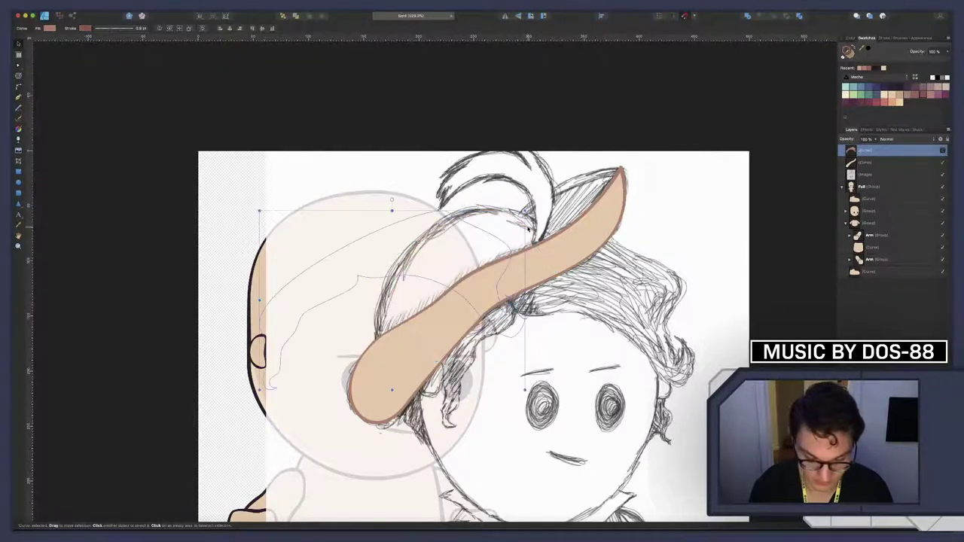
Draw a two-node line across the base of the crown with the Pen tool and bend it up along the sketched crown
key("p")
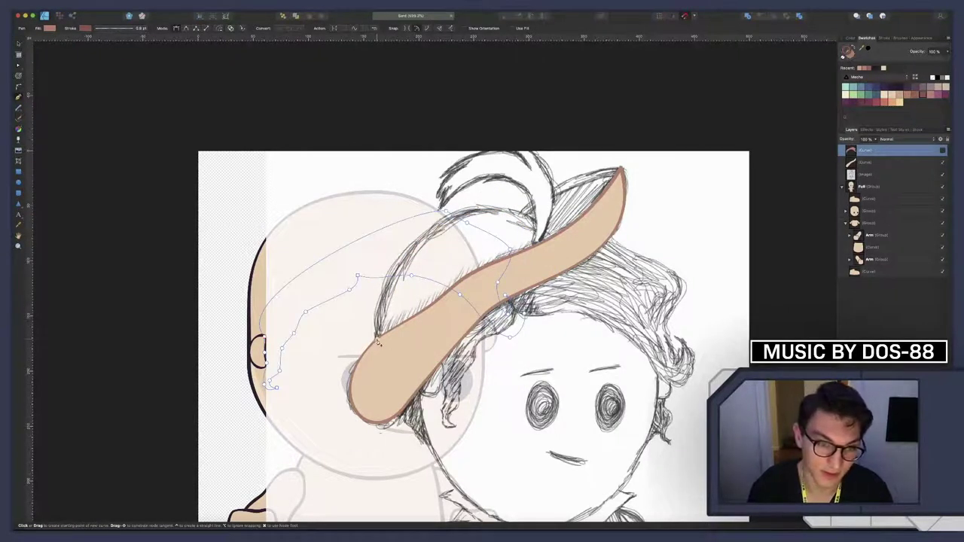
left_click(377, 342)
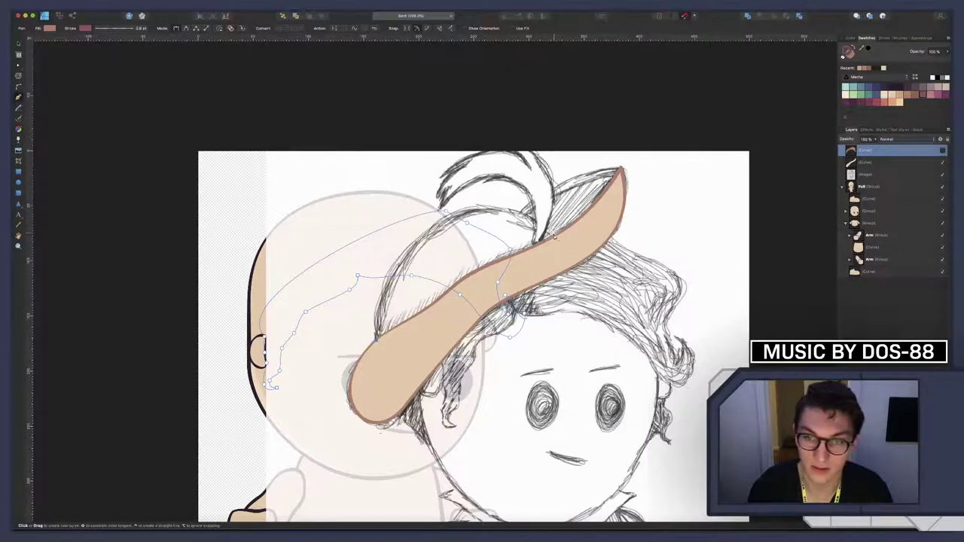
left_click(553, 237)
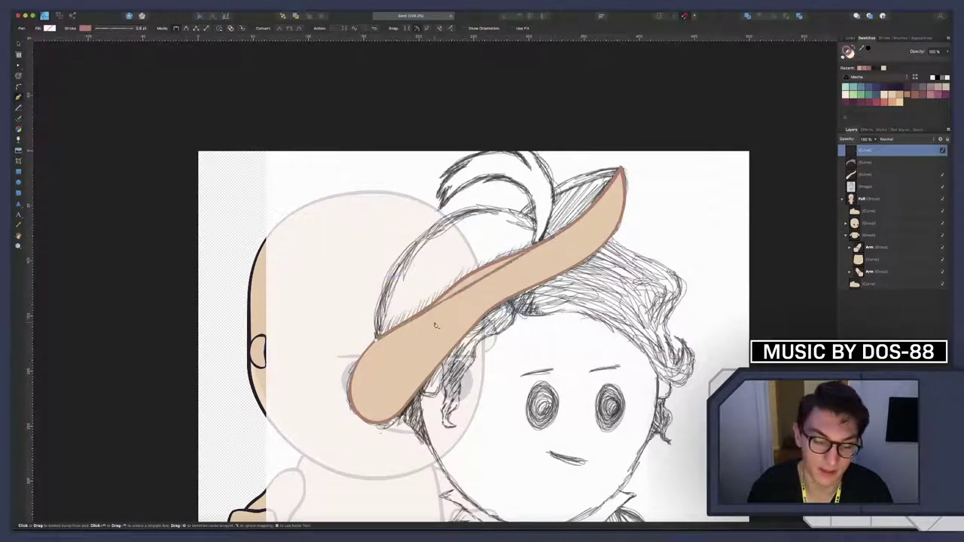
key("a")
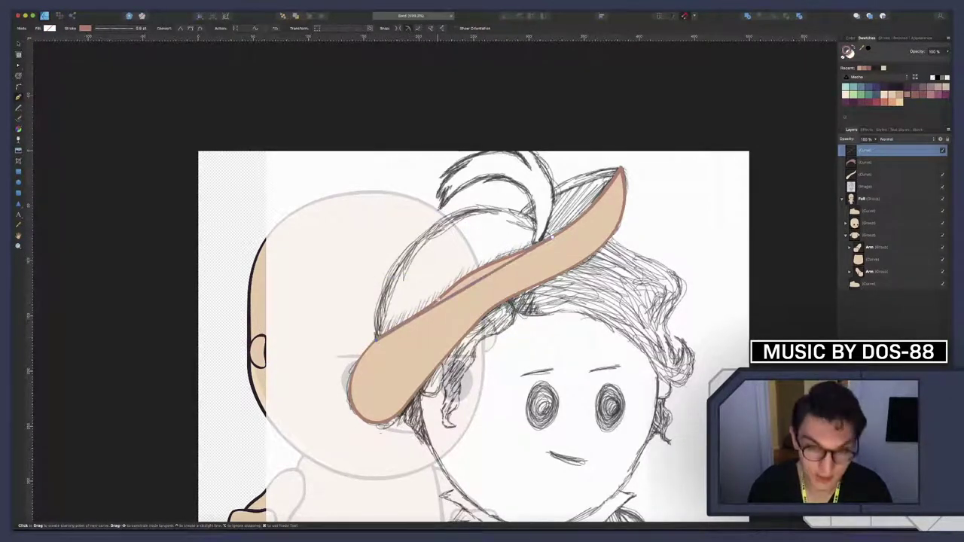
left_click_drag(467, 290, 442, 220)
scroll(442, 220, "down", 2)
scroll(442, 219, "up", 5)
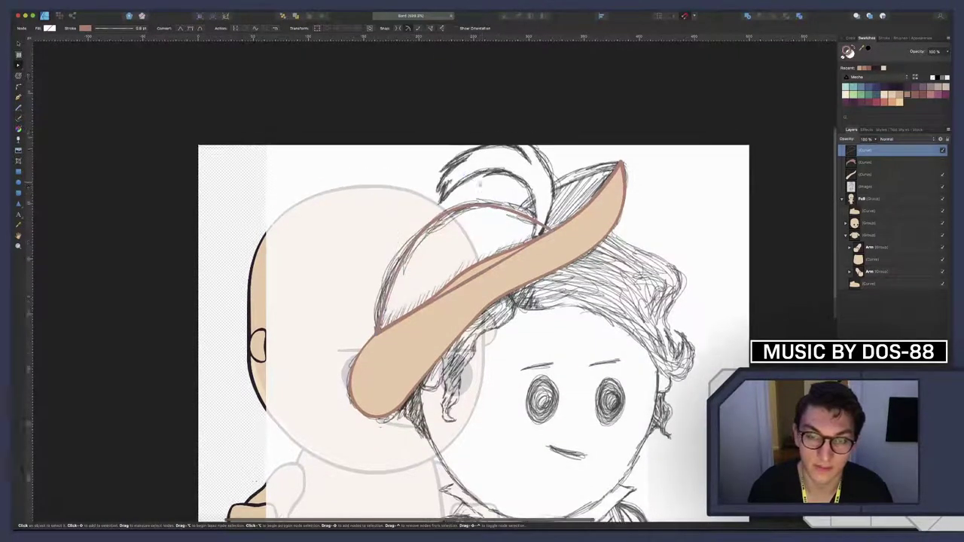
Place the crown curve behind the brim in the layer order and adjust its end handles to follow the sketched dome
left_click_drag(872, 156, 866, 178)
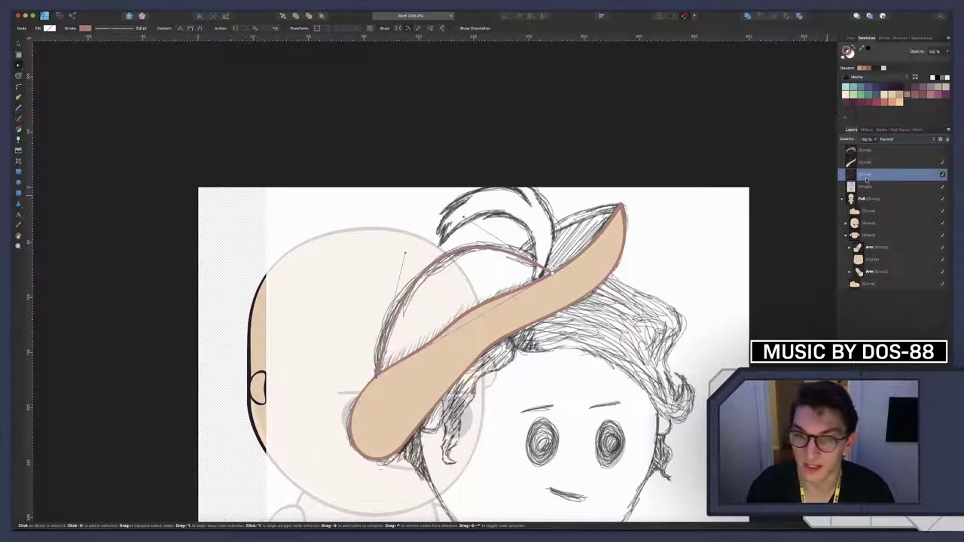
left_click_drag(464, 218, 499, 213)
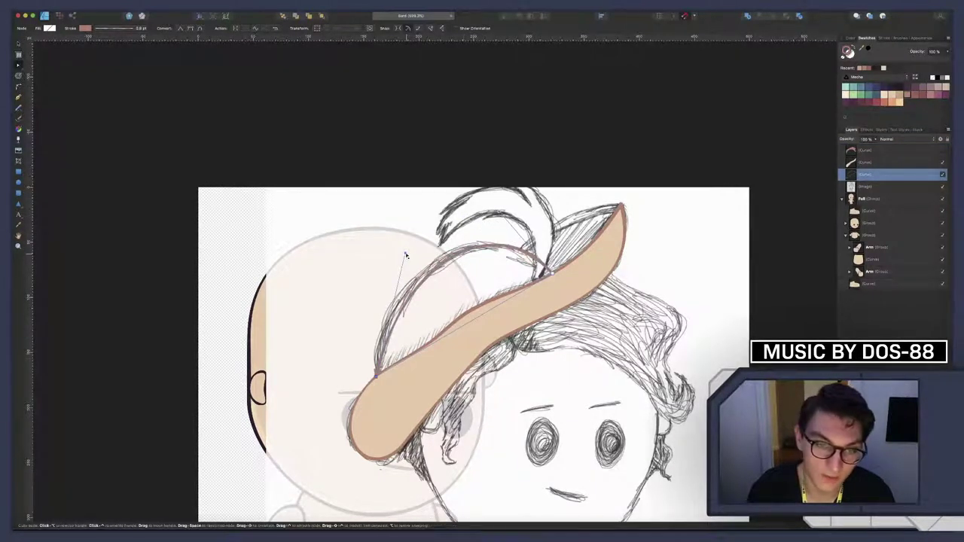
mouse_move(404, 253)
left_mouse_down()
mouse_move(373, 258)
mouse_move(374, 250)
left_mouse_up()
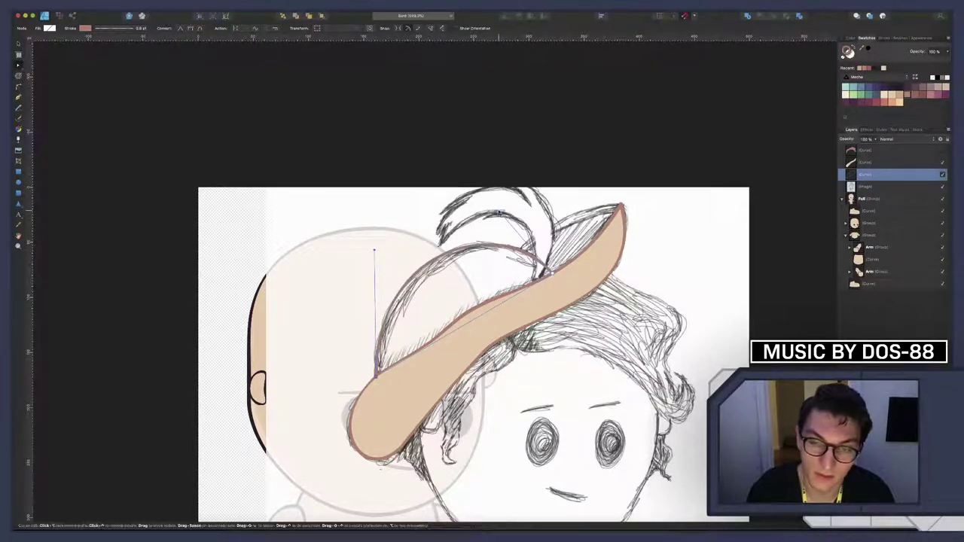
left_click_drag(499, 211, 499, 211)
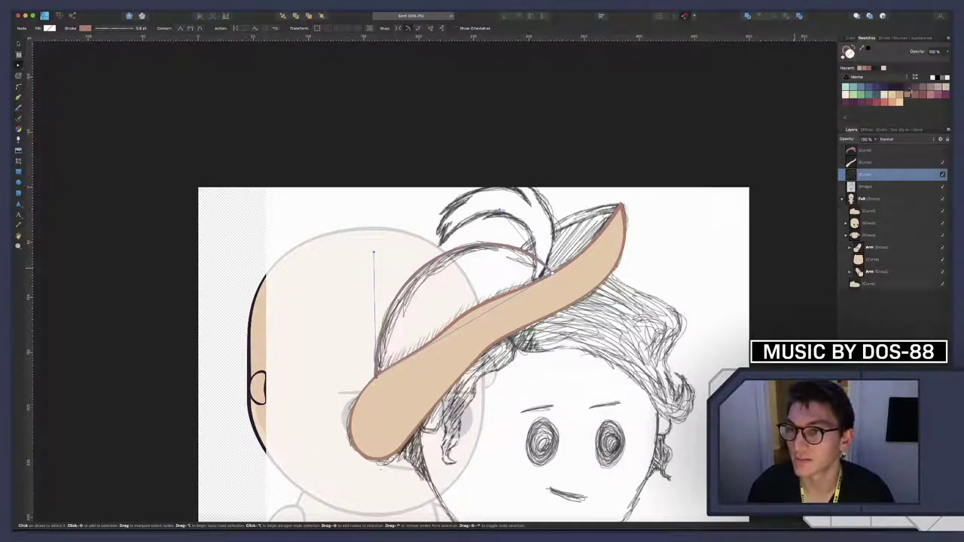
Fill the hat crown with the brim's light tan and deselect it
left_click(900, 98)
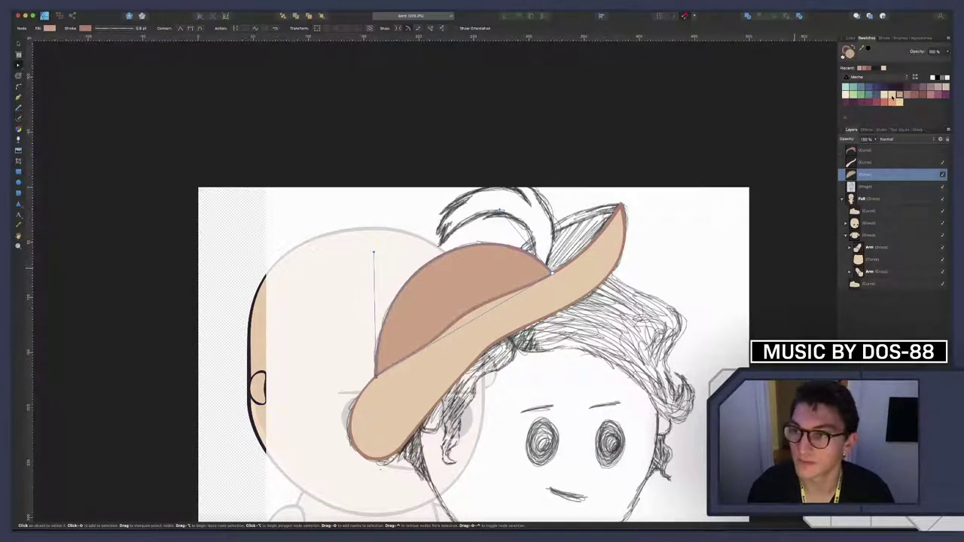
left_click(892, 96)
left_click(887, 328)
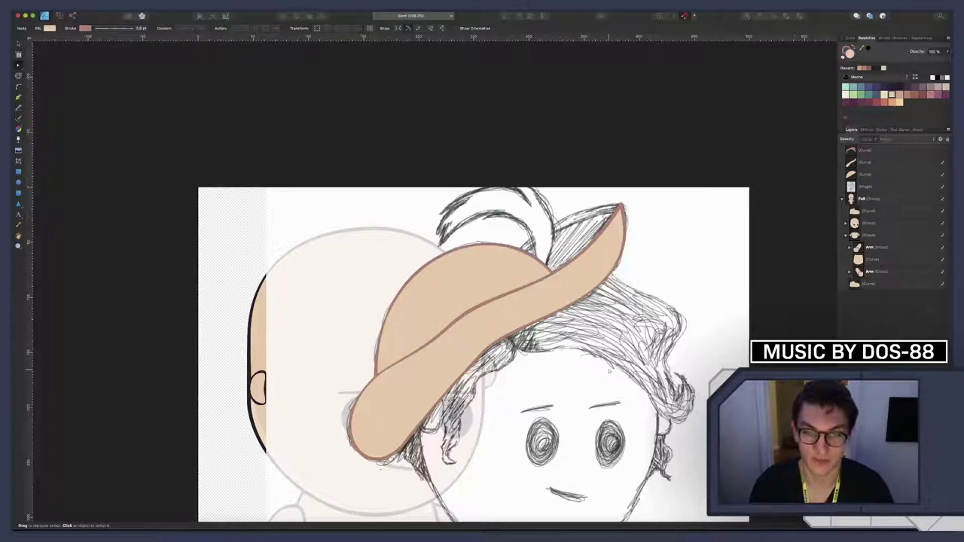
Draw a closed three-node shape for the hat's back brim between the pointed tip and the crown, and curve its upper edge to the sketch
scroll(584, 288, "up", 2)
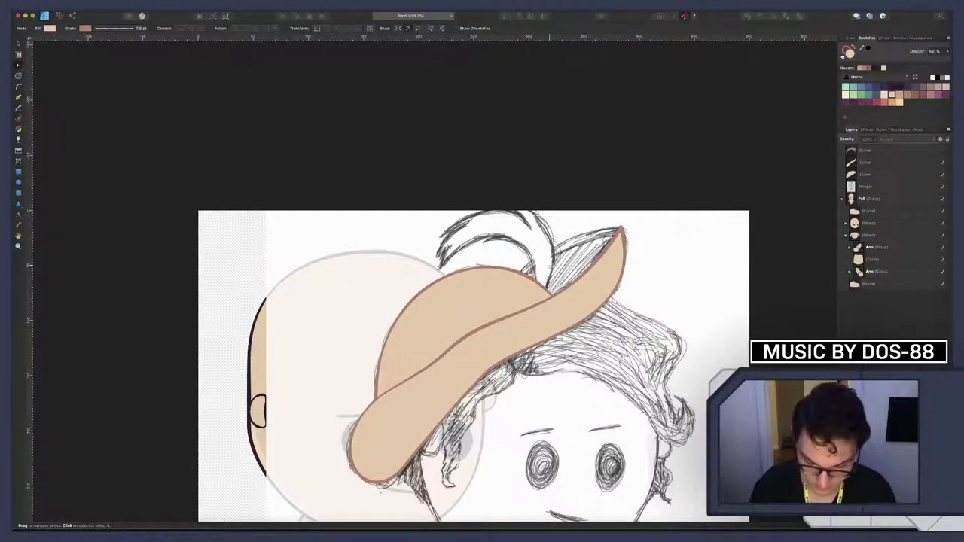
key("p")
left_click(621, 228)
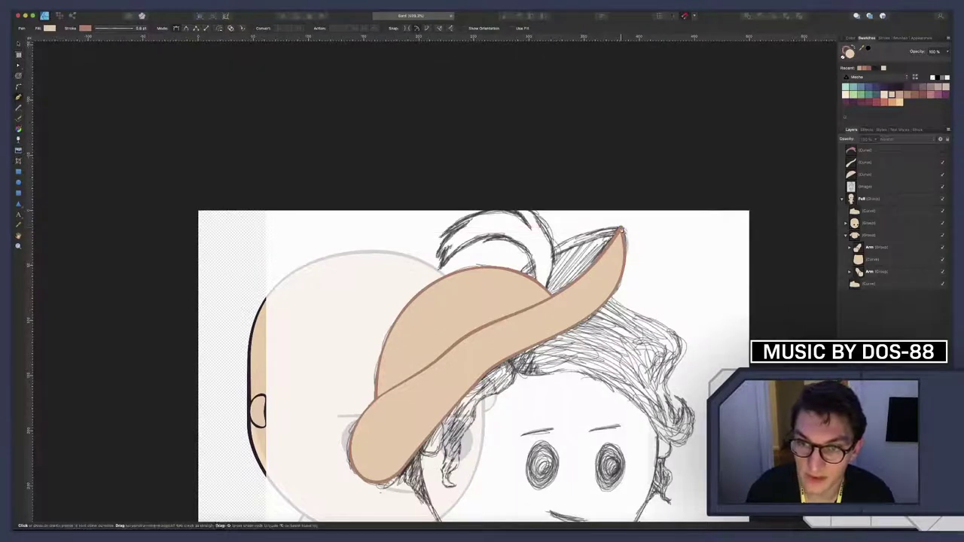
left_click(522, 278)
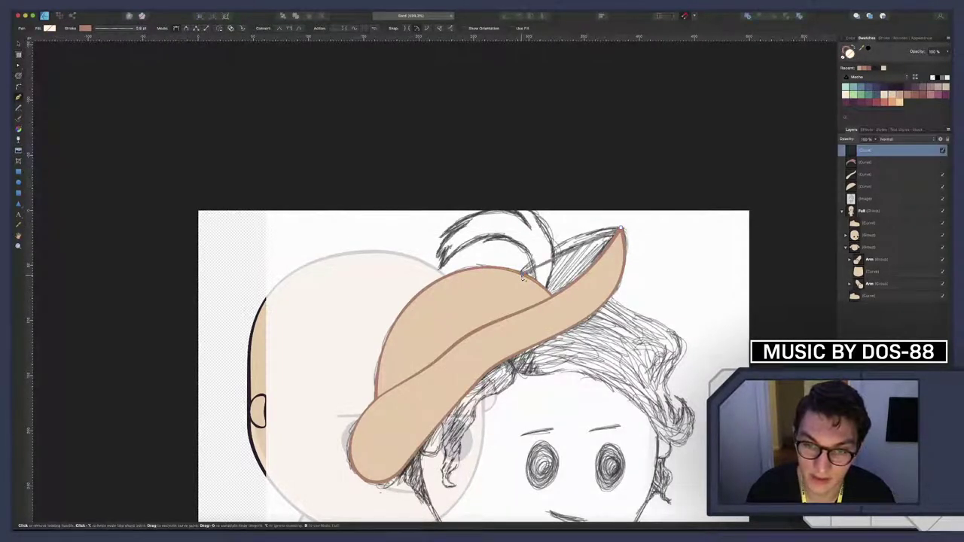
left_click(552, 302)
left_click(622, 228)
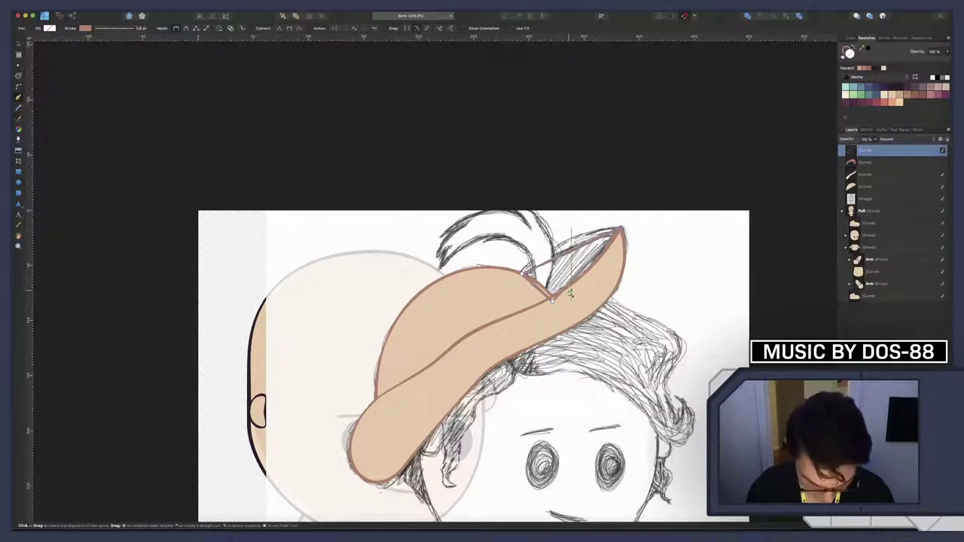
key("a")
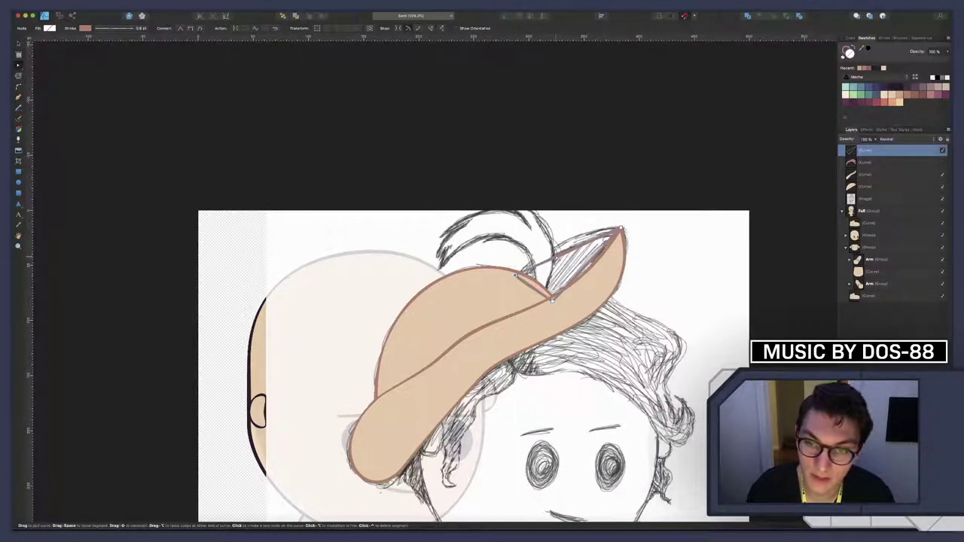
left_click_drag(556, 256, 557, 242)
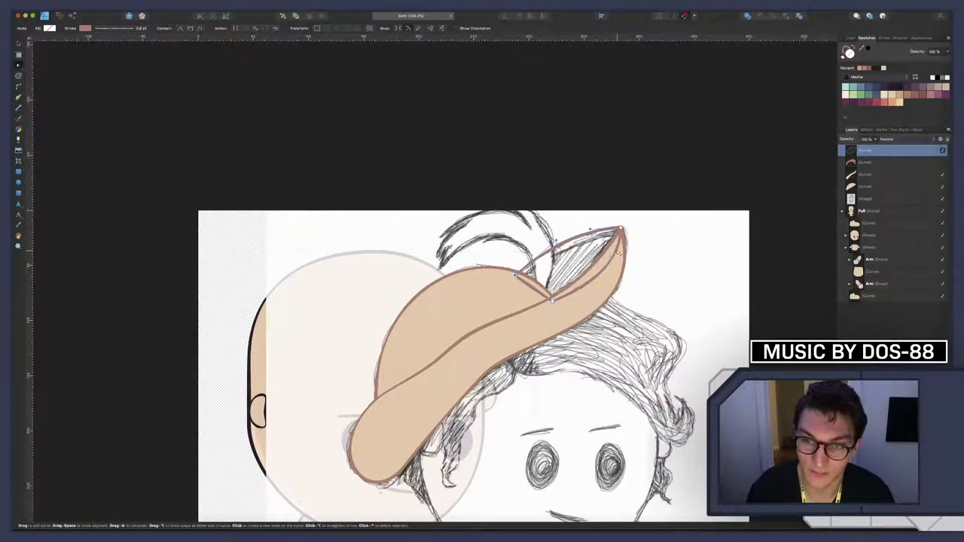
Place the back brim shape behind the crown in the layer order and fill it with a darker brownish tan
left_click_drag(864, 157, 865, 190)
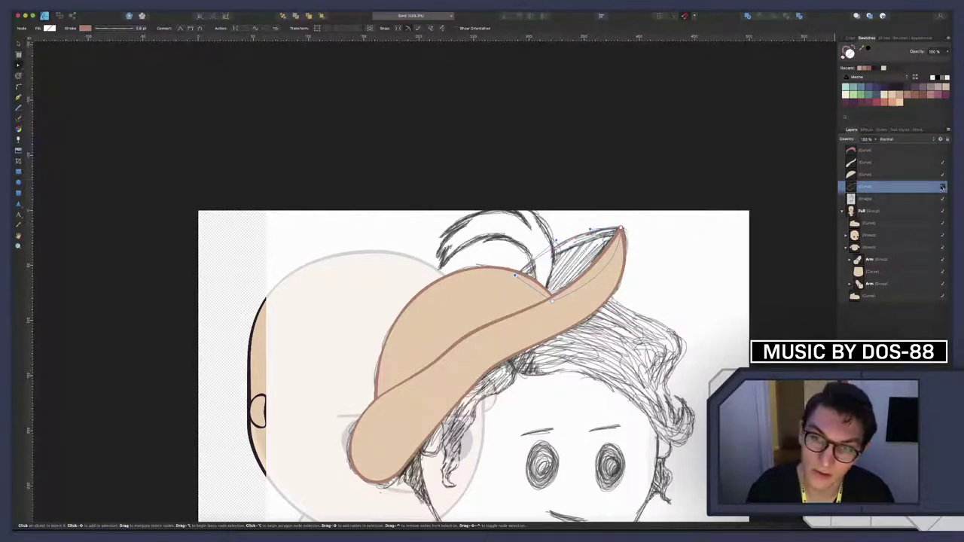
left_click(942, 187)
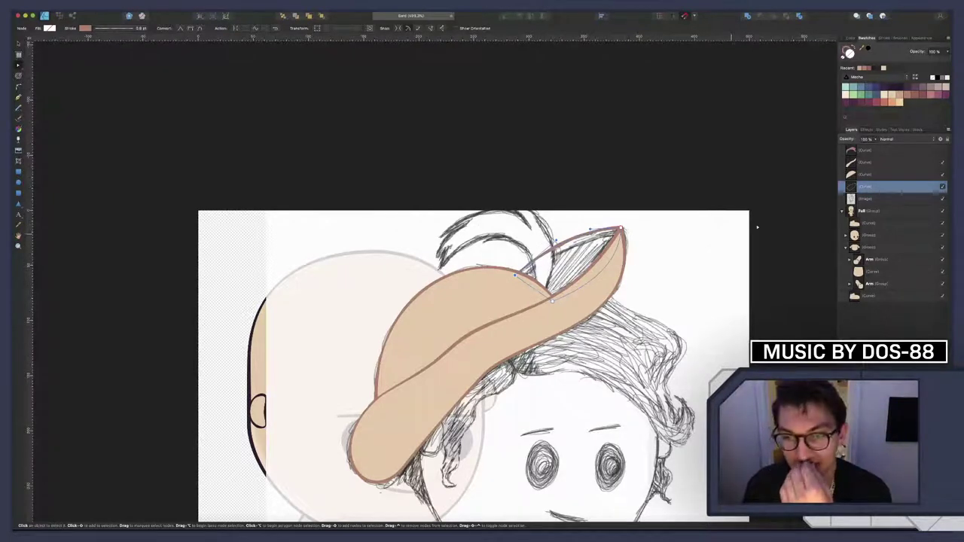
left_click(900, 96)
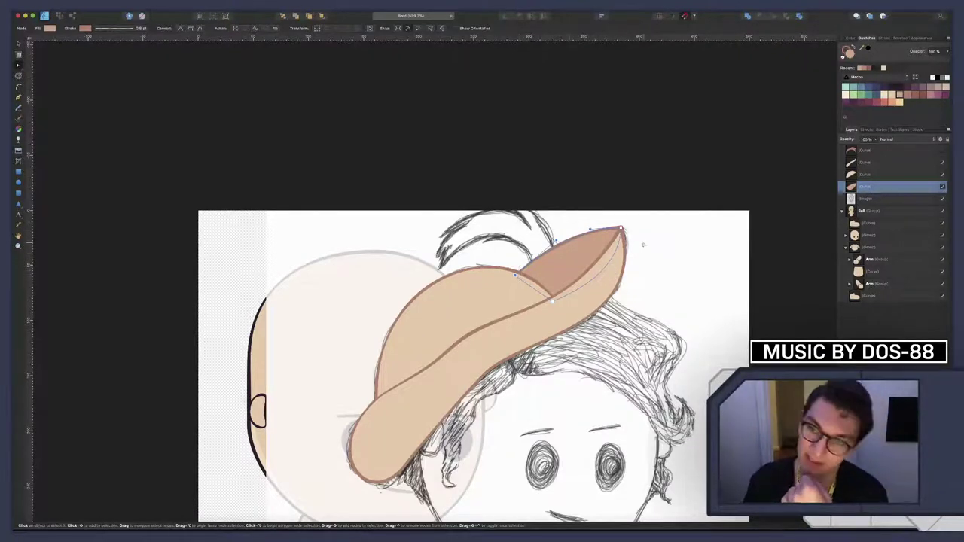
key("p")
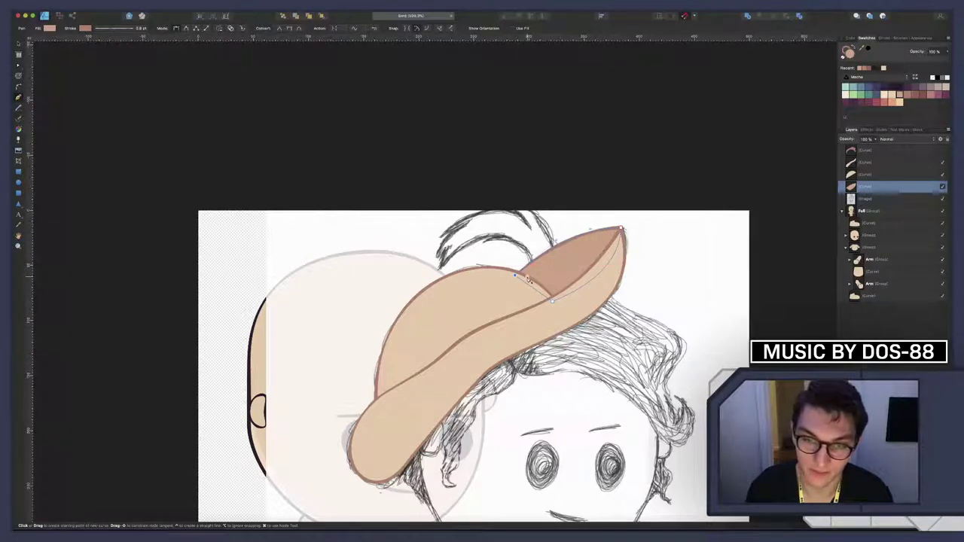
left_click(617, 234)
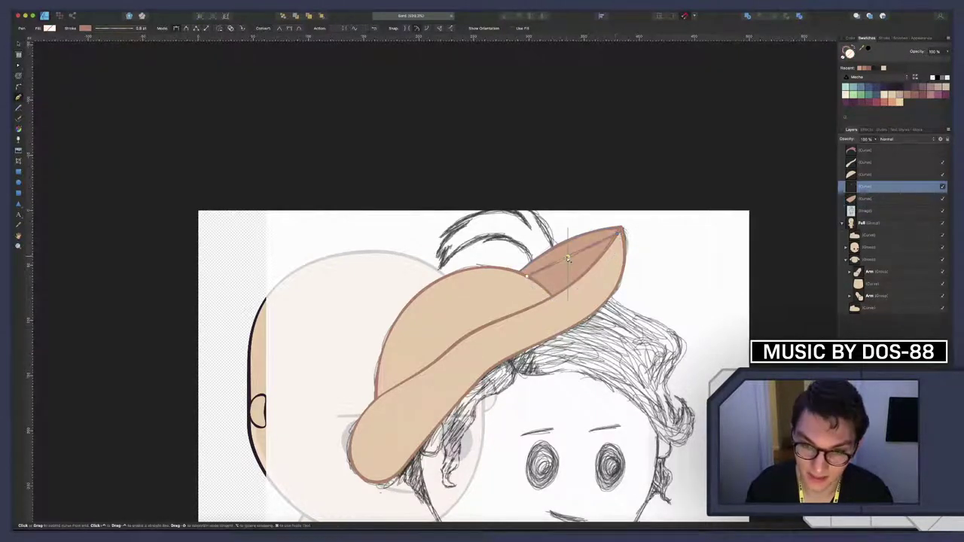
key("Escape")
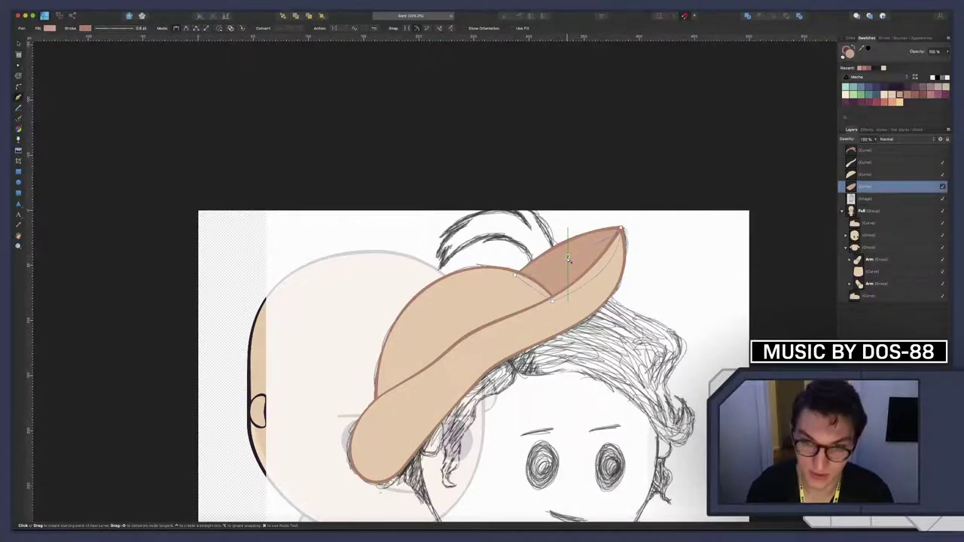
Draw an open line from the back brim's crown-side node to the pointed tip and bend it along the brim's upper edge
left_click(516, 276)
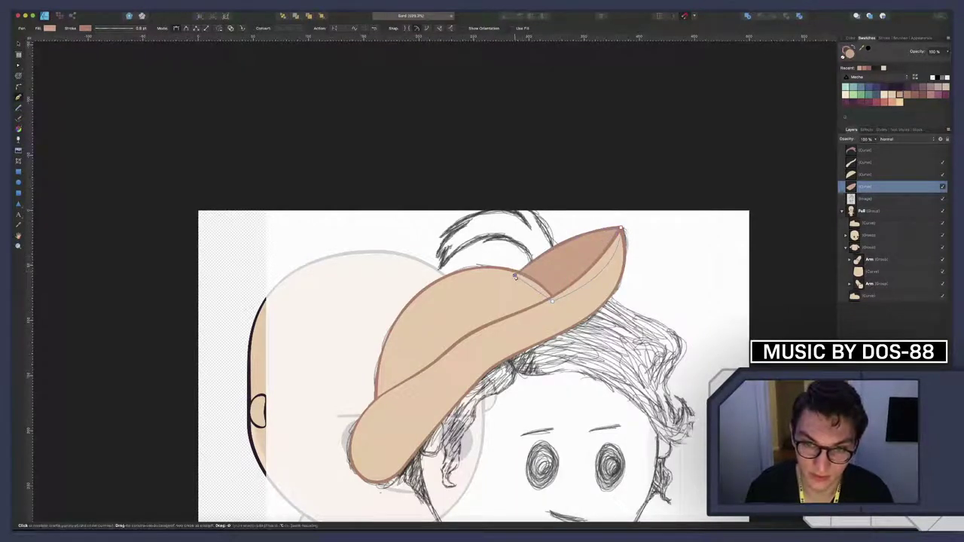
left_click(623, 230)
key("a")
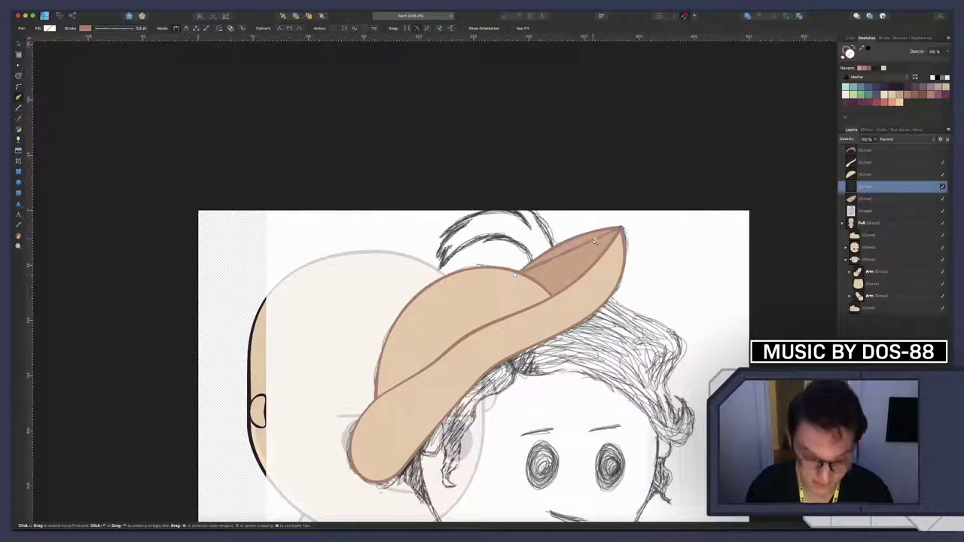
left_click_drag(569, 253, 567, 242)
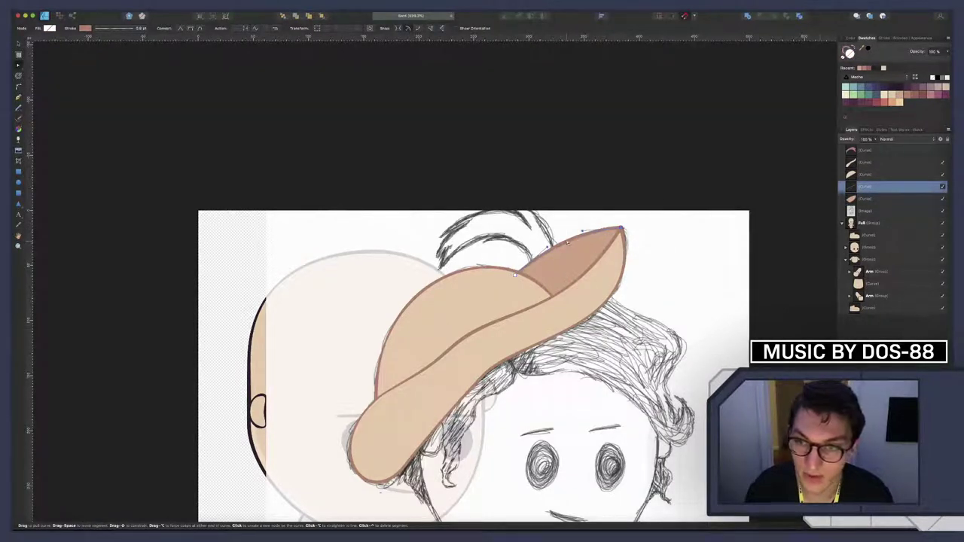
Nest the edge line inside the back brim shape and give it a light tan stroke 4 pt wide
left_click_drag(892, 188, 888, 202)
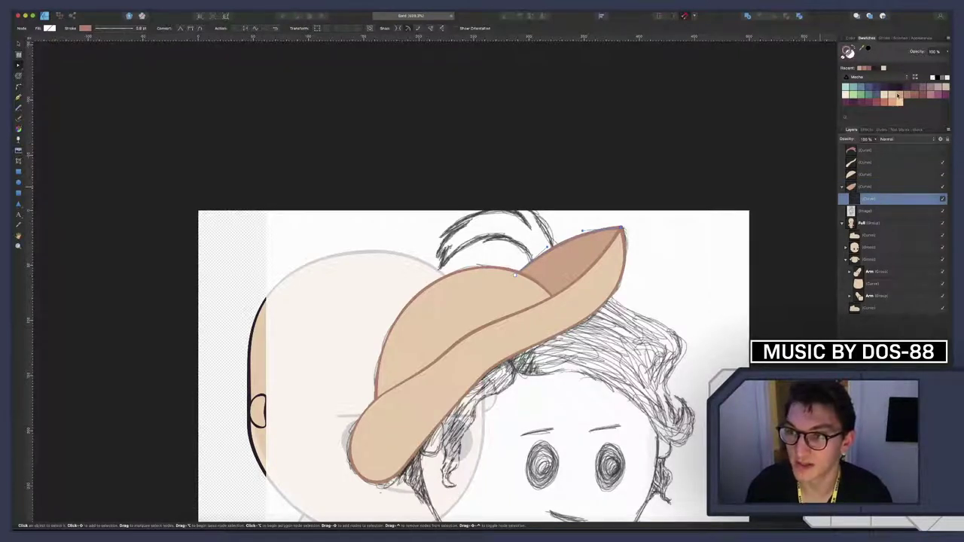
left_click(891, 95)
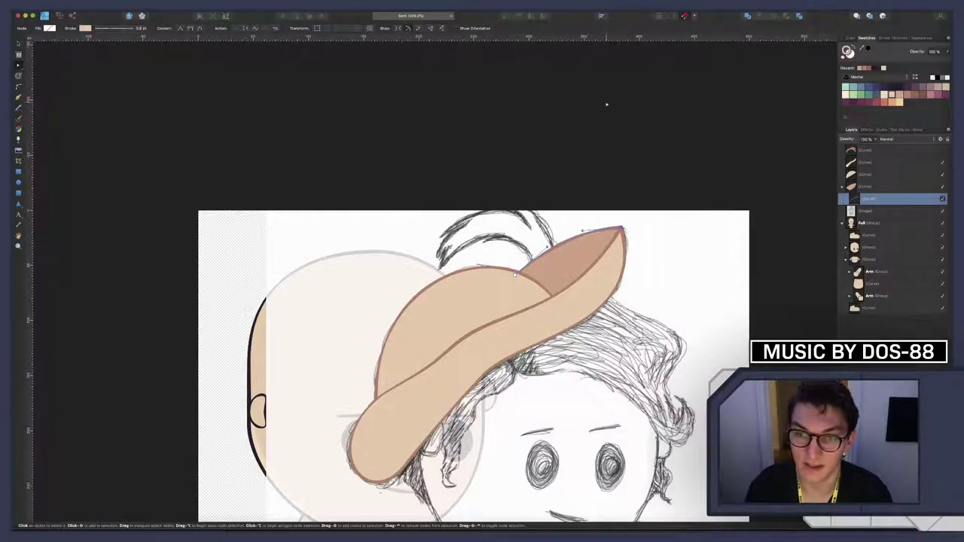
left_click(113, 27)
left_click(140, 134)
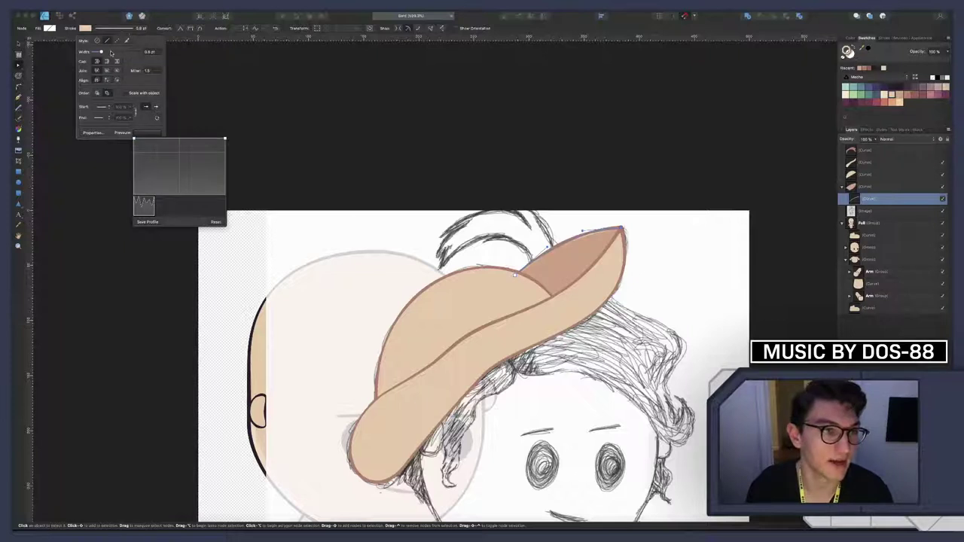
left_click_drag(101, 51, 106, 52)
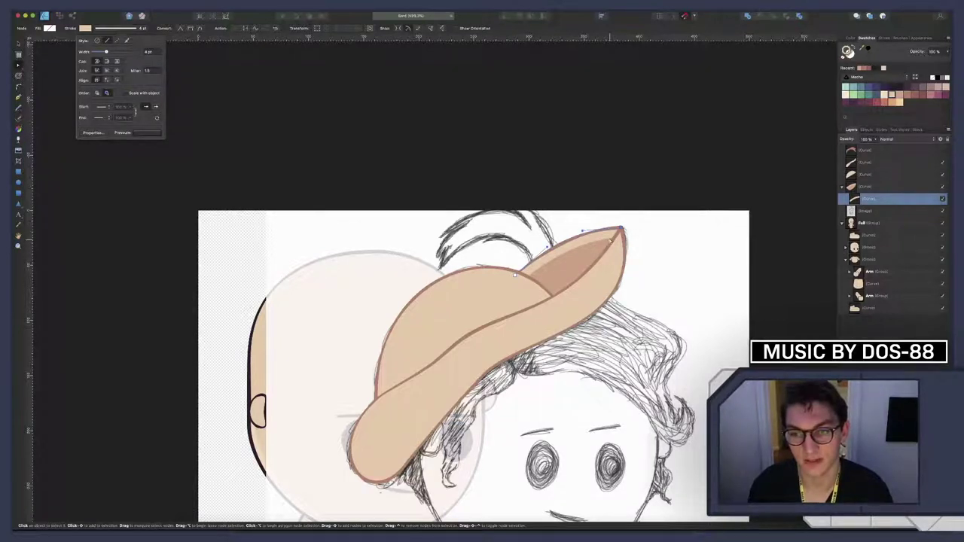
left_click(942, 187)
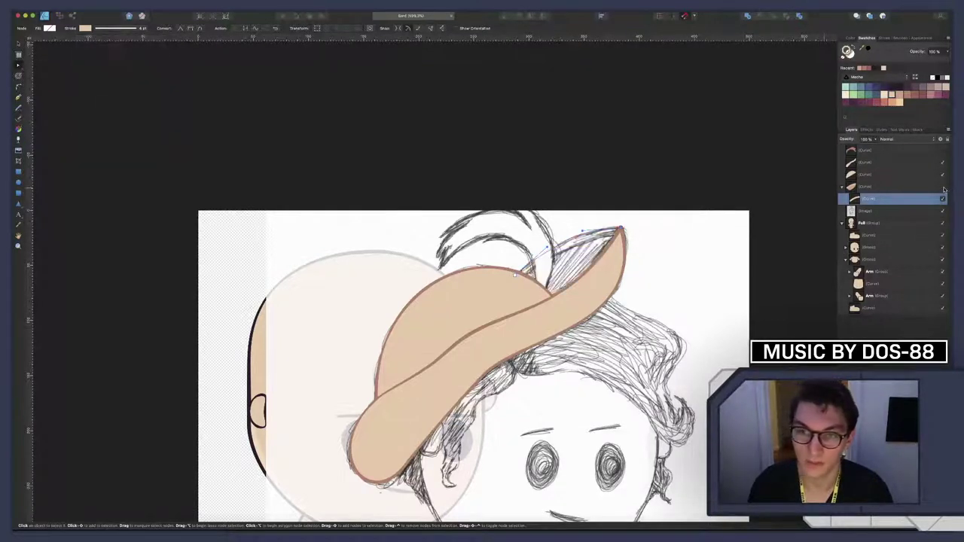
Toggle the back brim shape's visibility to compare it with the sketch underneath, leaving it shown
left_click(943, 188)
left_click(943, 188)
left_click(943, 189)
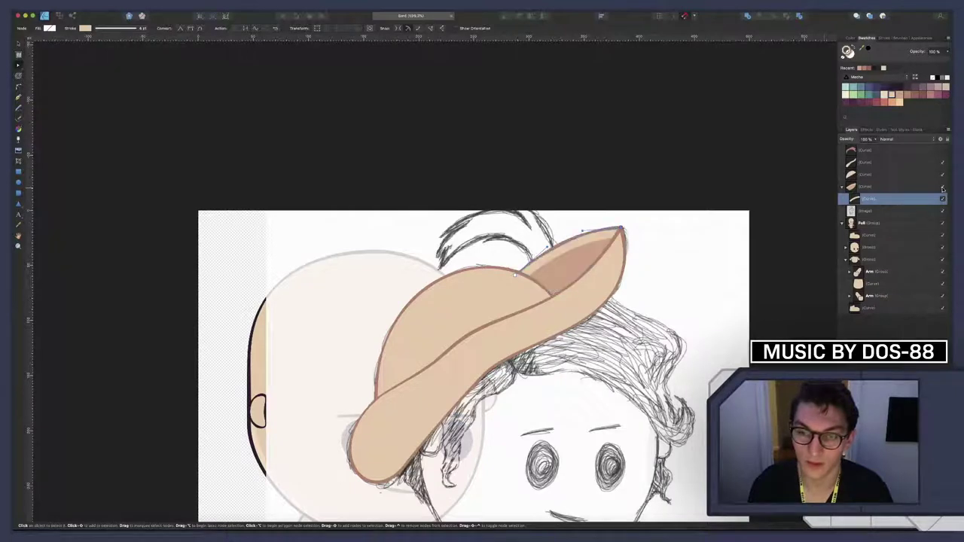
Taper the brim edge line slightly at its start with the pressure profile, and expand its stroke into a filled shape
left_click(106, 29)
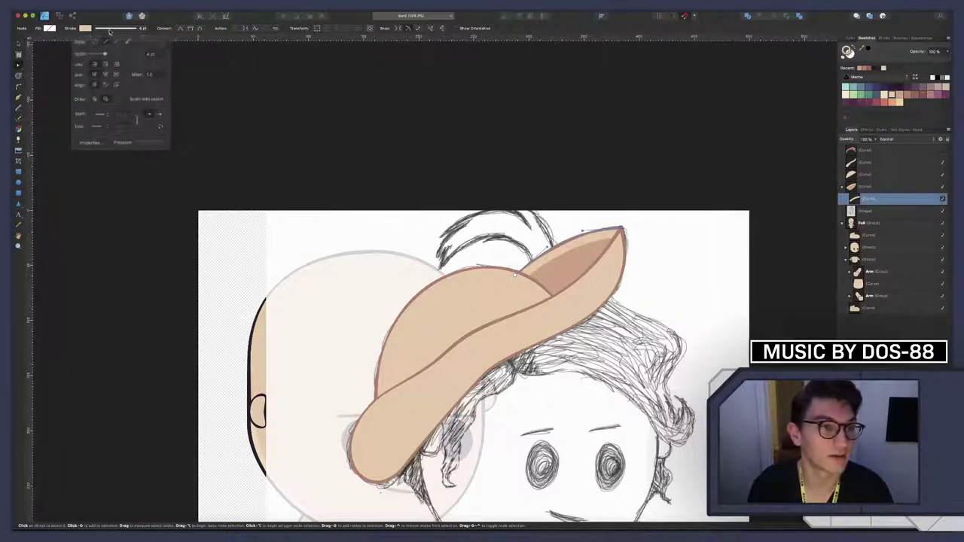
left_click(147, 132)
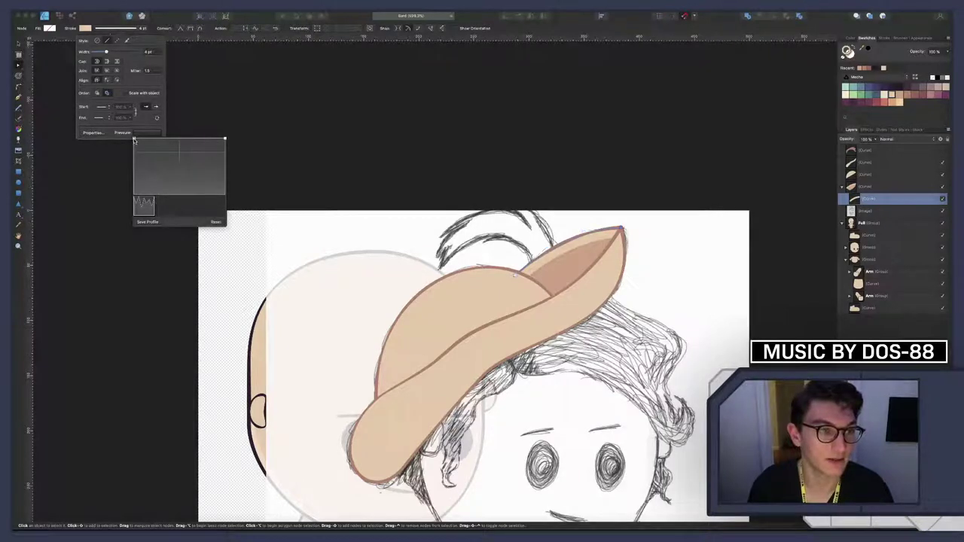
left_click_drag(134, 141, 135, 152)
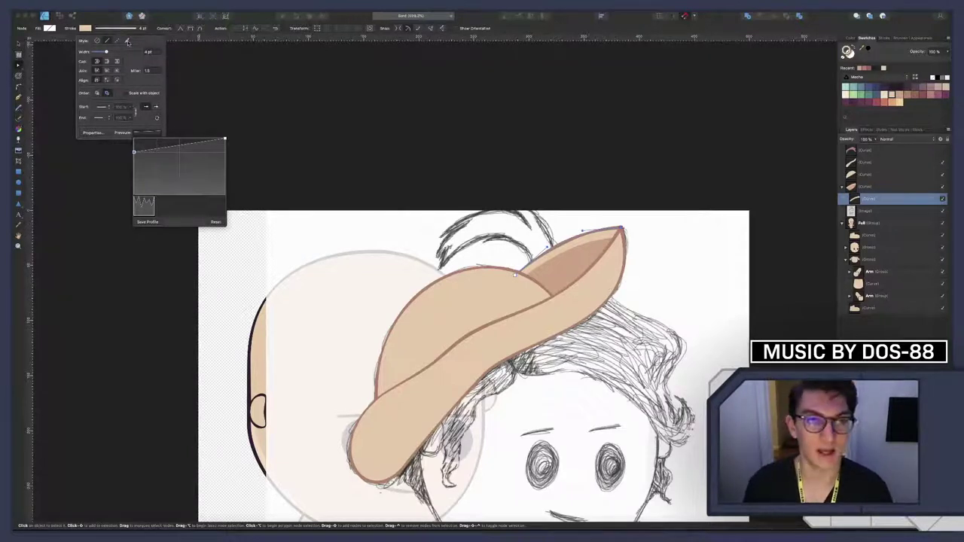
left_click(85, 5)
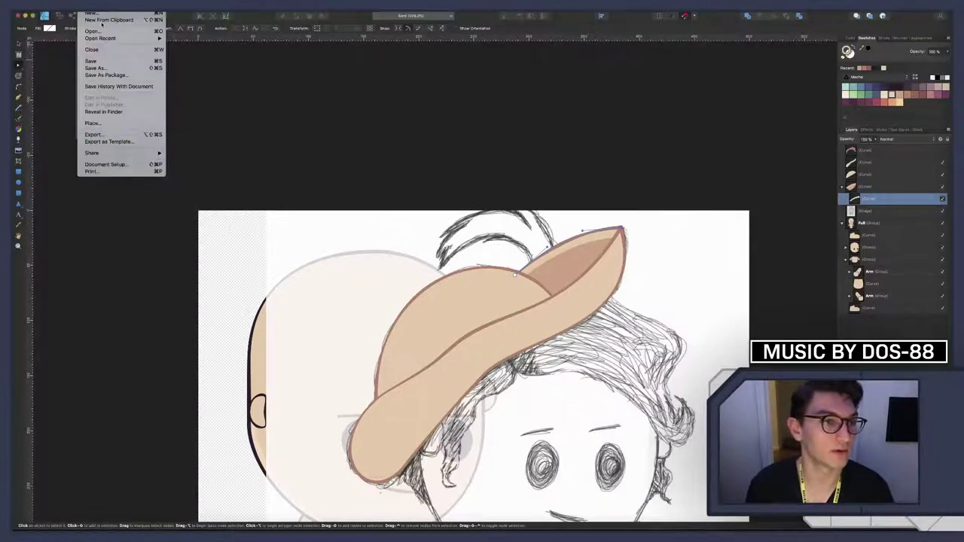
mouse_move(139, 6)
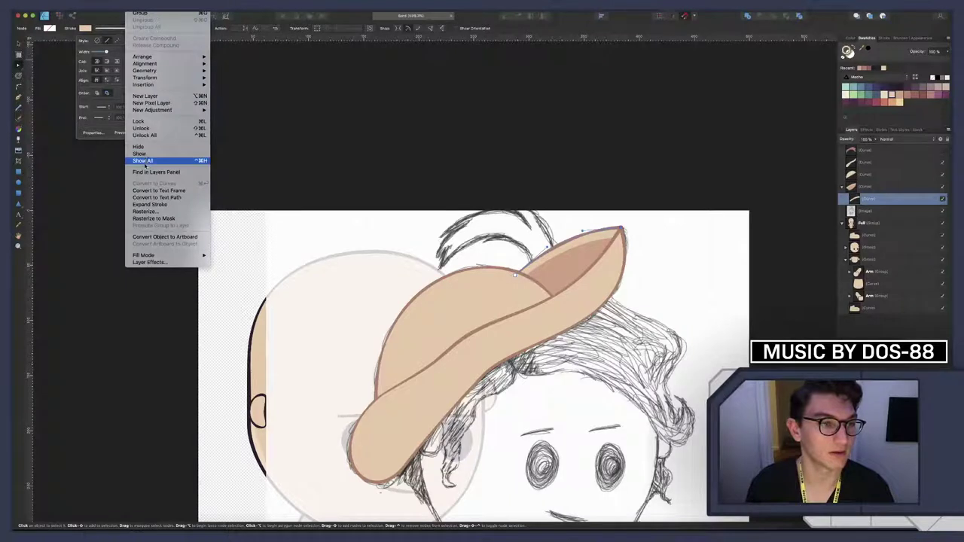
left_click(150, 205)
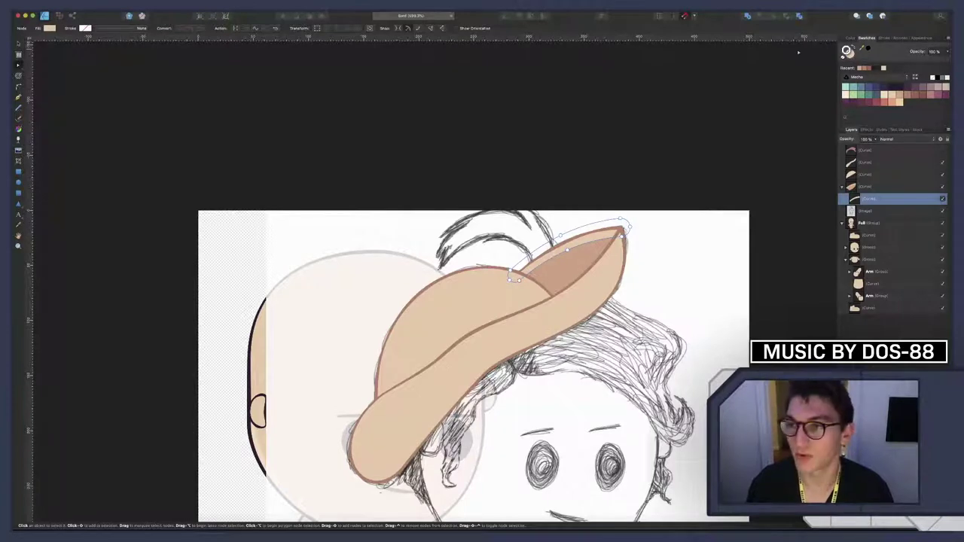
Give the expanded brim edge shape a reddish brown outline and open its stroke width settings
left_click(917, 97)
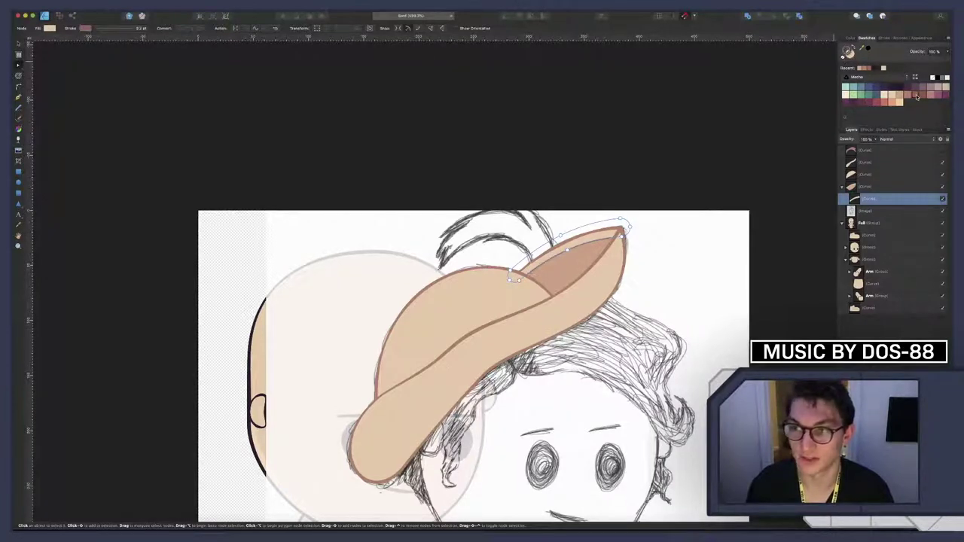
left_click(117, 29)
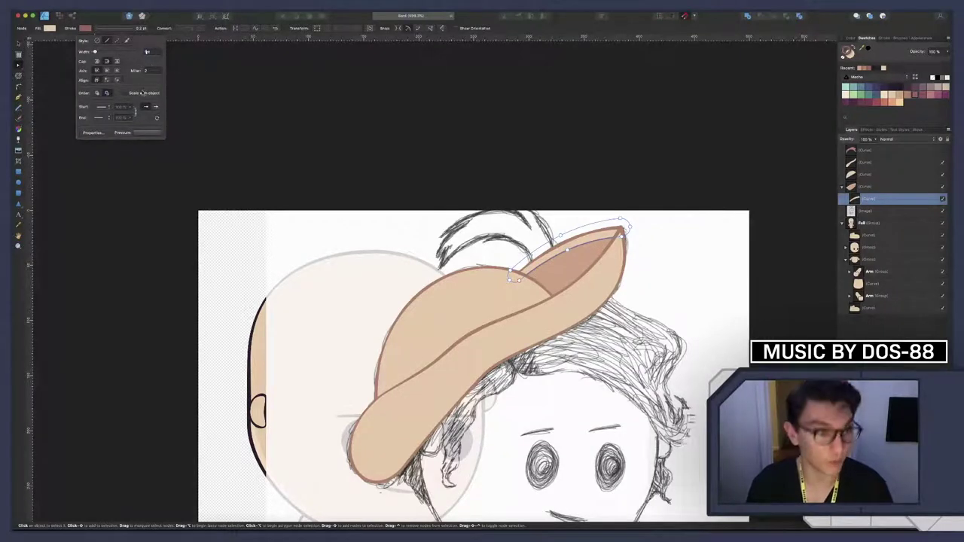
Apply the saved wavy pressure profile to the 1 pt stroke of the inner brim curve
left_click(147, 132)
left_click(142, 204)
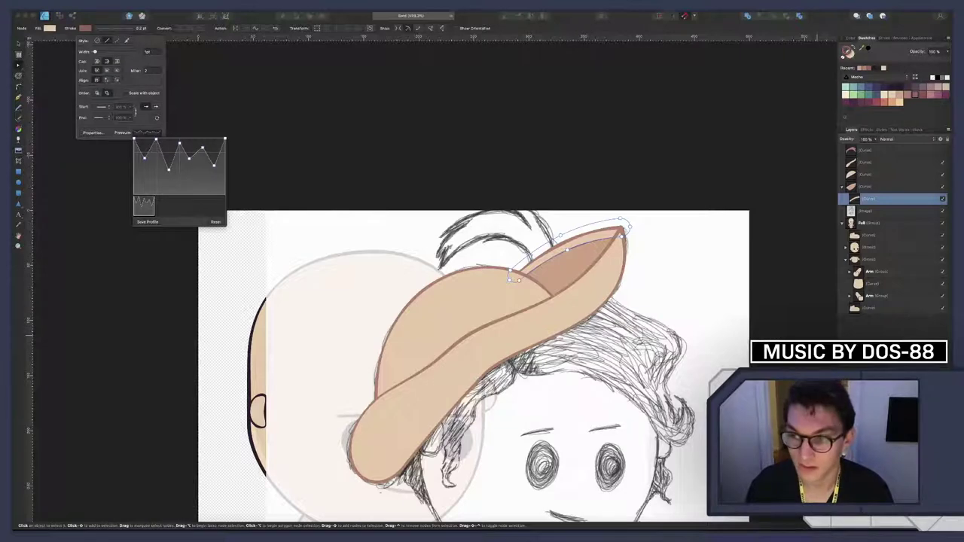
left_click(652, 261)
scroll(598, 247, "up", 3)
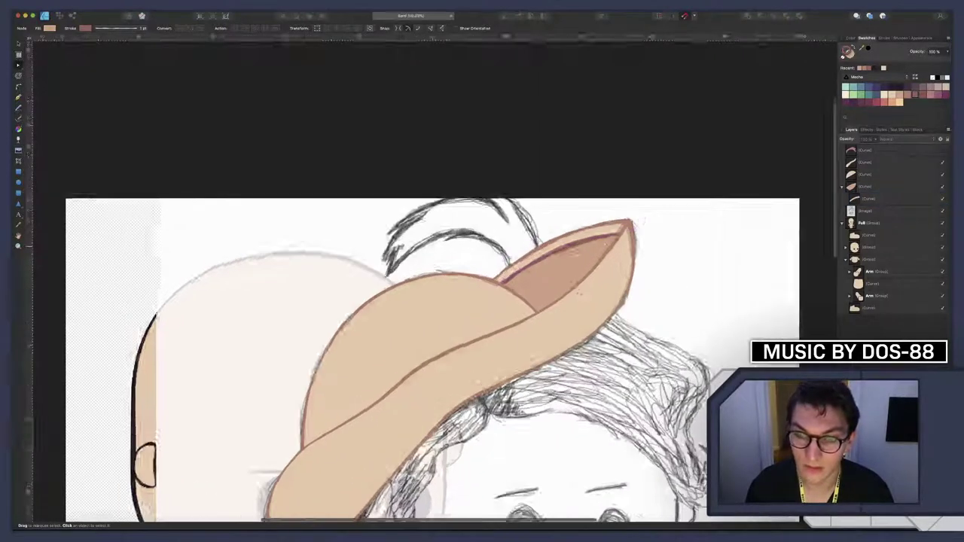
scroll(580, 271, "up", 3)
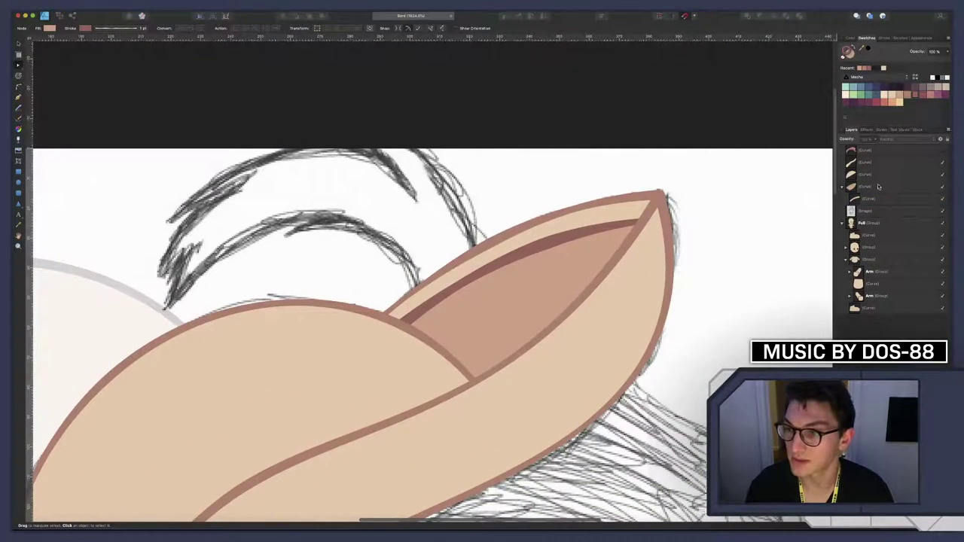
Recolour the stroke of the inner brim curve to a lighter reddish brown and deselect it
left_click(889, 198)
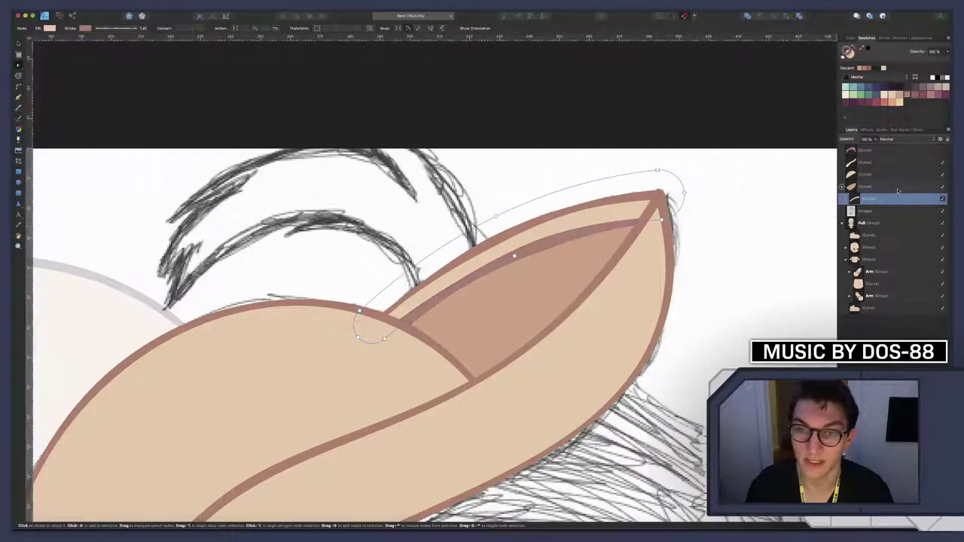
key("super+d")
scroll(585, 216, "down", 5)
scroll(584, 215, "up", 2)
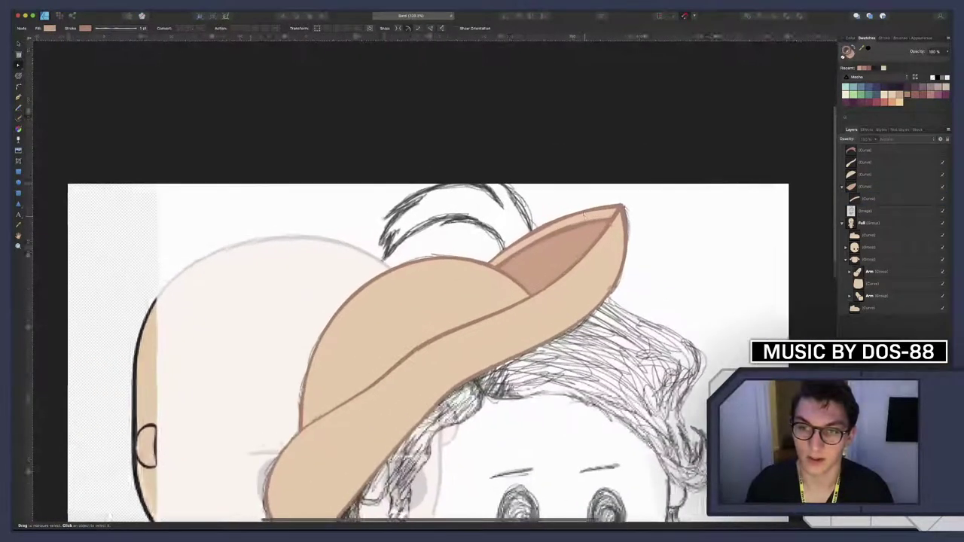
scroll(585, 215, "up", 1)
scroll(584, 216, "up", 2)
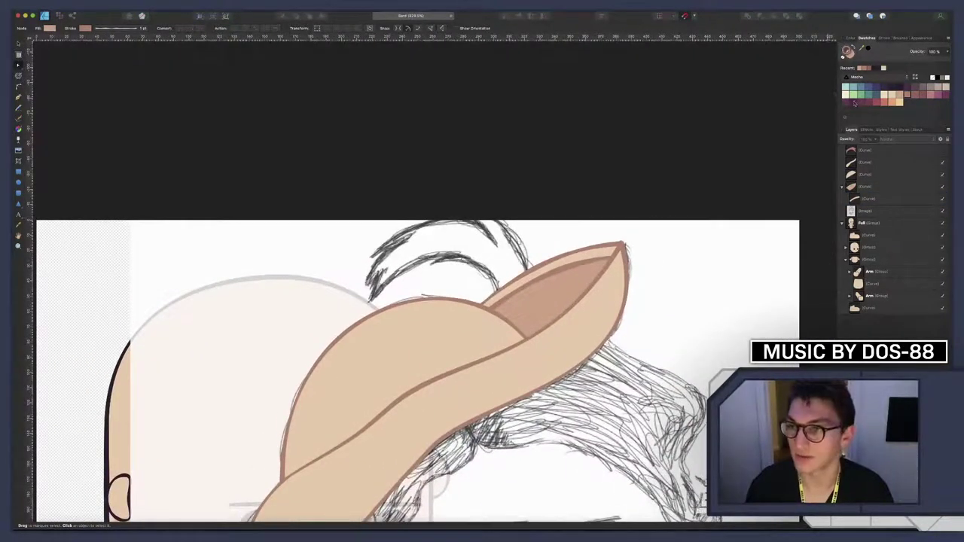
Set the stroke width of the inner brim curve to 0.7 pt and deselect it
left_click(872, 198)
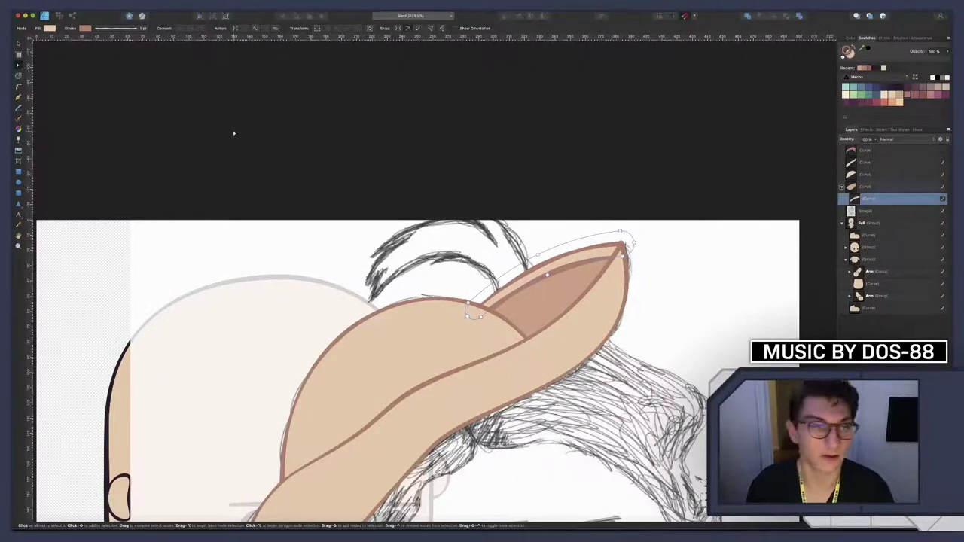
left_click(117, 28)
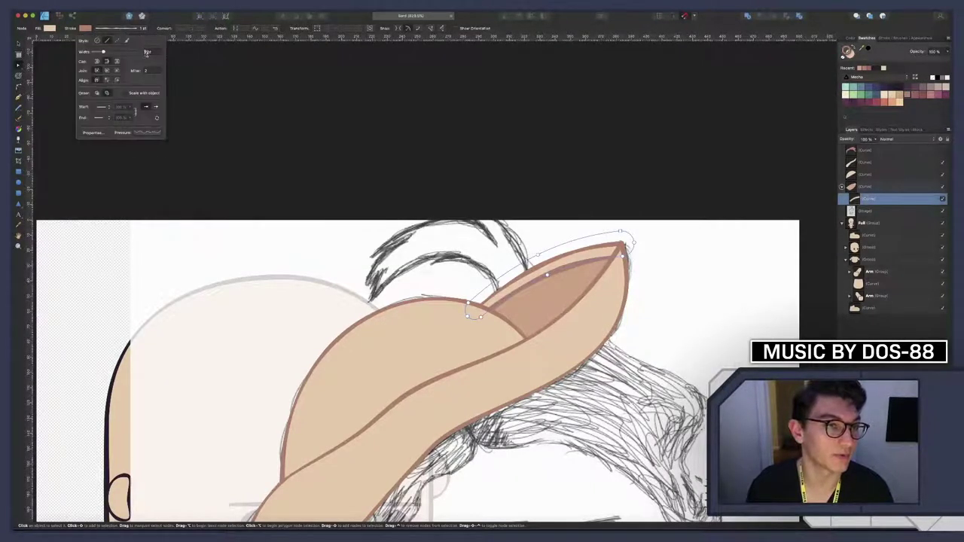
left_click(149, 51)
type("0.7")
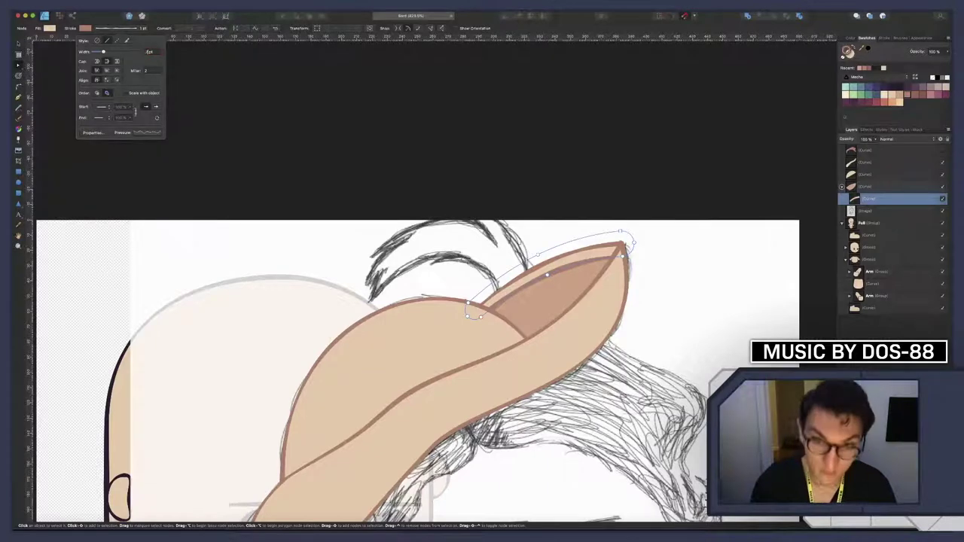
key("Return")
left_click(656, 268)
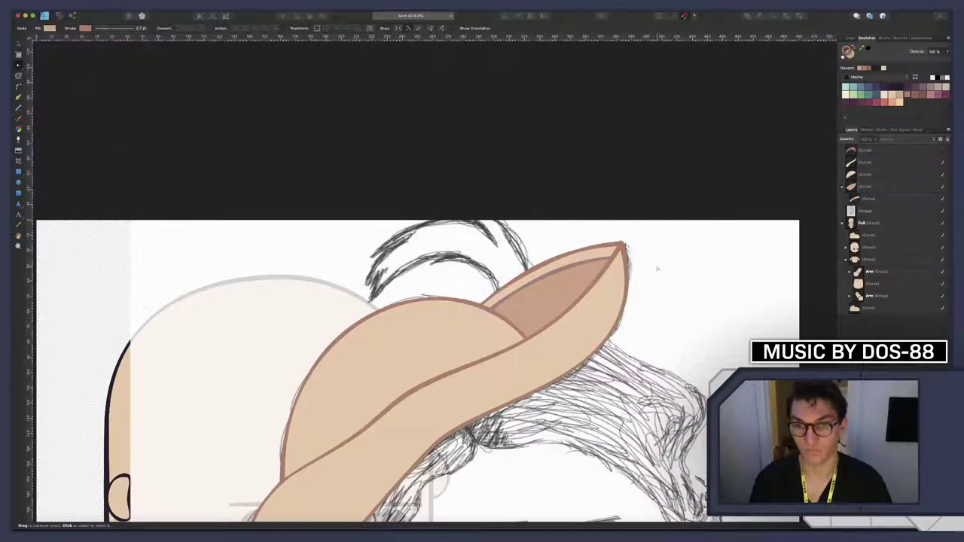
Try a dark brown fill on the curve forming the inside of the hat's brim
scroll(557, 260, "down", 10)
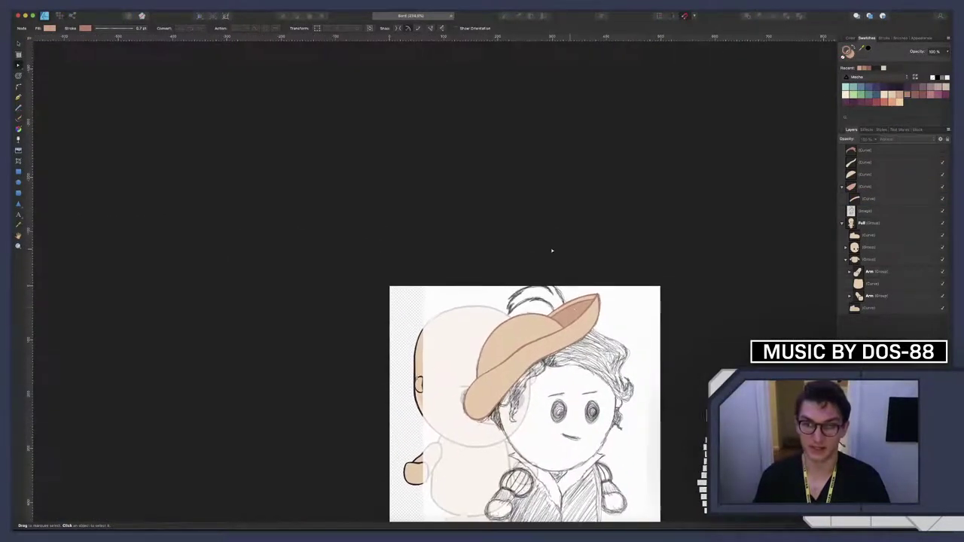
scroll(567, 311, "up", 5)
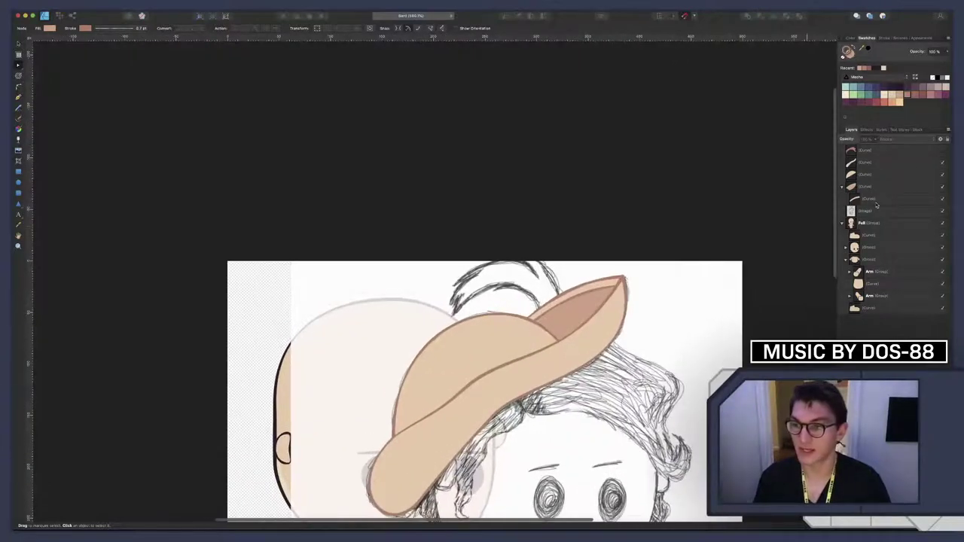
left_click(869, 186)
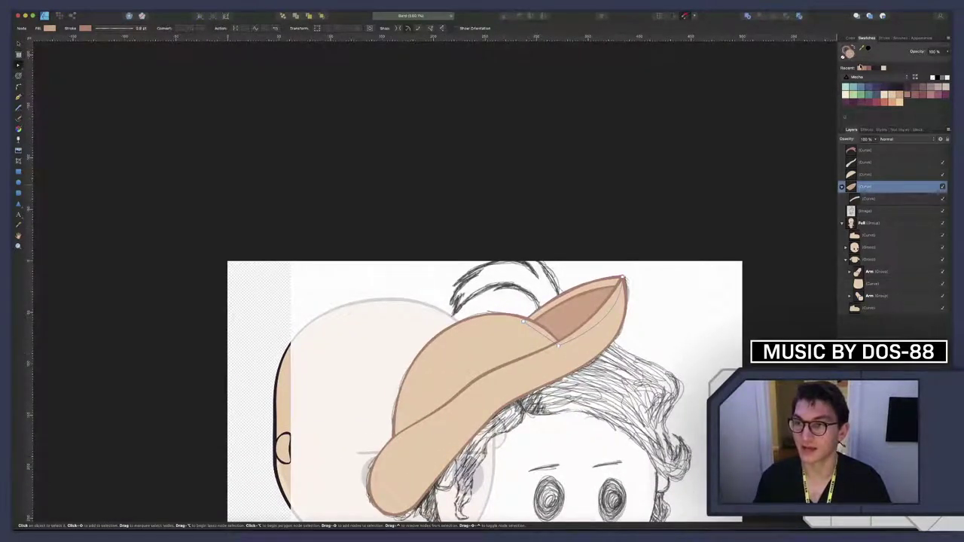
left_click(912, 98)
key("super+d")
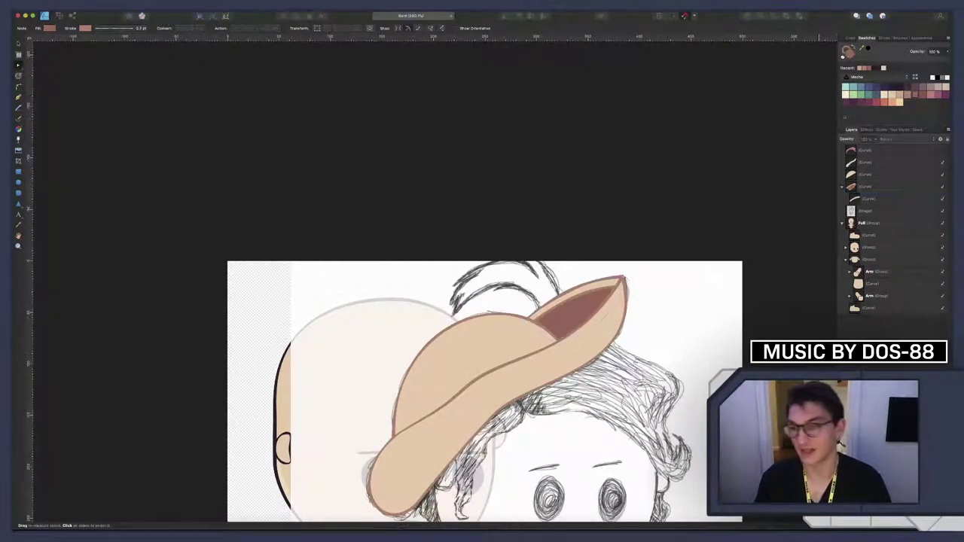
Fill the curve inside the hat's brim with a lighter reddish tan swatch
left_click(870, 186)
left_click(900, 95)
key("super+d")
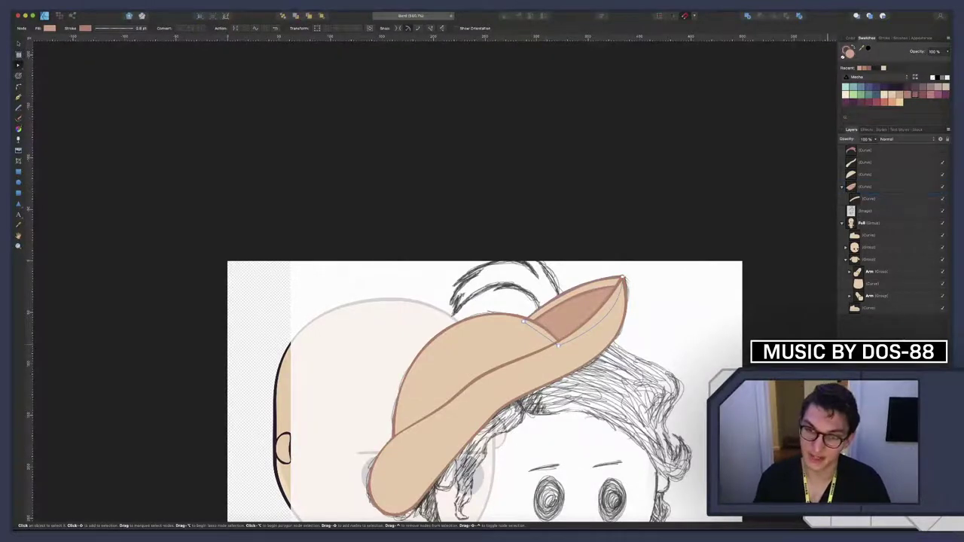
Group all of the hat's visible curves and hide the group to expose the sketch underneath
scroll(530, 335, "down", 5)
scroll(530, 336, "up", 3)
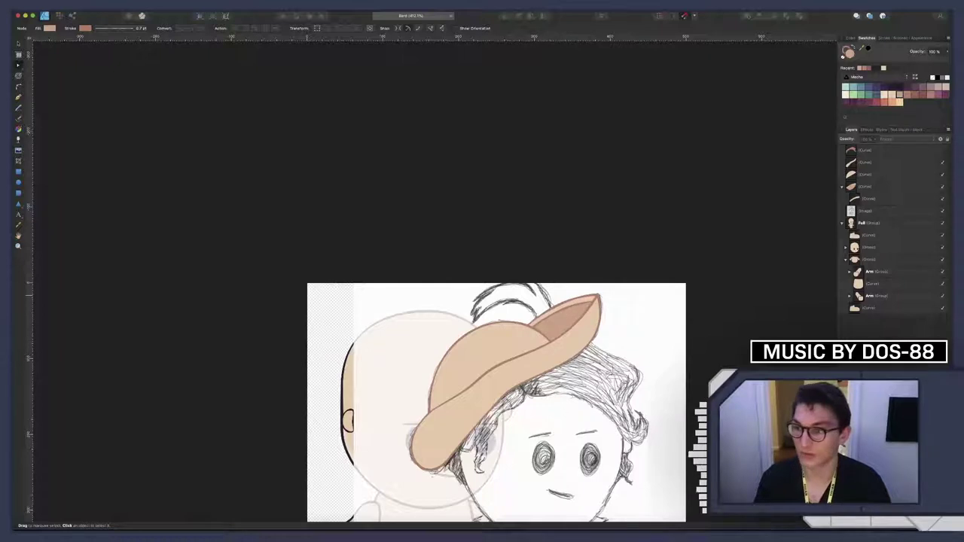
left_click(874, 163)
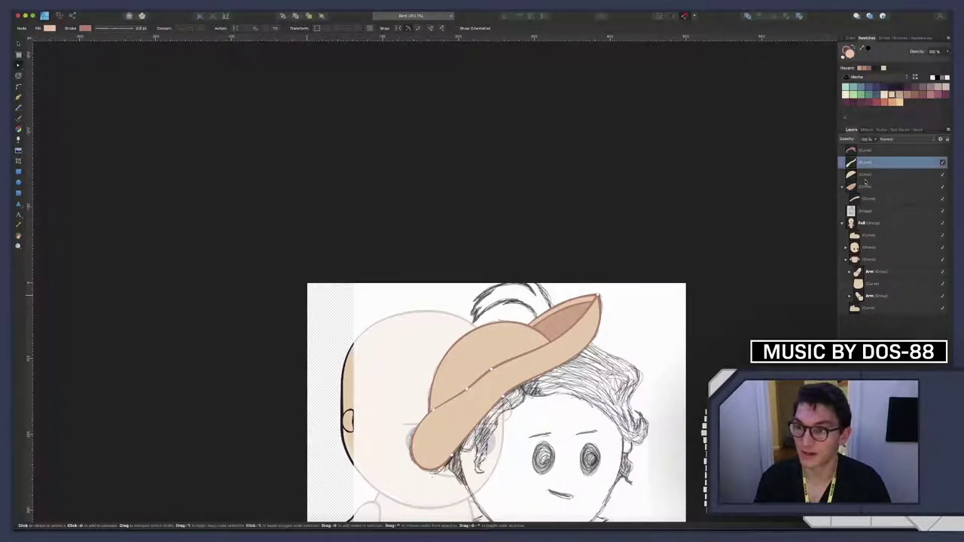
left_click(859, 187, "shift")
key("super+g")
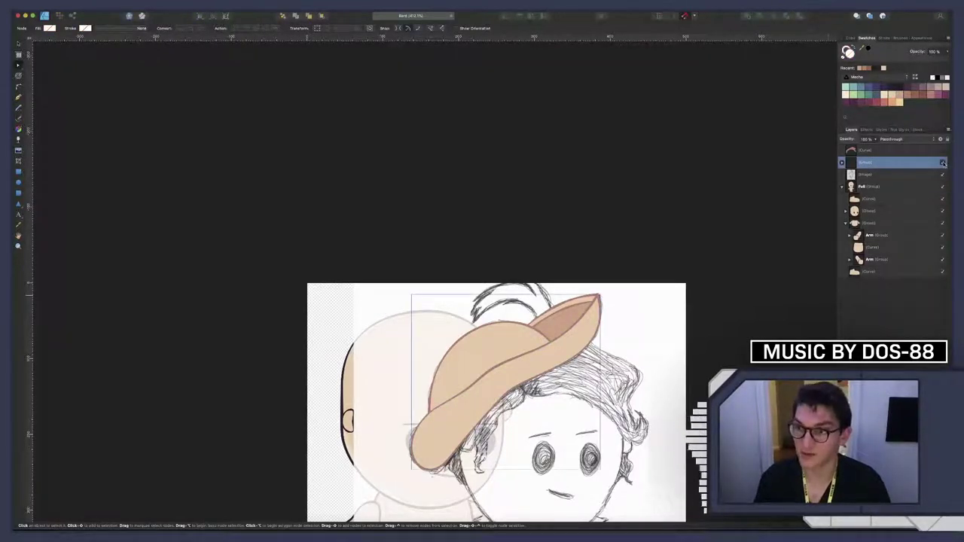
left_click(942, 163)
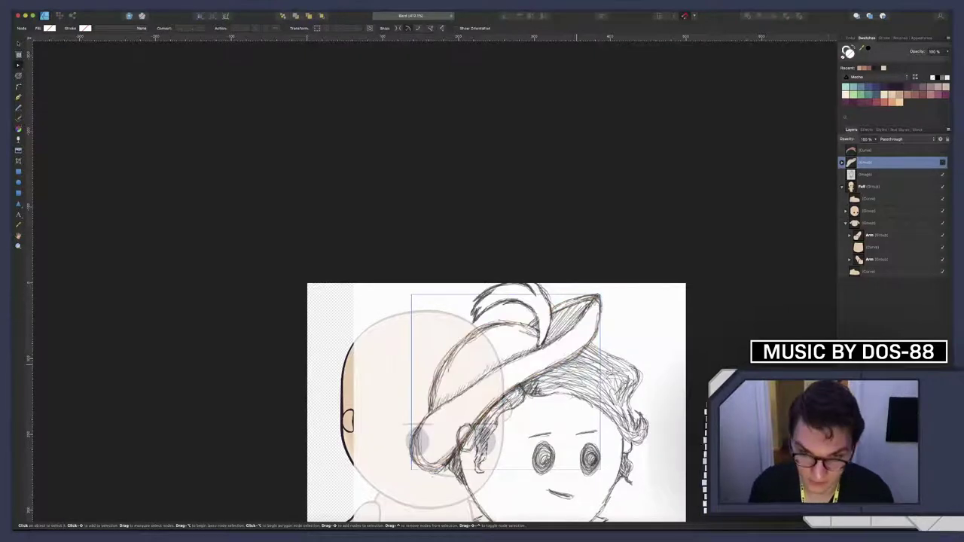
Move the sketch image and the hat group down slightly together, leaving only the image selected
left_click(879, 175)
left_click(870, 163, "shift")
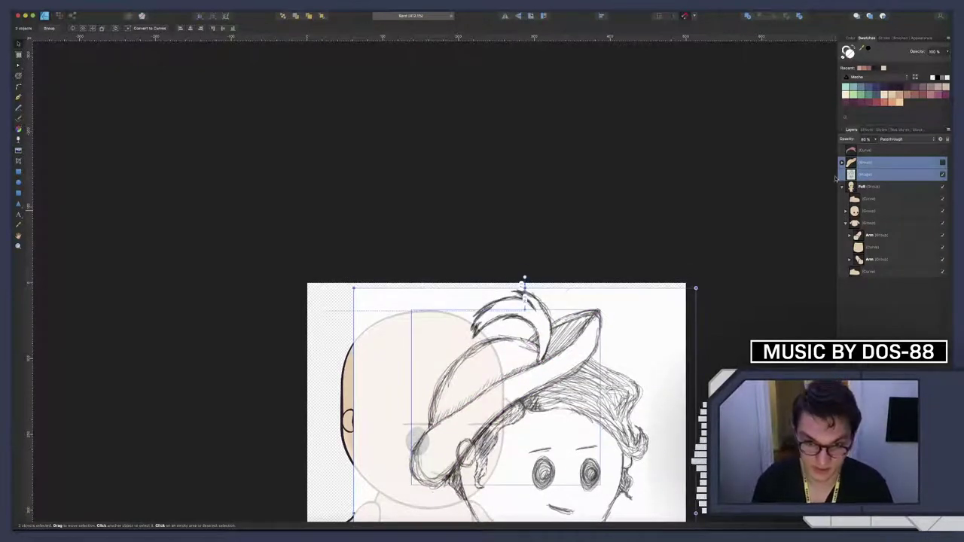
left_click(934, 176)
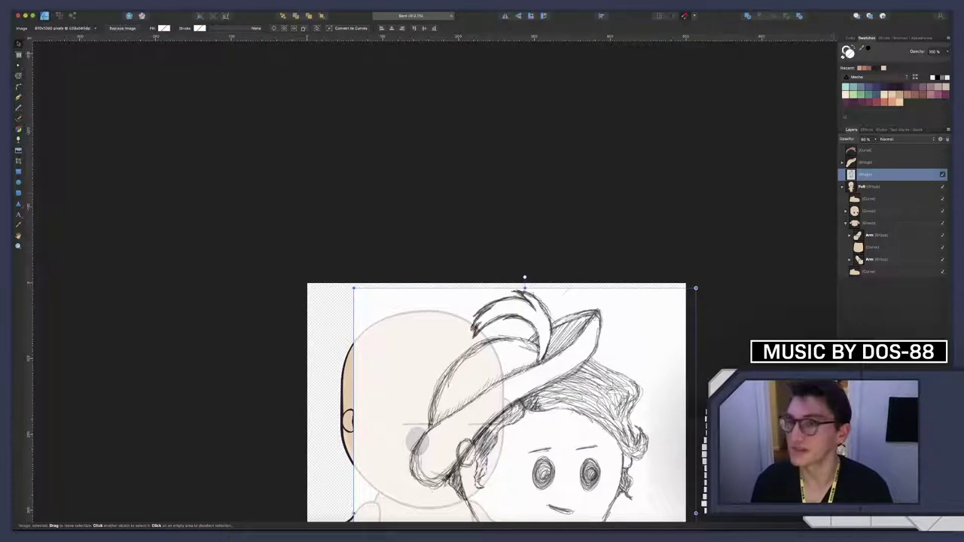
Outline the hat's feather with the Pen tool as a rough closed shape of straight segments through the sketched tips and base
scroll(550, 399, "up", 5)
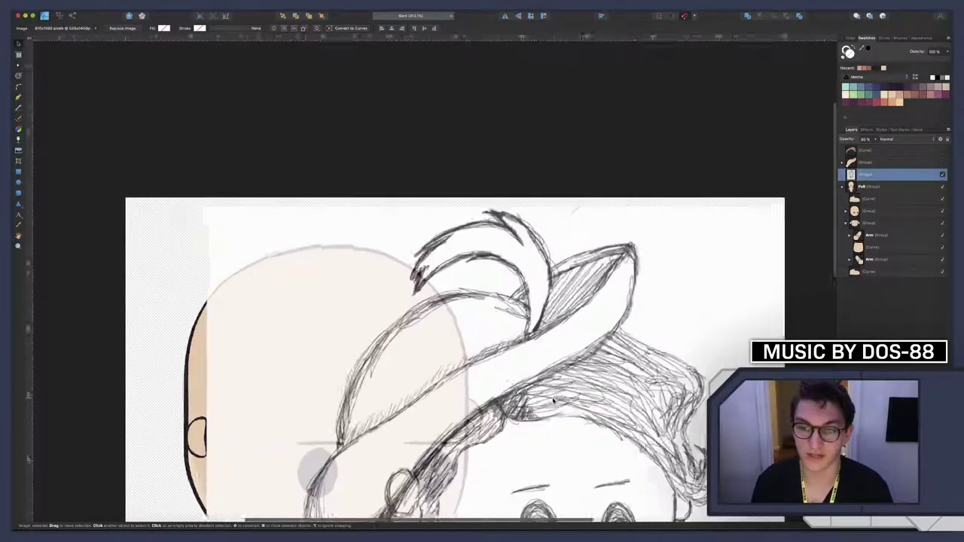
scroll(550, 399, "down", 5)
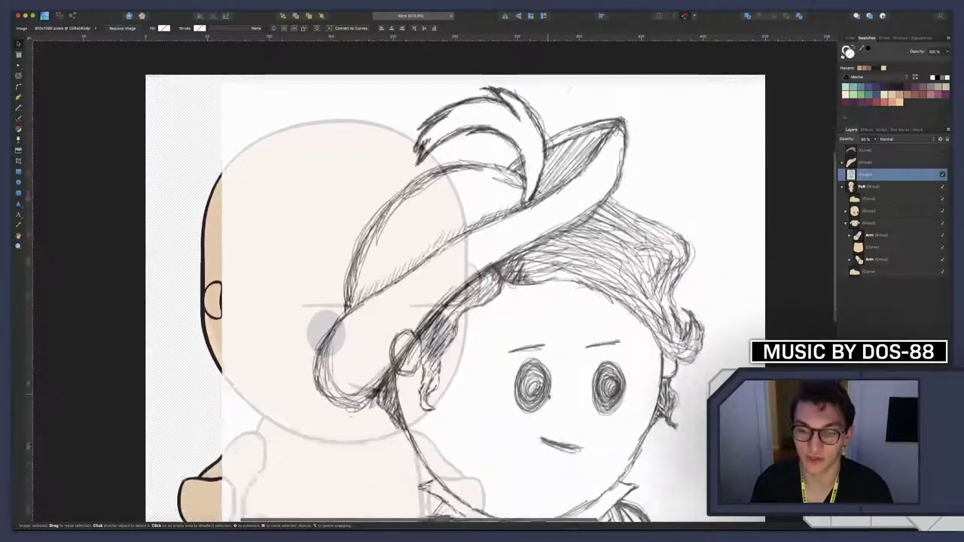
scroll(548, 397, "up", 2)
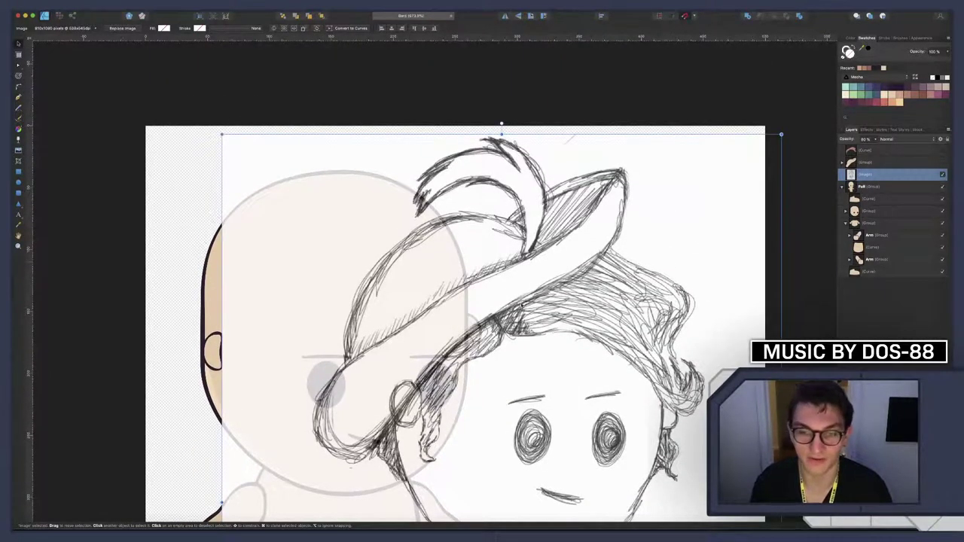
key("p")
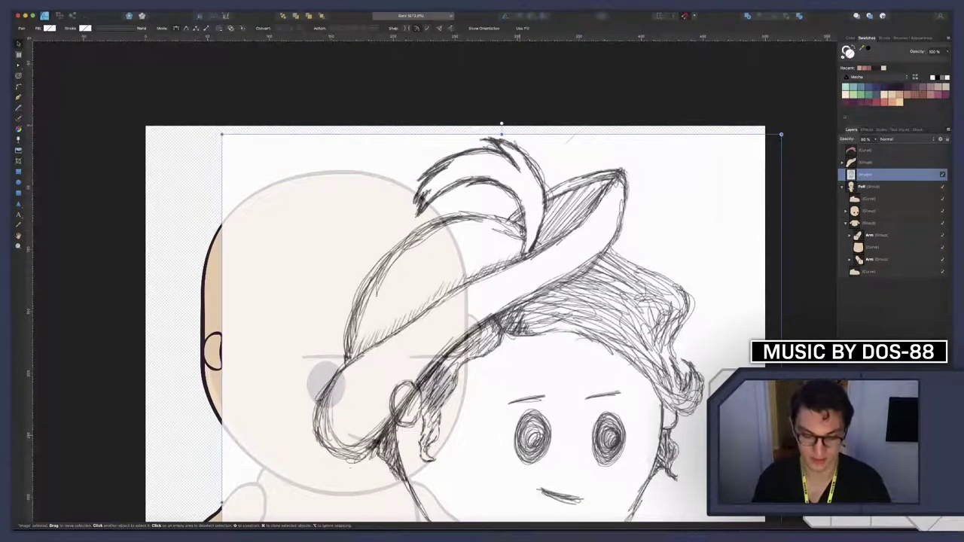
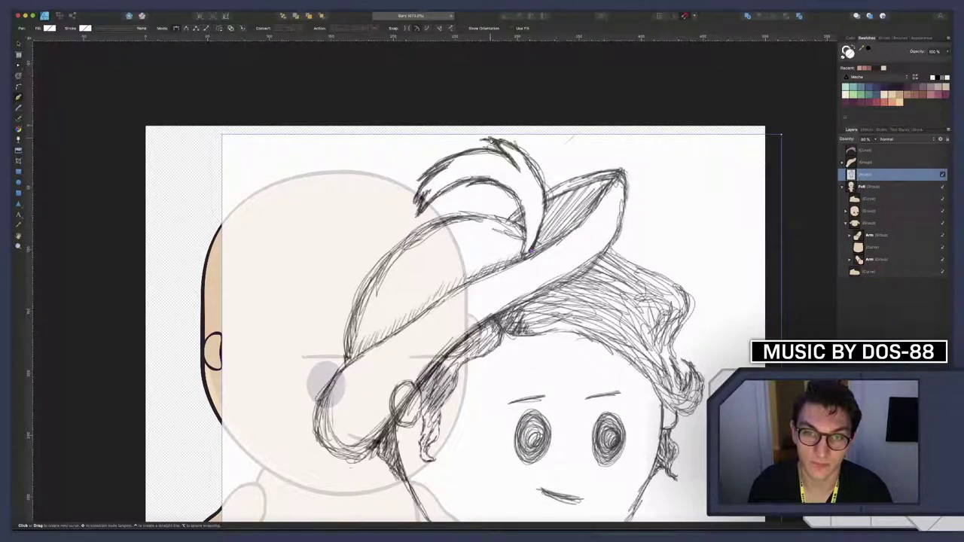
left_click(491, 140)
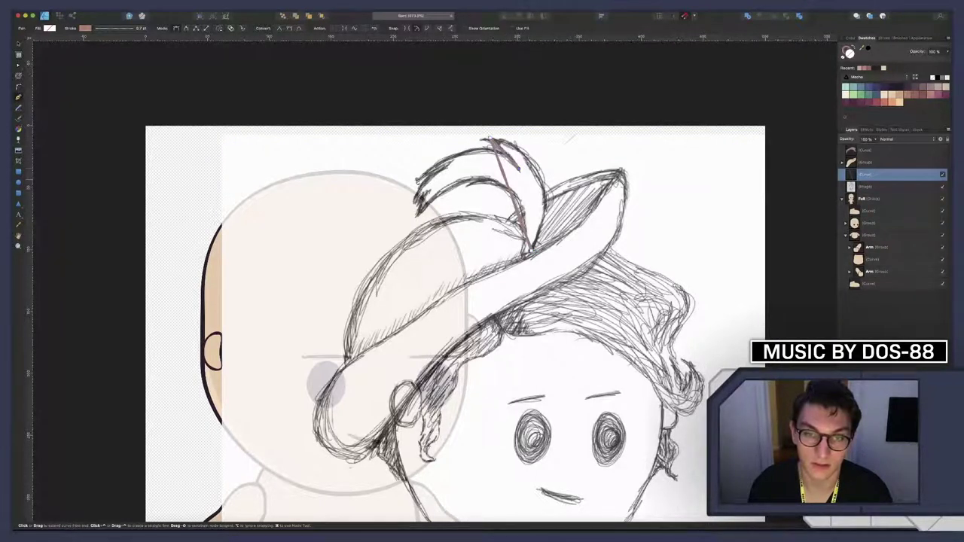
left_click(418, 179)
left_click(446, 166)
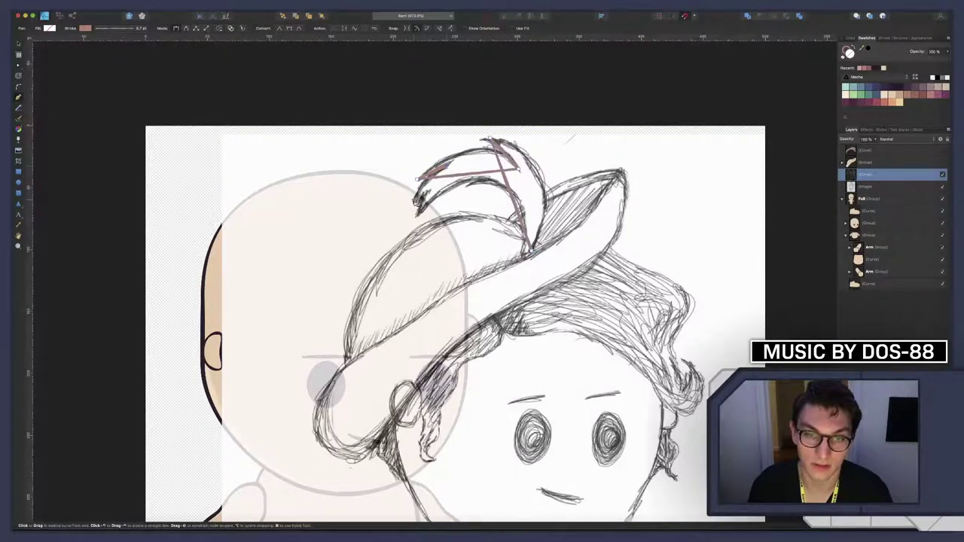
left_click(416, 202)
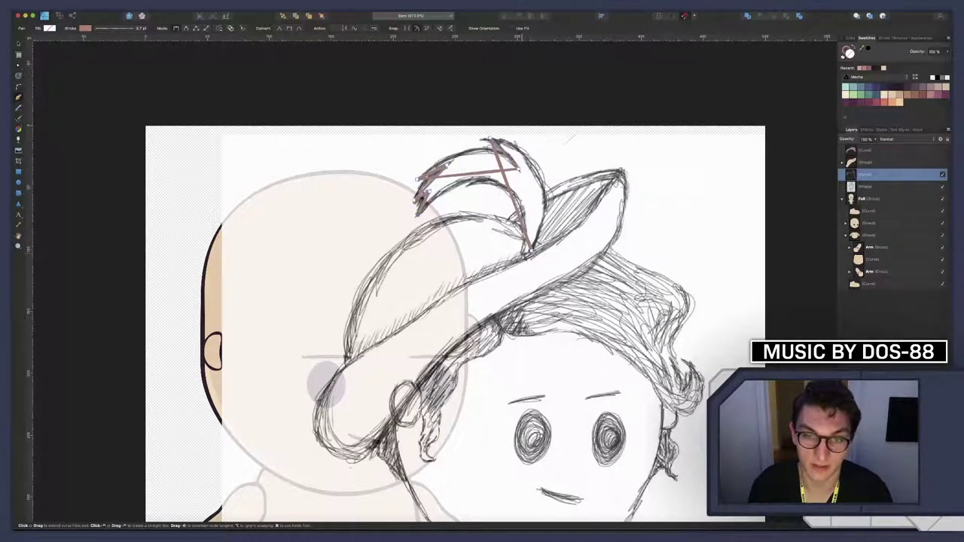
left_click(522, 256)
left_click(532, 252)
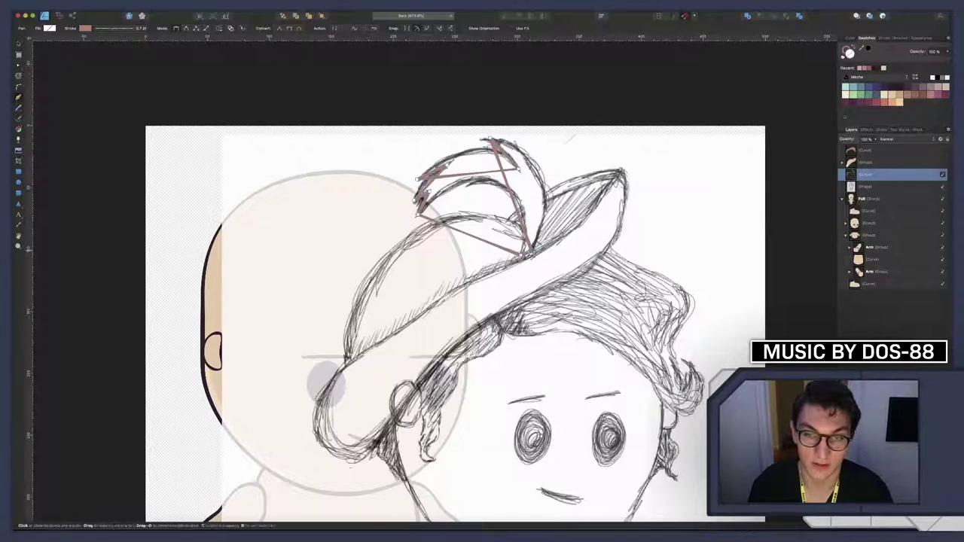
Change the feather outline's stroke colour to a dark plum swatch
scroll(502, 227, "up", 6)
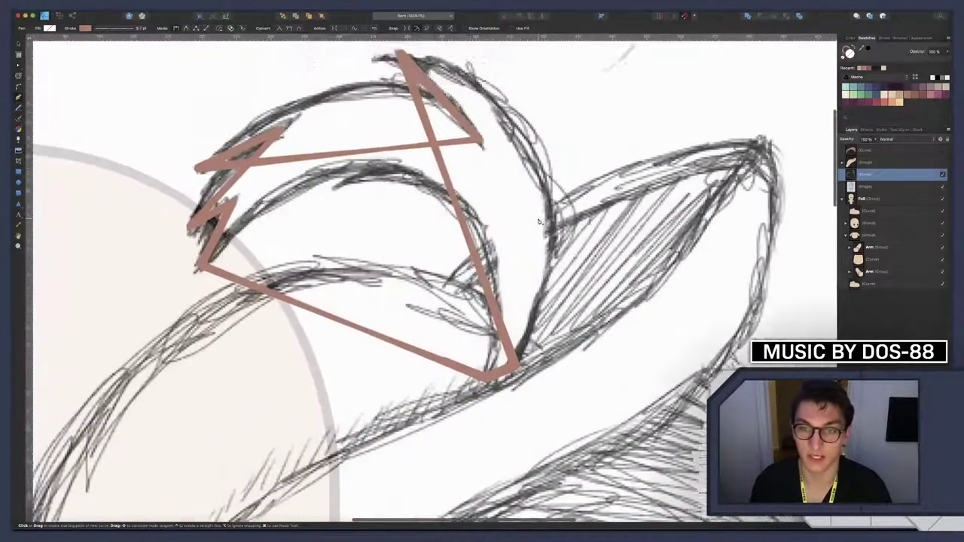
scroll(539, 222, "left", 1)
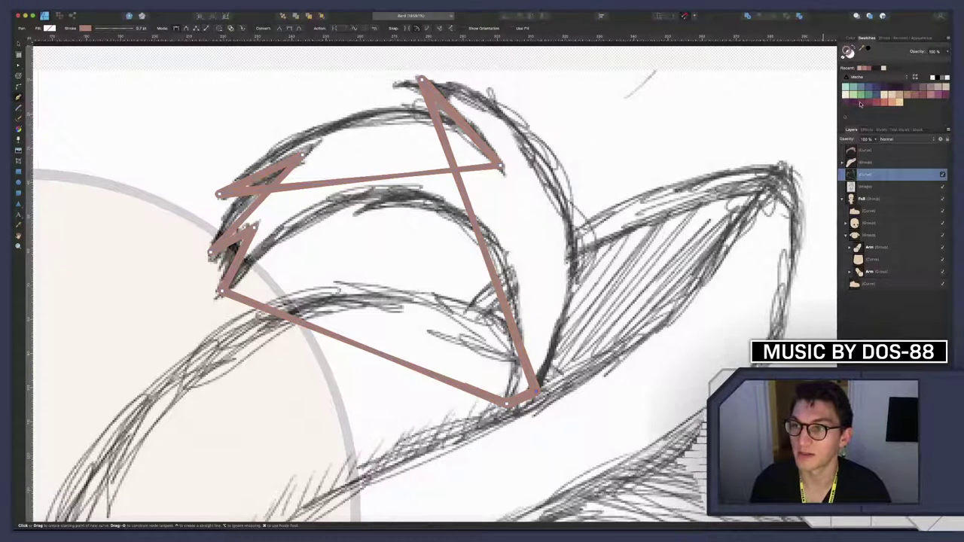
left_click(869, 103)
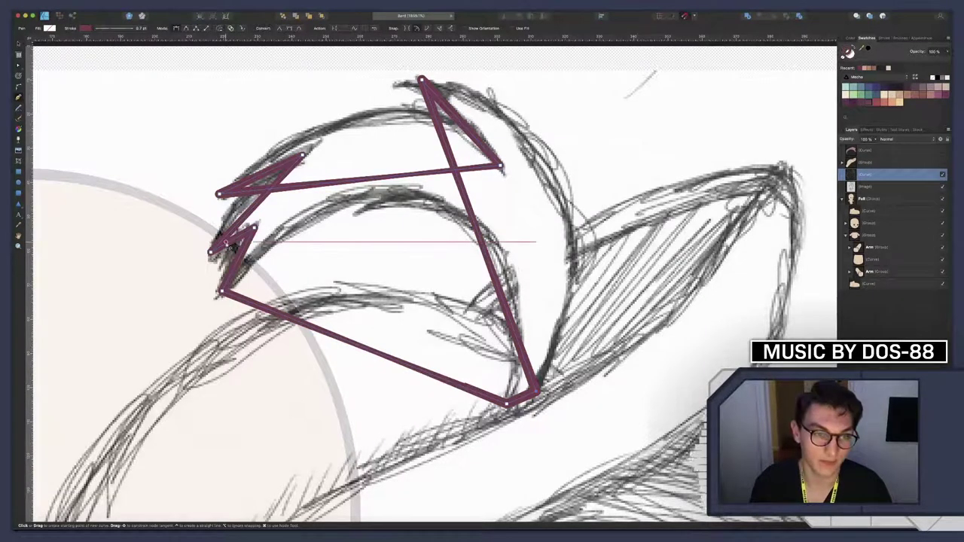
Bend the feather's outer edge into an arc matching the sketch and shift the upper tip outward with its handle readjusted
key("a")
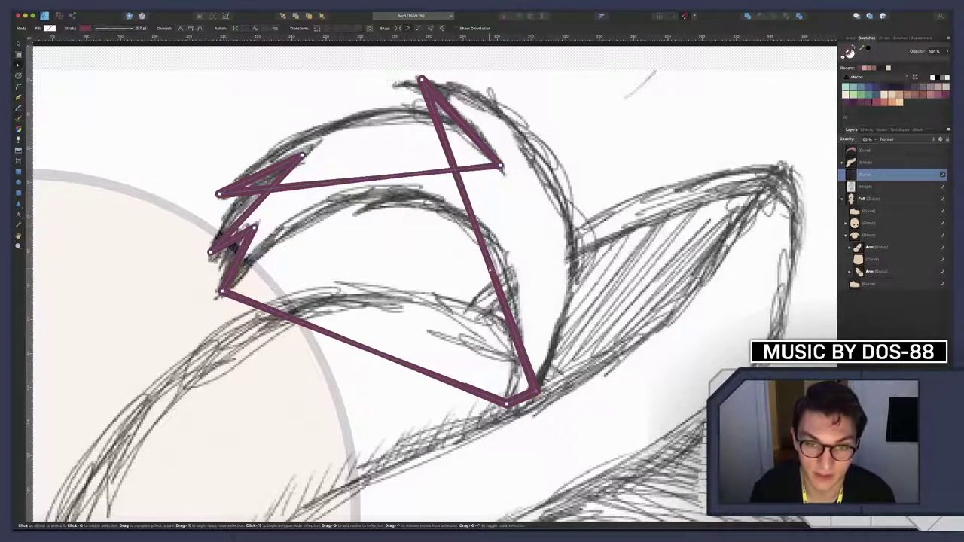
left_click_drag(486, 255, 574, 217)
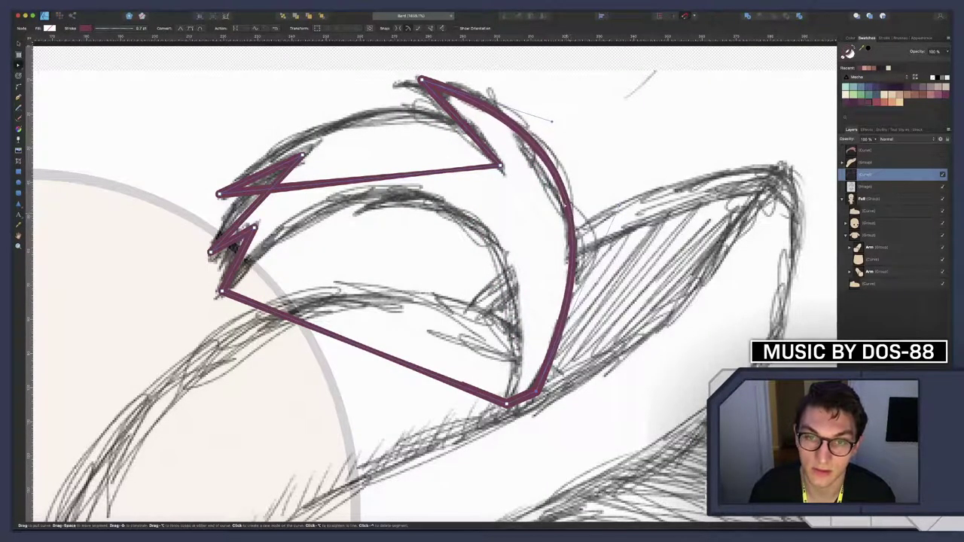
scroll(566, 204, "down", 1)
scroll(566, 205, "right", 1)
left_click_drag(540, 109, 542, 96)
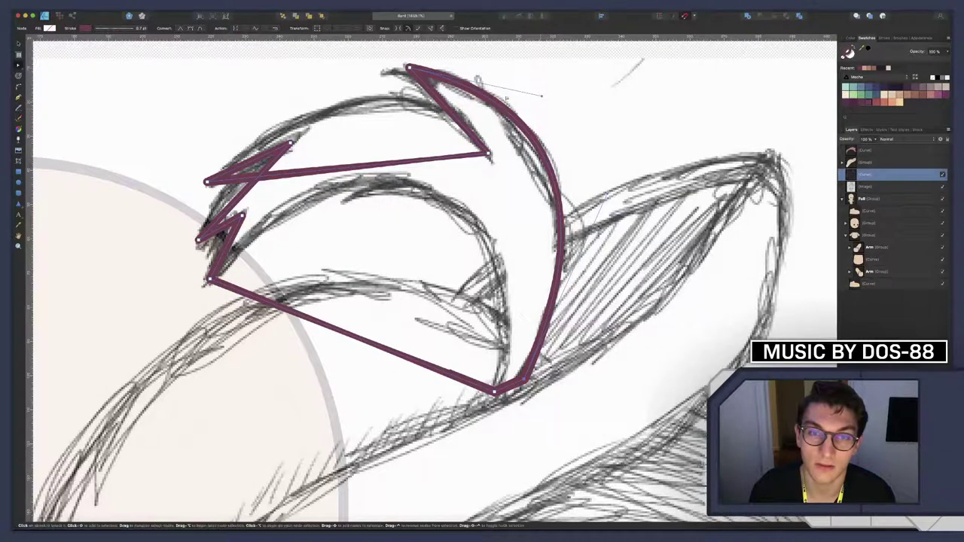
left_click_drag(408, 68, 390, 70)
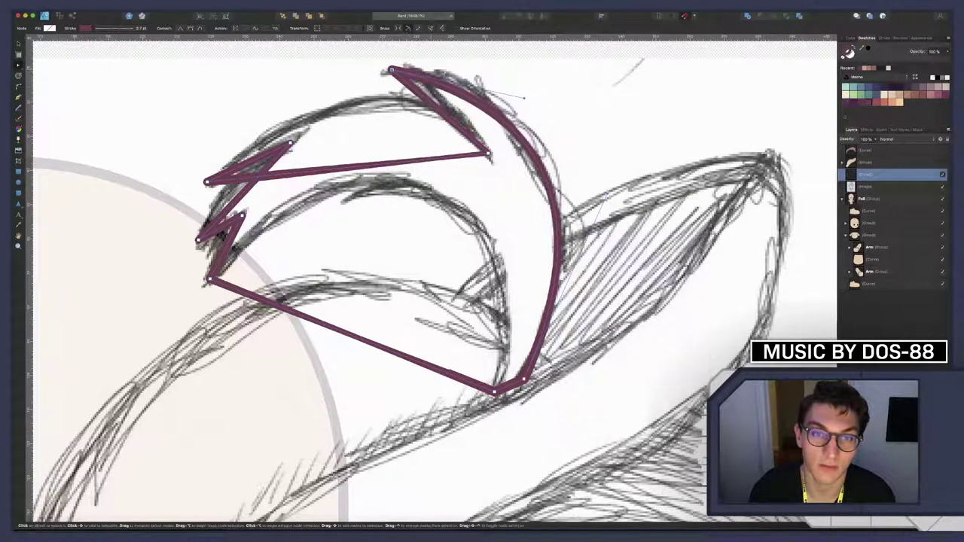
left_click_drag(519, 97, 516, 65)
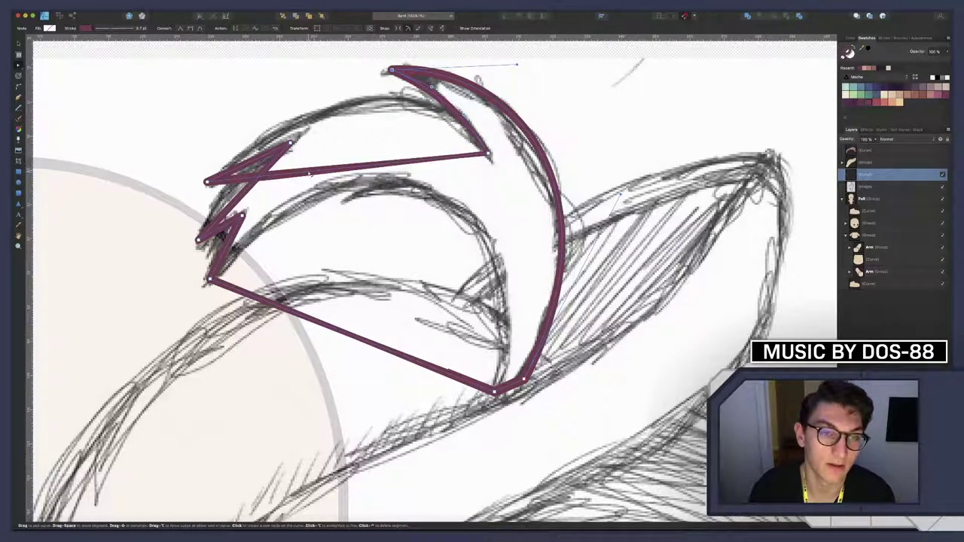
Curve the feather's long top edge into an arc along the sketch and extend the upper tip slightly
left_click_drag(309, 174, 351, 96)
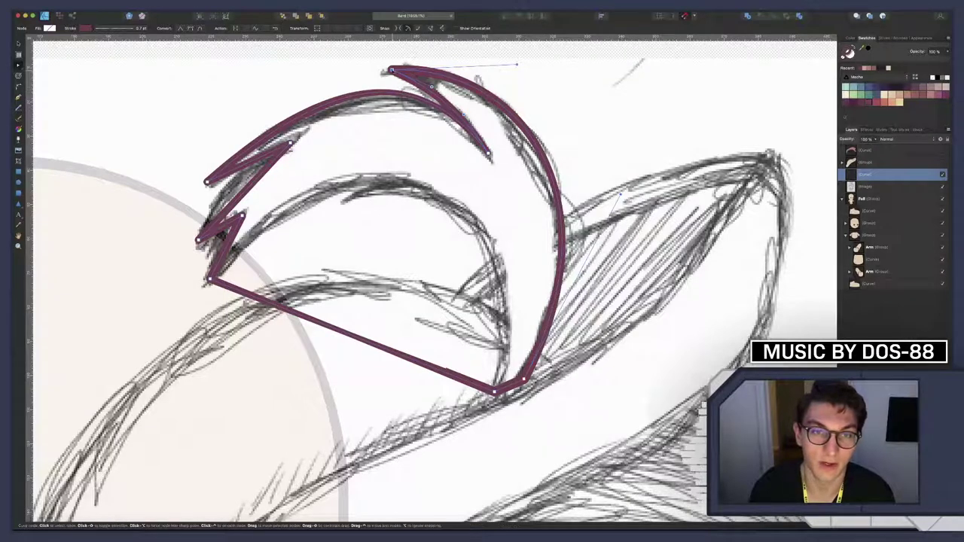
left_click_drag(391, 70, 384, 70)
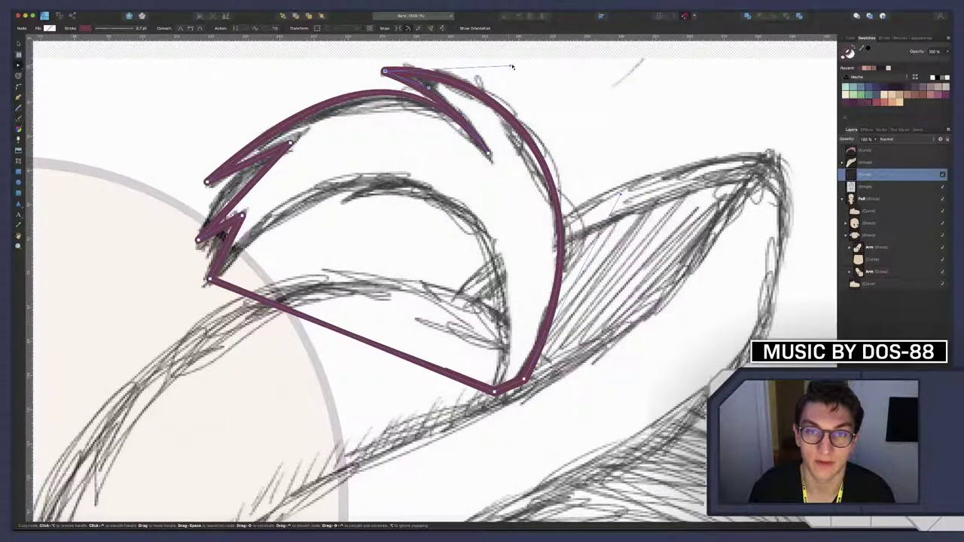
left_click_drag(512, 67, 515, 67)
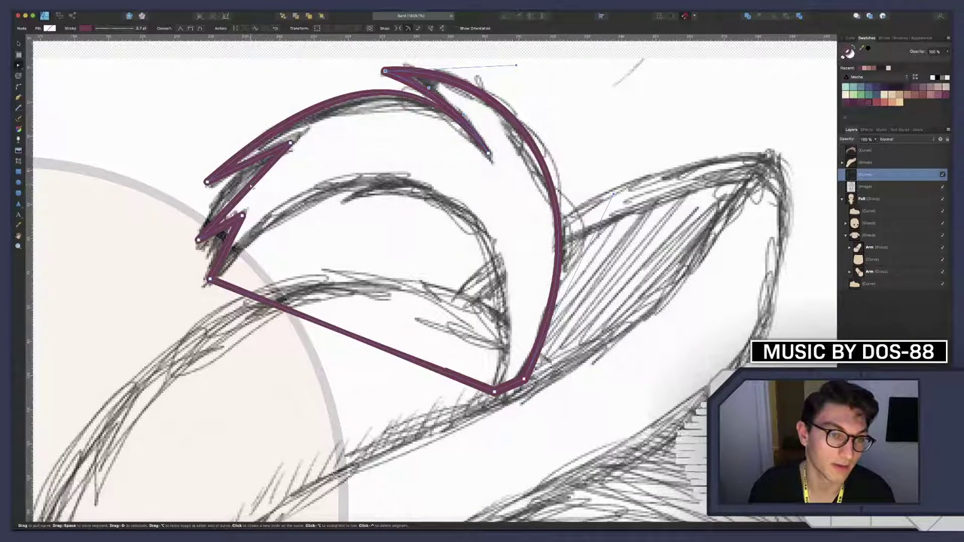
Curve the segments between the feather's small end notches and nudge the two lower tips outward to fit the sketch
left_click_drag(252, 185, 235, 180)
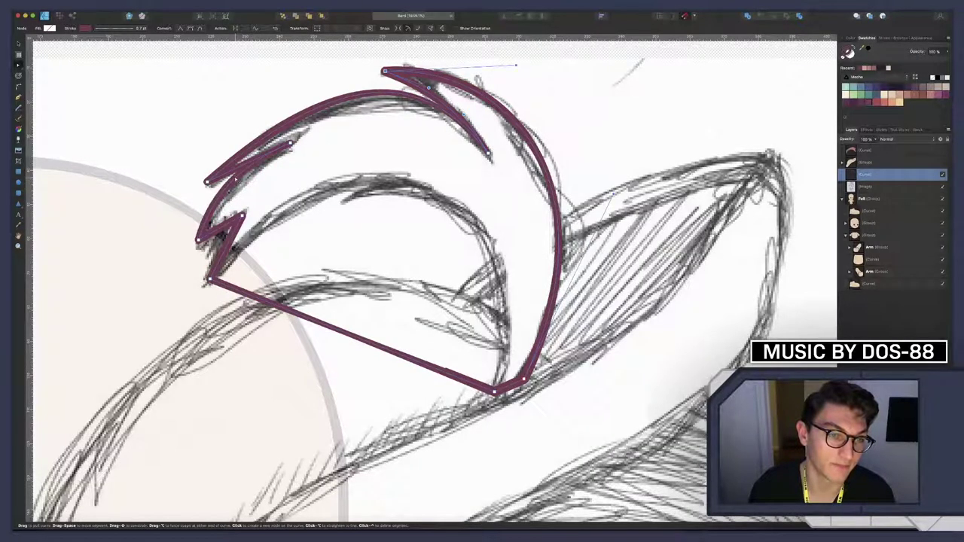
left_click_drag(198, 240, 197, 244)
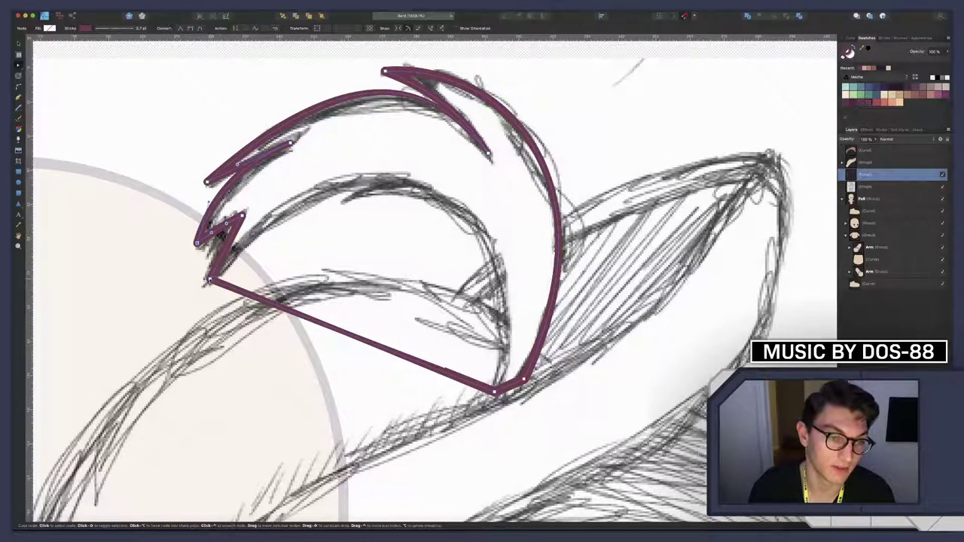
left_click_drag(210, 278, 205, 282)
left_click_drag(224, 250, 217, 245)
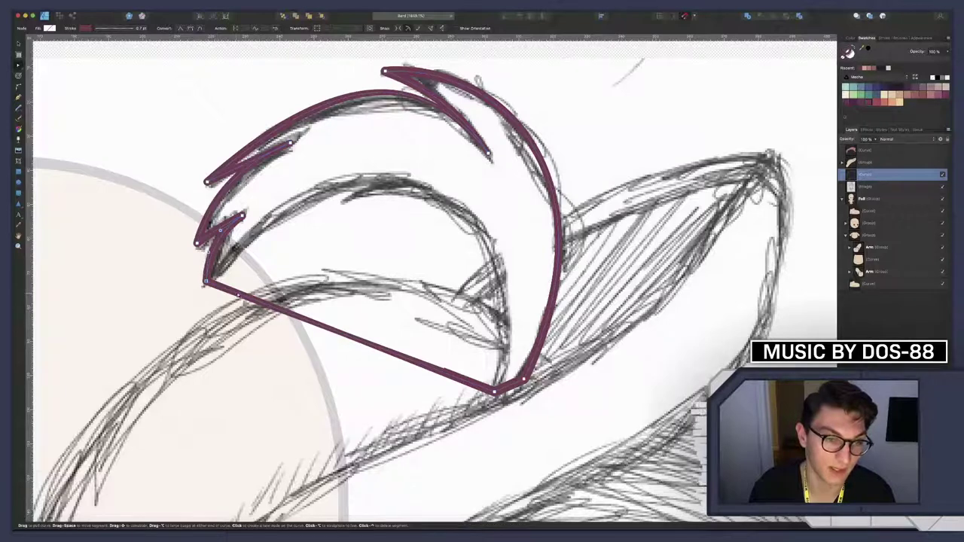
Bend the feather's inner edge into an arc along the sketch and adjust the base nodes and curve handles
mouse_move(235, 295)
left_mouse_down()
mouse_move(317, 197)
mouse_move(305, 185)
left_mouse_up()
left_click_drag(442, 284, 540, 299)
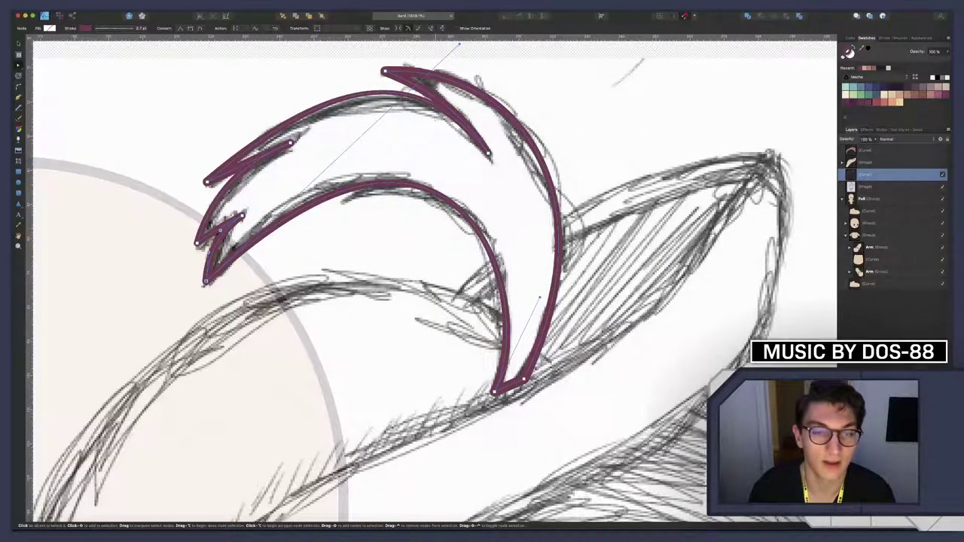
scroll(430, 133, "up", 5)
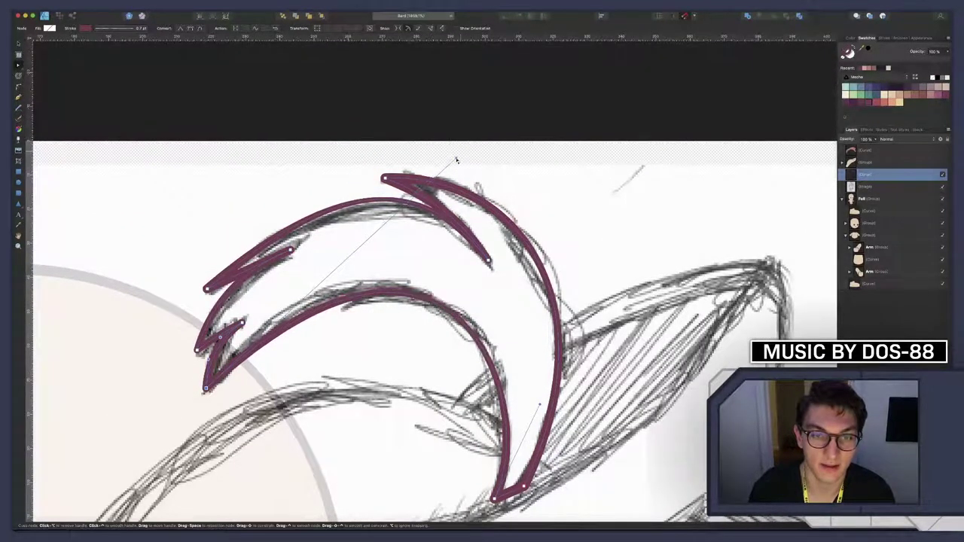
mouse_move(456, 159)
left_mouse_down()
mouse_move(431, 172)
mouse_move(448, 164)
left_mouse_up()
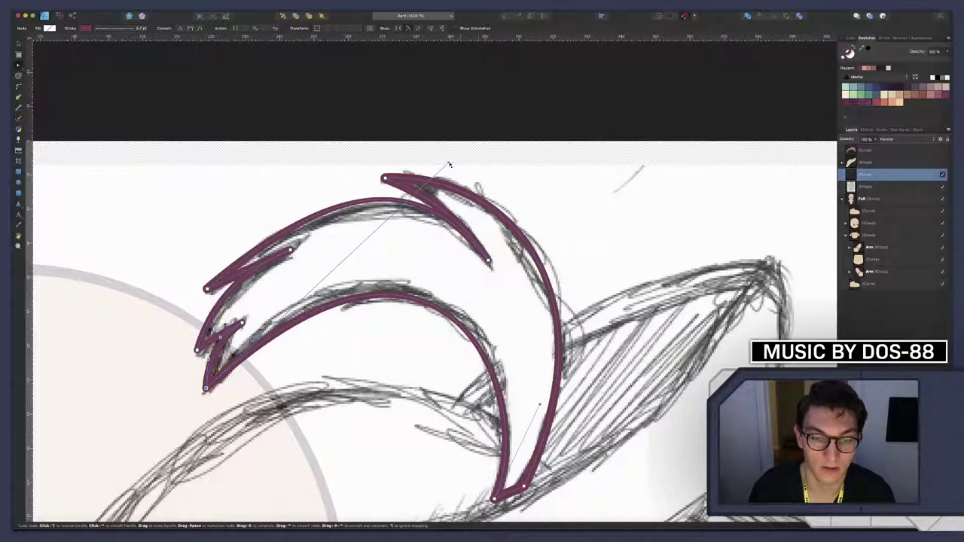
scroll(518, 395, "down", 3)
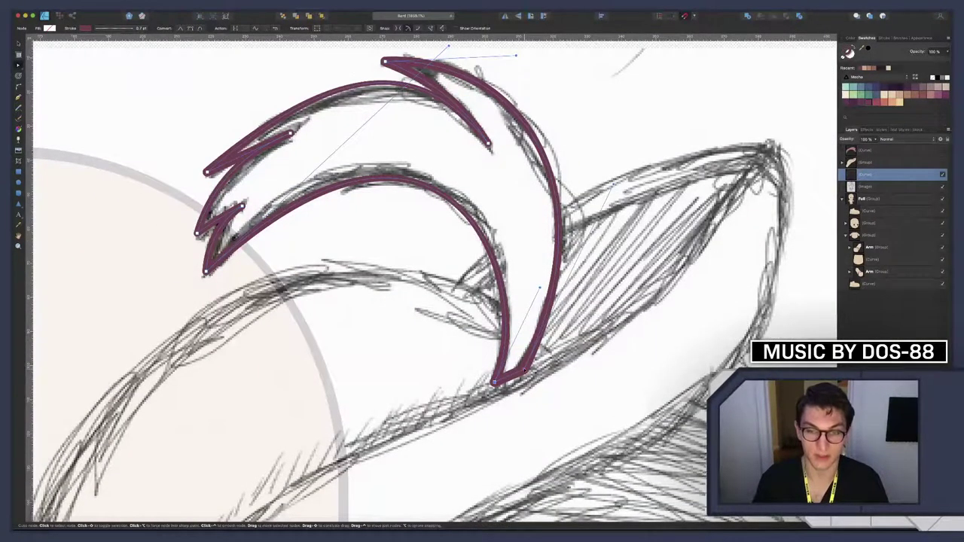
left_click_drag(525, 369, 525, 373)
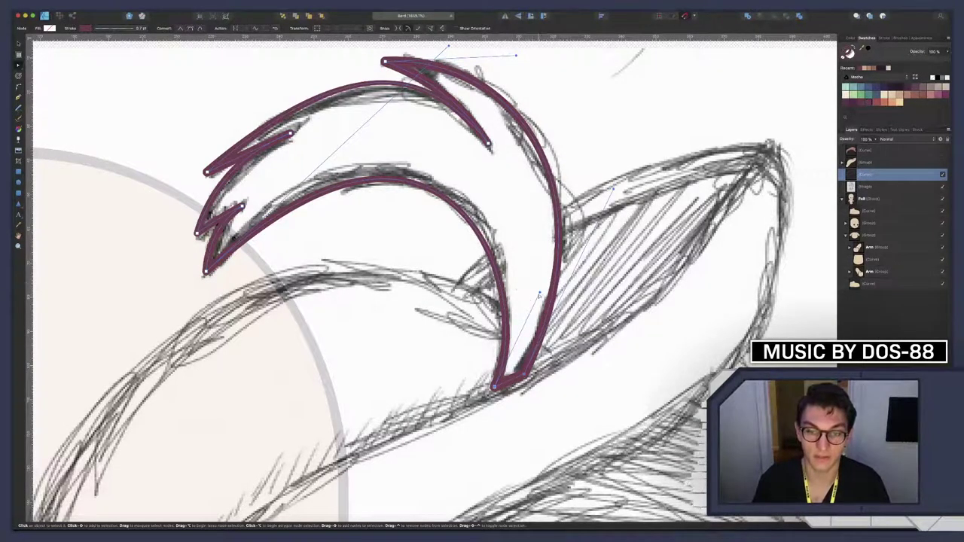
left_click_drag(539, 294, 556, 242)
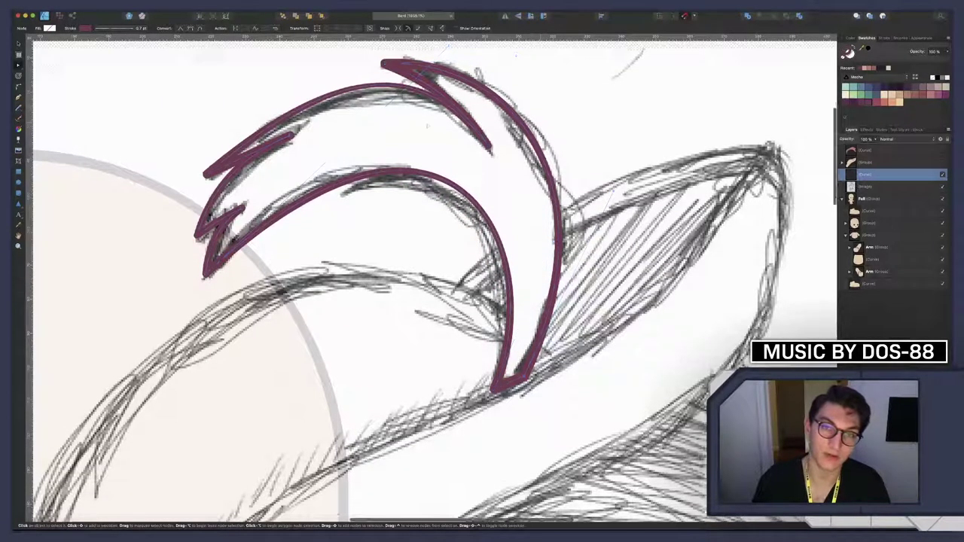
Fill the feather shape with the dark red swatch
scroll(433, 115, "up", 5)
left_click(426, 132)
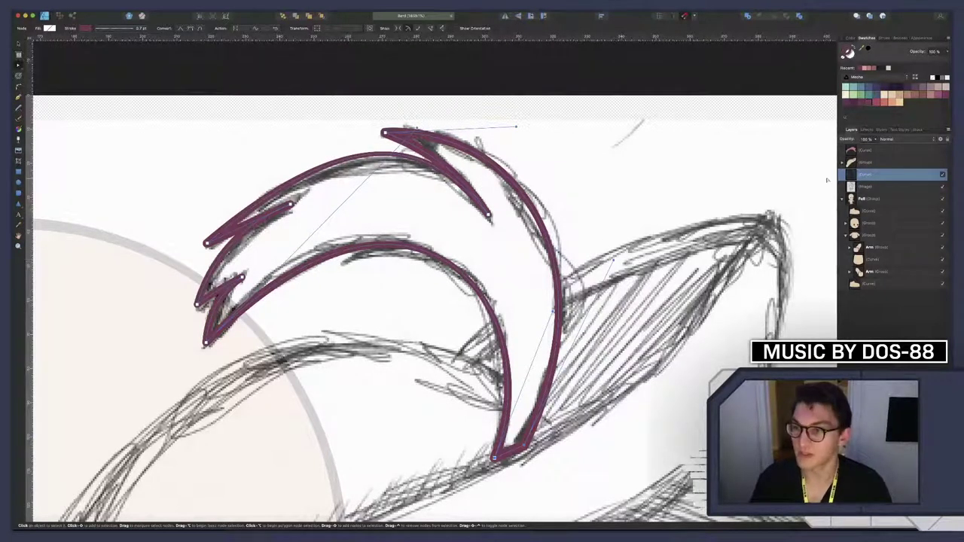
left_click(880, 108)
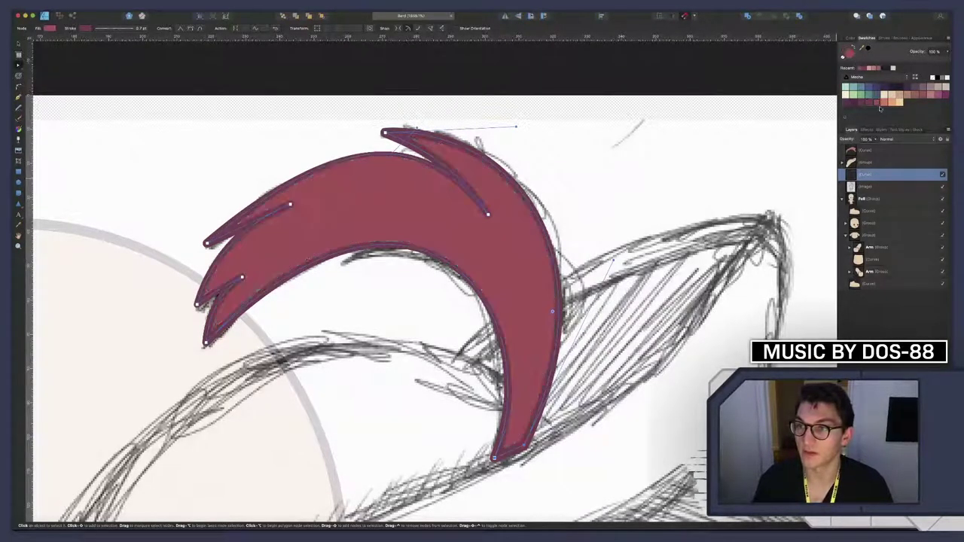
Show the hat group again and place the feather curve inside it, directly beneath the front brim curve
left_click_drag(884, 175, 875, 157)
left_click(842, 175)
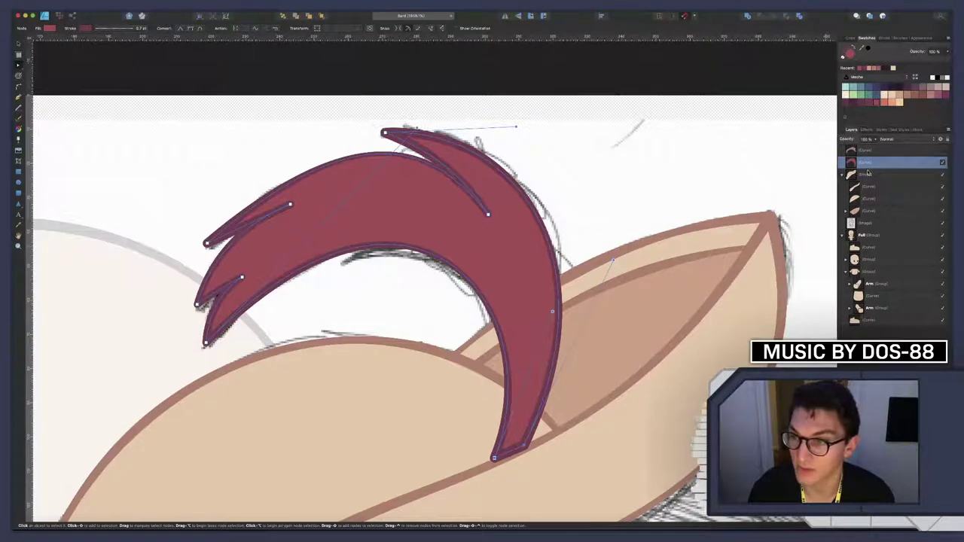
left_click_drag(867, 172, 866, 195)
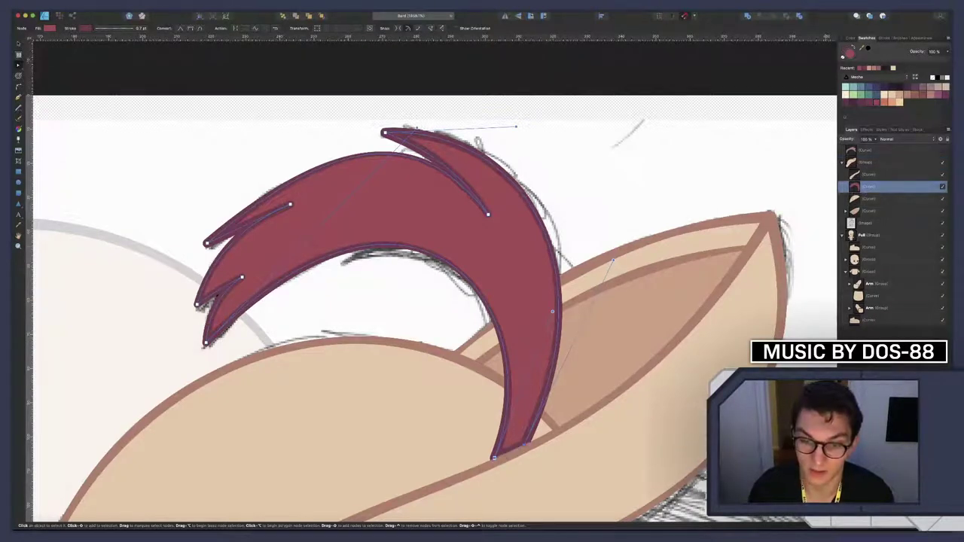
key("Escape")
scroll(495, 480, "down", 3)
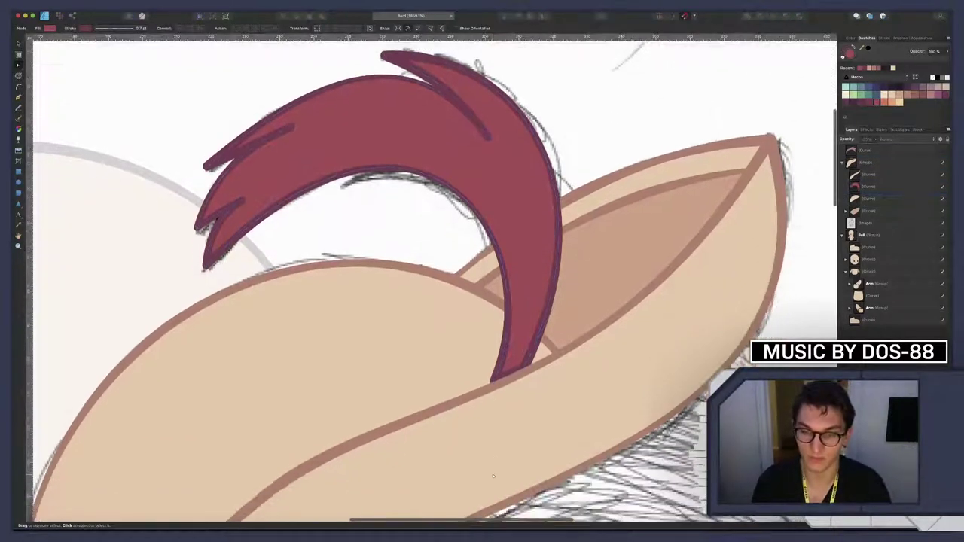
Try to lengthen the feather's upper tip and reshape the notch beneath it by moving their nodes and handles
left_click(523, 306)
left_click(866, 186)
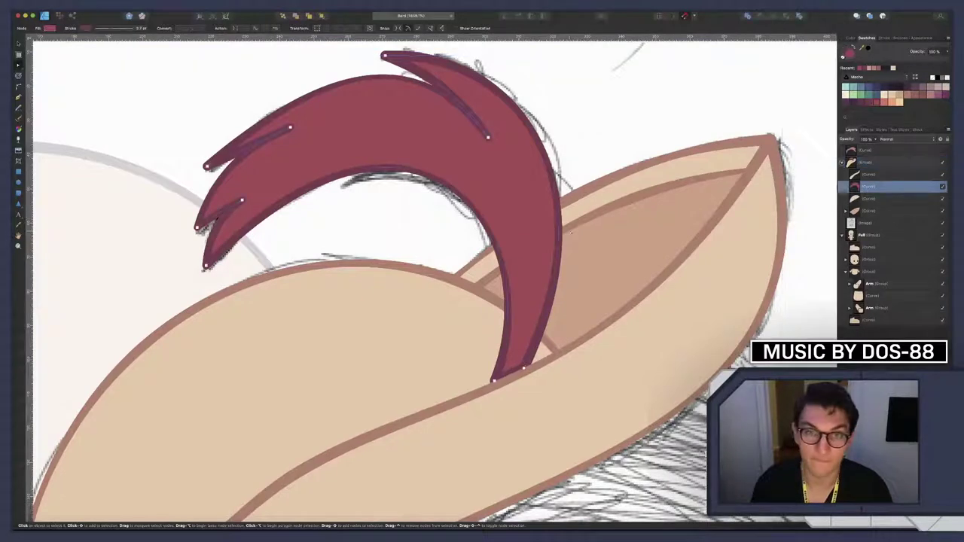
scroll(403, 338, "up", 3)
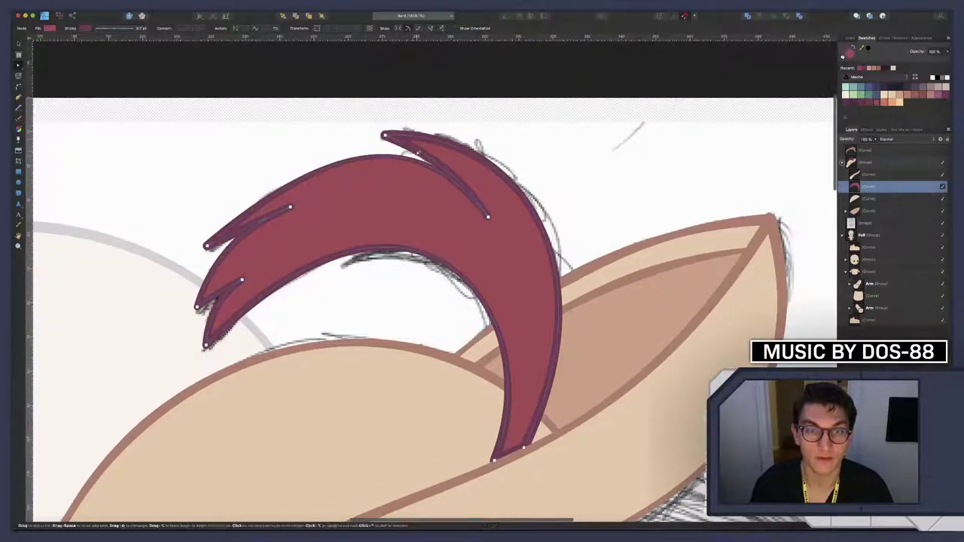
left_click_drag(384, 135, 368, 134)
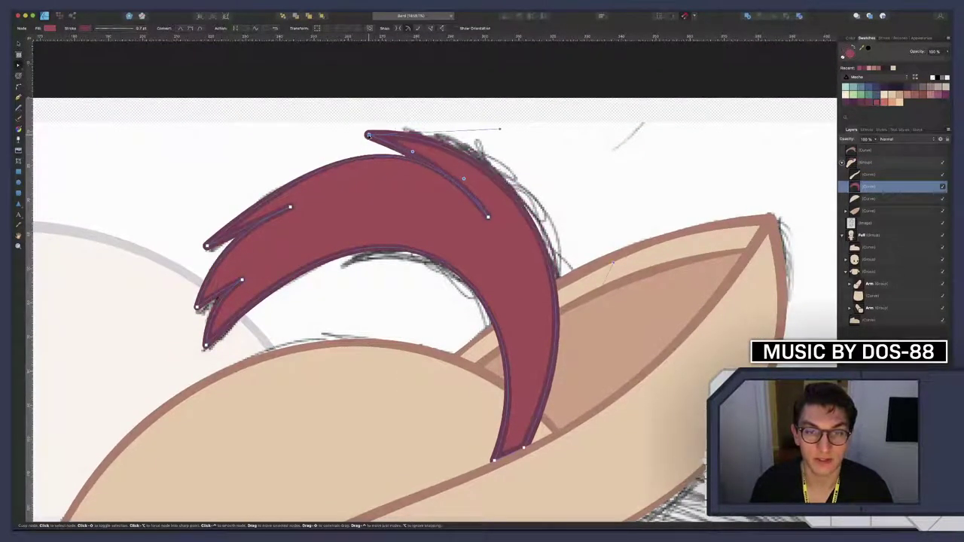
left_click_drag(500, 130, 521, 130)
left_click_drag(488, 217, 488, 207)
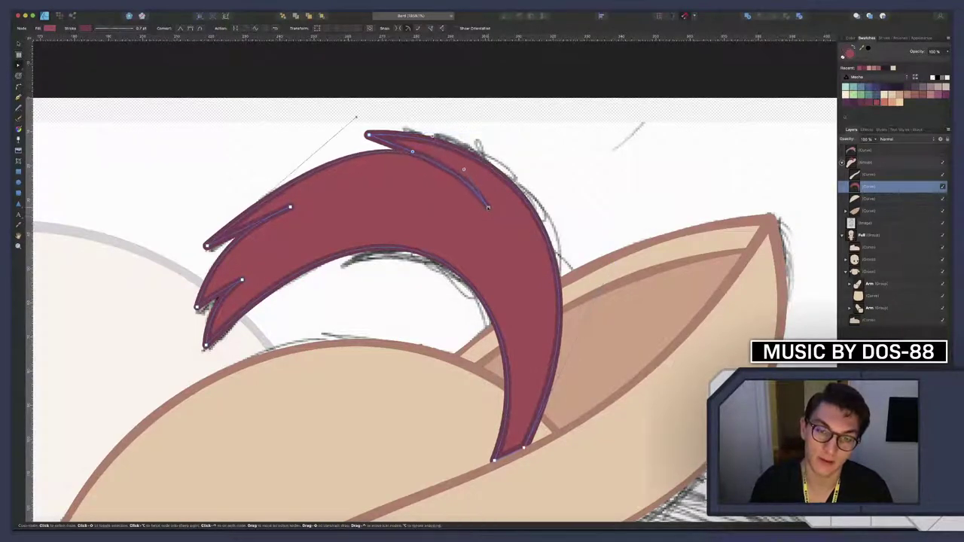
left_click_drag(432, 136, 418, 147)
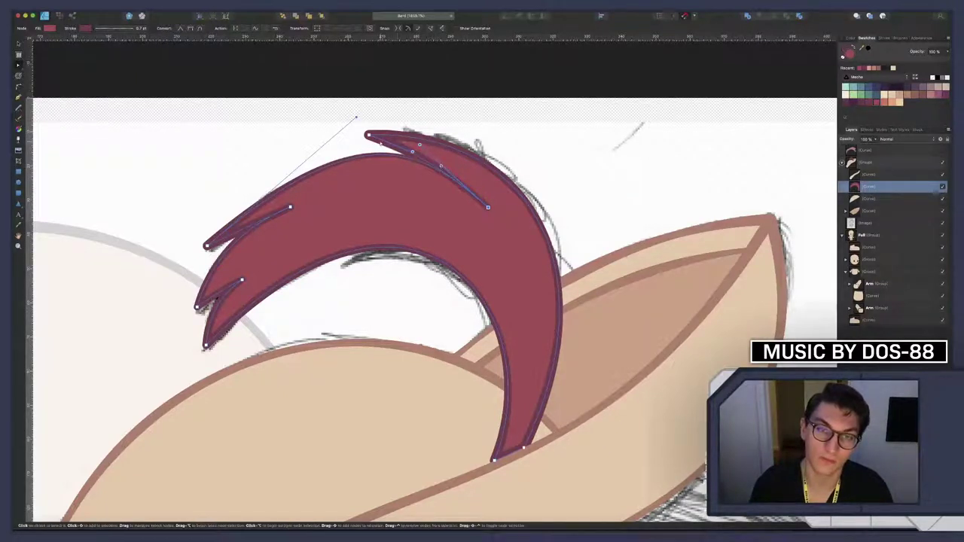
left_click_drag(411, 152, 425, 154)
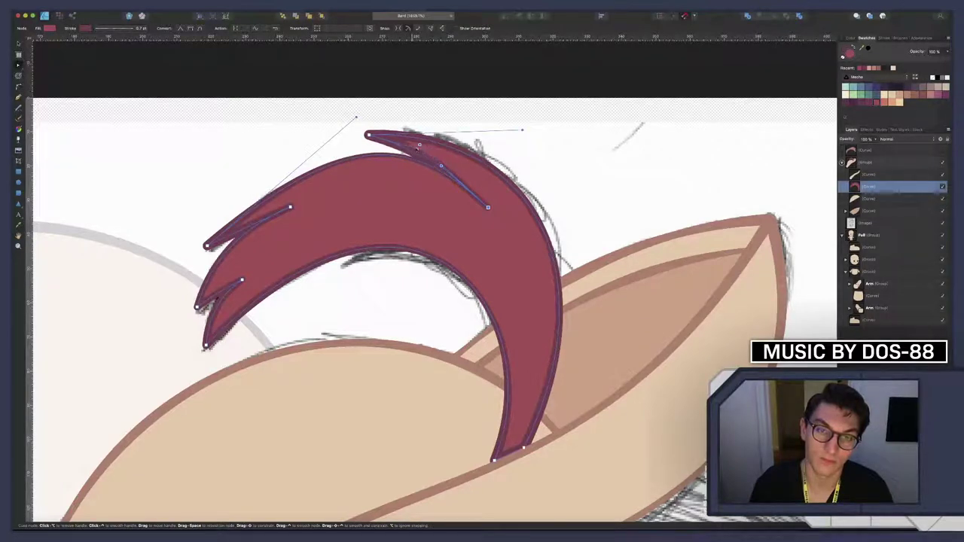
Undo the node and handle changes made to the feather's upper tip and notch
left_click(564, 224)
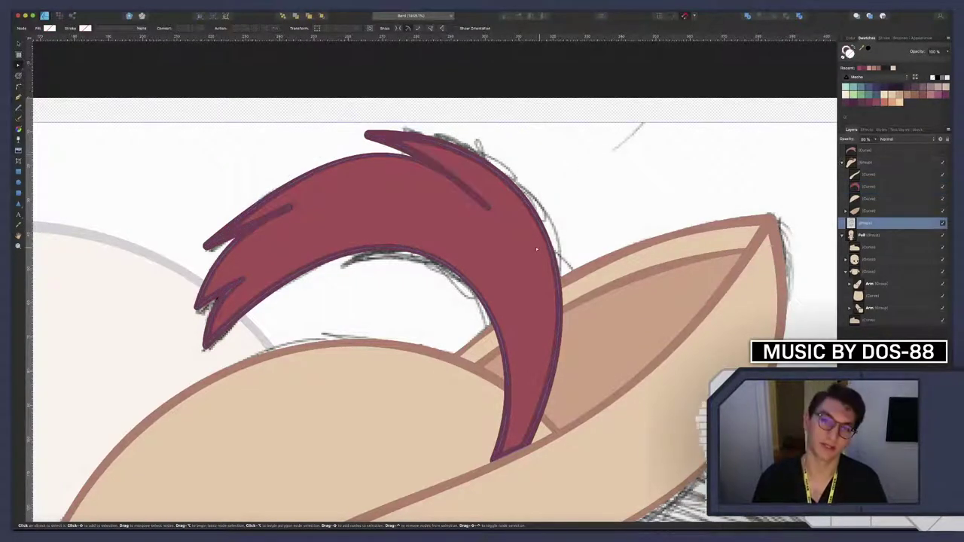
left_click(536, 246)
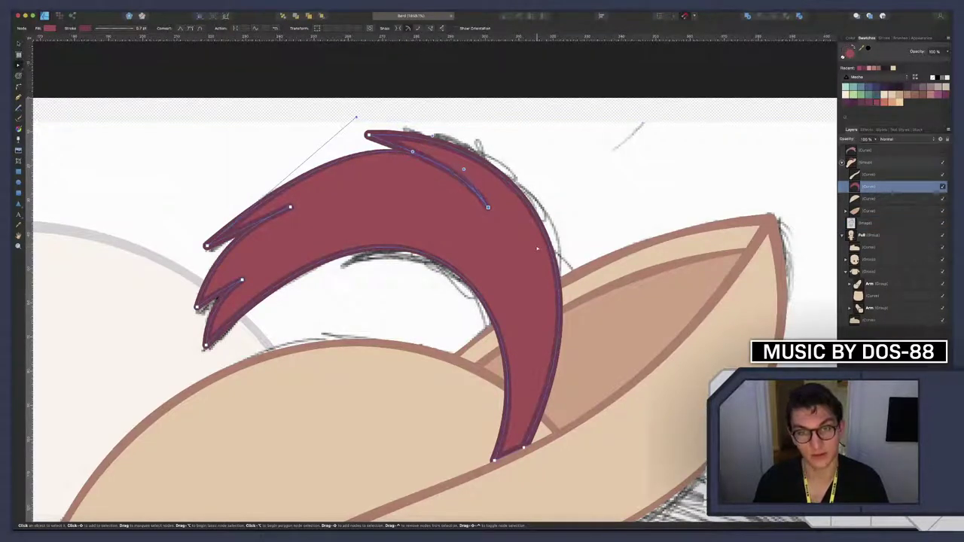
key("Down")
key("Down")
key("Down")
key("super+z")
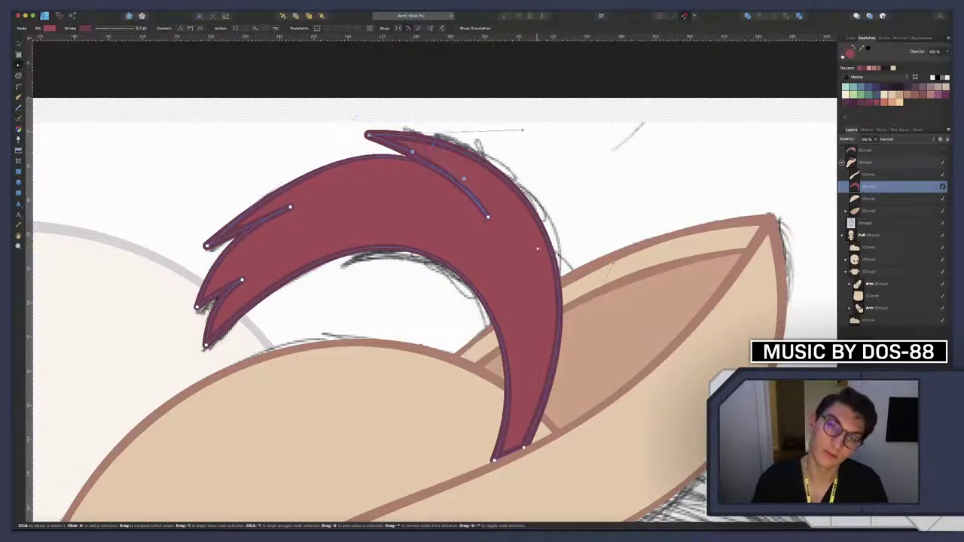
key("super+z")
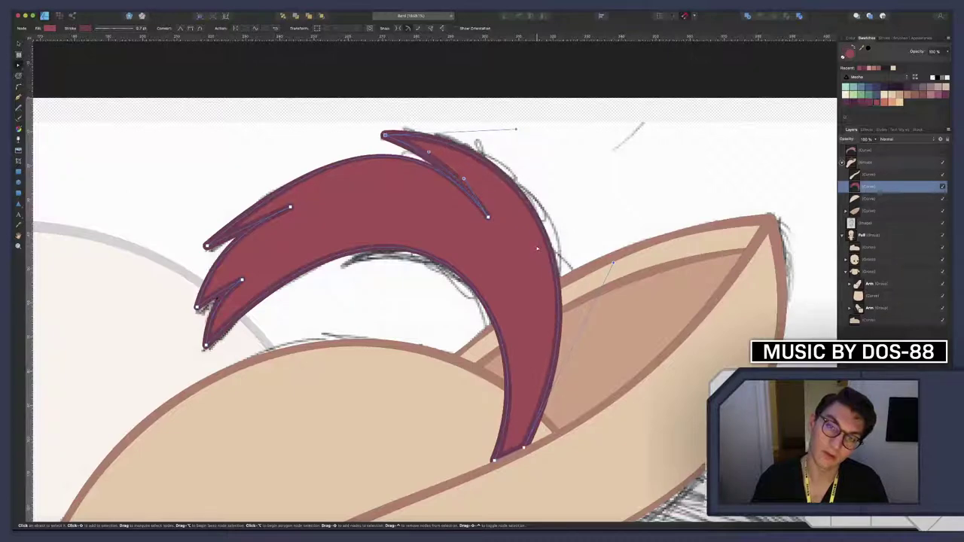
Reshape the notch beneath the feather's upper tip by pulling the curve handles of its inner node slightly outward
left_click(581, 223)
scroll(493, 215, "up", 1)
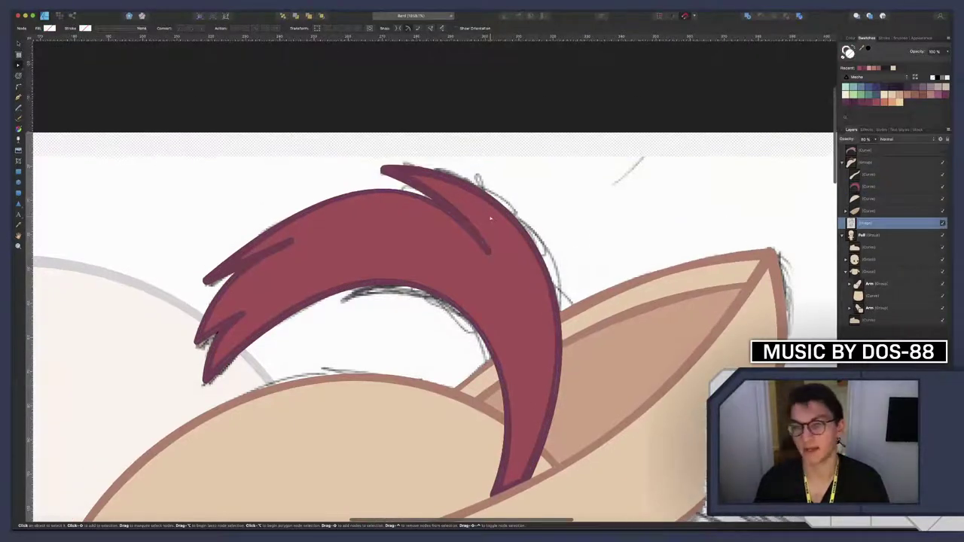
scroll(491, 218, "down", 10)
scroll(482, 218, "up", 8)
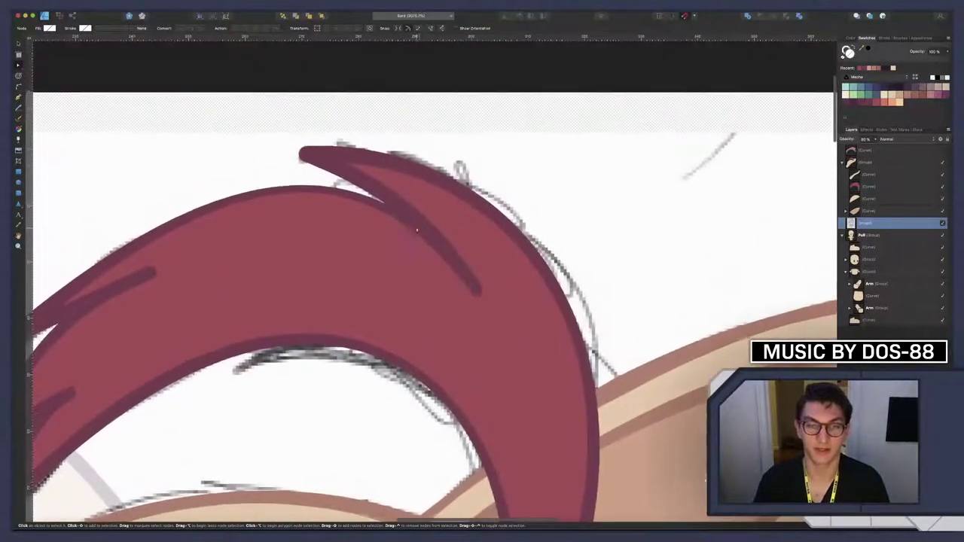
left_click(418, 230)
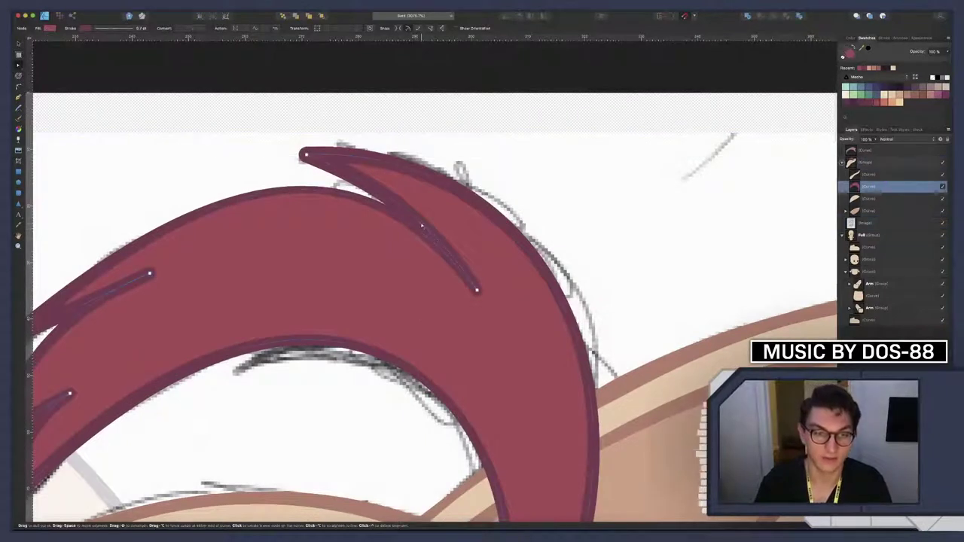
left_click(476, 289)
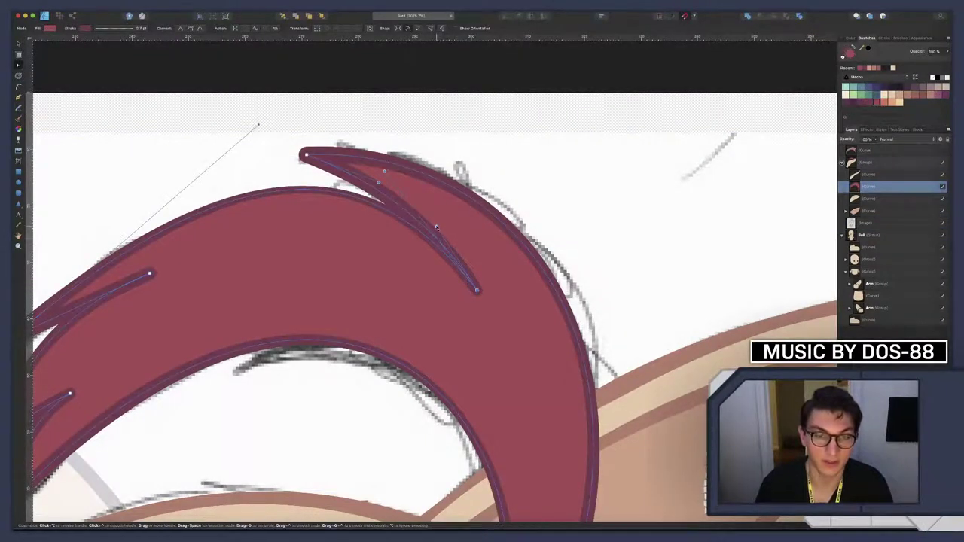
left_click_drag(440, 226, 444, 225)
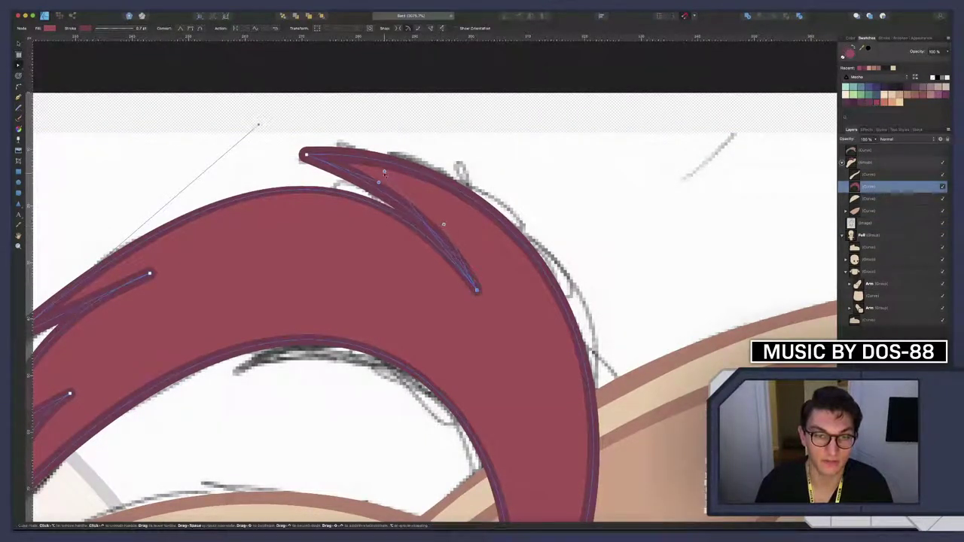
left_click_drag(385, 171, 400, 172)
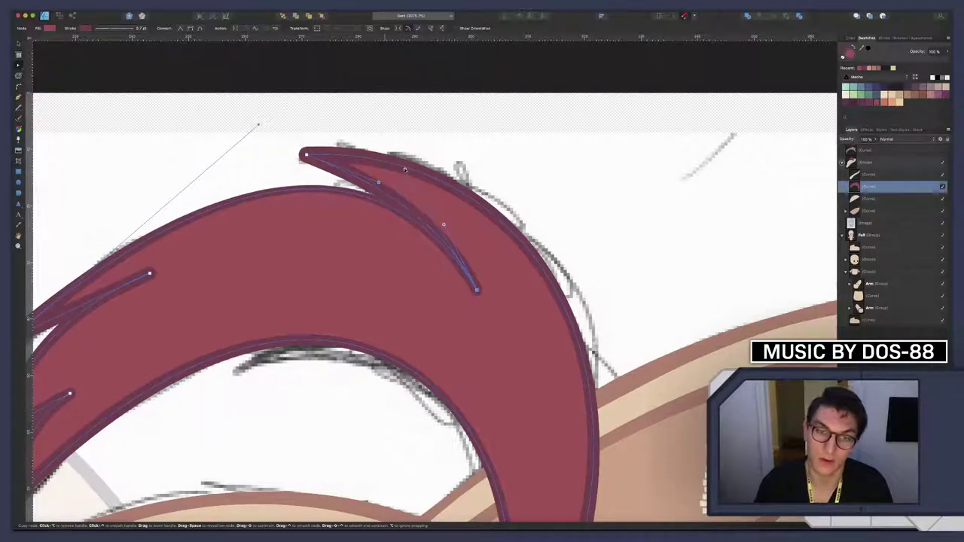
key("v")
left_click(629, 246)
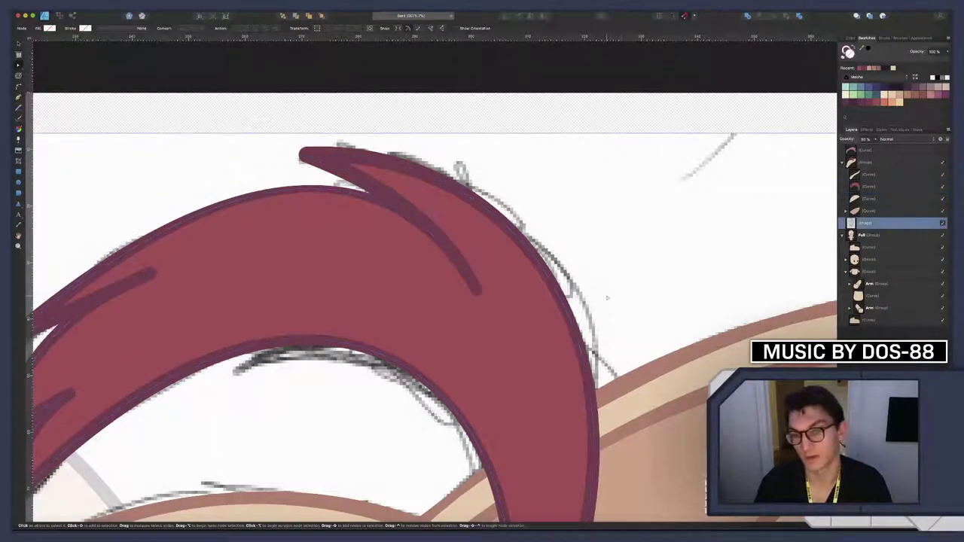
Adjust the curve handles of the upper notch at the feather's split end to open its inner curve
scroll(607, 297, "down", 8)
scroll(586, 292, "up", 6)
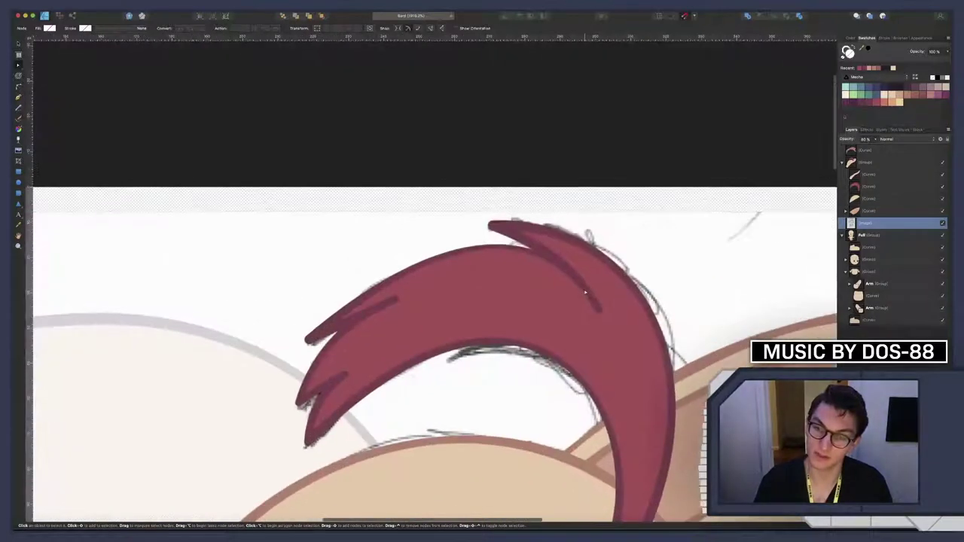
left_click(369, 311)
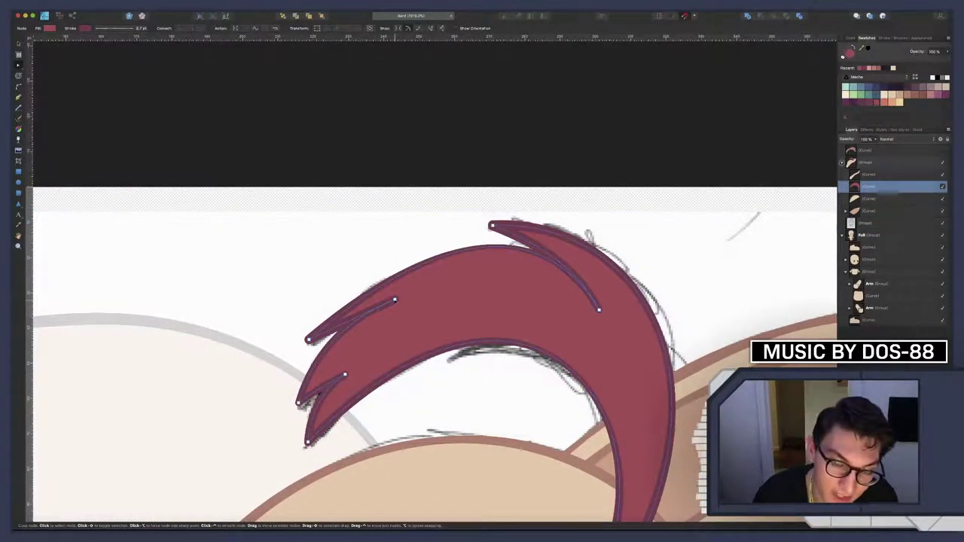
scroll(367, 312, "up", 3)
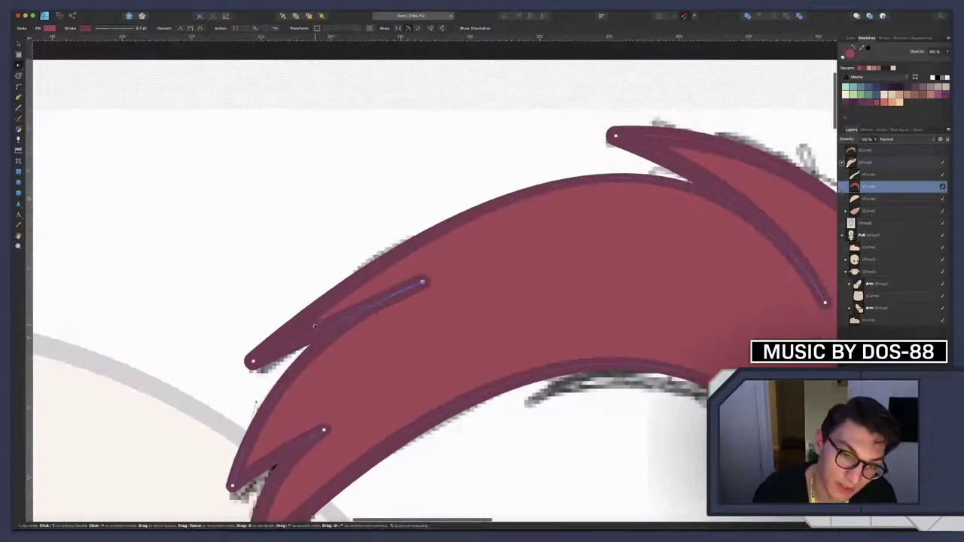
left_click(315, 322)
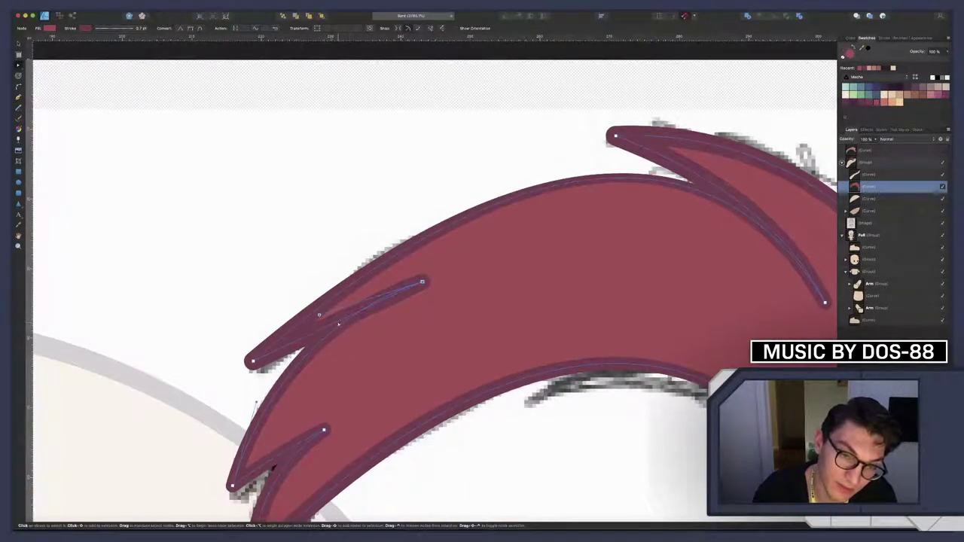
left_click_drag(338, 324, 339, 319)
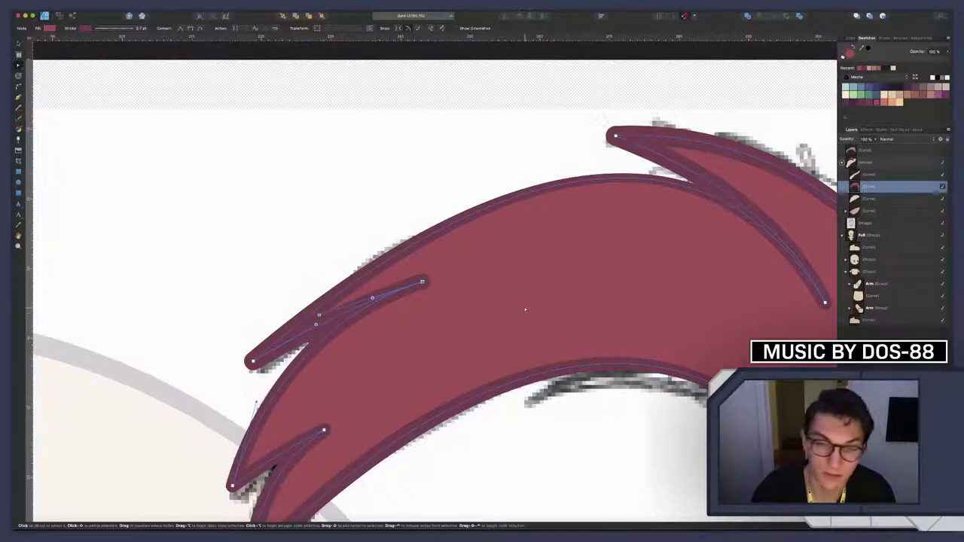
left_click(374, 226)
Set the feather curve's stroke width to 1 pt
scroll(453, 344, "down", 10)
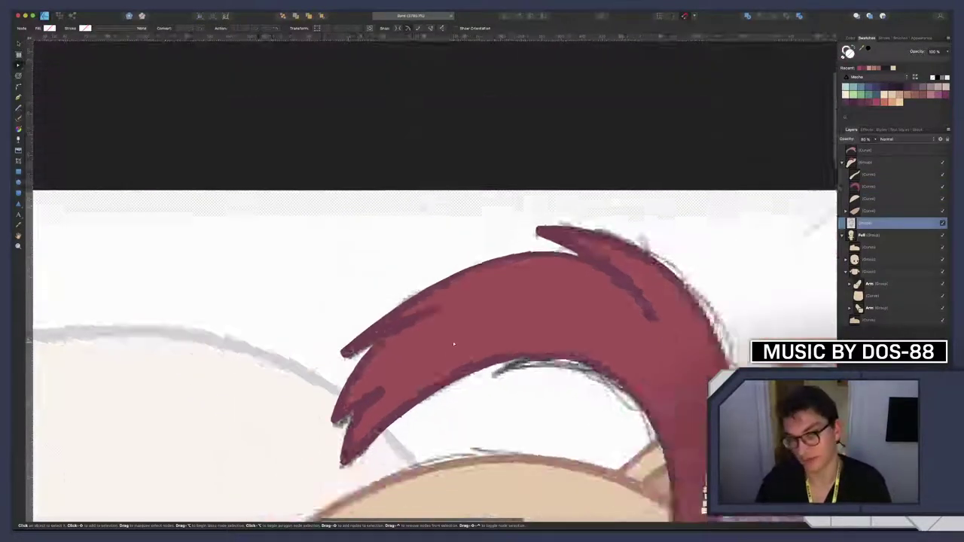
scroll(503, 372, "up", 10)
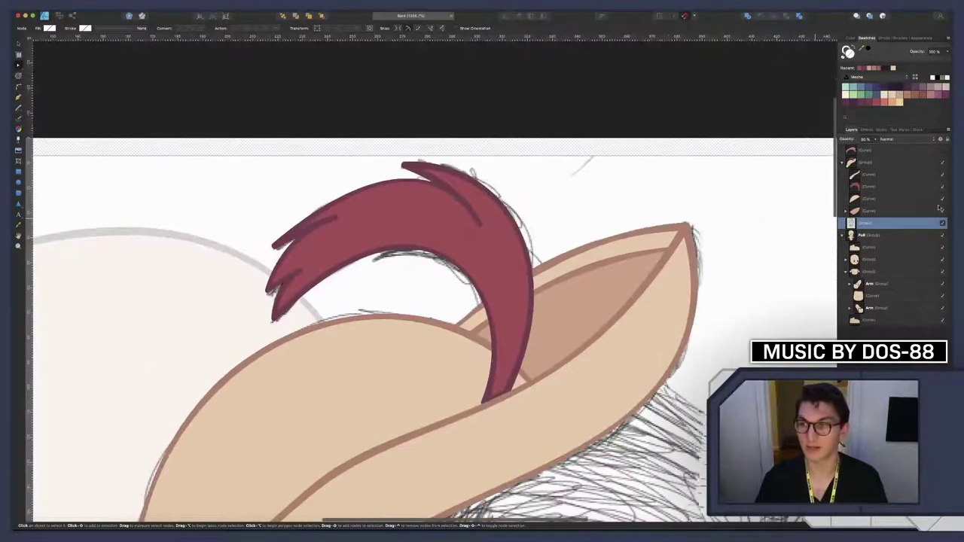
left_click(933, 186)
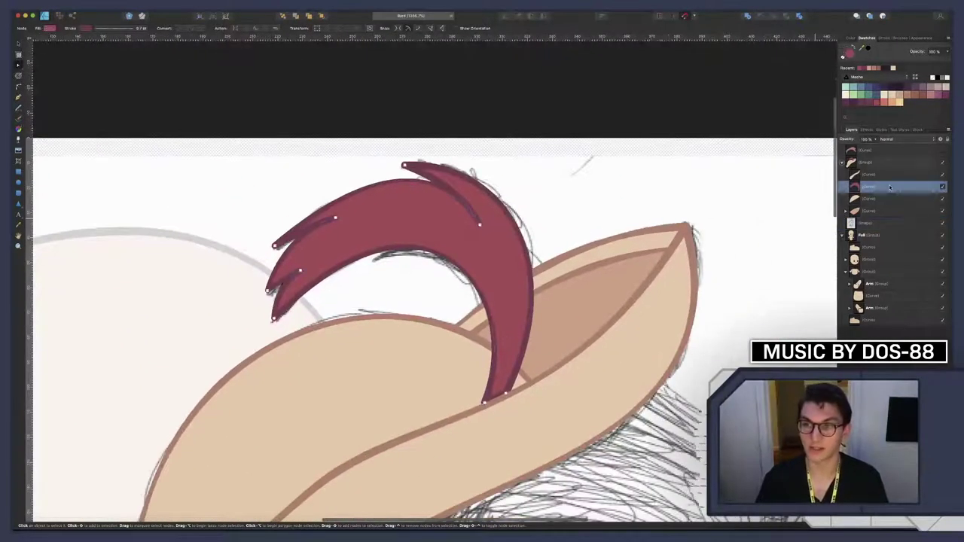
left_click(117, 30)
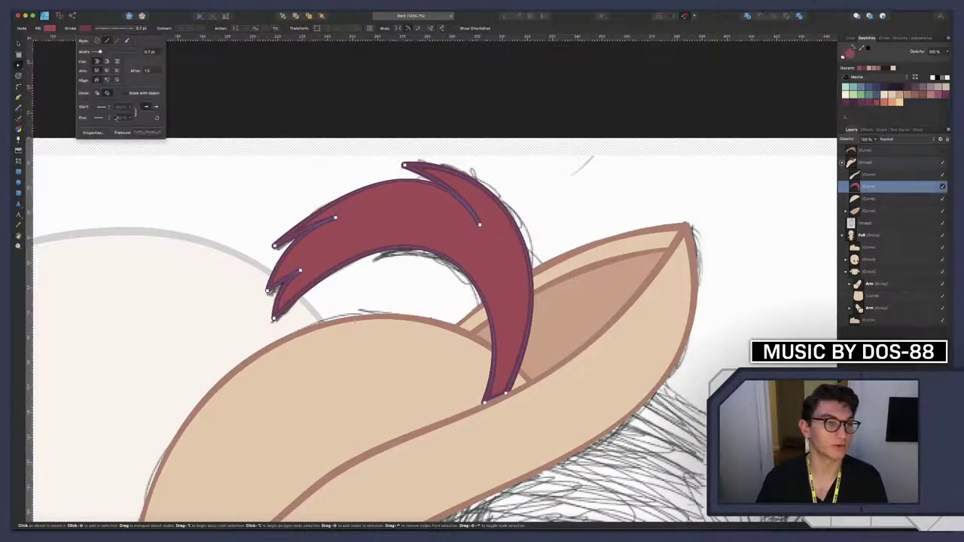
left_click(148, 134)
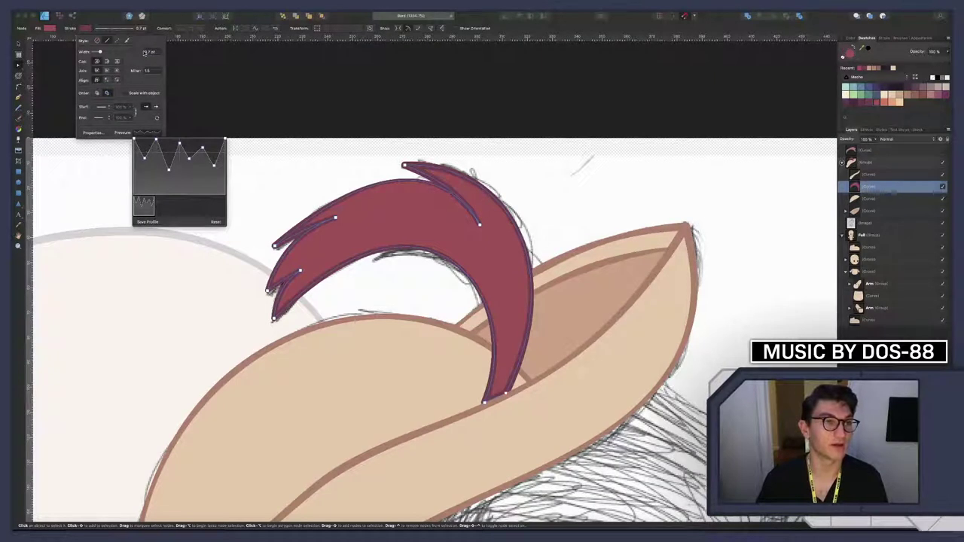
left_click(146, 51)
type("1")
key("Return")
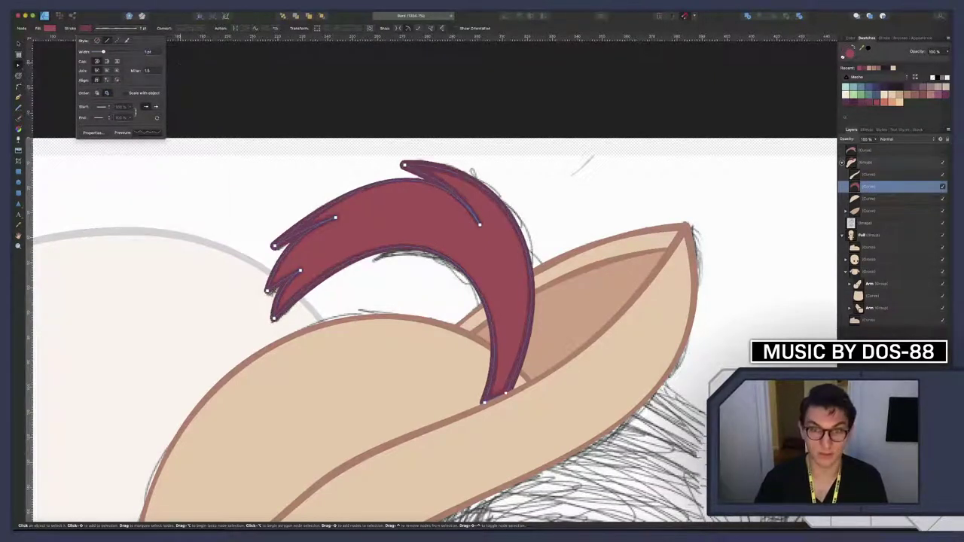
left_click(570, 236)
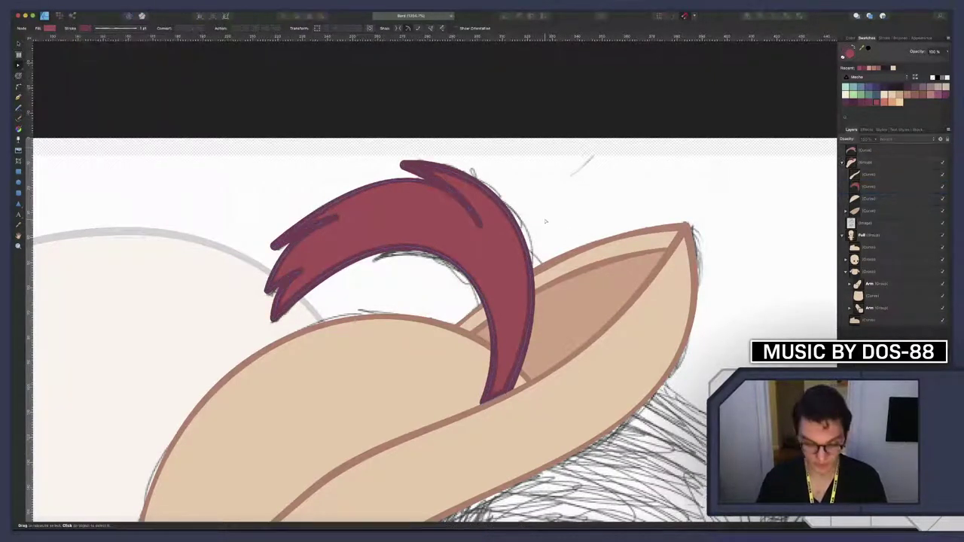
Move the feather curve slightly down so its base tucks behind the hat's front brim
scroll(546, 222, "down", 10)
scroll(542, 219, "up", 4)
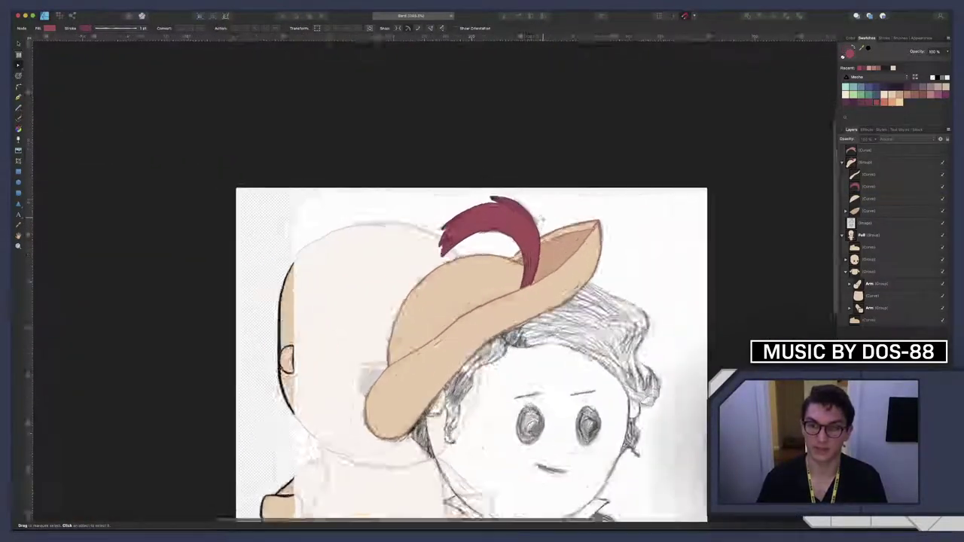
scroll(545, 220, "up", 5)
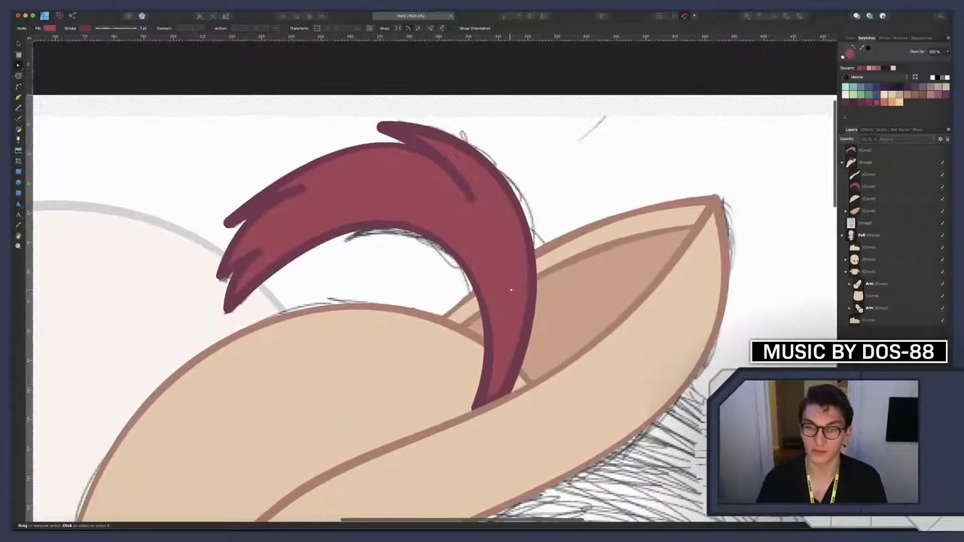
left_click(897, 186)
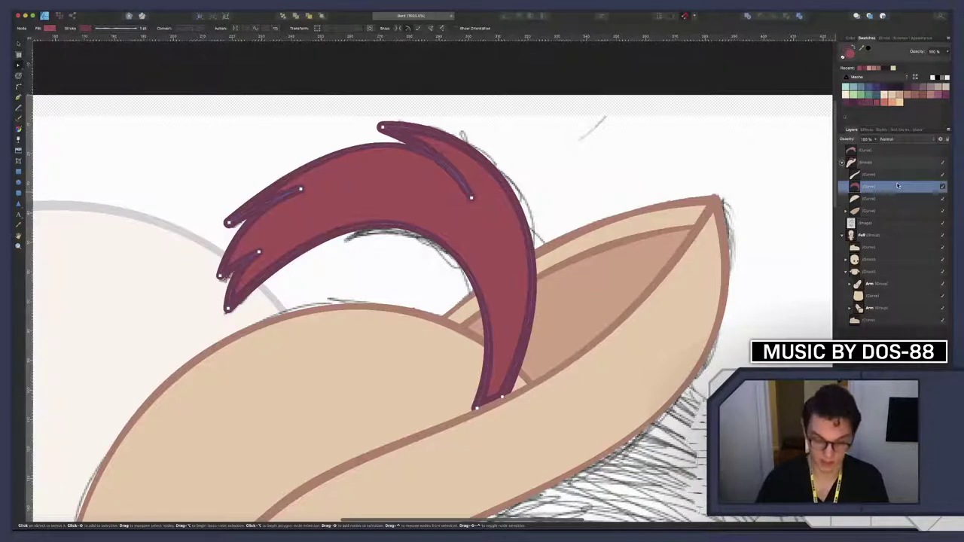
key("v")
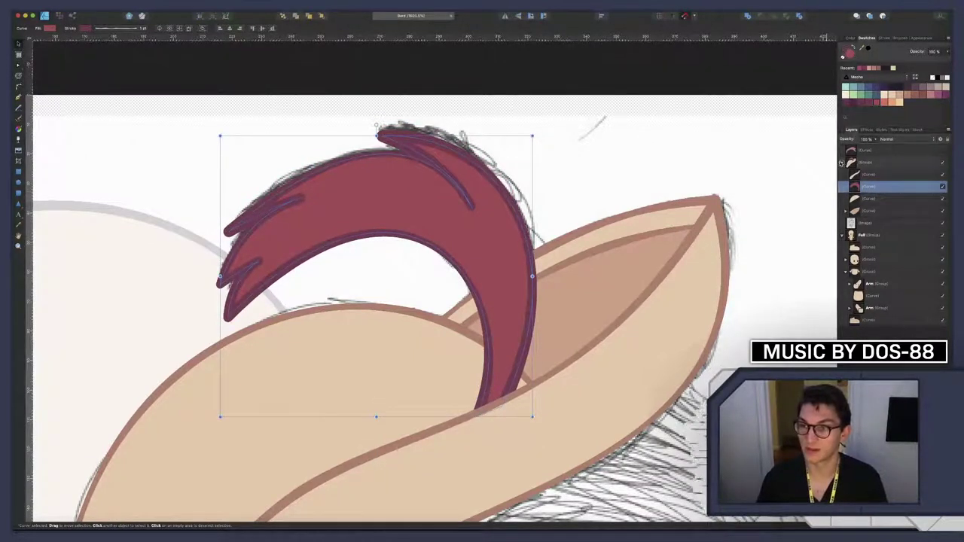
Collapse the hat group and hide the sketch image to view the hat over the character's head
left_click(842, 163)
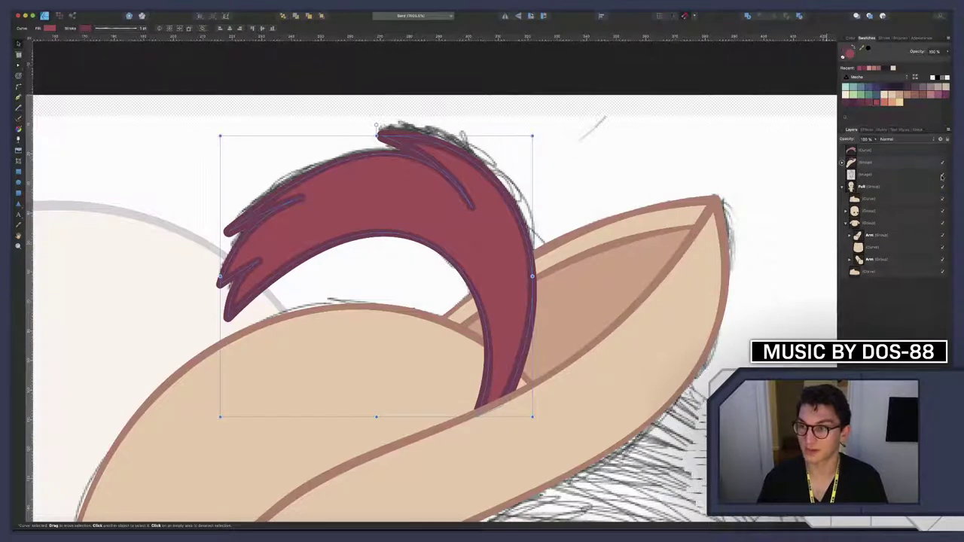
left_click(942, 175)
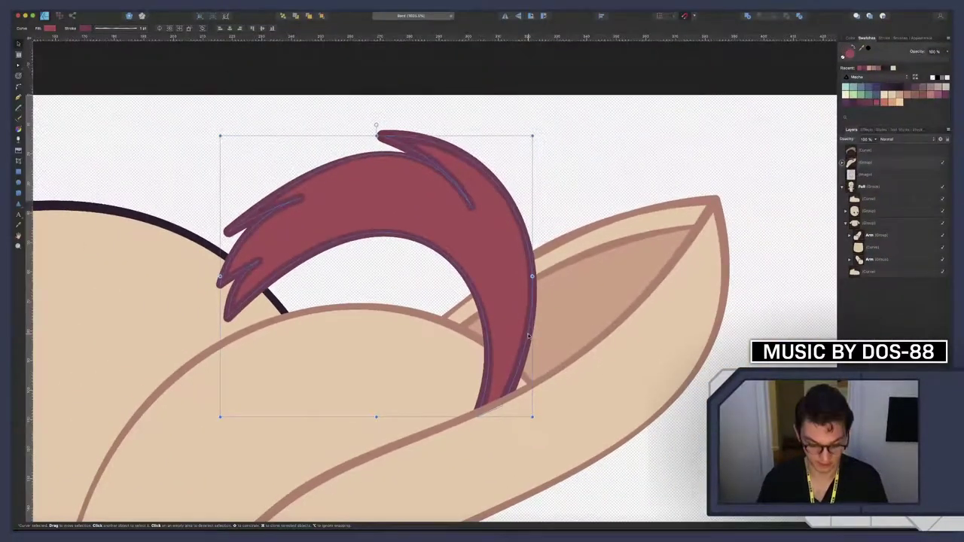
scroll(528, 335, "down", 5)
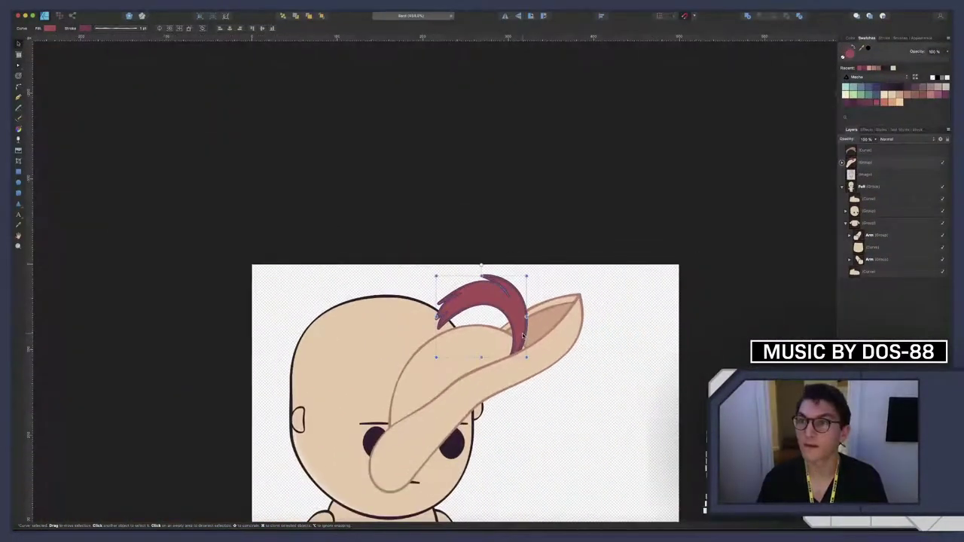
scroll(443, 342, "up", 4)
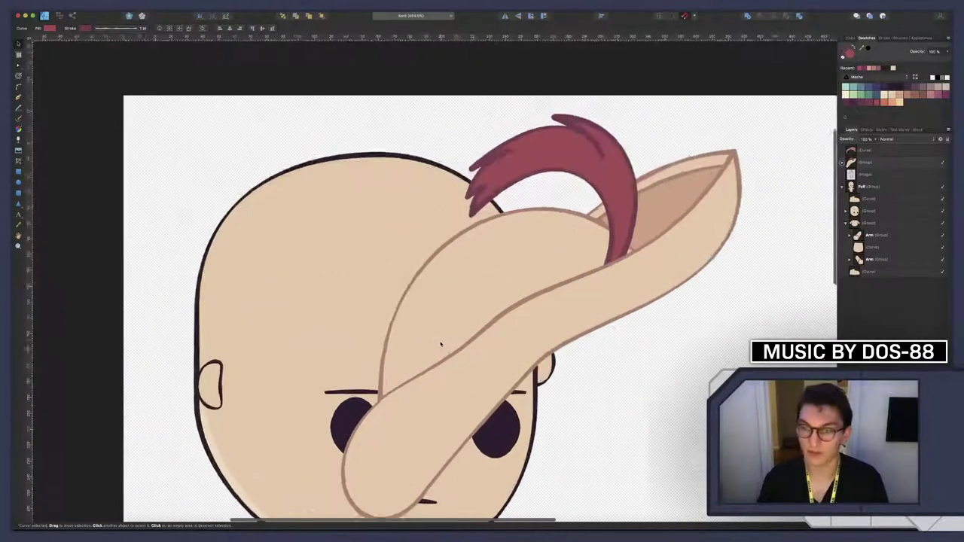
scroll(442, 343, "down", 1)
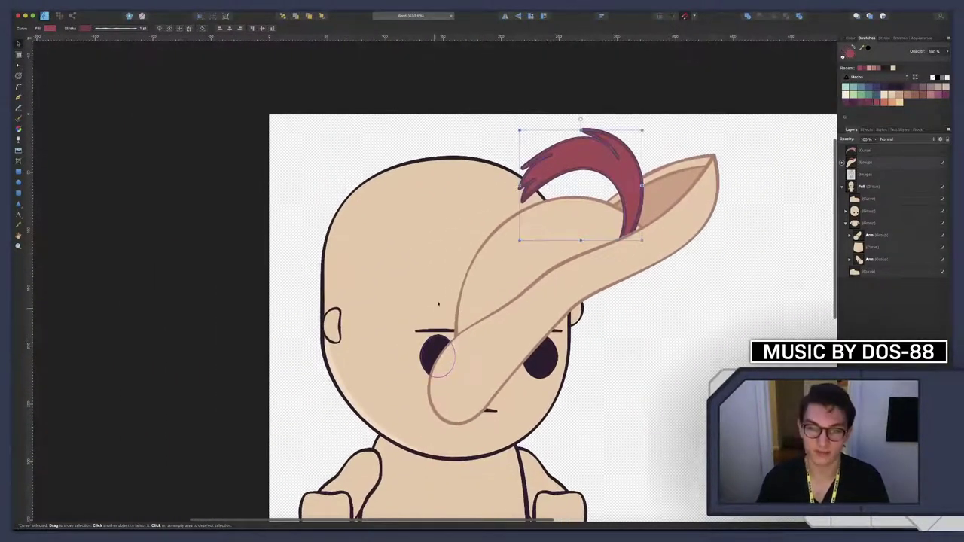
Show the hair curve again and place the hat group above it in the layer order
left_click(942, 162)
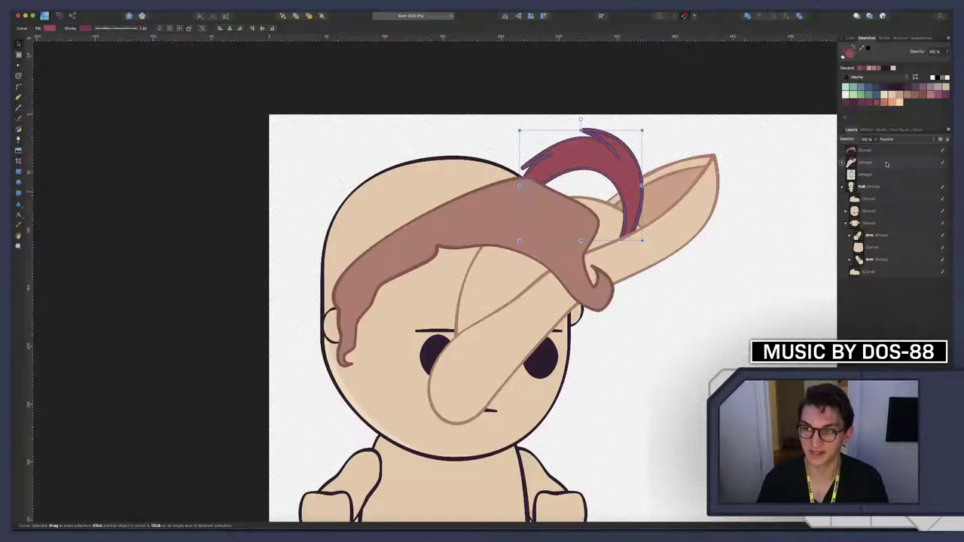
left_click(883, 163)
left_click_drag(882, 154, 881, 147)
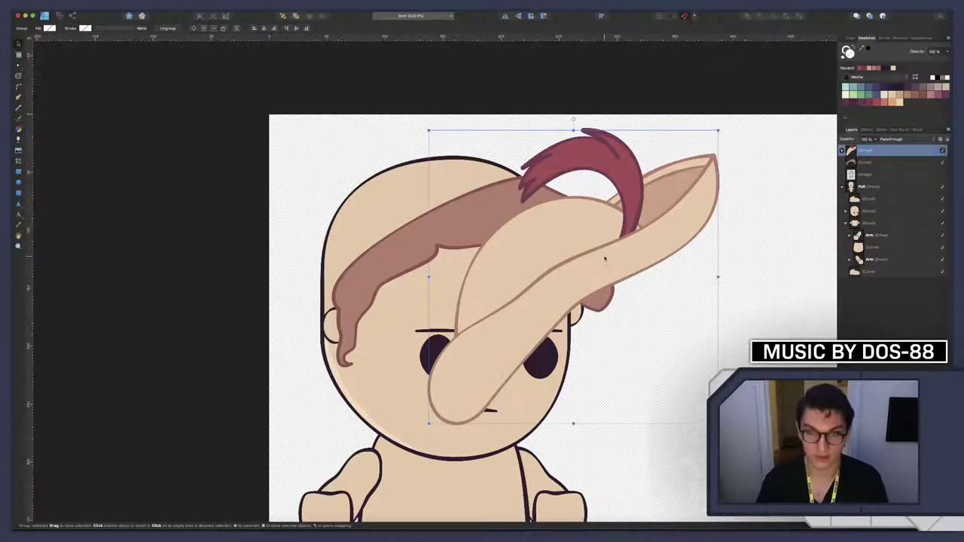
Move the hat group up onto the character's head over the hair, with the sketch image shown again for reference
left_click_drag(604, 258, 445, 178)
left_click(942, 174)
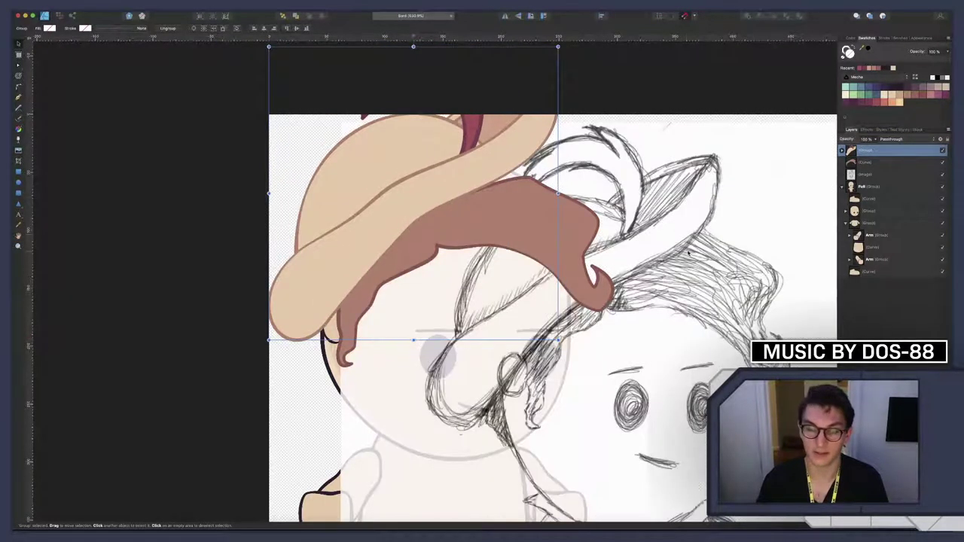
scroll(606, 229, "down", 2)
scroll(606, 228, "up", 3)
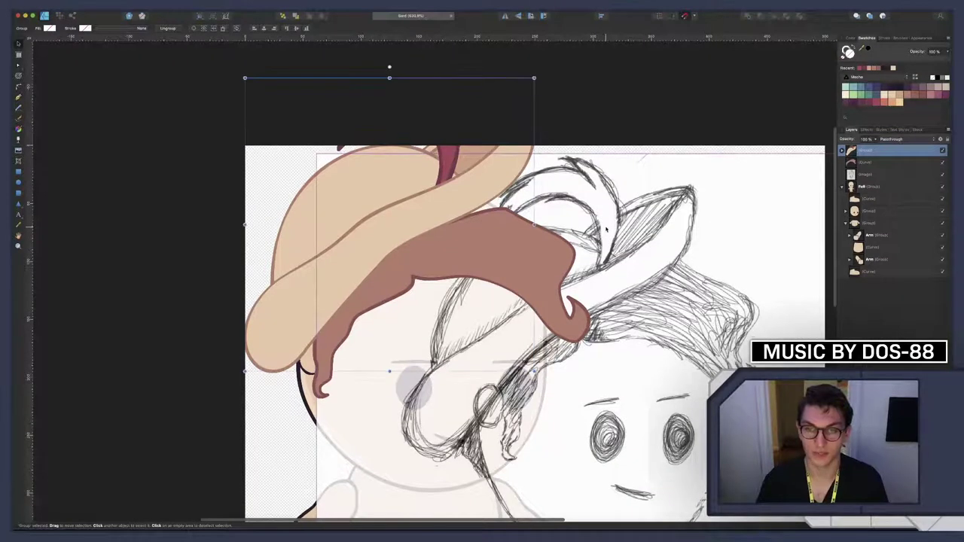
scroll(597, 226, "down", 1)
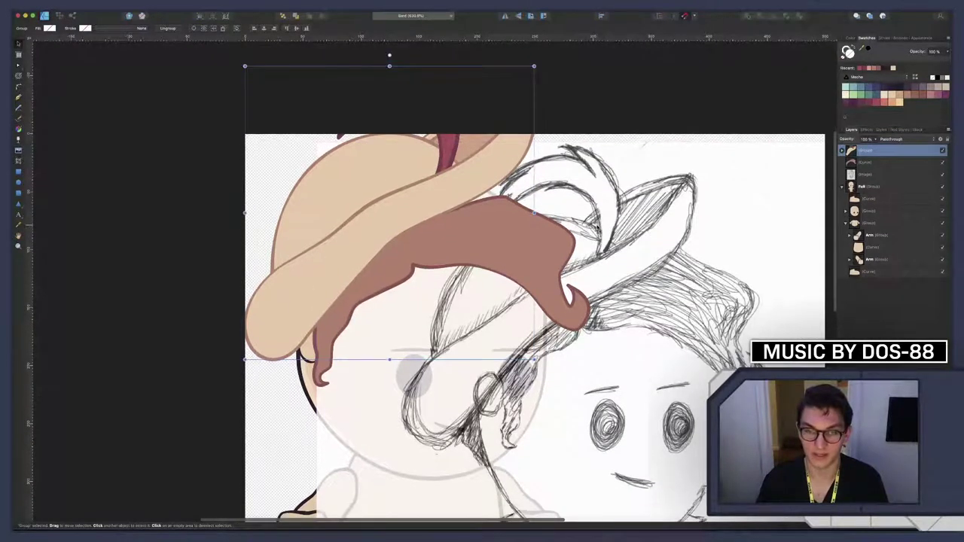
scroll(492, 419, "down", 1)
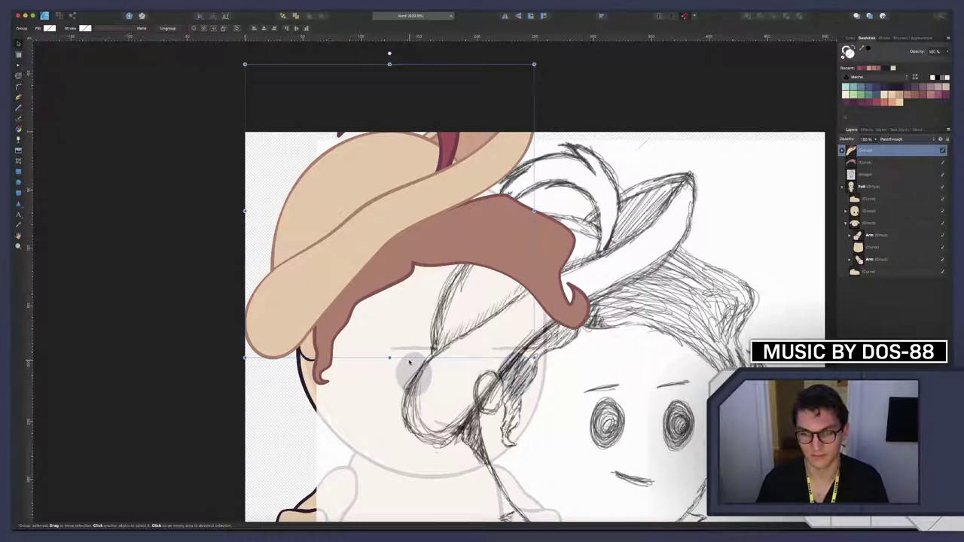
mouse_move(322, 306)
left_mouse_down()
mouse_move(298, 290)
mouse_move(312, 307)
left_mouse_up()
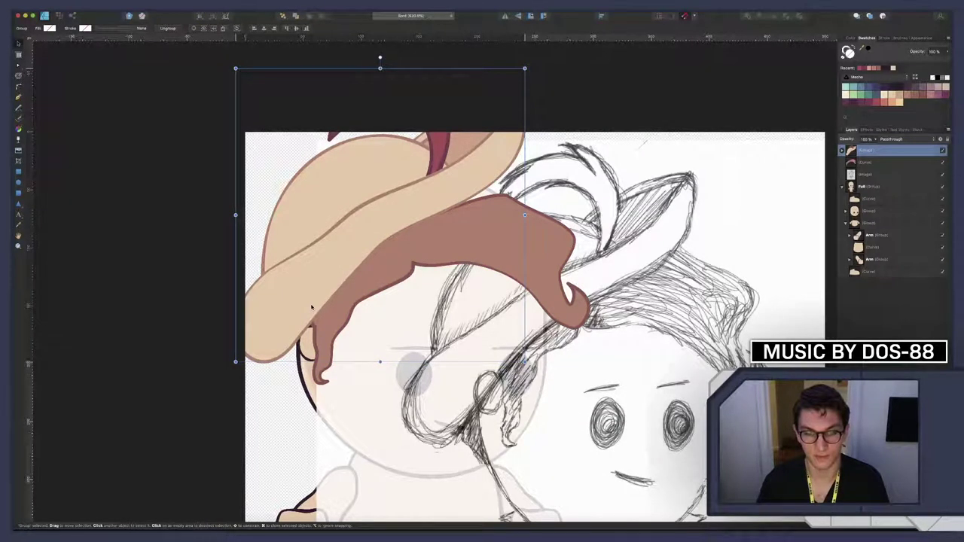
Shift the hat group slightly right over the head and rotate it a few degrees clockwise
mouse_move(311, 307)
left_mouse_down()
mouse_move(256, 295)
mouse_move(318, 282)
mouse_move(327, 297)
mouse_move(319, 305)
left_mouse_up()
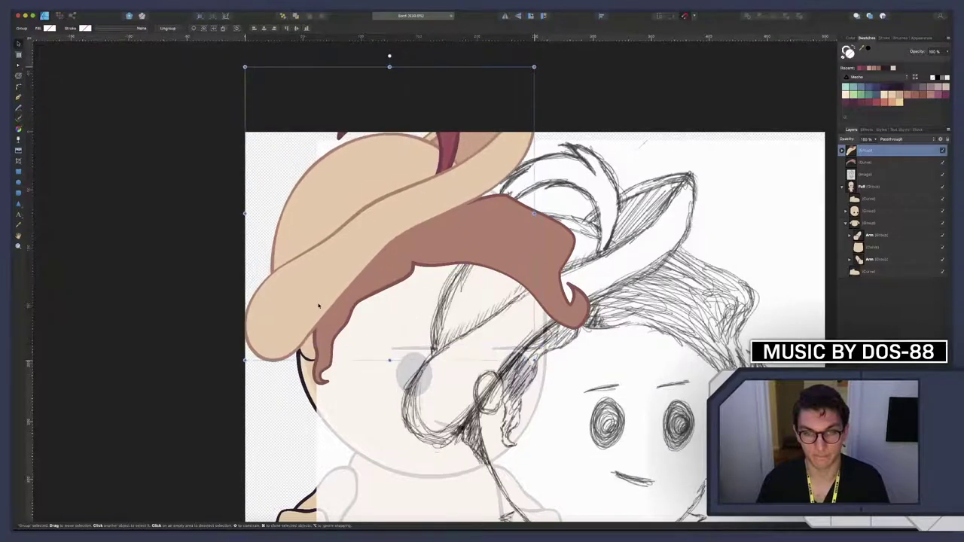
scroll(387, 258, "up", 2)
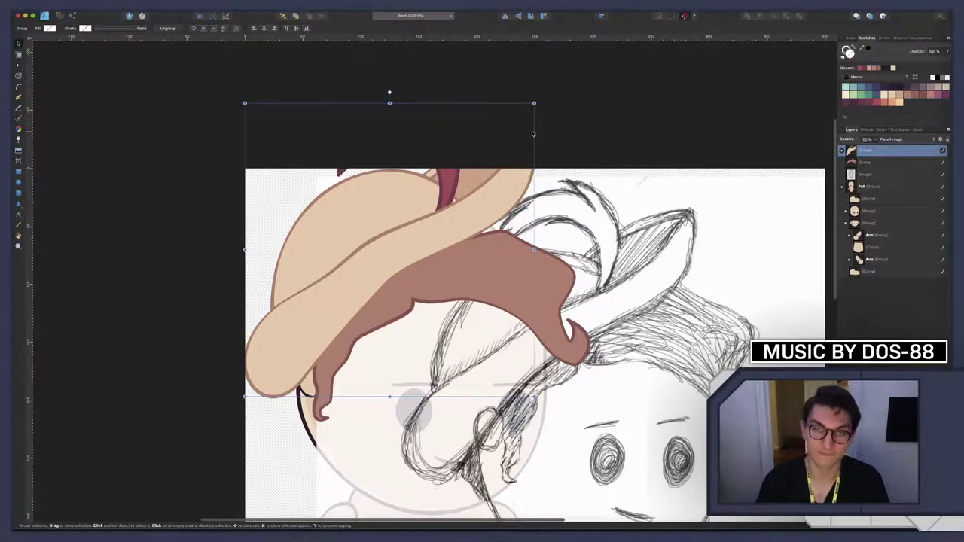
left_click_drag(536, 101, 542, 110)
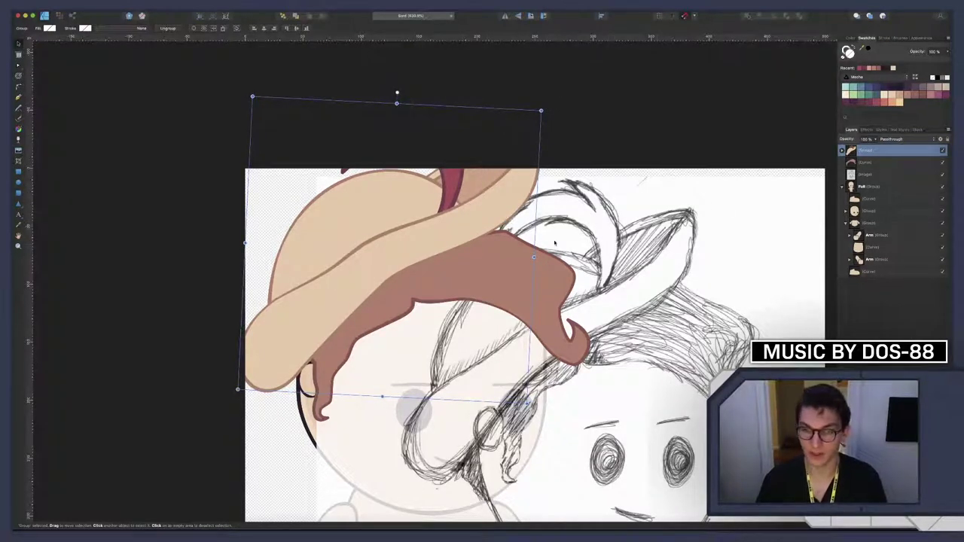
Move the hat, hair, sketch image and full character group together down and slightly right so the whole feather fits inside the canvas
scroll(540, 240, "down", 5)
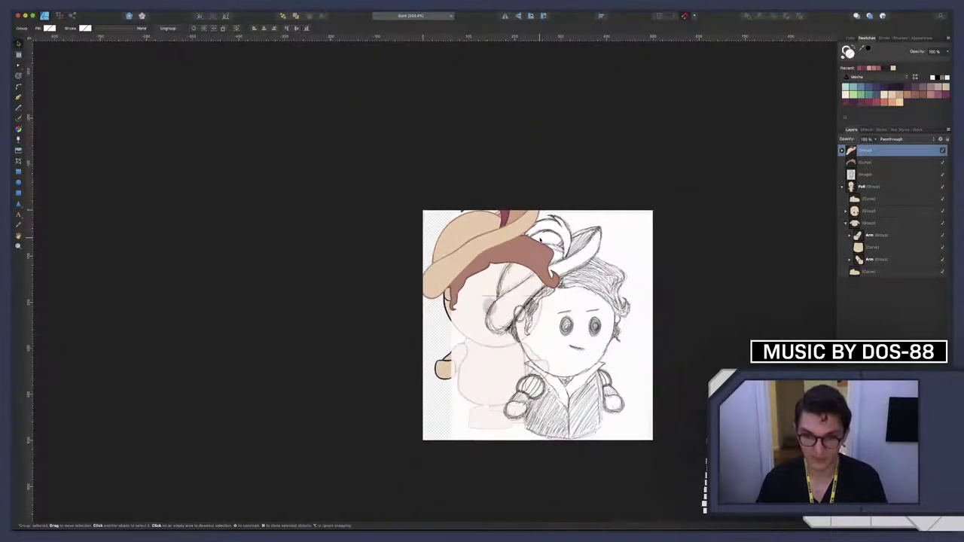
left_click(861, 185, "shift")
key("a")
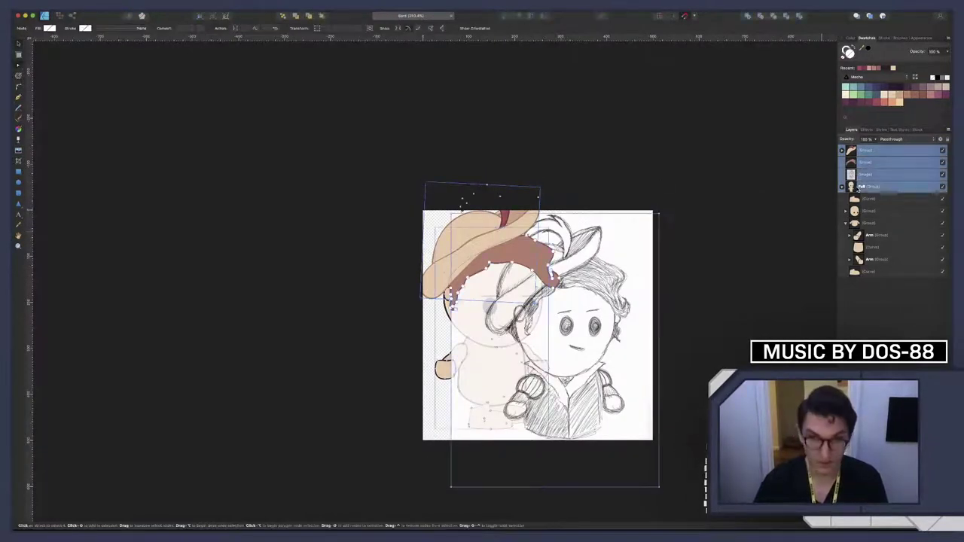
key("shift+Down")
key("shift+Down")
key("Down")
key("Down")
key("Down")
key("Down")
key("Down")
key("Down")
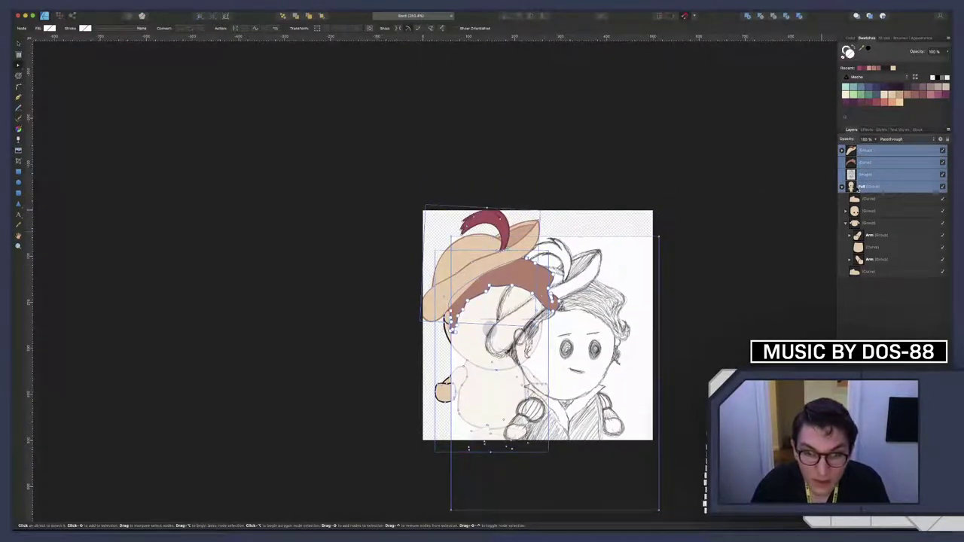
key("Right")
key("Right")
key("Right")
key("shift+Up")
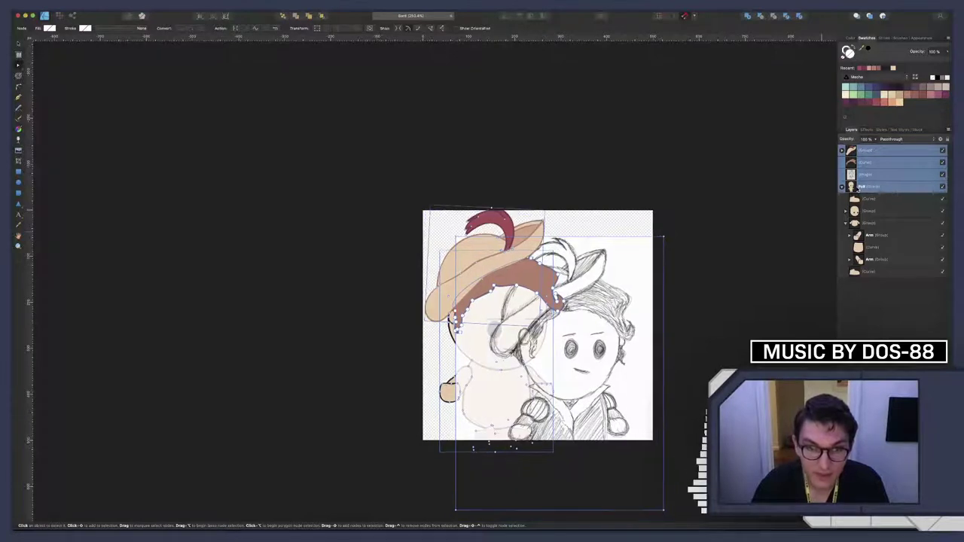
key("shift+Down")
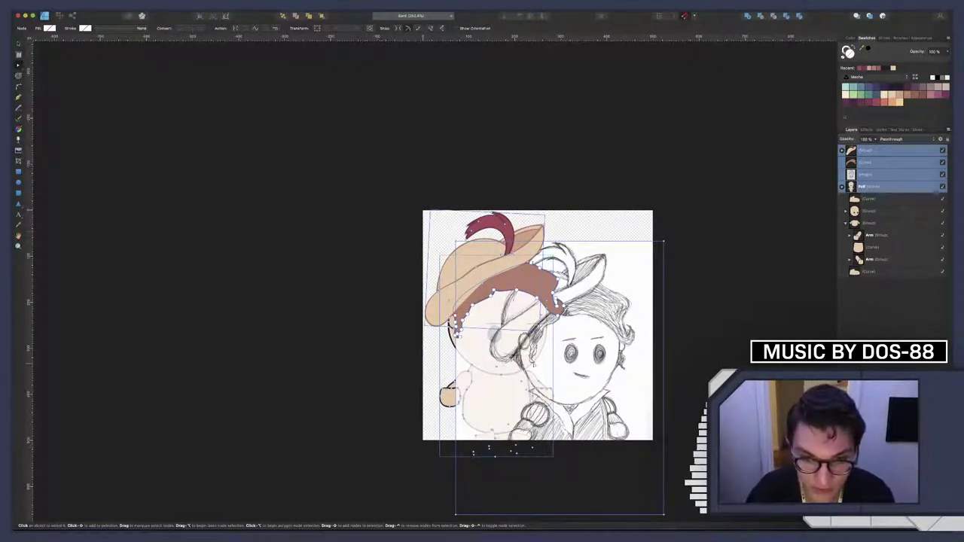
scroll(512, 354, "up", 3)
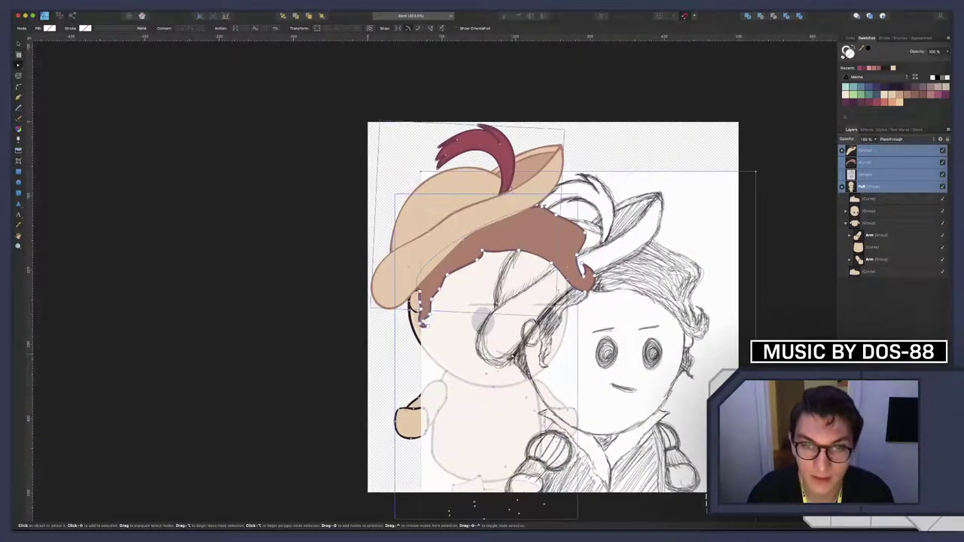
scroll(435, 293, "up", 2)
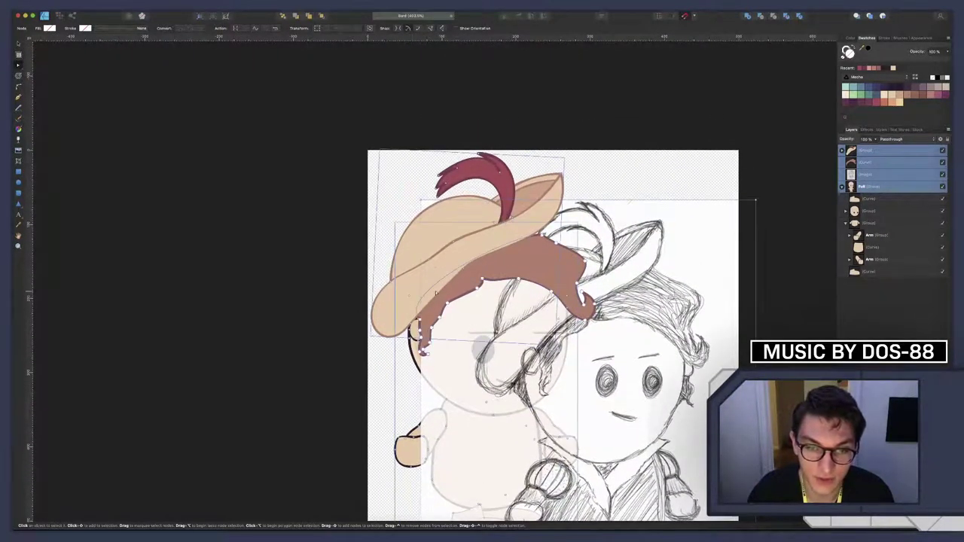
Move the hat, hair, sketch image and character group together up until the character's feet lie inside the canvas
left_click(430, 242)
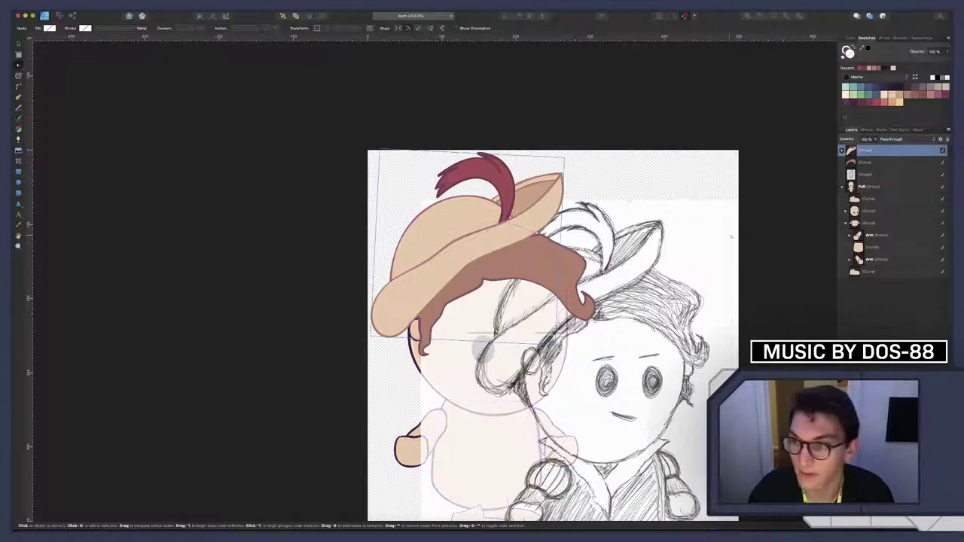
left_click(863, 188, "shift")
key("v")
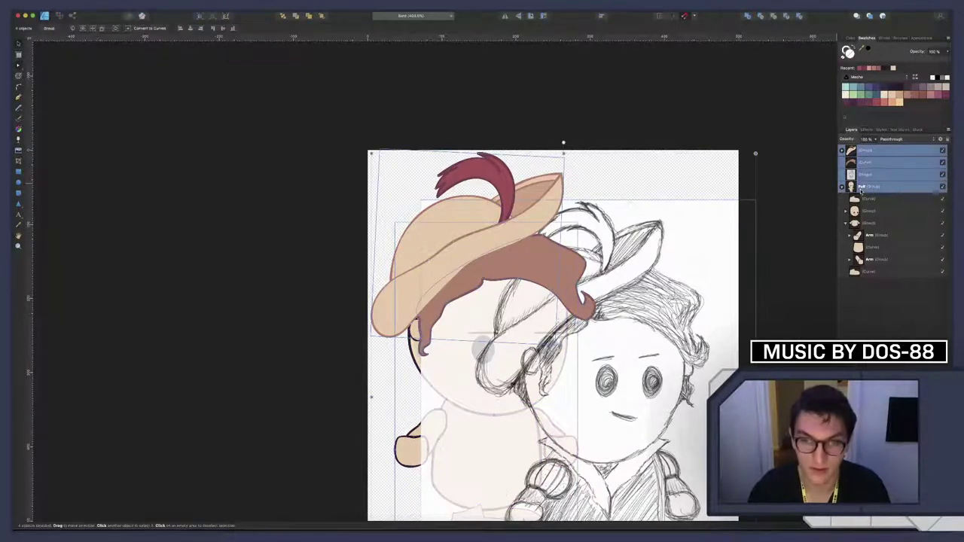
key("shift+Up")
key("shift+Up")
key("shift+Up")
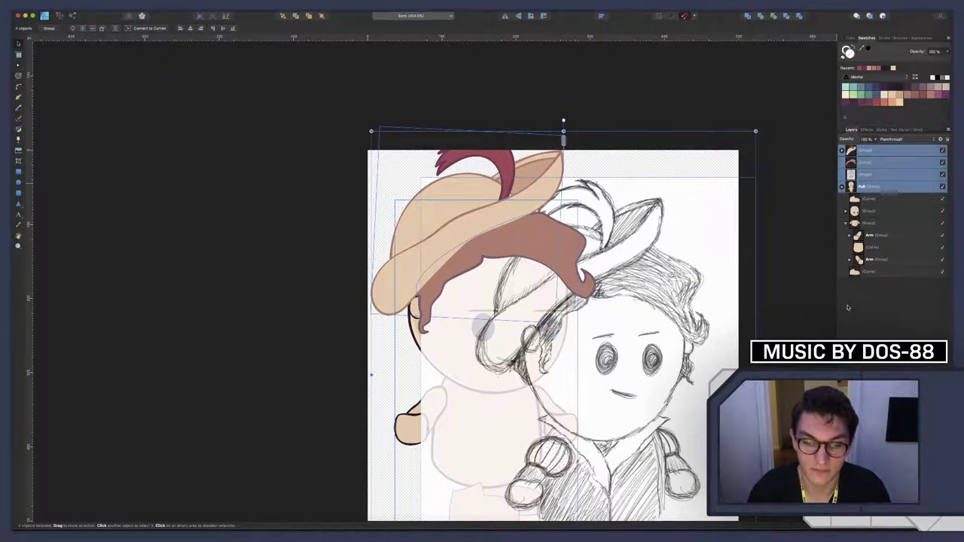
scroll(562, 316, "down", 2)
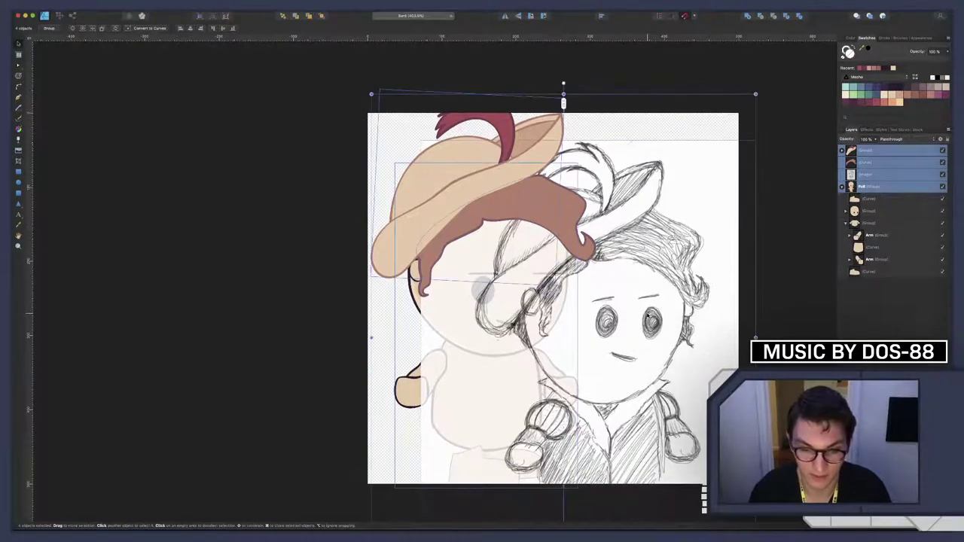
key("shift+Down")
key("shift+Up")
key("shift+Up")
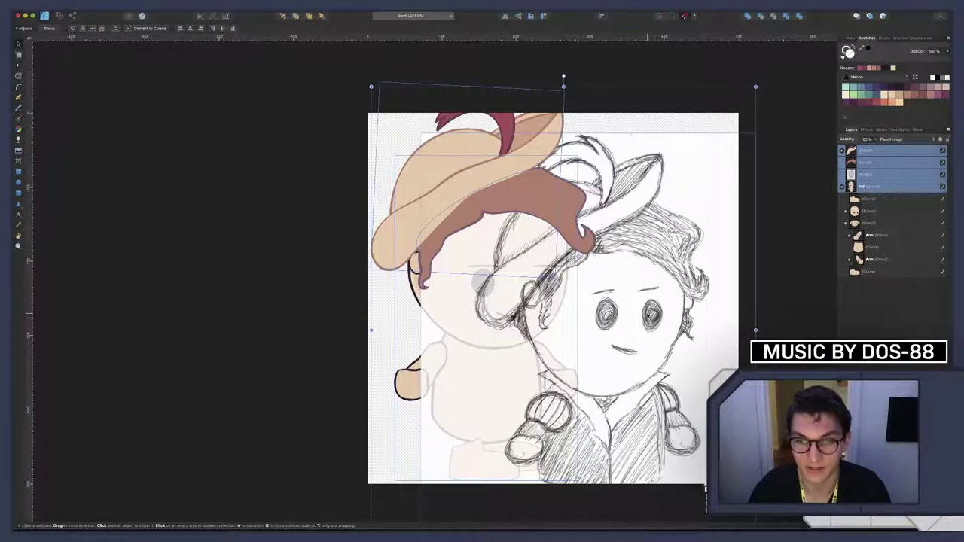
Try lowering only the hat group and hair curve on the head, and check the fit with the sketch image hidden
left_click(877, 162)
left_click(871, 150, "shift")
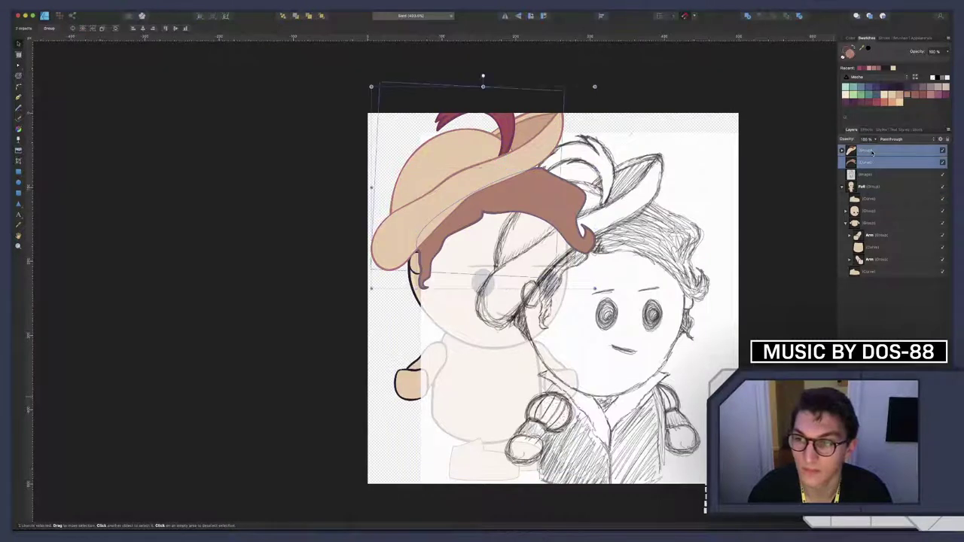
key("shift+Down")
key("shift+Down")
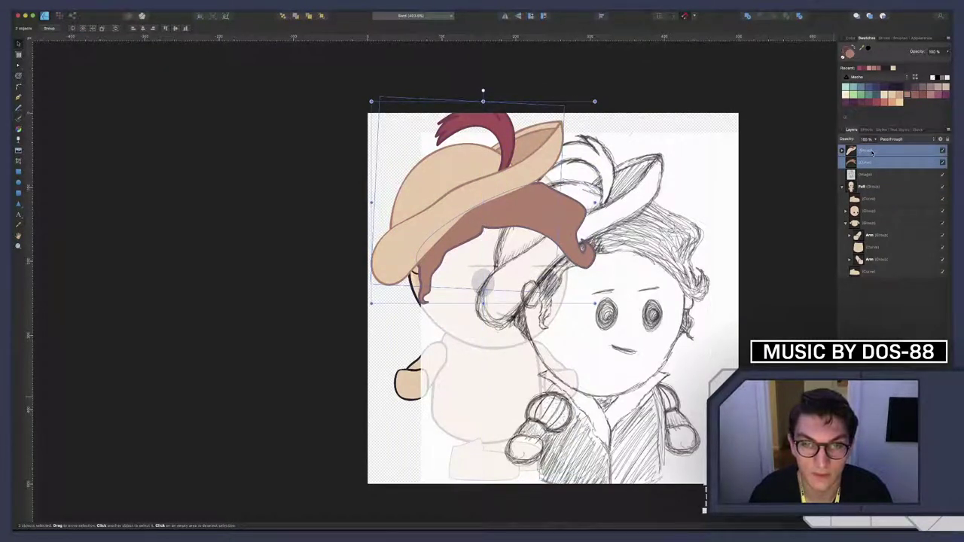
key("shift+Down")
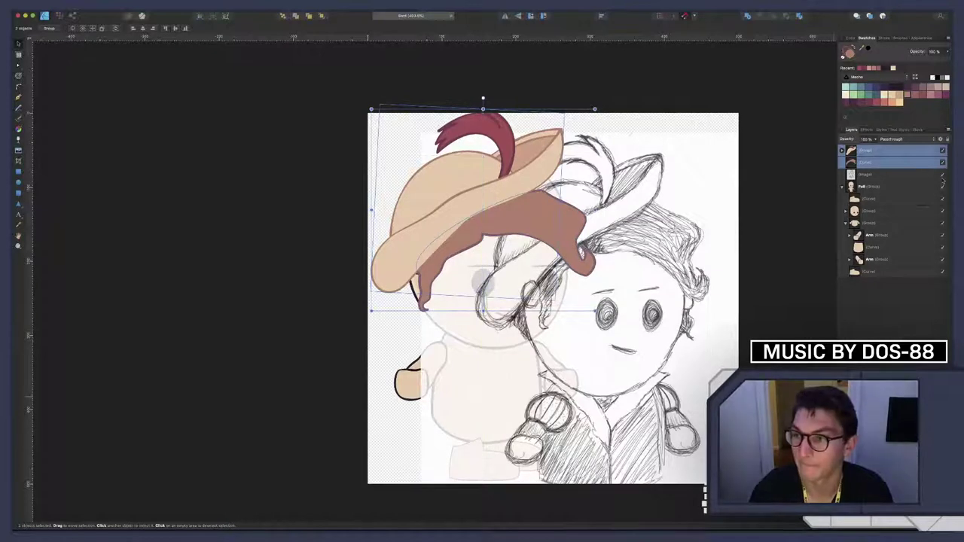
left_click(942, 174)
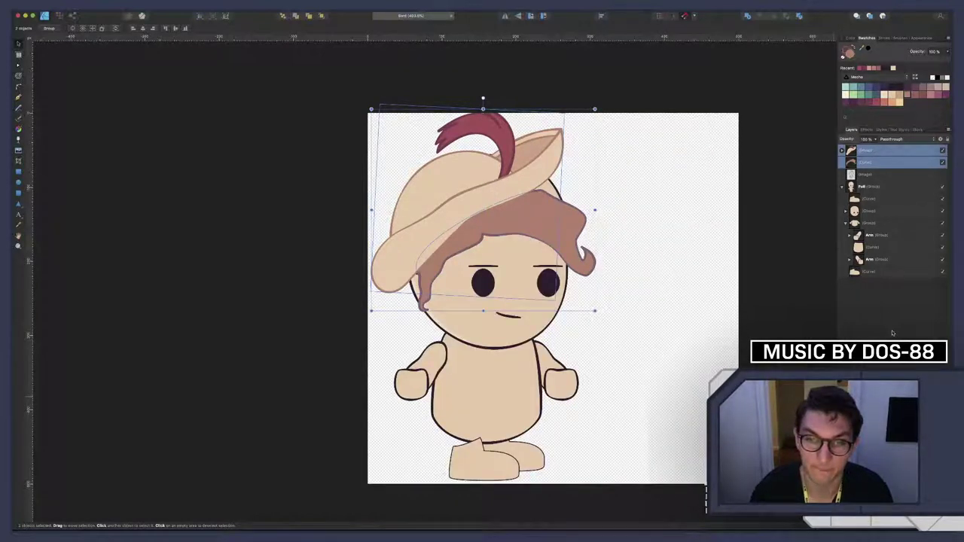
key("super+z")
key("super+z")
Select all layers and move the whole artwork back down so the feather lies inside the canvas
key("super+a")
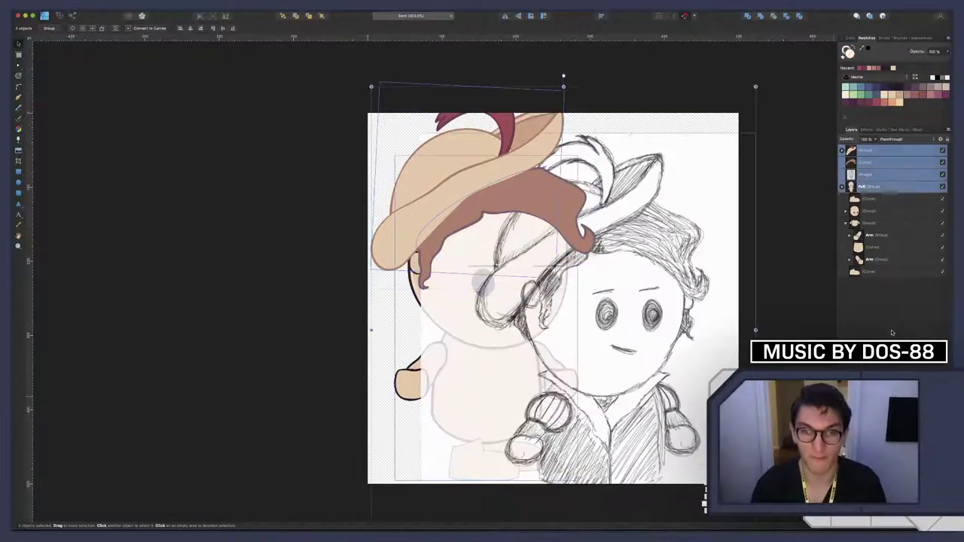
key("shift+Down")
key("shift+Down")
key("shift+Down")
key("shift+Down")
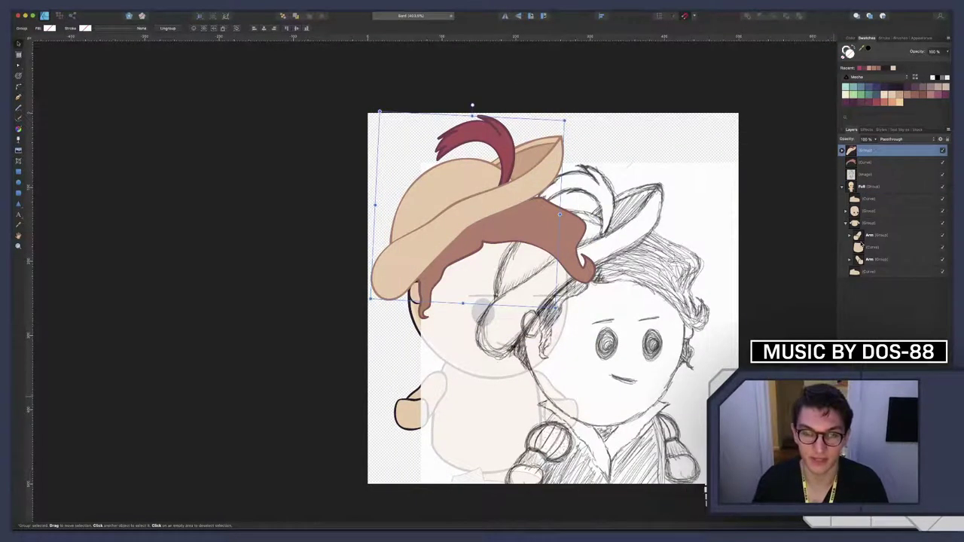
Hide the sketch image, and rotate the hat group slightly clockwise while shifting it a little right and down on the head
left_click(897, 175)
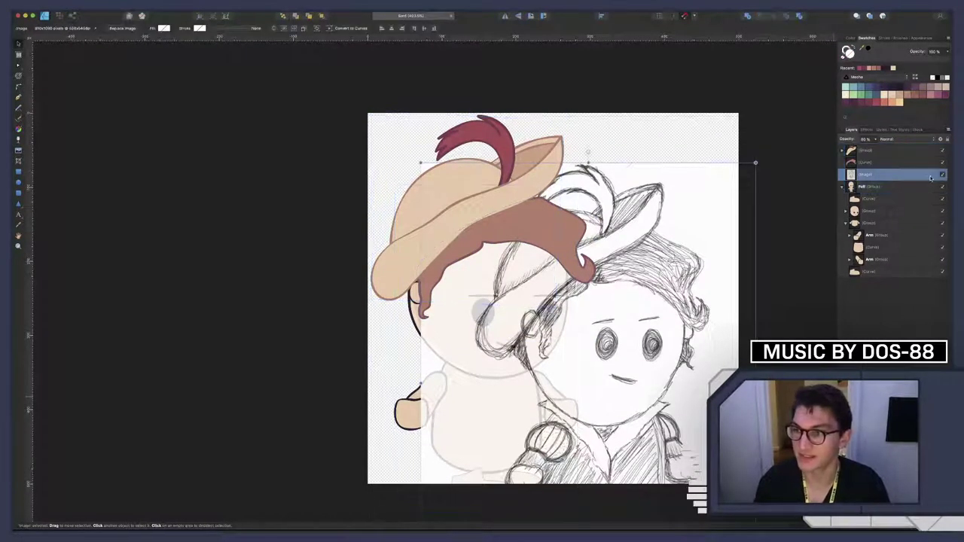
left_click(941, 175)
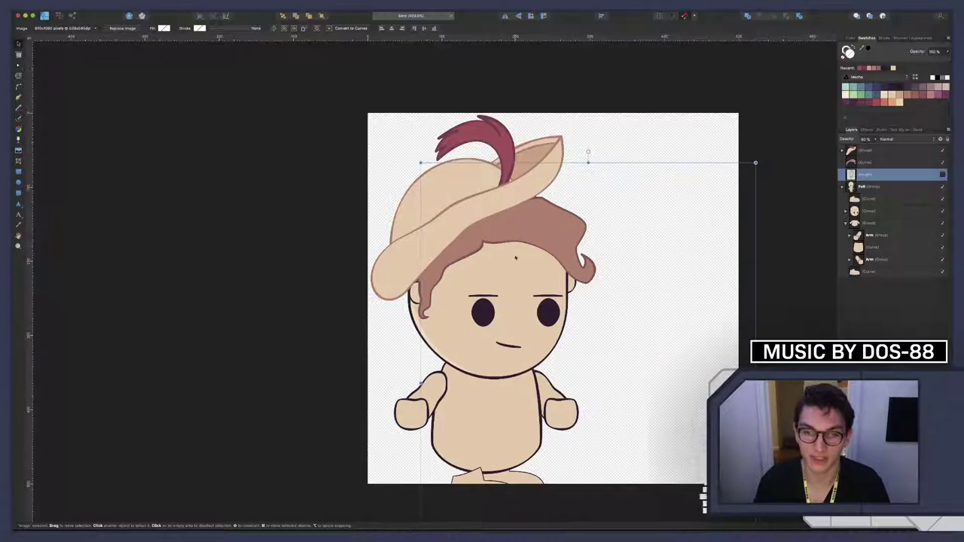
left_click(495, 194)
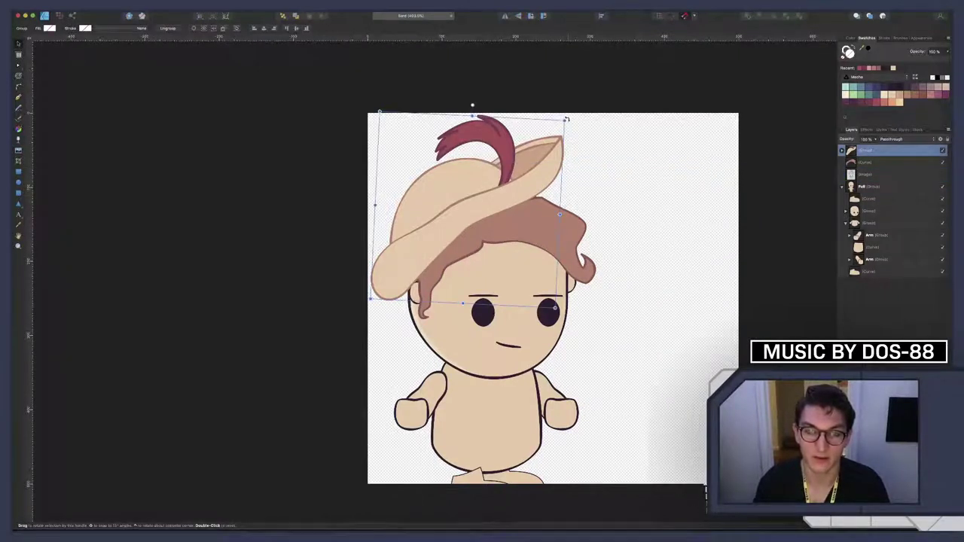
left_click_drag(567, 119, 571, 124)
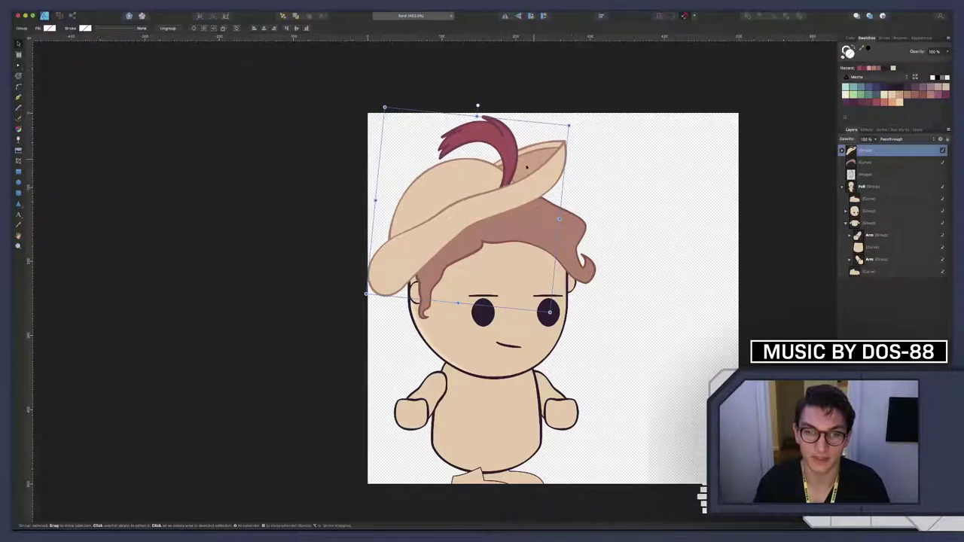
left_click_drag(486, 193, 492, 196)
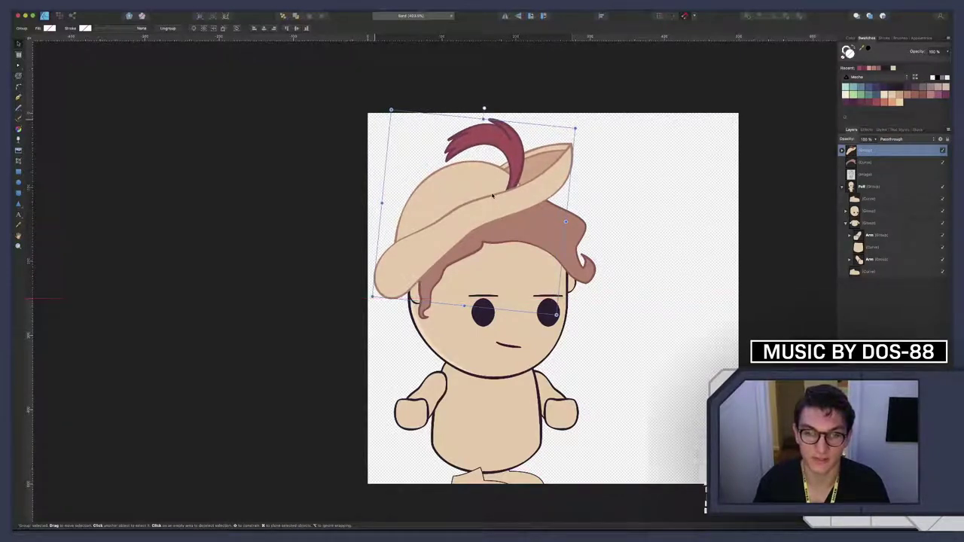
Move the hair curve's top node beside the ear slightly left so the side strand tucks under the hat brim
scroll(387, 282, "up", 3)
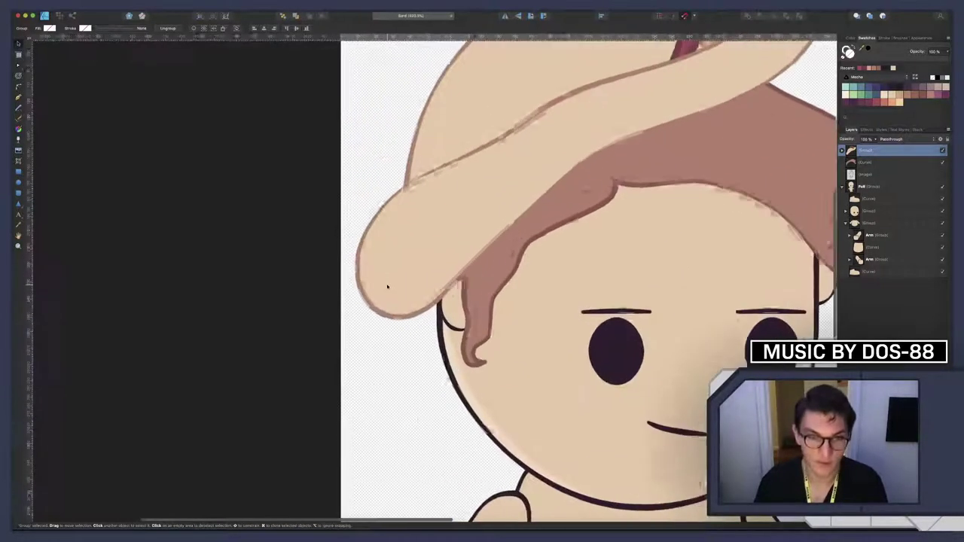
left_click(470, 283)
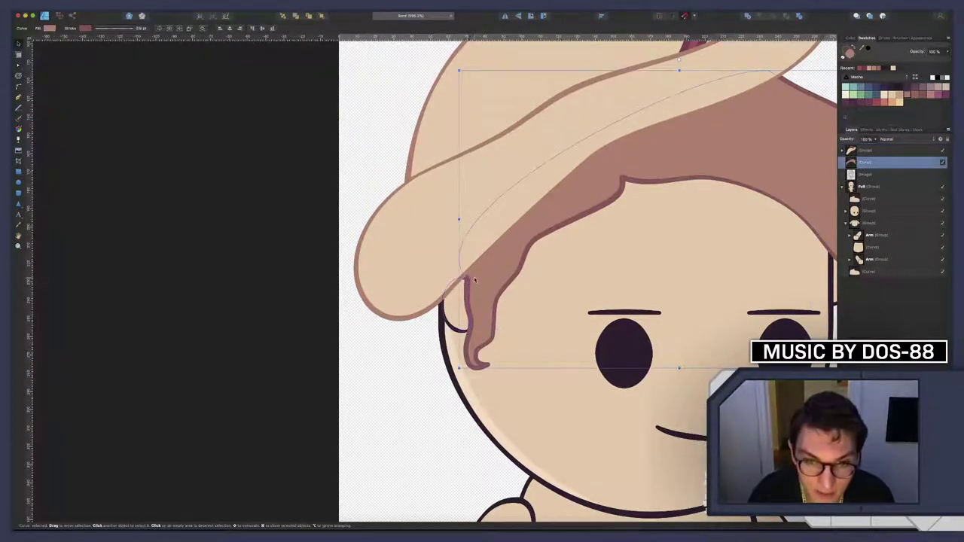
key("a")
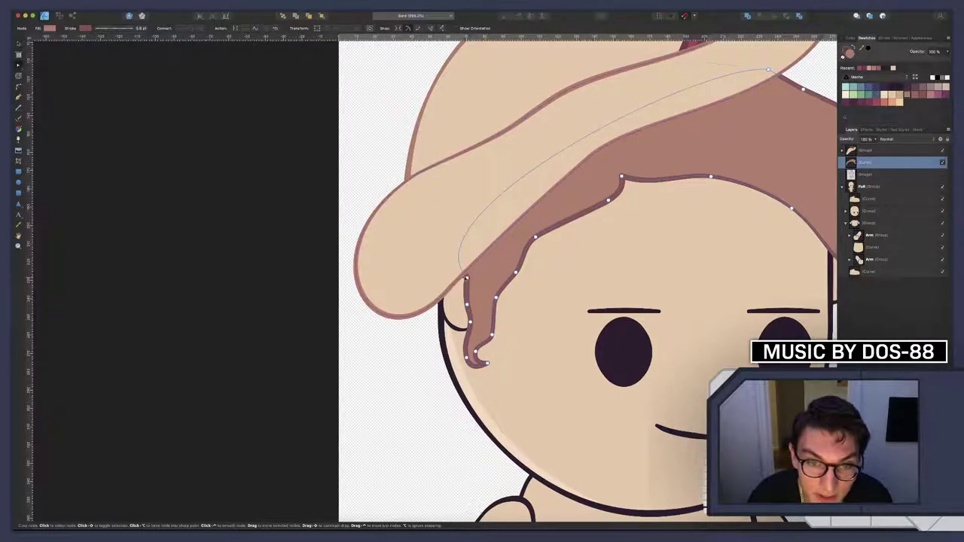
left_click(463, 278)
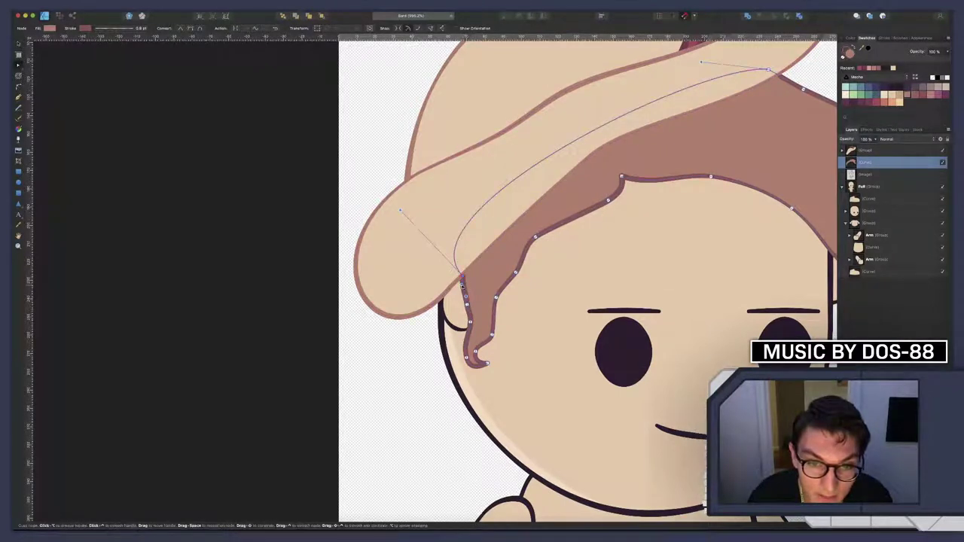
left_click(516, 265)
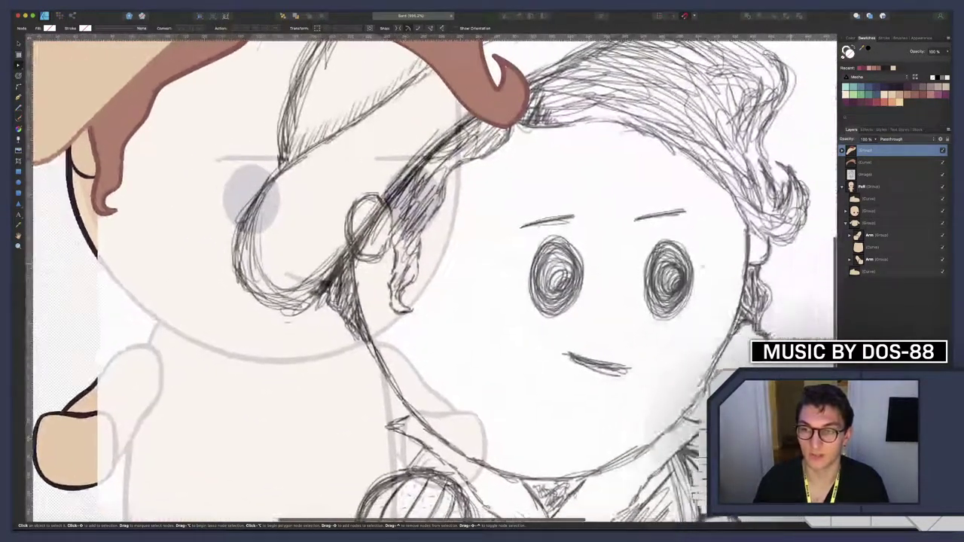
Draw a small closed, pointed hair tuft with the Pen tool, hanging below the hat brim behind the ear at the head's left edge
scroll(703, 266, "right", 3)
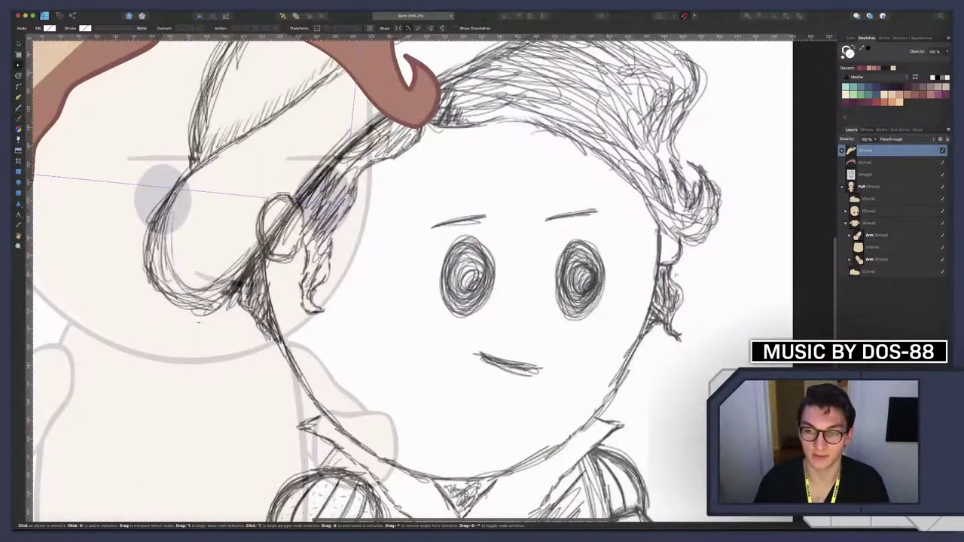
scroll(662, 354, "left", 10)
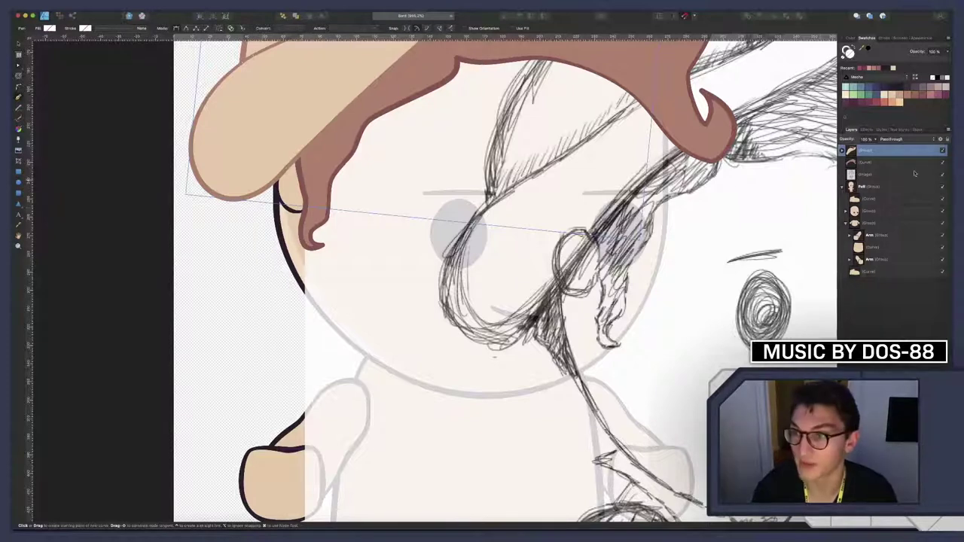
left_click(907, 163)
key("p")
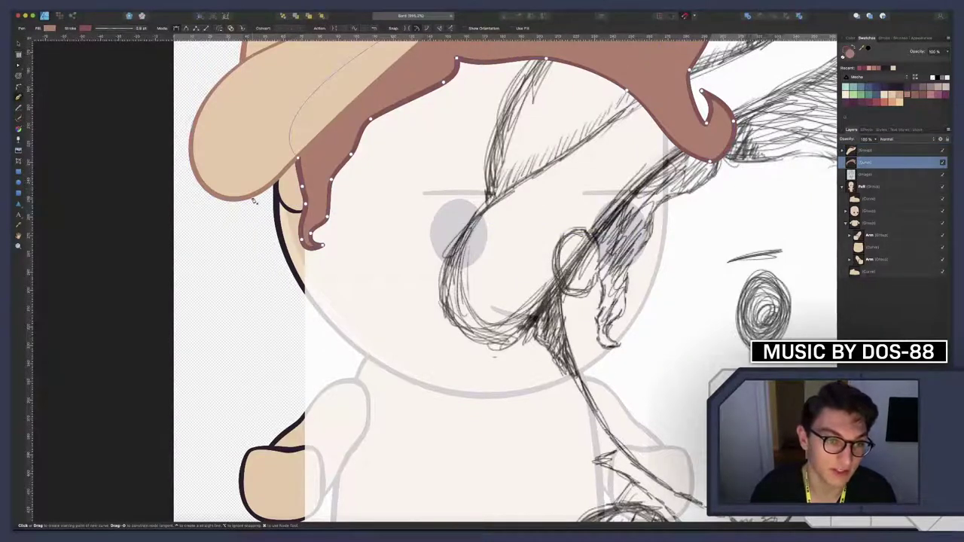
left_click(253, 197)
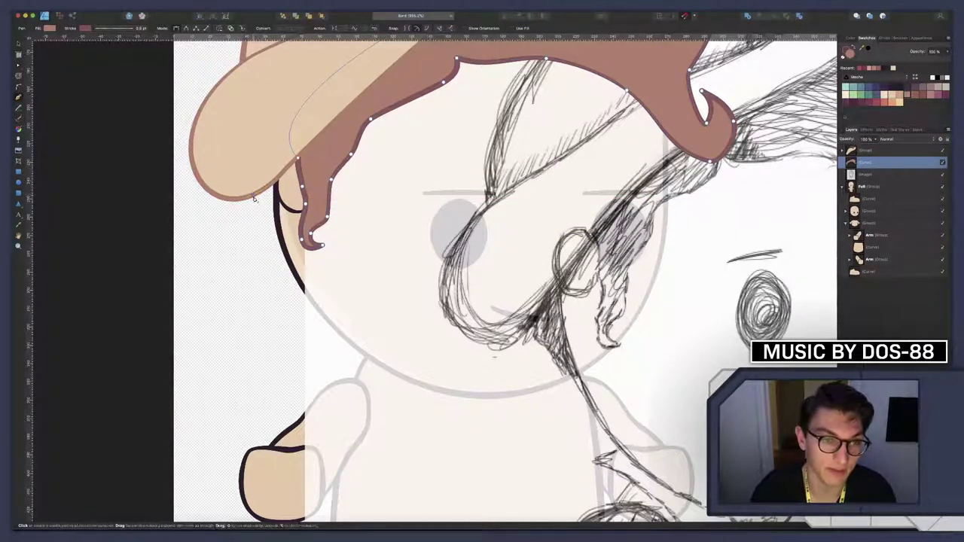
left_click(277, 266)
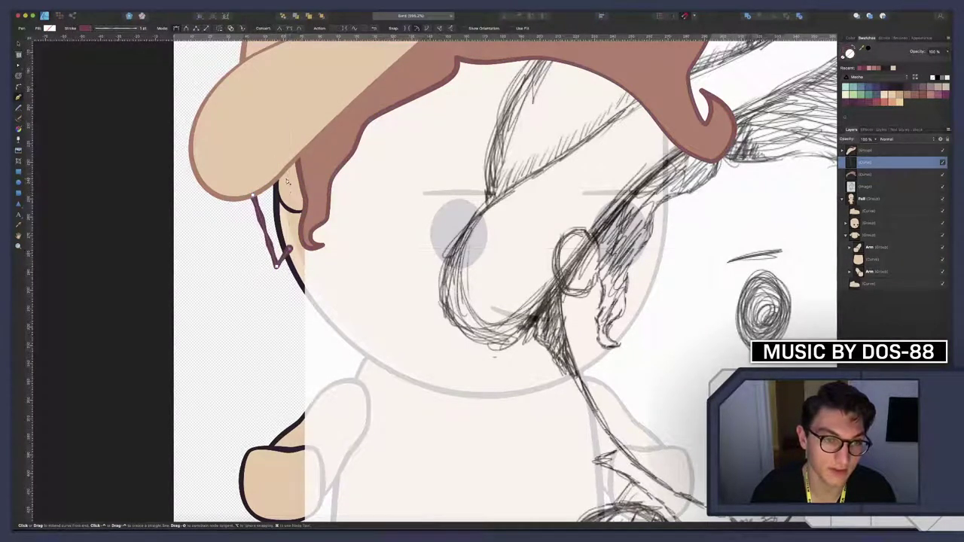
left_click(289, 175)
left_click(254, 197)
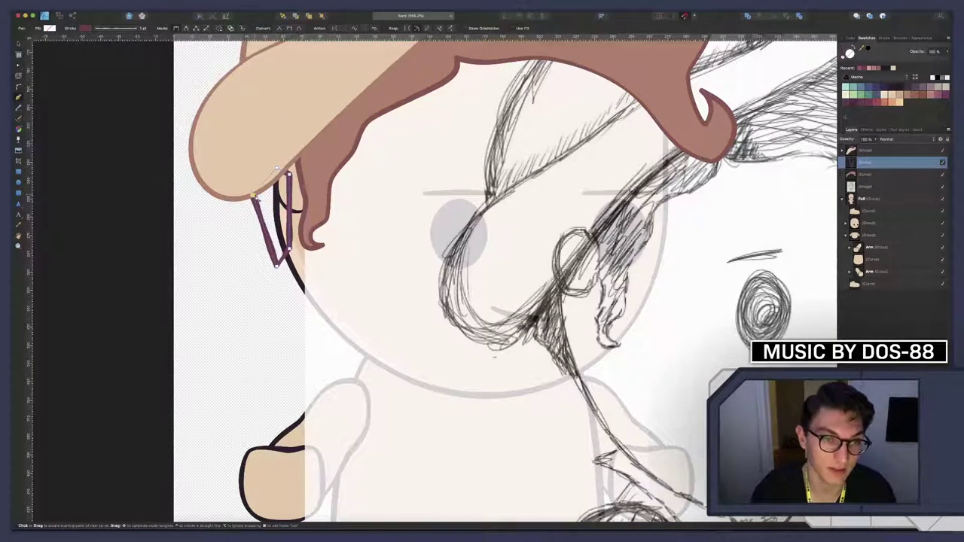
Move the new tuft curve into the head group, at the bottom of its stack behind the face
key("a")
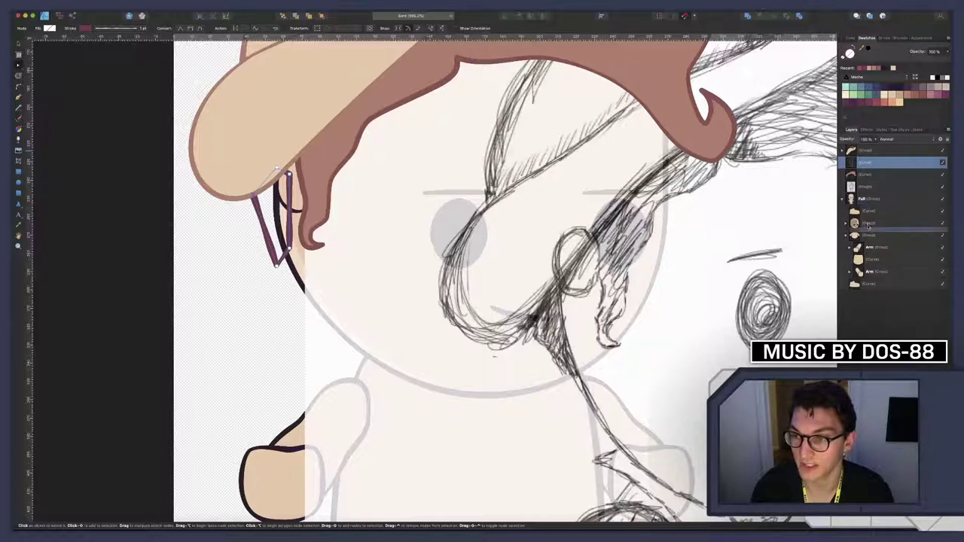
left_click_drag(868, 226, 867, 229)
left_click(845, 211)
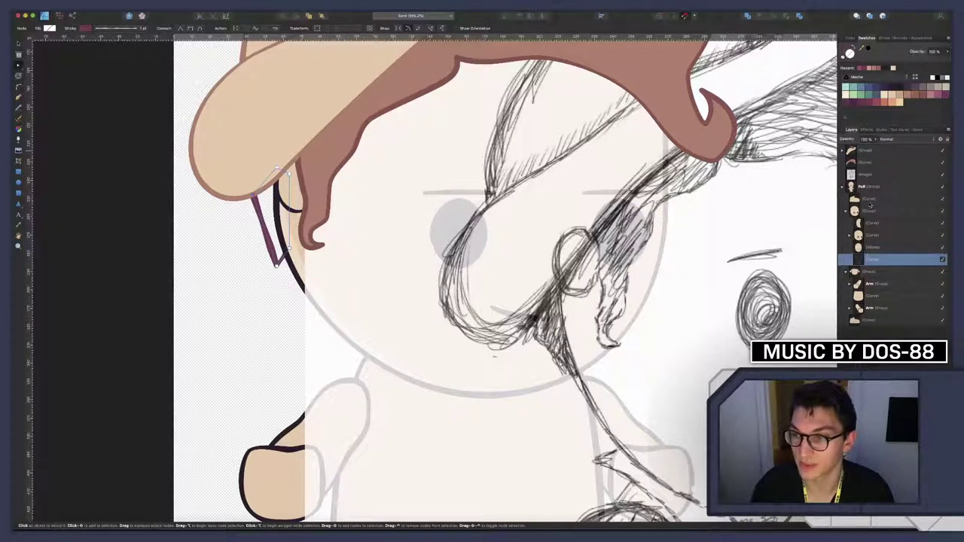
Move the hat group and main hair curve into the head group, directly above the face curve, and hide the sketch image
left_click(863, 152)
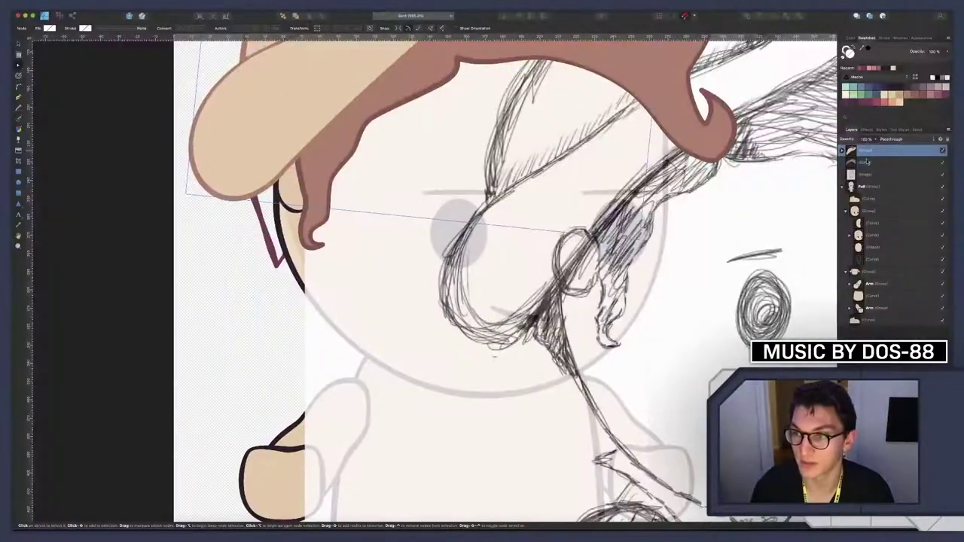
left_click_drag(867, 161, 872, 228)
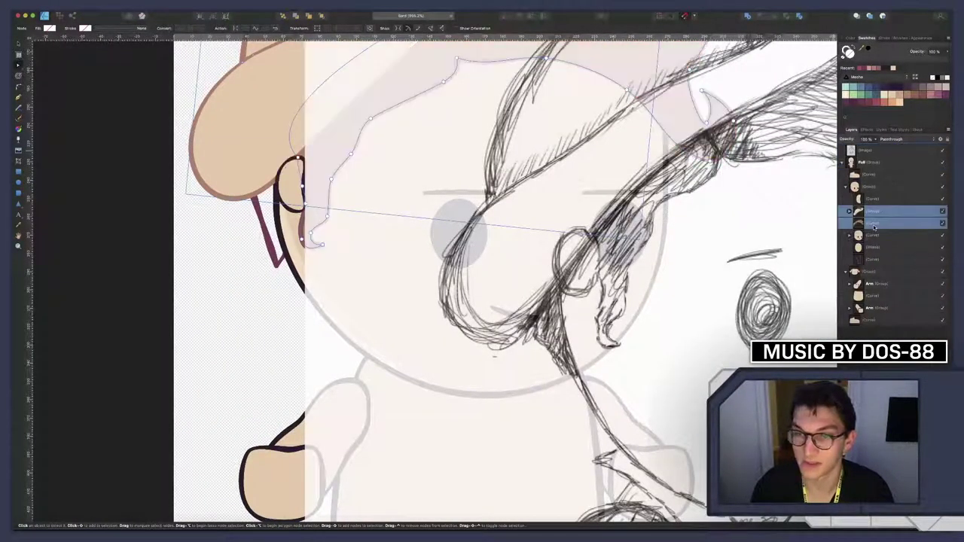
scroll(379, 164, "up", 3)
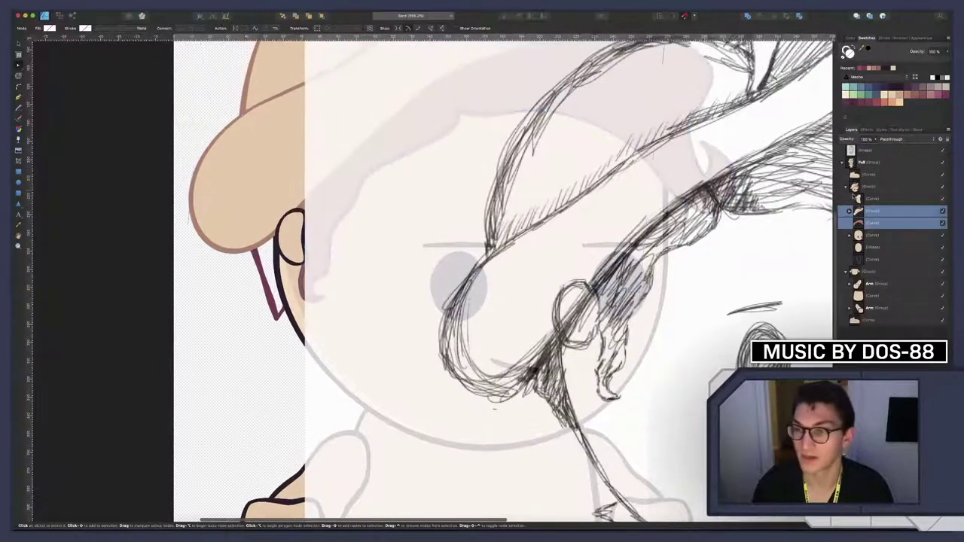
left_click(943, 151)
scroll(383, 217, "left", 5)
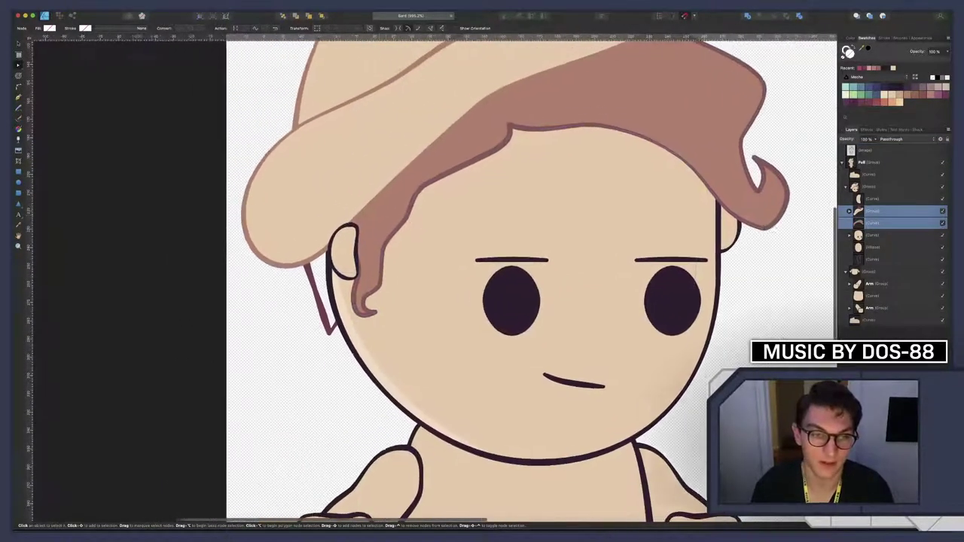
Give the tuft behind the ear a reddish-brown outline and a darker reddish-brown fill from the swatches
scroll(504, 279, "left", 2)
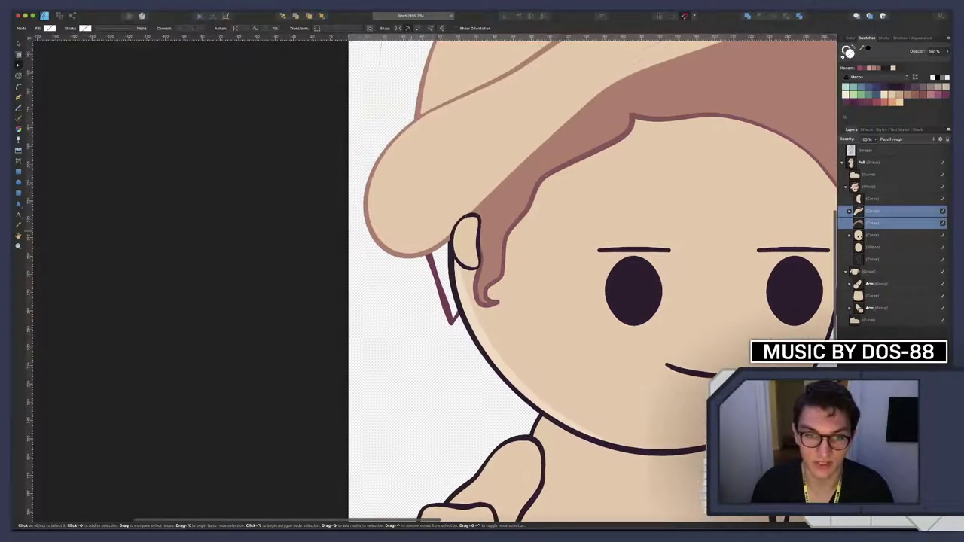
scroll(504, 279, "up", 1)
left_click(436, 280)
scroll(436, 281, "left", 1)
scroll(436, 281, "down", 1)
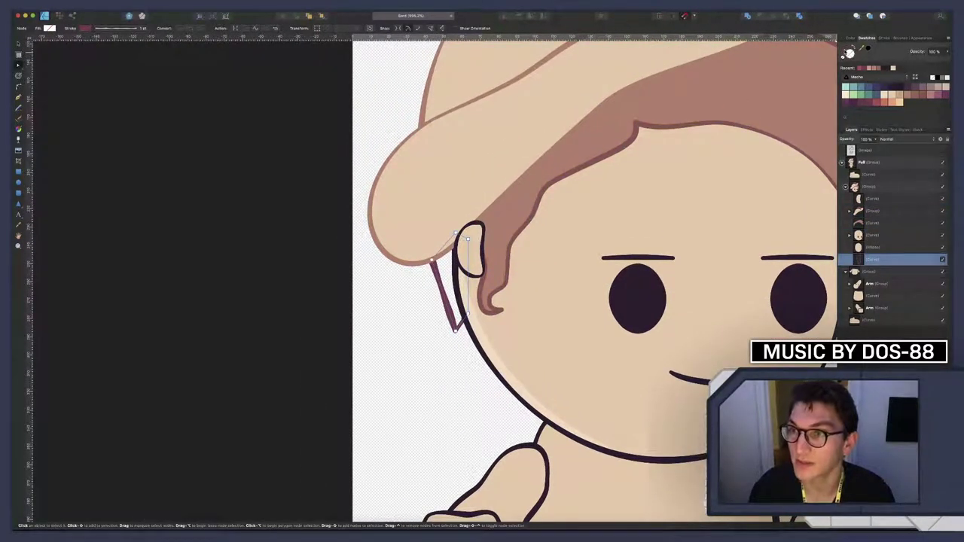
left_click(916, 96)
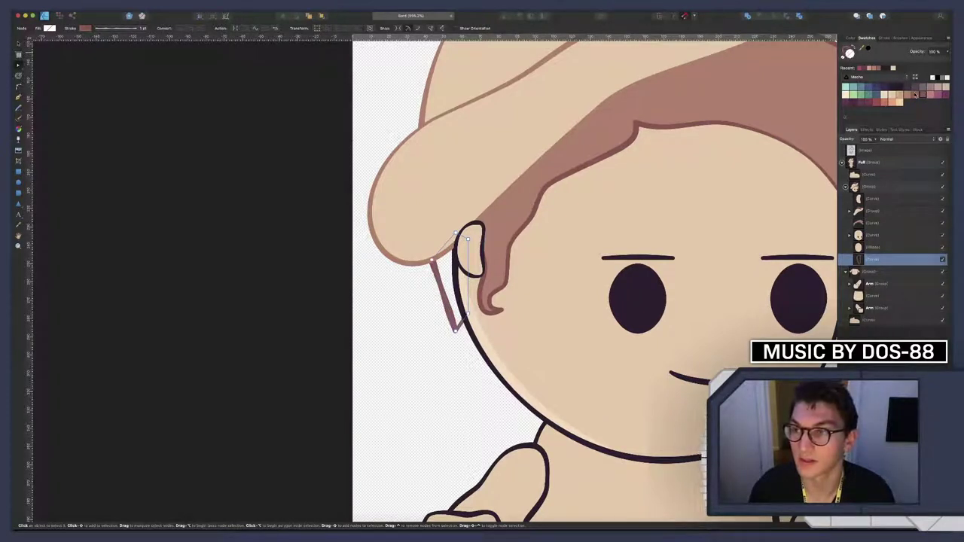
left_click(906, 95)
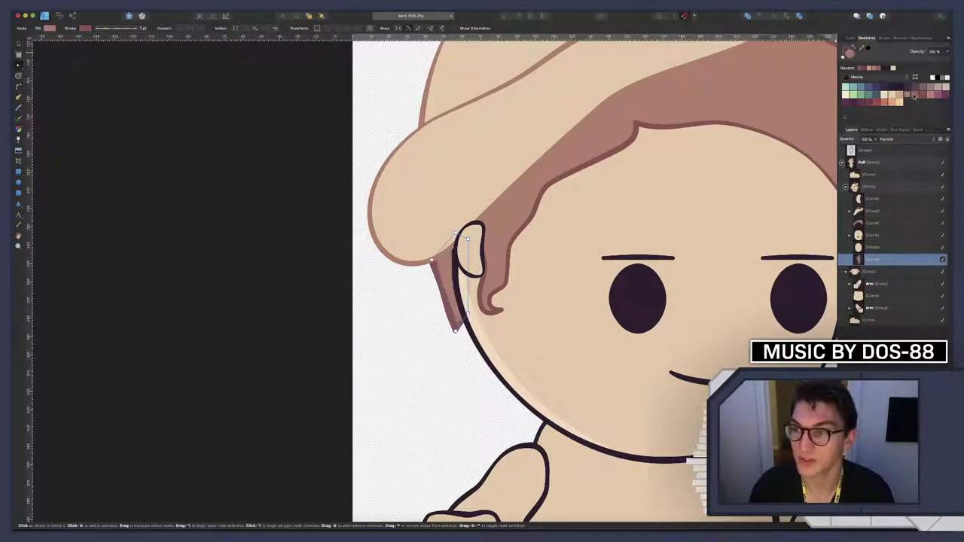
left_click(914, 95)
Bend the tuft's straight outer edge and short lower edge into gentle outward curves
scroll(453, 242, "down", 6)
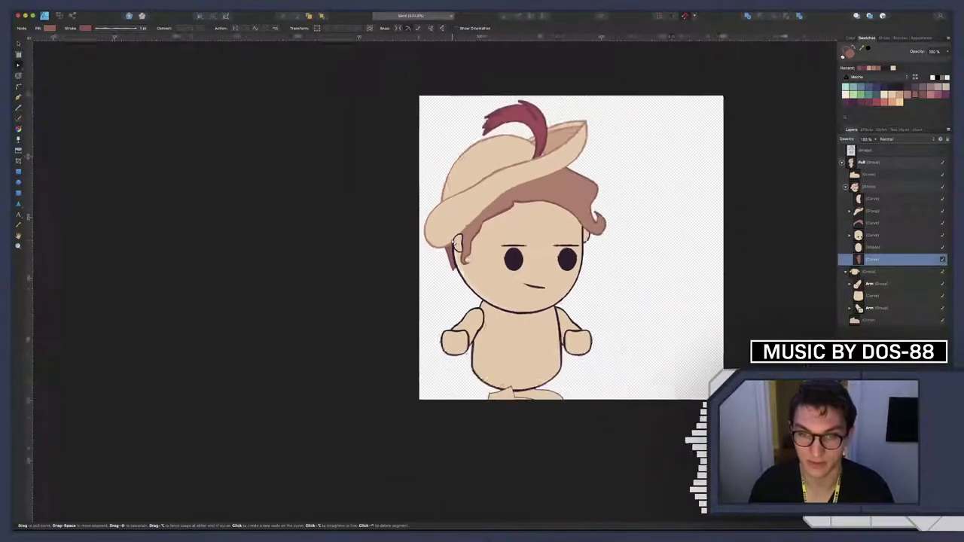
scroll(427, 201, "up", 4)
scroll(467, 290, "up", 3)
scroll(467, 291, "up", 3)
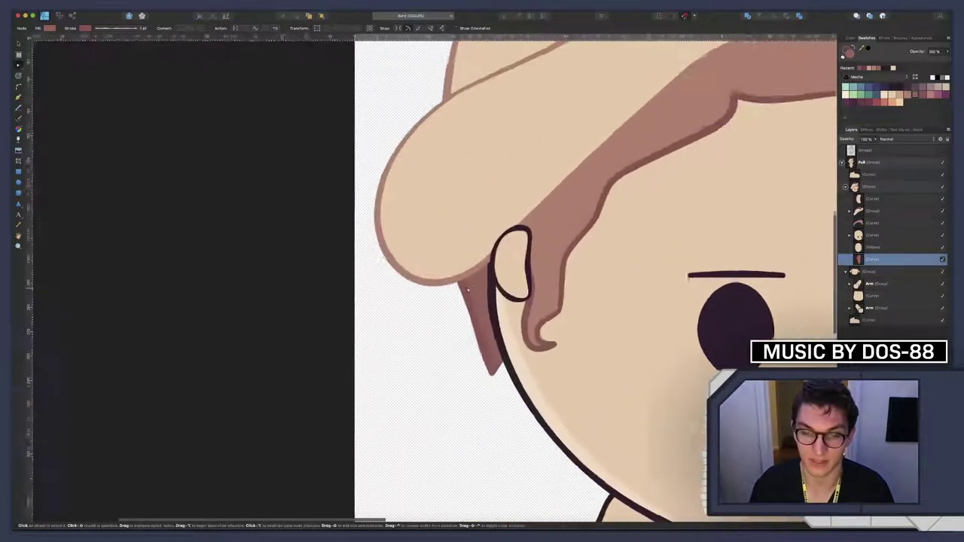
key("p")
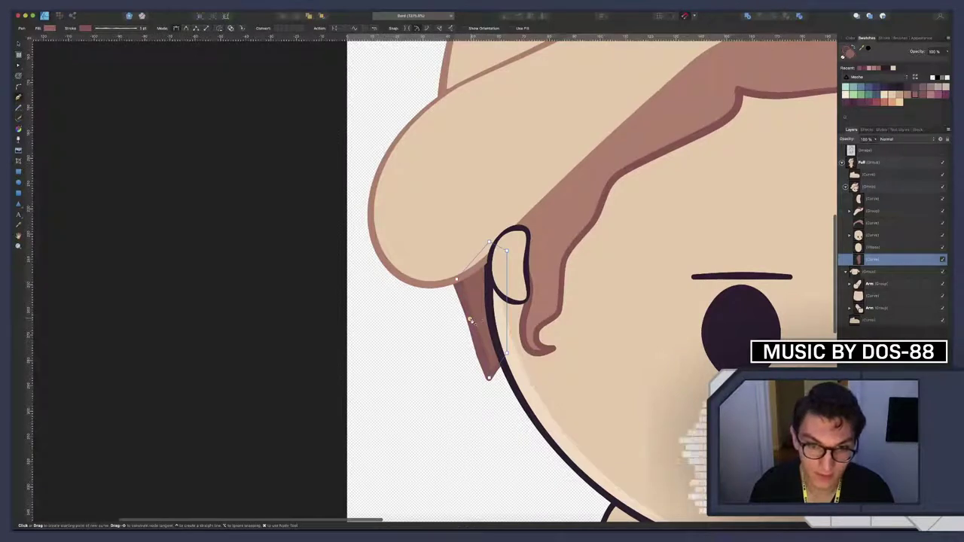
key("a")
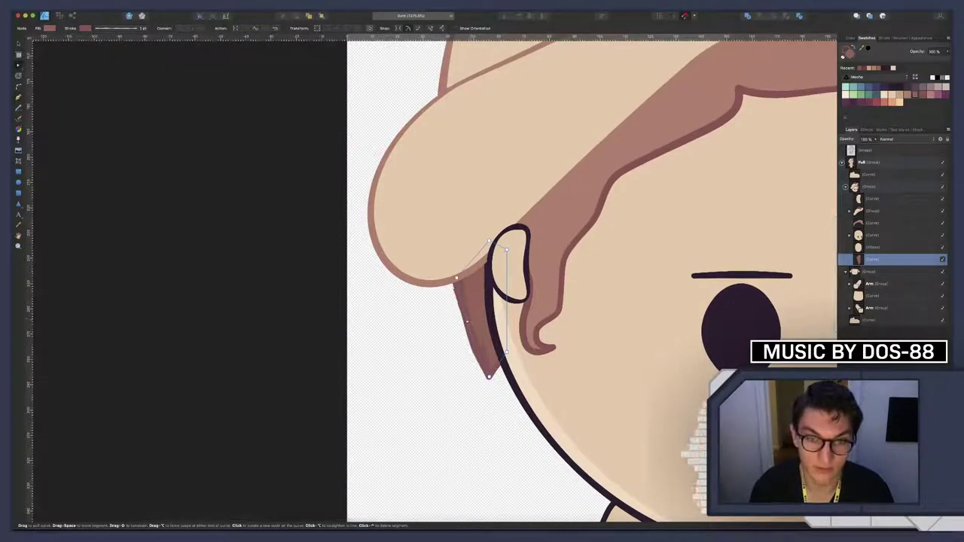
scroll(476, 350, "up", 1)
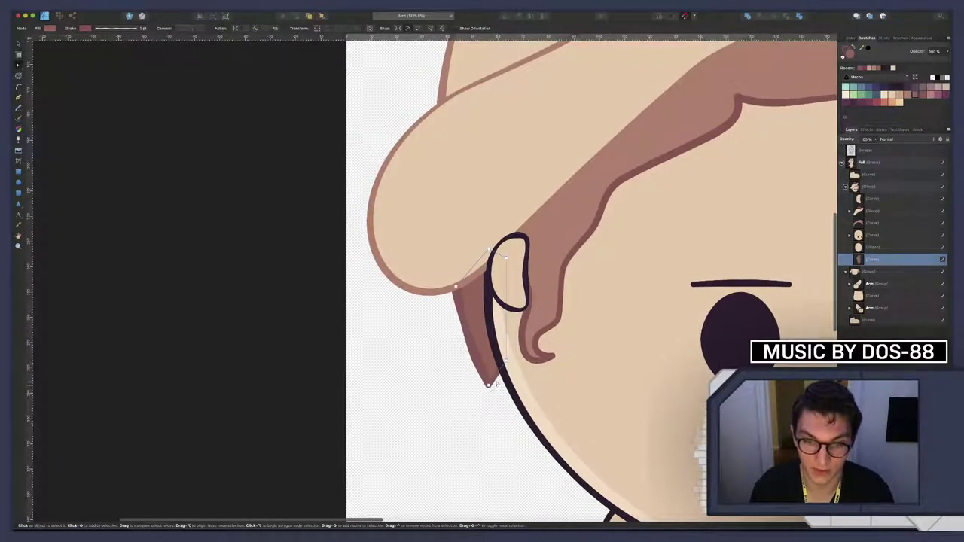
left_click_drag(497, 374, 497, 381)
Add a node on the tuft's outer edge near its end, and reshape the end into a narrow, slightly flicked tip
scroll(497, 381, "up", 1)
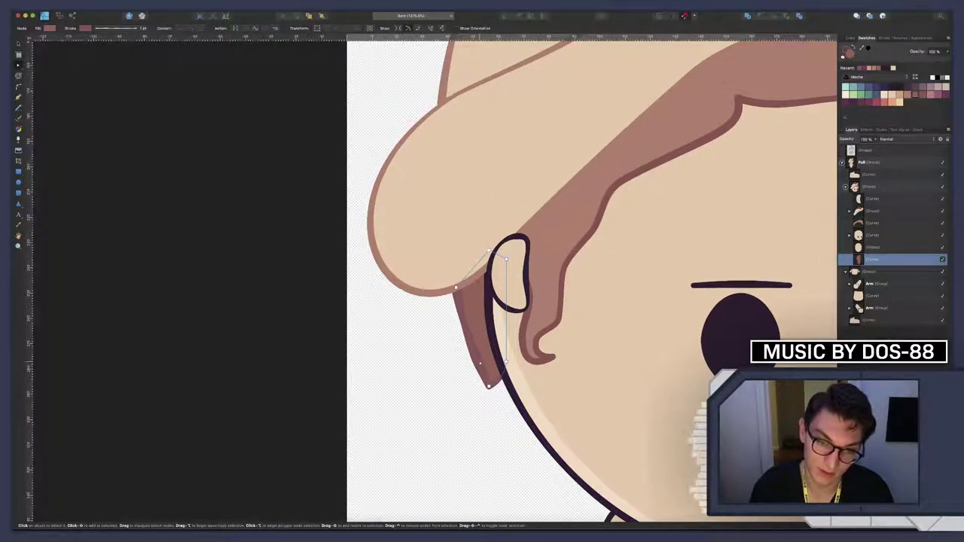
left_click(477, 362)
left_click_drag(489, 387, 484, 392)
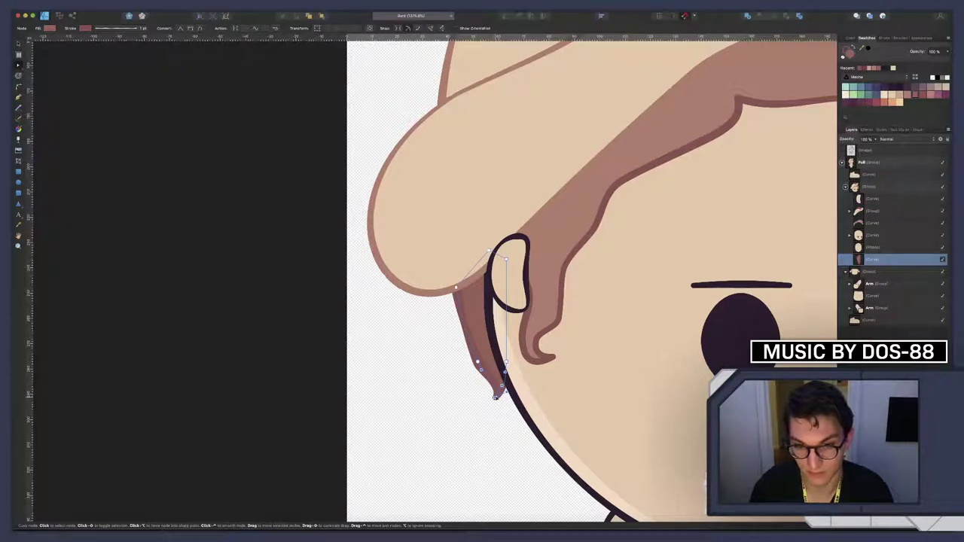
left_click_drag(478, 362, 475, 354)
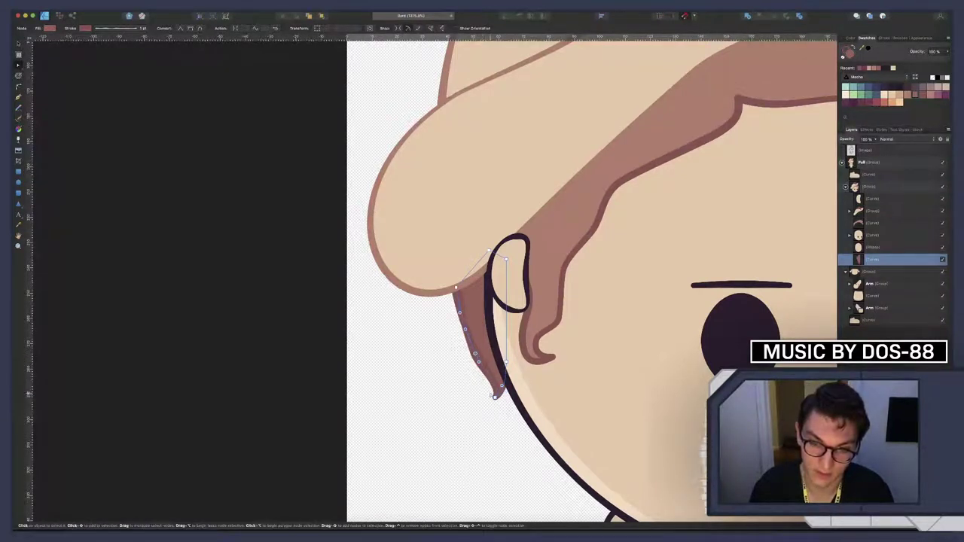
left_click_drag(495, 396, 493, 401)
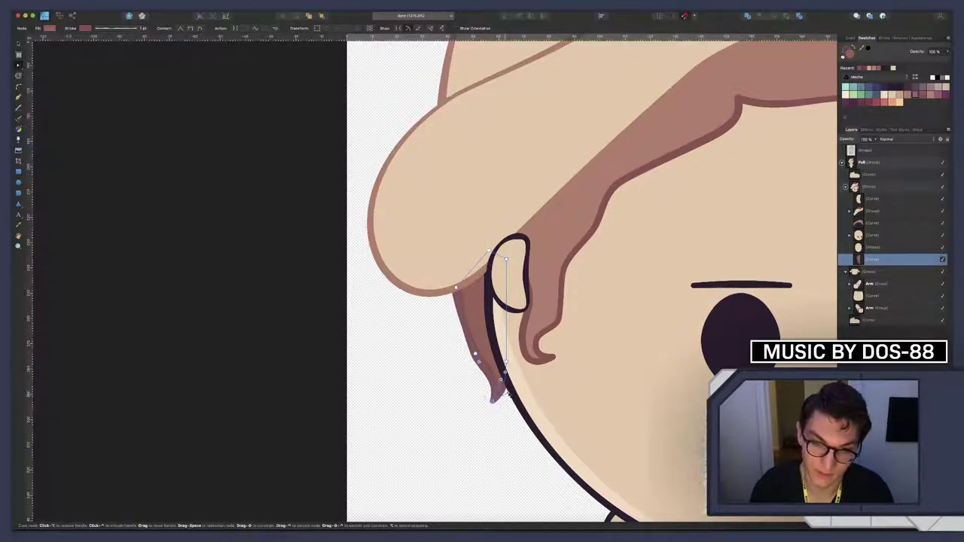
left_click(451, 398)
Check the tuft's shape against the whole head, and show the sketch image again
scroll(523, 400, "down", 5)
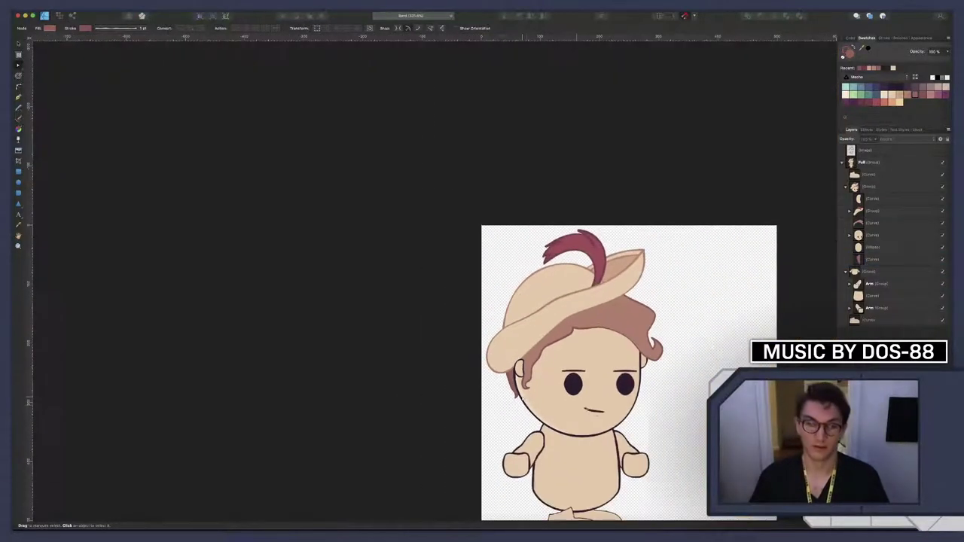
scroll(521, 401, "up", 5)
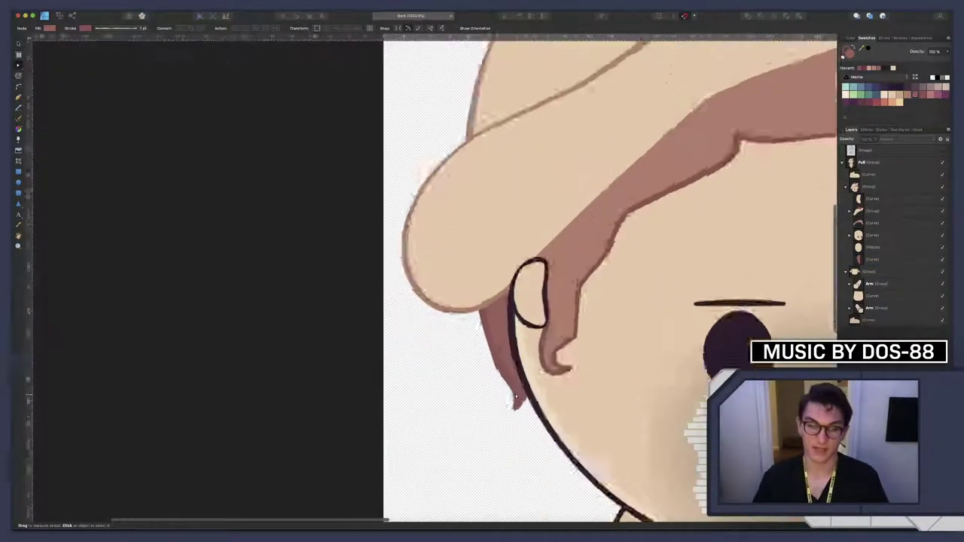
scroll(521, 402, "up", 2)
scroll(521, 401, "down", 5)
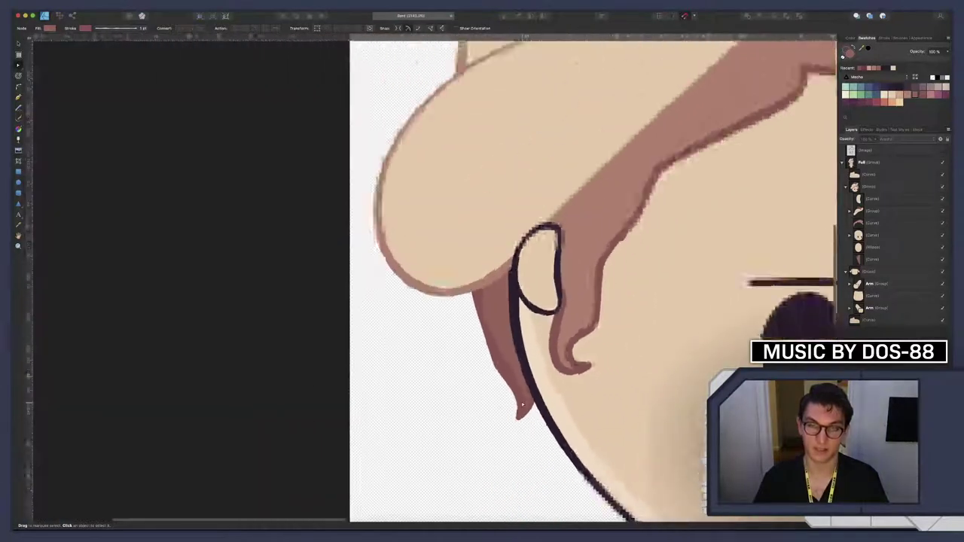
scroll(540, 395, "right", 3)
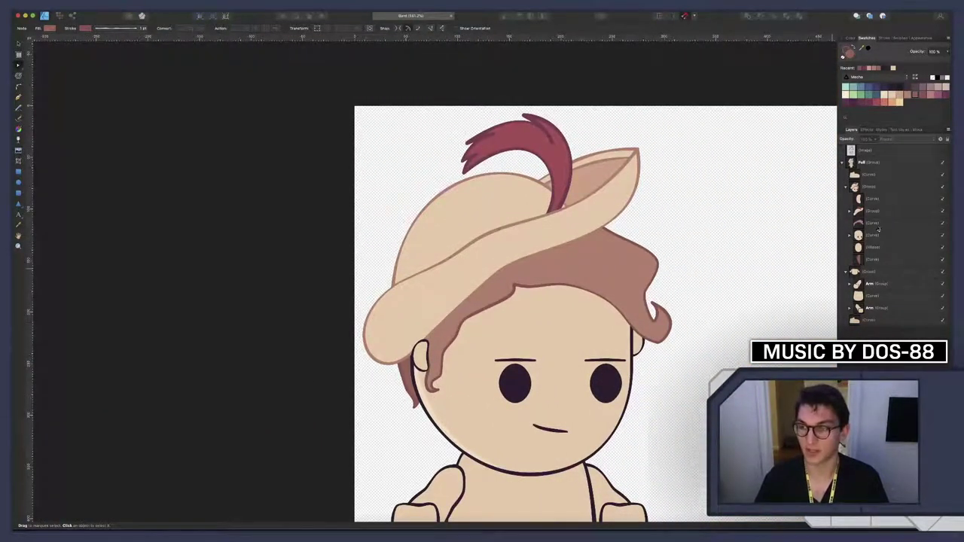
left_click(942, 150)
scroll(572, 301, "down", 3)
scroll(572, 301, "right", 3)
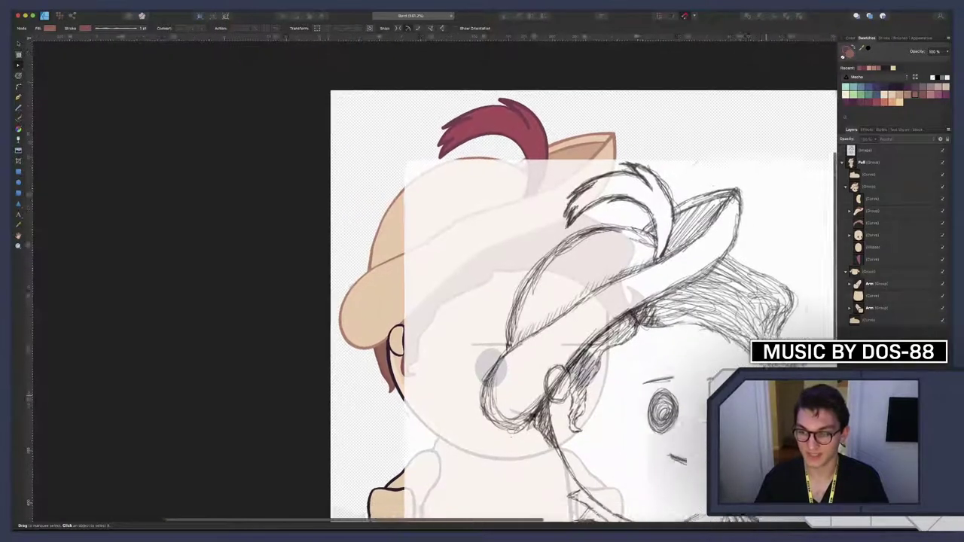
Trace a closed straight-sided outline of the hair tuft behind the far ear with the Pen tool, following the sketch
scroll(759, 393, "down", 1)
scroll(759, 393, "right", 2)
scroll(723, 393, "up", 6)
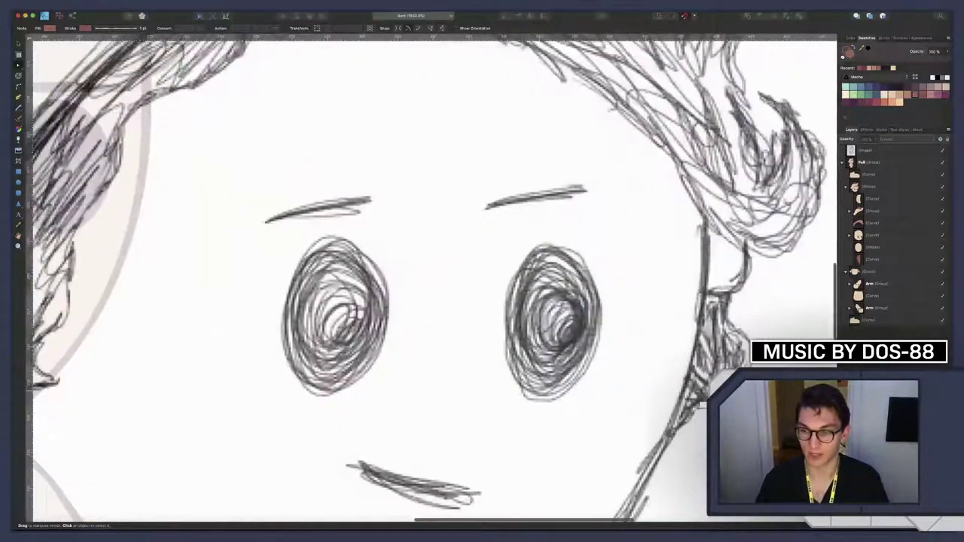
scroll(723, 392, "right", 4)
scroll(723, 392, "down", 2)
key("p")
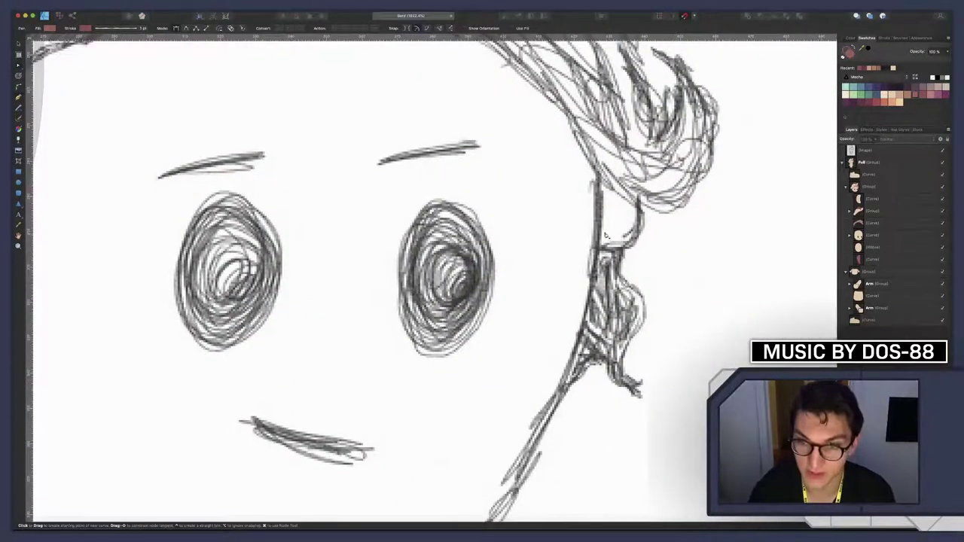
left_click(624, 229)
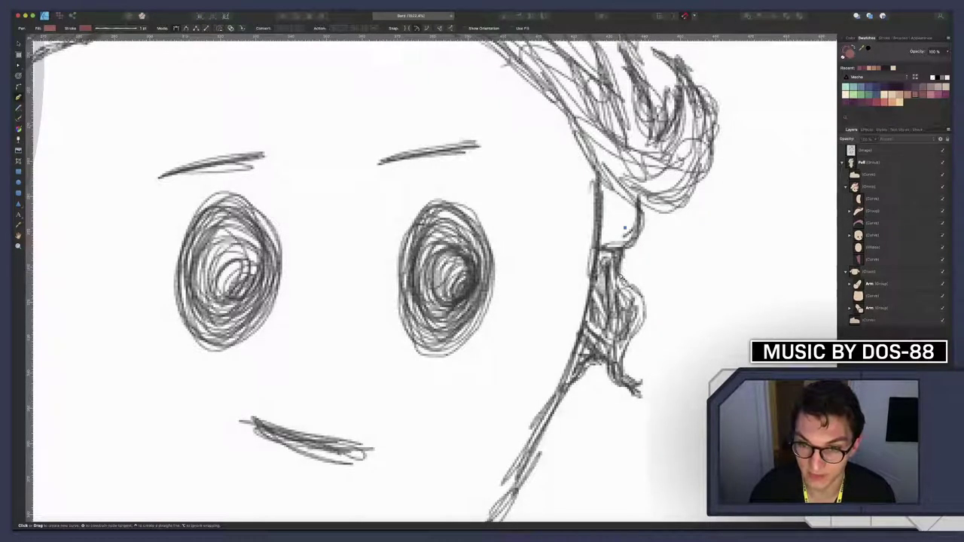
left_click(621, 277)
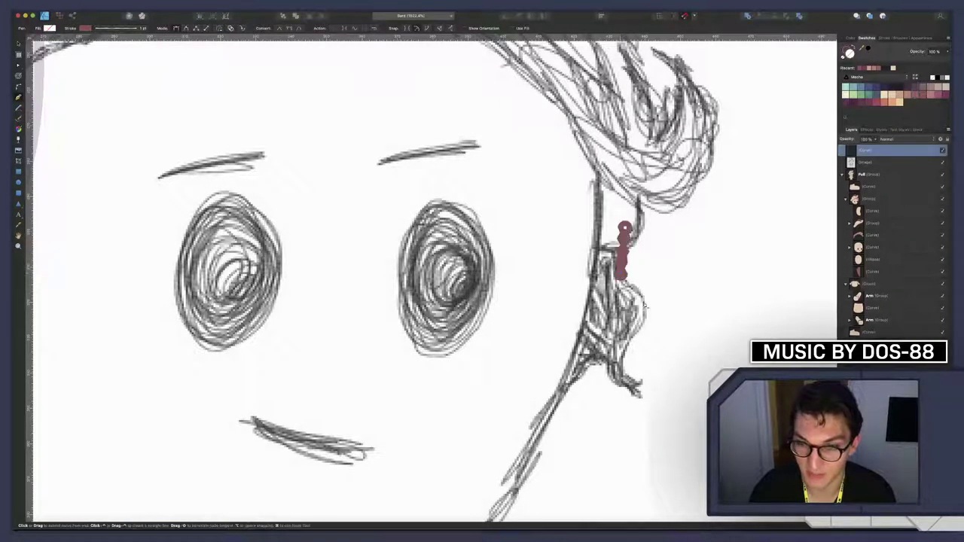
left_click(646, 311)
left_click(642, 397)
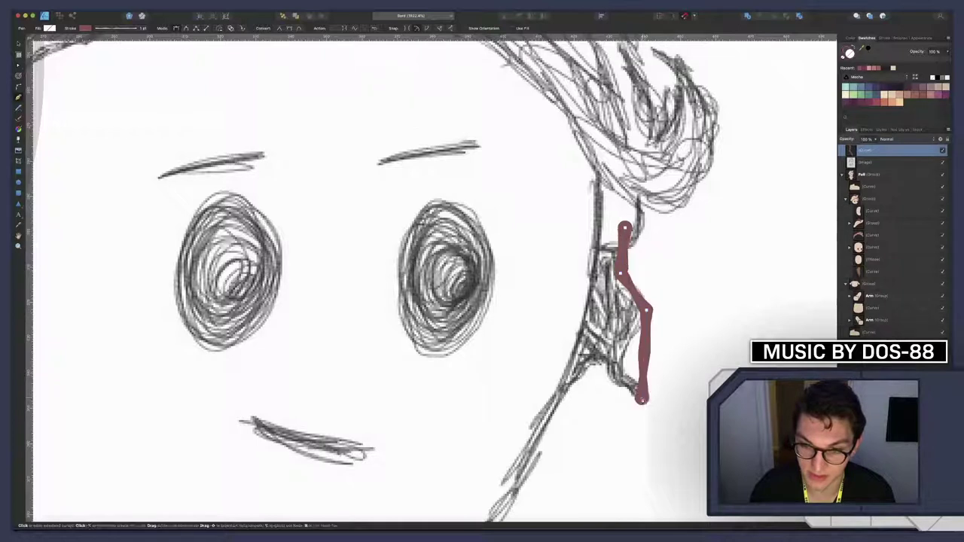
left_click(604, 358)
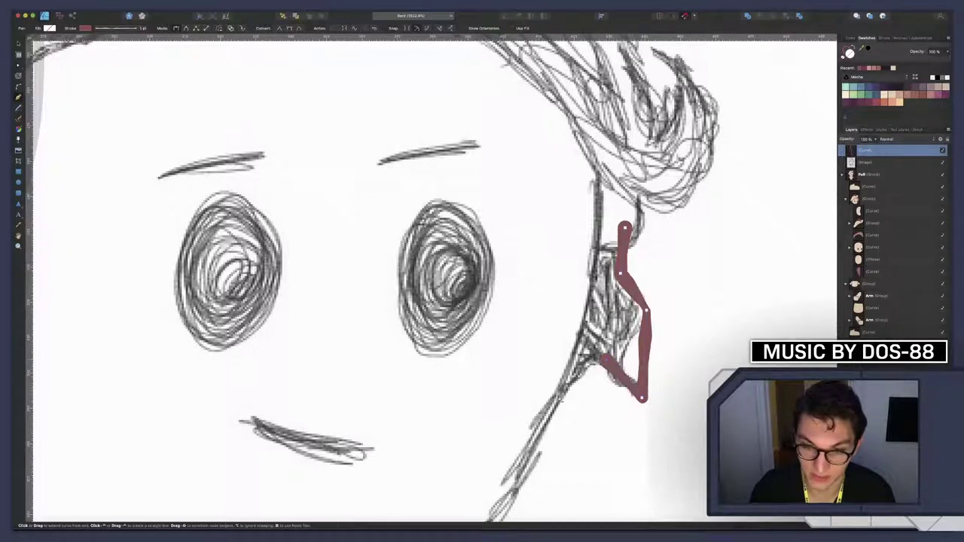
left_click(556, 396)
left_click(593, 216)
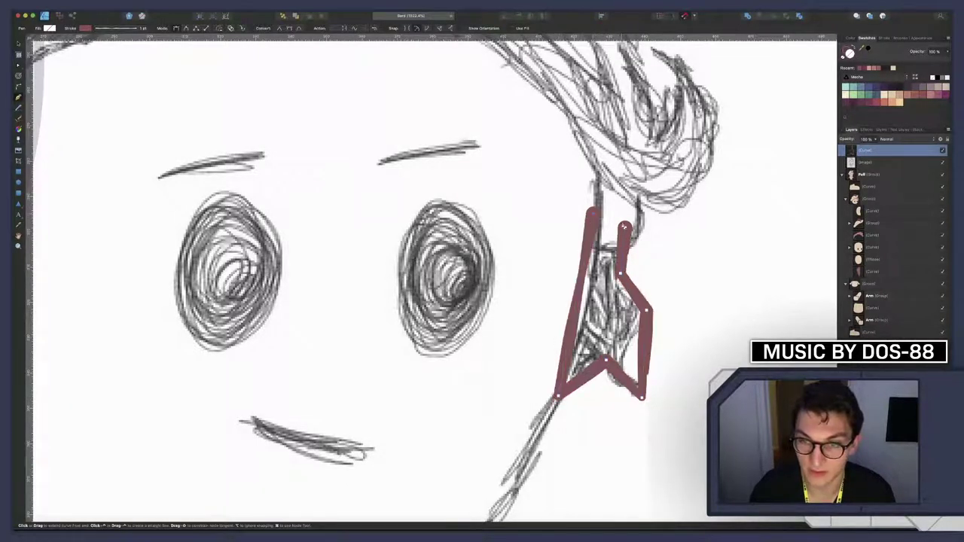
left_click(625, 226)
Reshape the new tuft's outer edge into a smooth wave that dips inward below the ear and bulges outward above the tip
key("a")
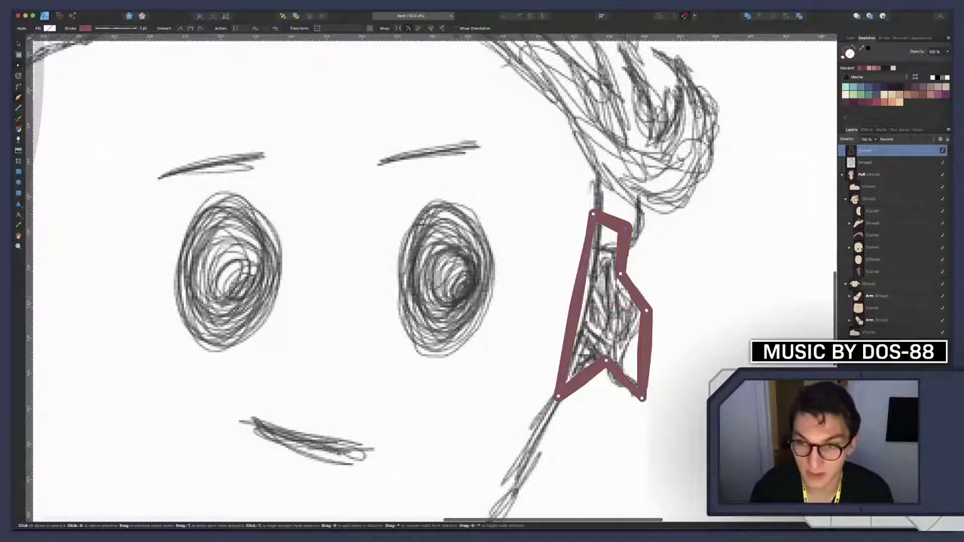
mouse_move(619, 274)
left_mouse_down()
mouse_move(641, 276)
mouse_move(620, 273)
left_mouse_up()
key("Delete")
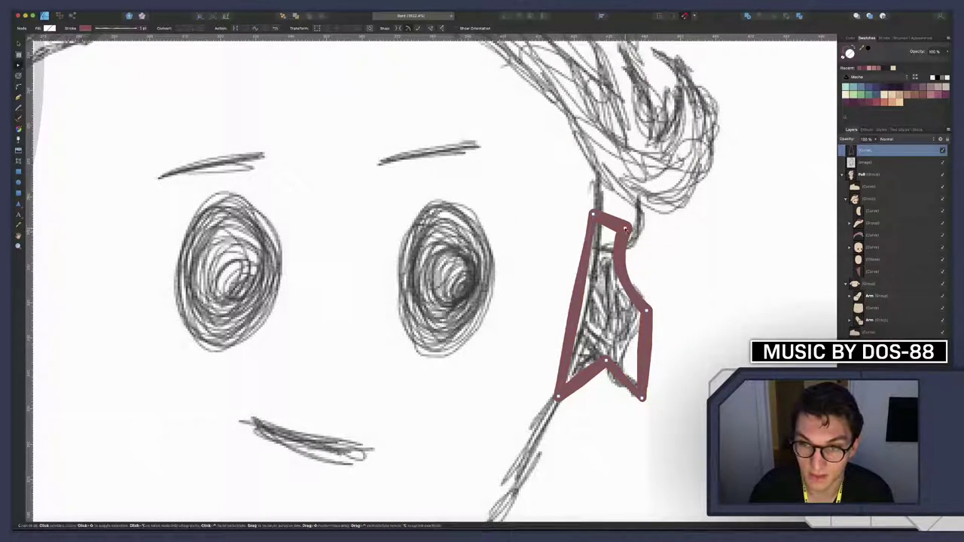
left_click_drag(626, 230, 637, 233)
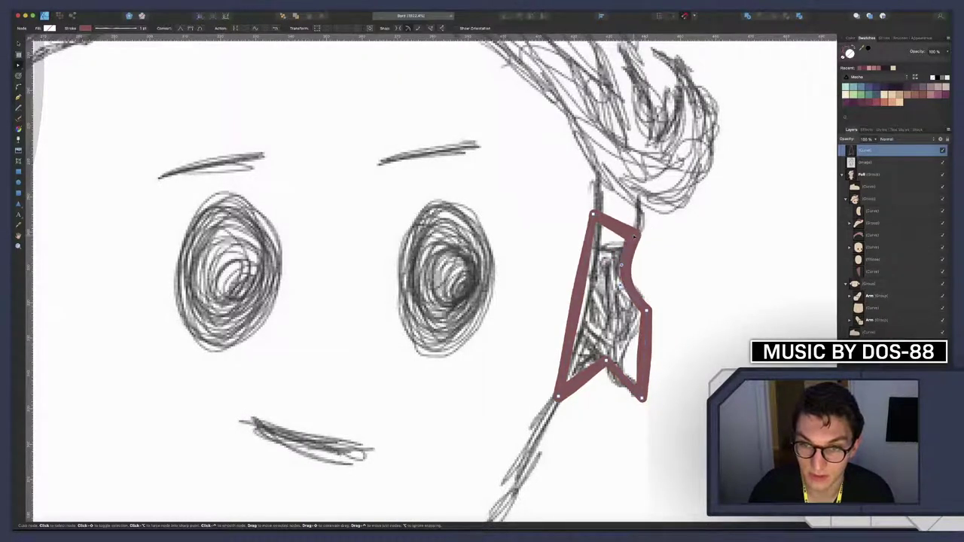
left_click_drag(622, 268, 616, 267)
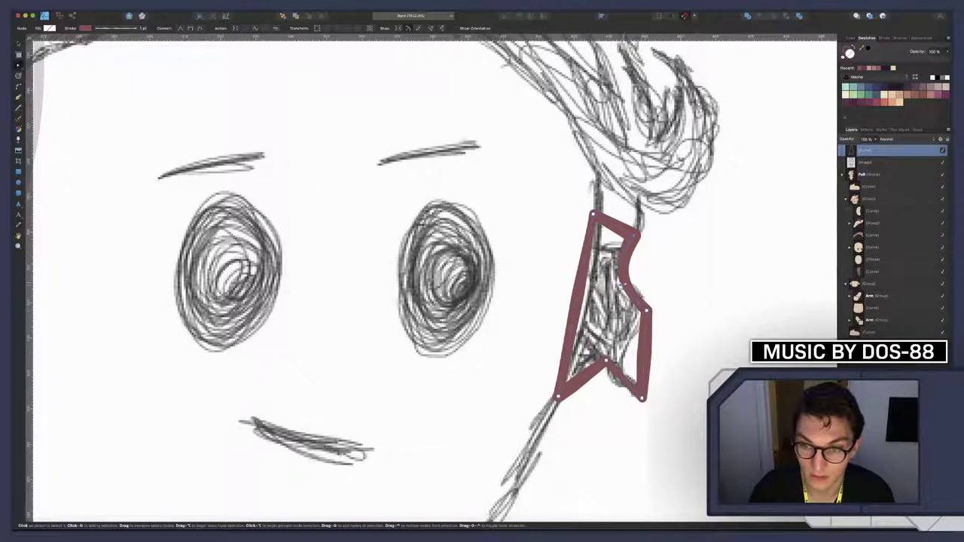
left_click(624, 279)
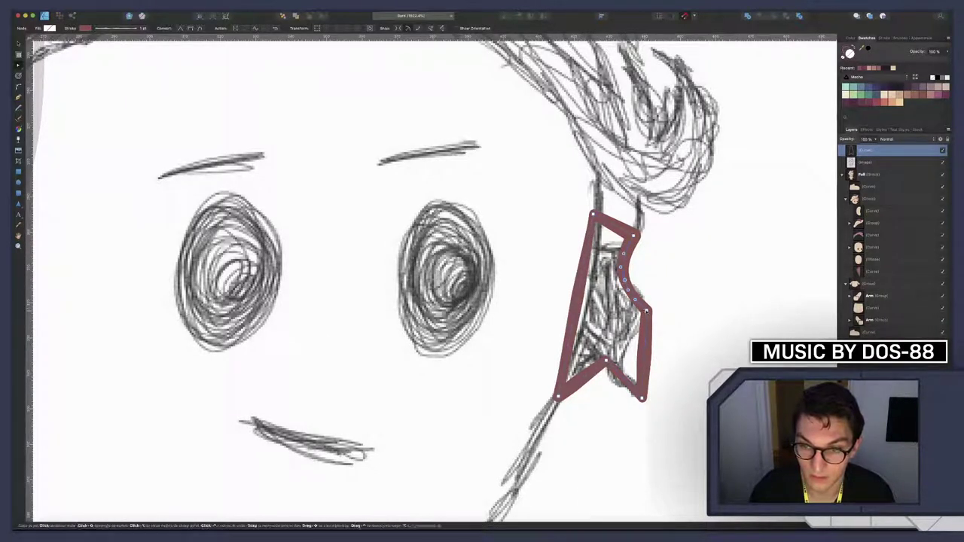
left_click_drag(638, 305, 637, 281)
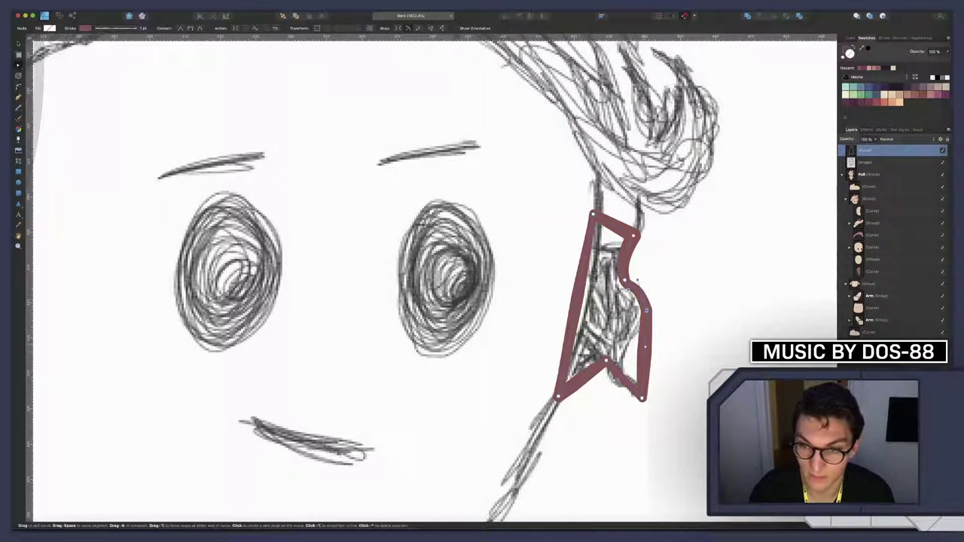
mouse_move(643, 355)
left_mouse_down()
mouse_move(626, 353)
mouse_move(658, 354)
mouse_move(644, 351)
left_mouse_up()
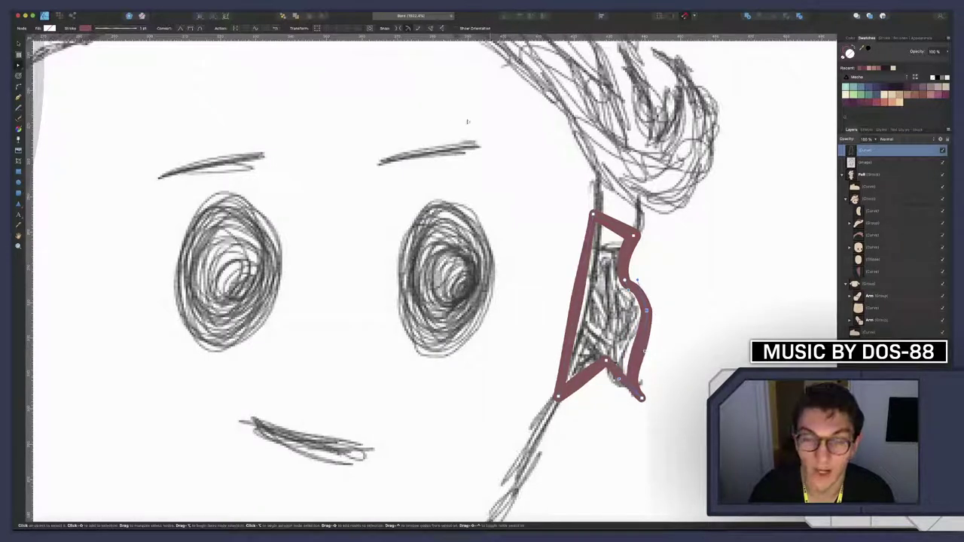
Reshape the tuft's lower end into a narrow curved tip that flicks outward, with extra nodes on both sides of the tip
left_click(192, 29)
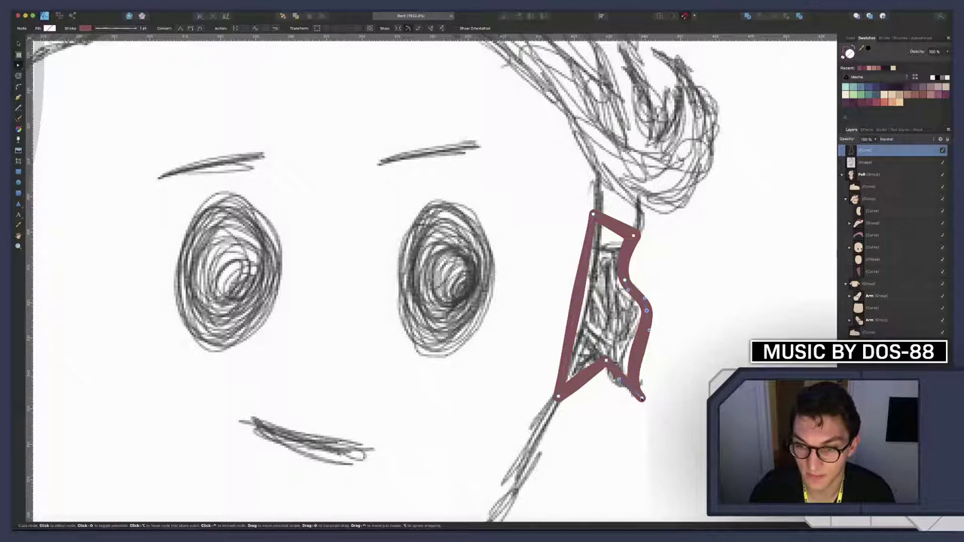
left_click_drag(642, 397, 615, 385)
left_click_drag(637, 368, 647, 339)
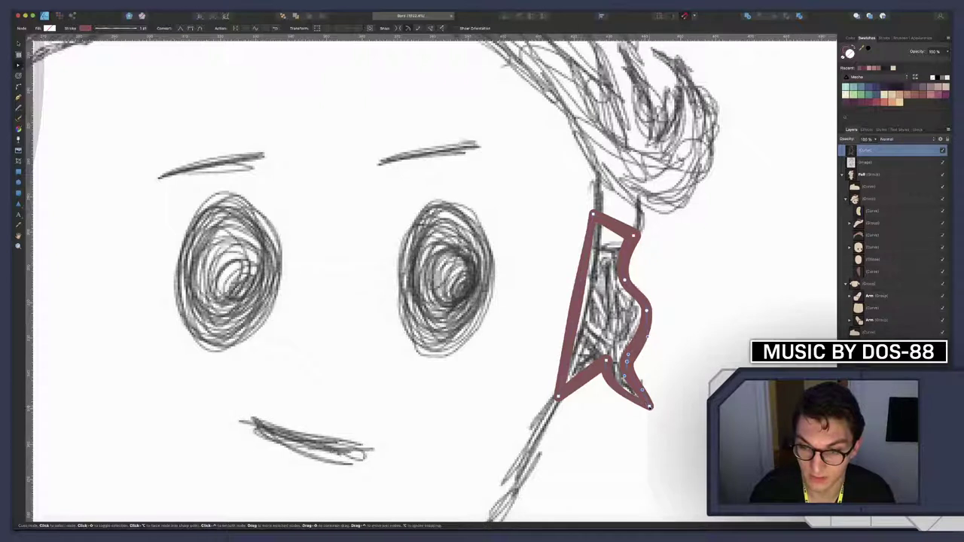
left_click_drag(648, 405, 656, 405)
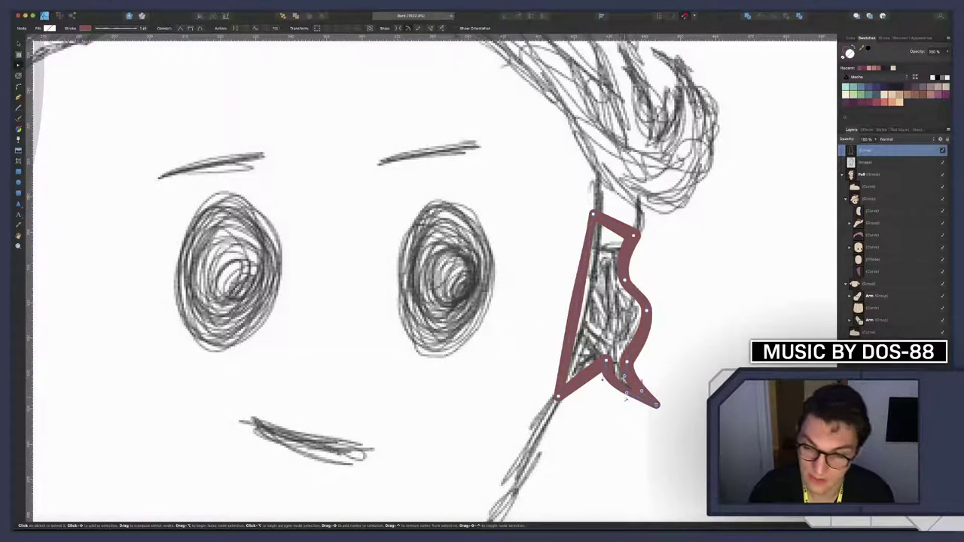
left_click_drag(642, 392, 661, 401)
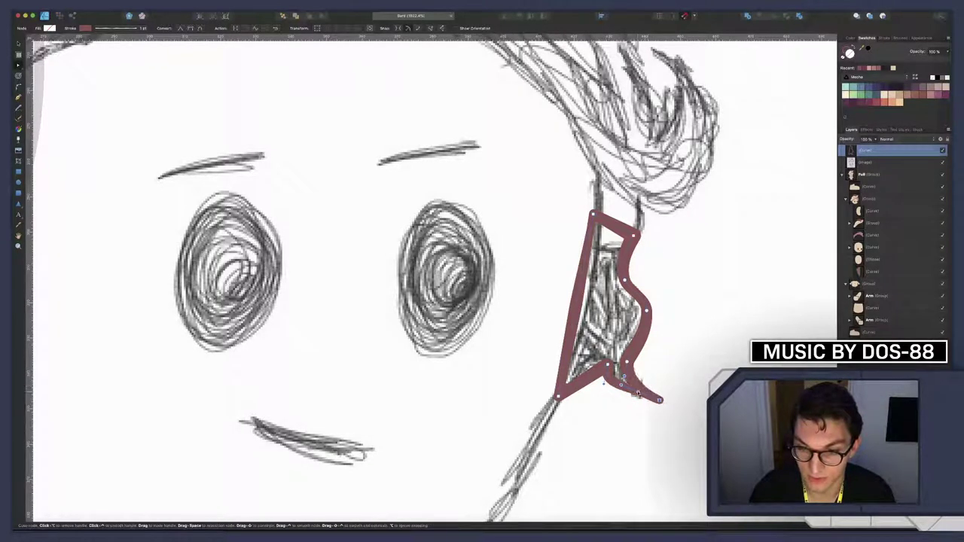
mouse_move(621, 385)
left_mouse_down()
mouse_move(620, 417)
mouse_move(625, 389)
left_mouse_up()
left_click(623, 392)
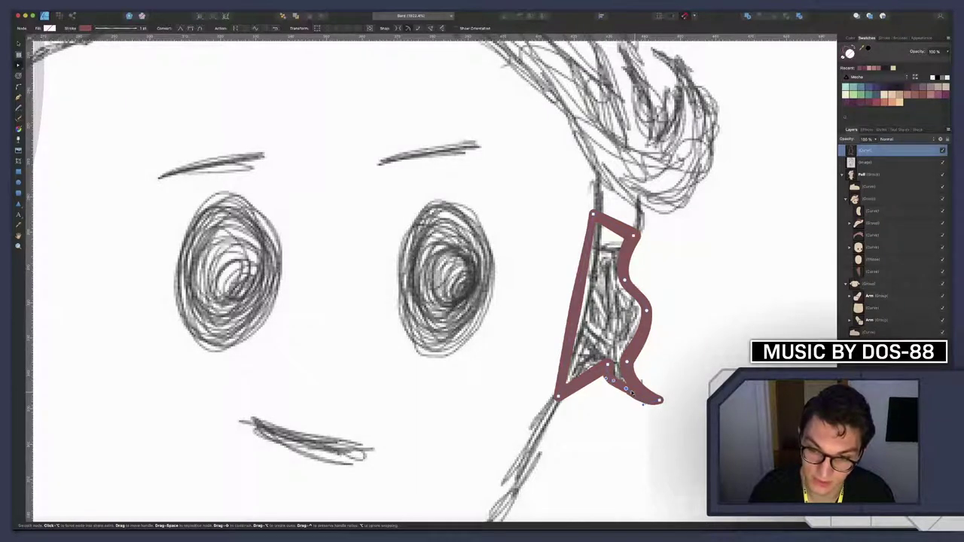
left_click_drag(631, 391, 664, 400)
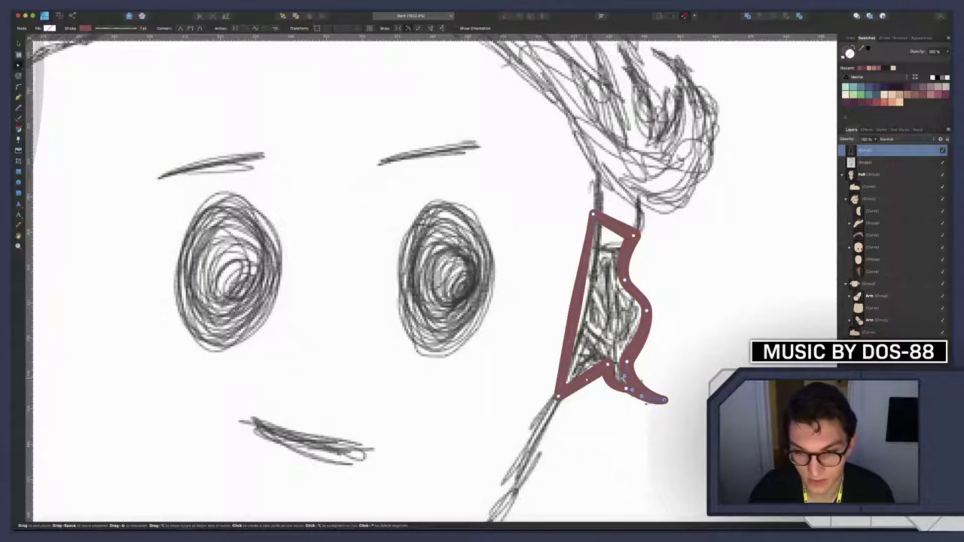
Bend the tuft's short lower edge into an arch and raise the notch node slightly
mouse_move(586, 381)
left_mouse_down()
mouse_move(581, 407)
mouse_move(578, 376)
left_mouse_up()
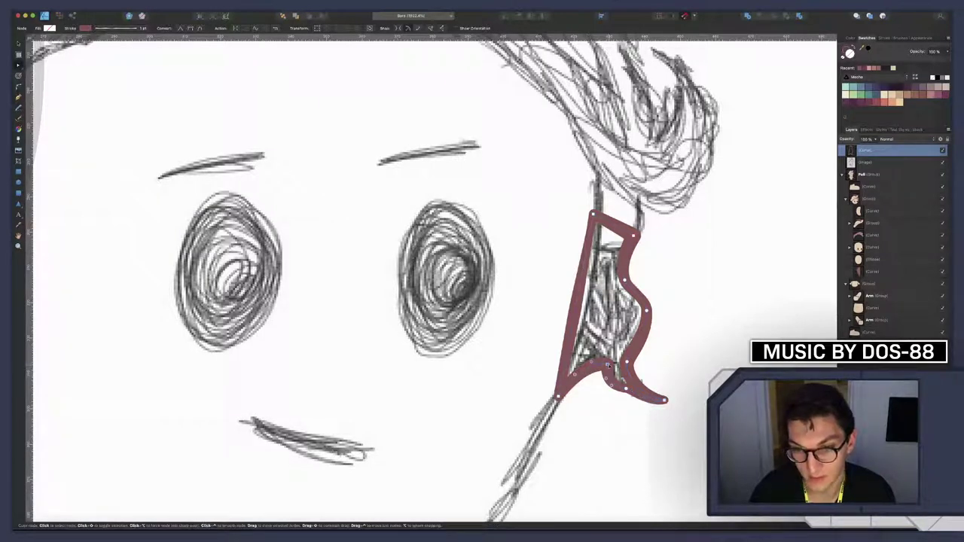
left_click_drag(608, 366, 605, 359)
key("c")
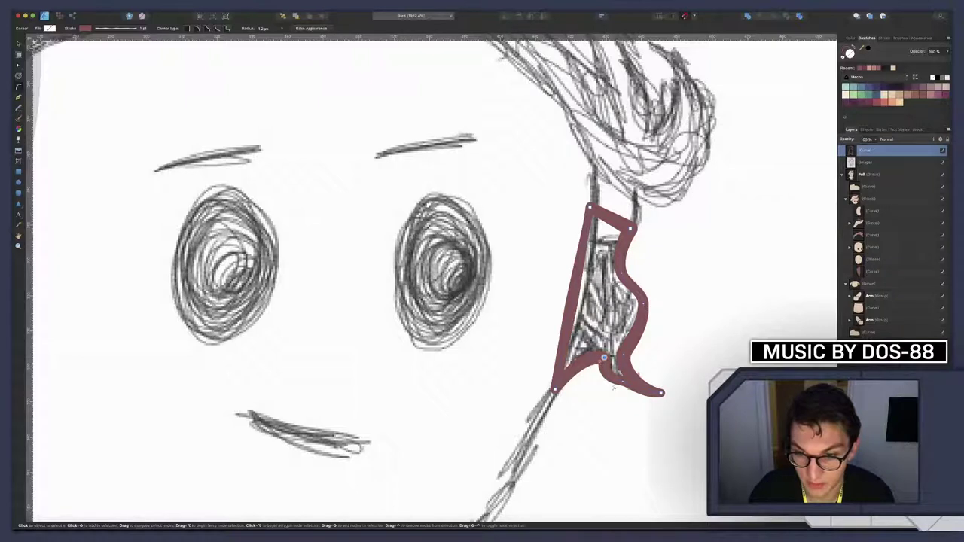
scroll(630, 290, "down", 1)
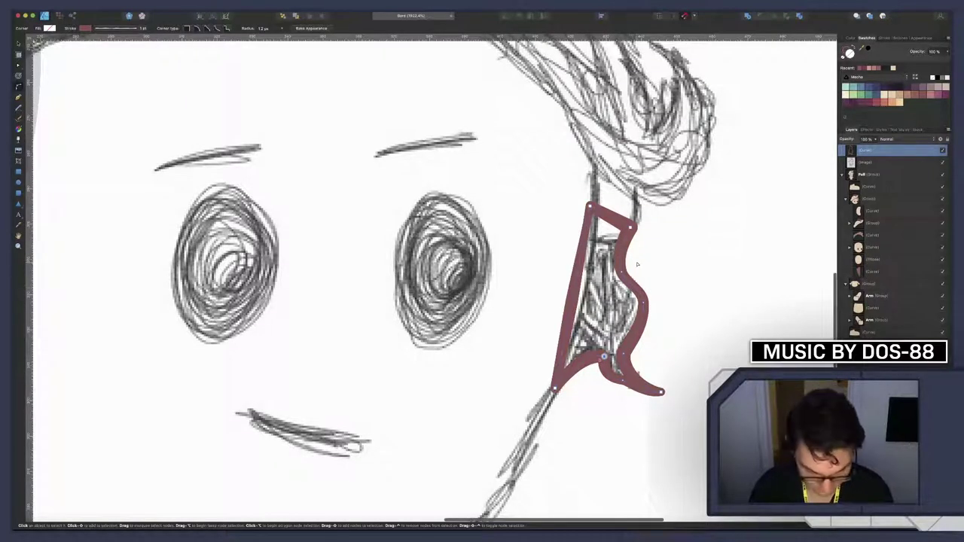
Fill the tuft with the darker reddish-brown swatch and hide the sketch image
key("v")
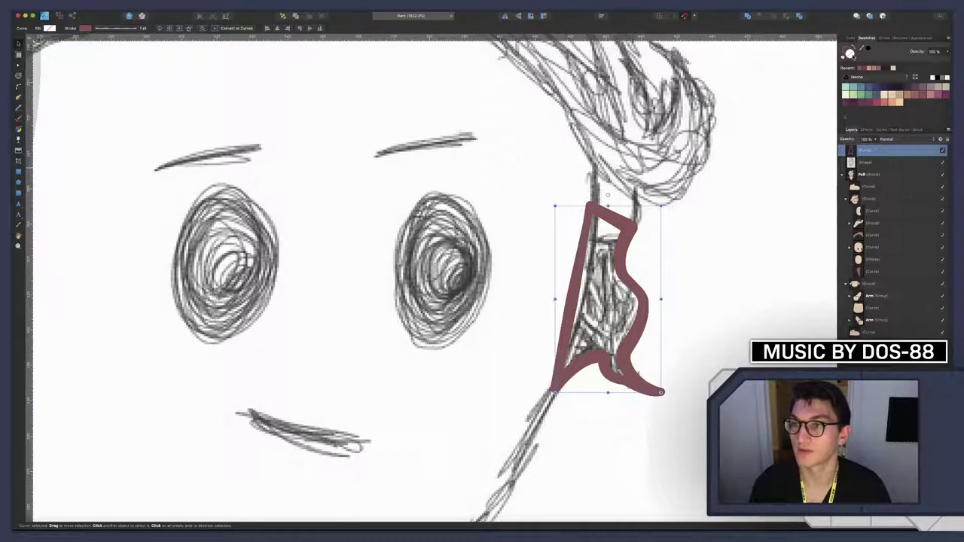
left_click(911, 98)
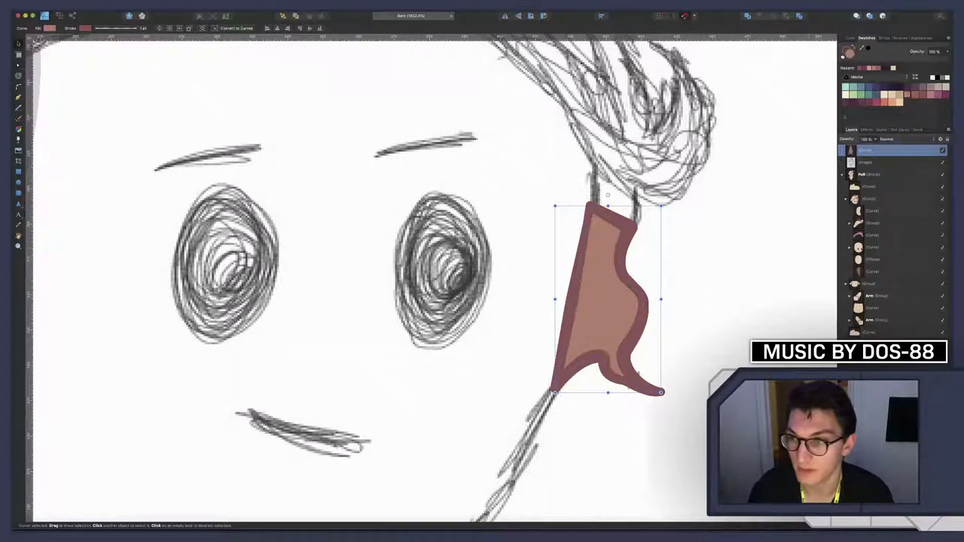
left_click(917, 97)
scroll(631, 294, "down", 8)
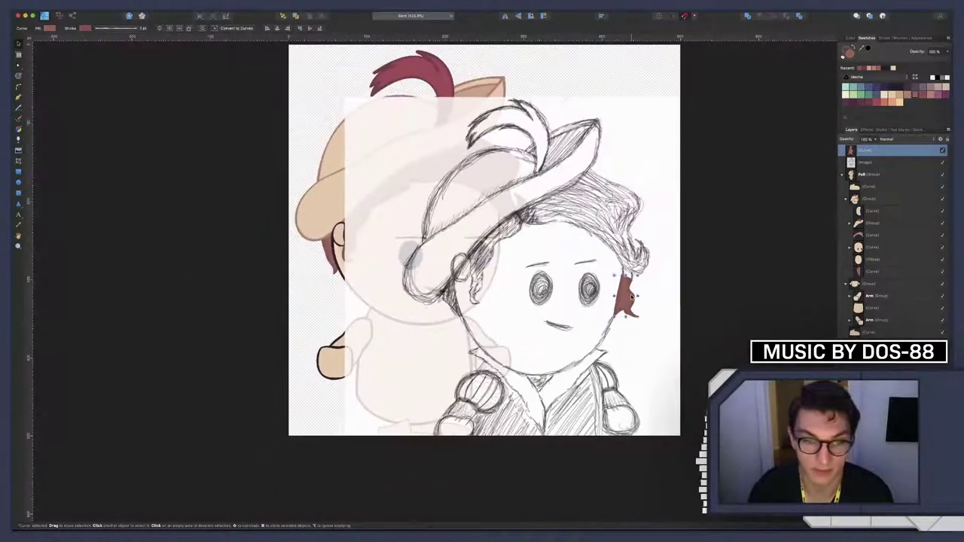
left_click(942, 162)
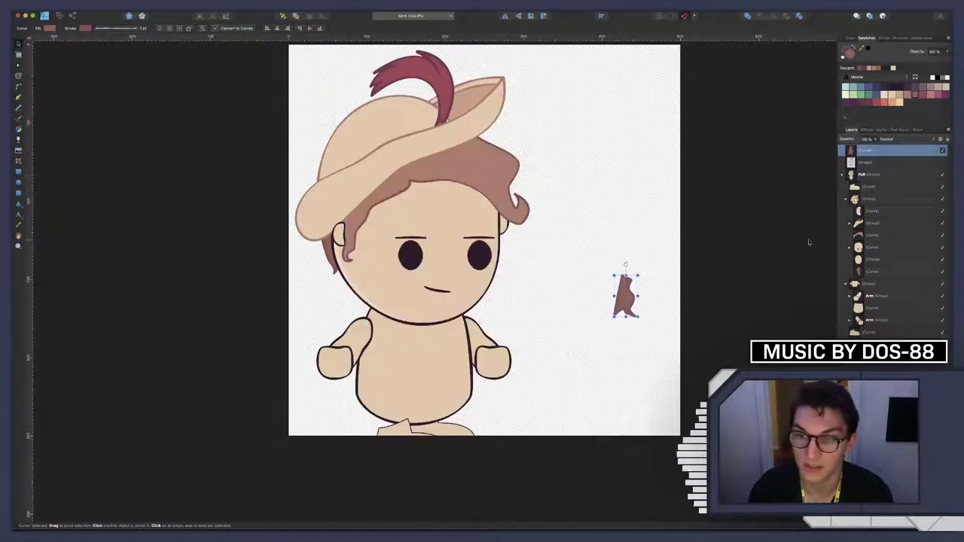
Reorder the tuft into the head group beneath the ear ellipse, and position it behind the cheek under the far ear
key("a")
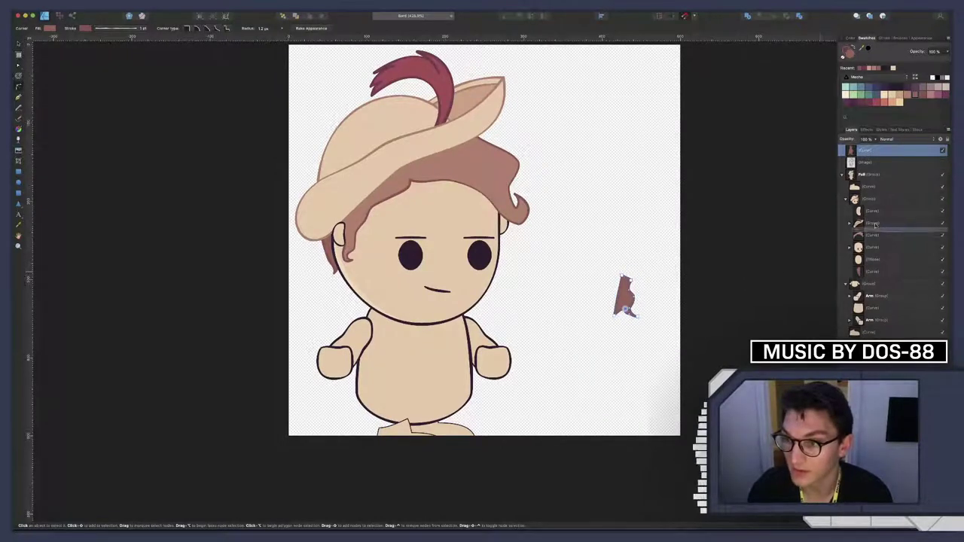
left_click_drag(881, 265, 860, 268)
scroll(577, 246, "up", 3)
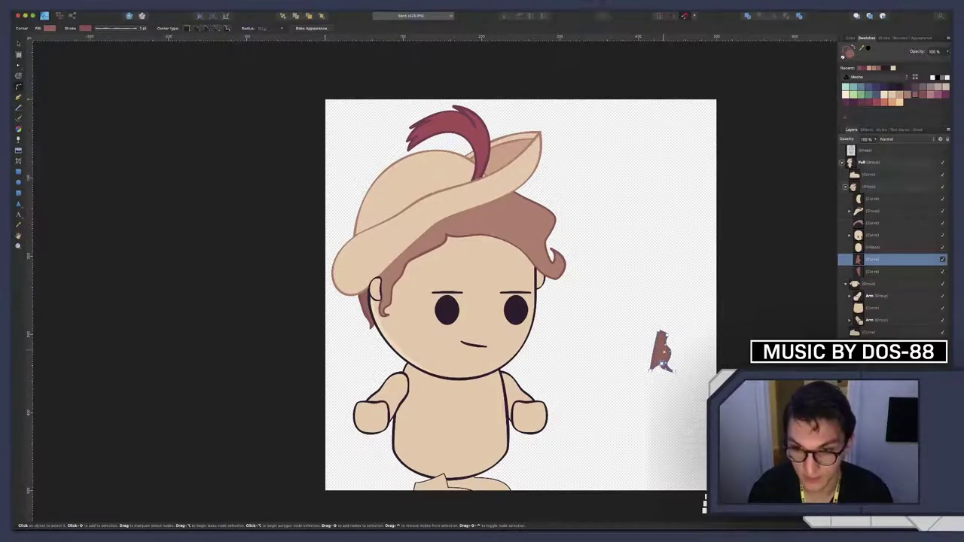
key("v")
left_click_drag(663, 351, 540, 306)
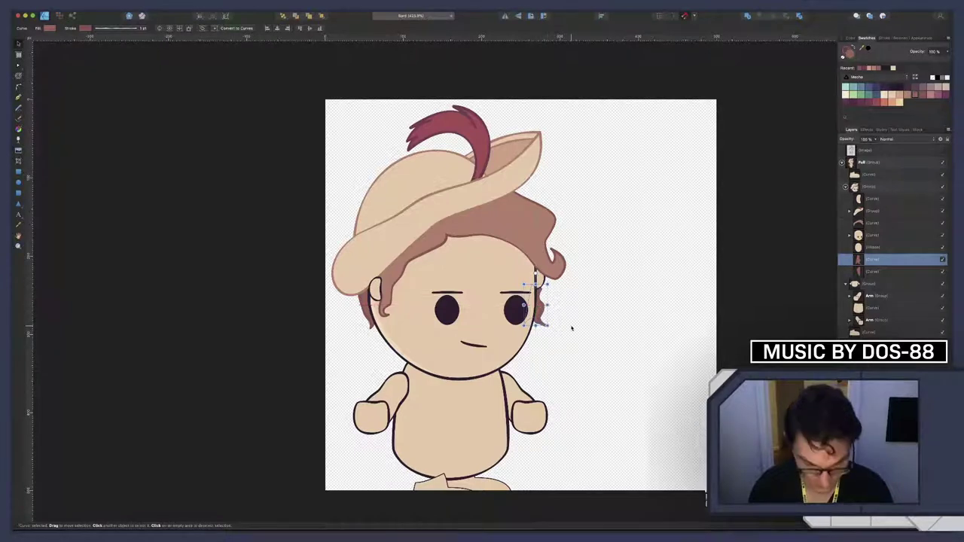
Rotate the tuft so its tip swings outward, and extend its upper node behind the ear and its lower inner node behind the face
scroll(567, 328, "up", 3)
scroll(561, 328, "left", 2)
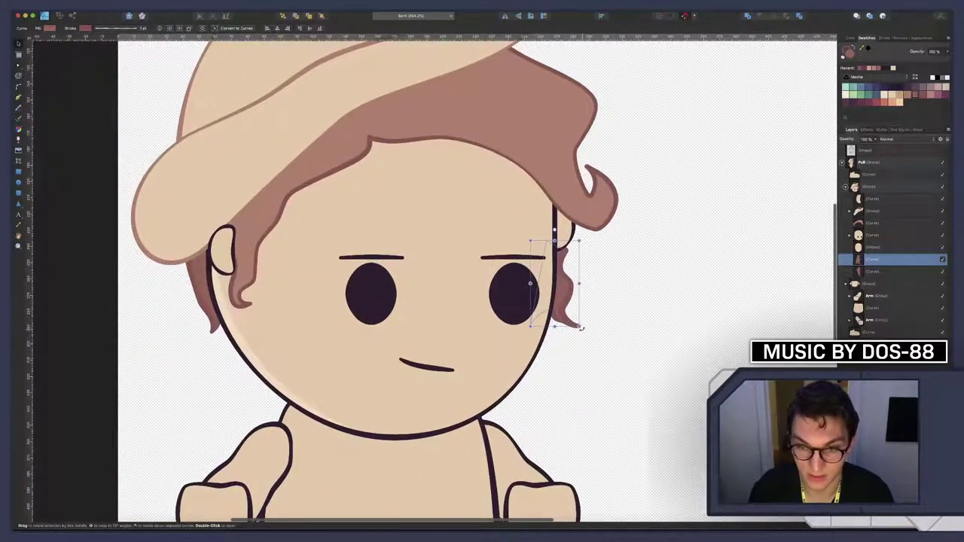
left_click_drag(584, 332, 574, 312)
key("a")
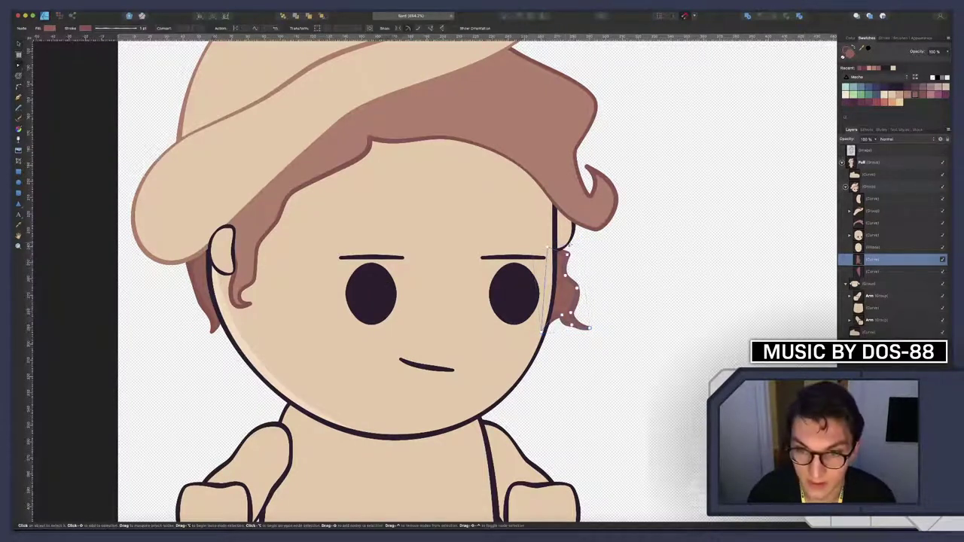
left_click_drag(566, 237, 567, 236)
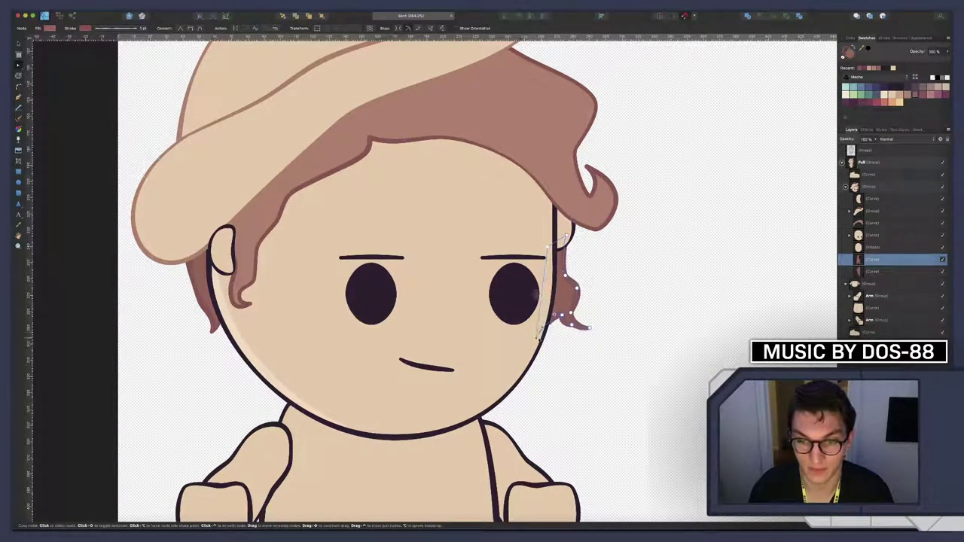
left_click(584, 356)
Nudge the upper node of the hair tuft under the far ear slightly inward toward the face
scroll(583, 356, "up", 3)
scroll(583, 356, "left", 3)
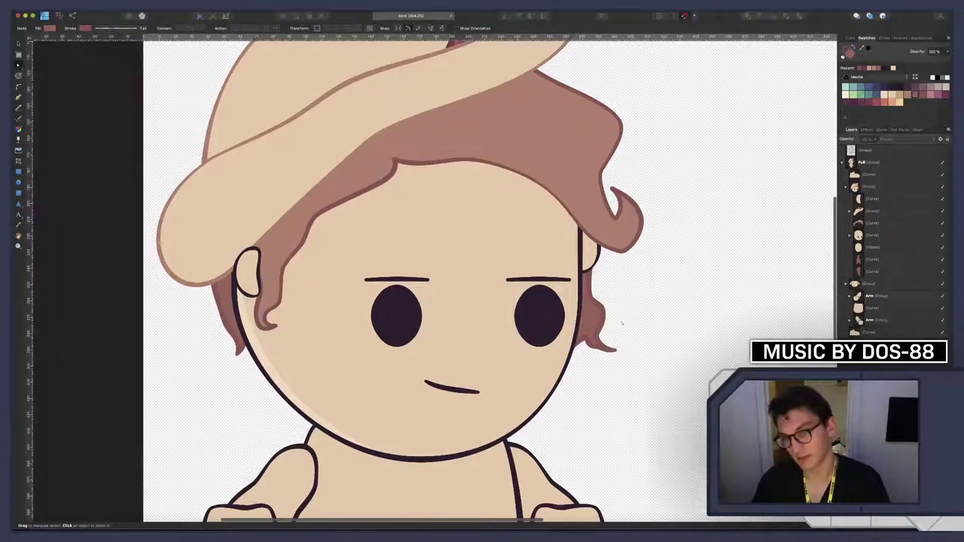
left_click(612, 349)
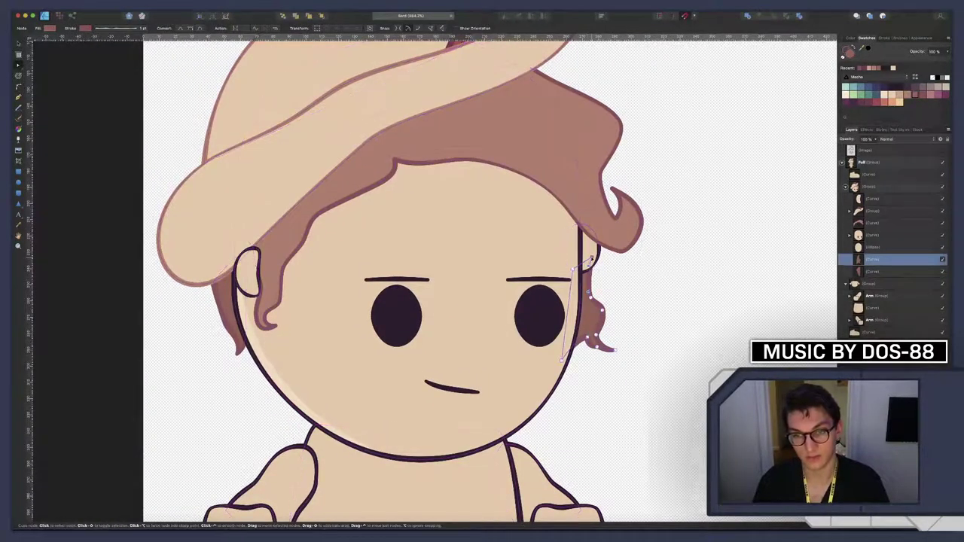
left_click_drag(591, 259, 586, 258)
left_click(639, 325)
scroll(642, 329, "down", 6)
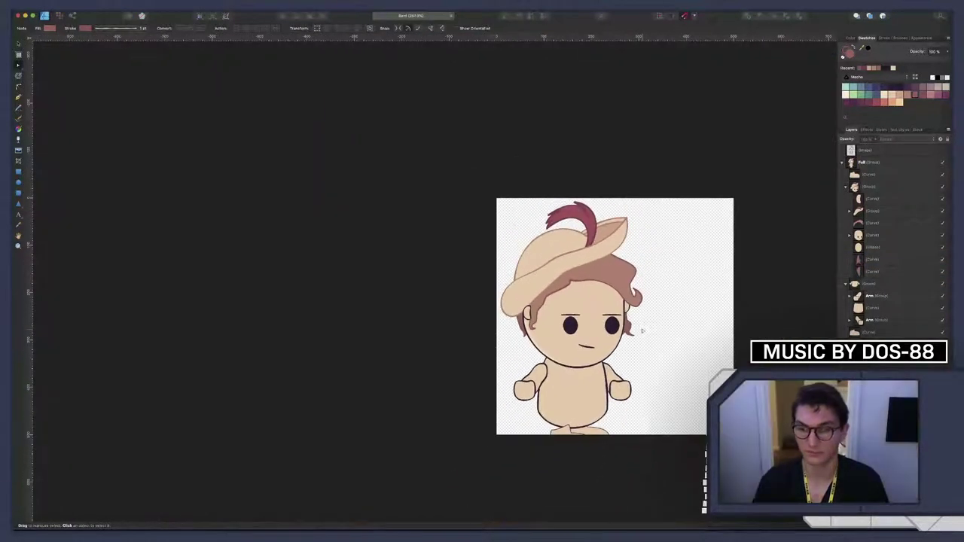
Recolour the hair tuft under the far ear with a lighter reddish-brown swatch
scroll(643, 330, "up", 8)
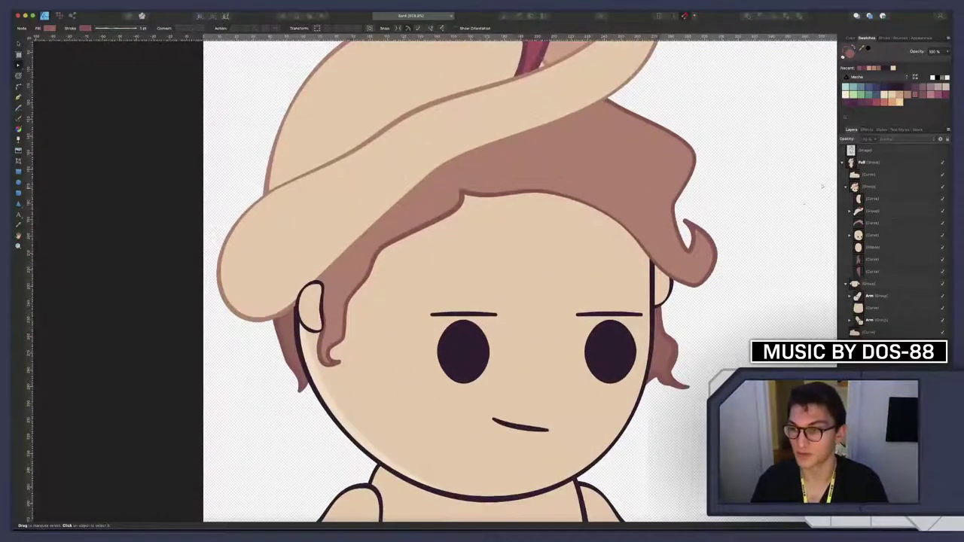
left_click(874, 259)
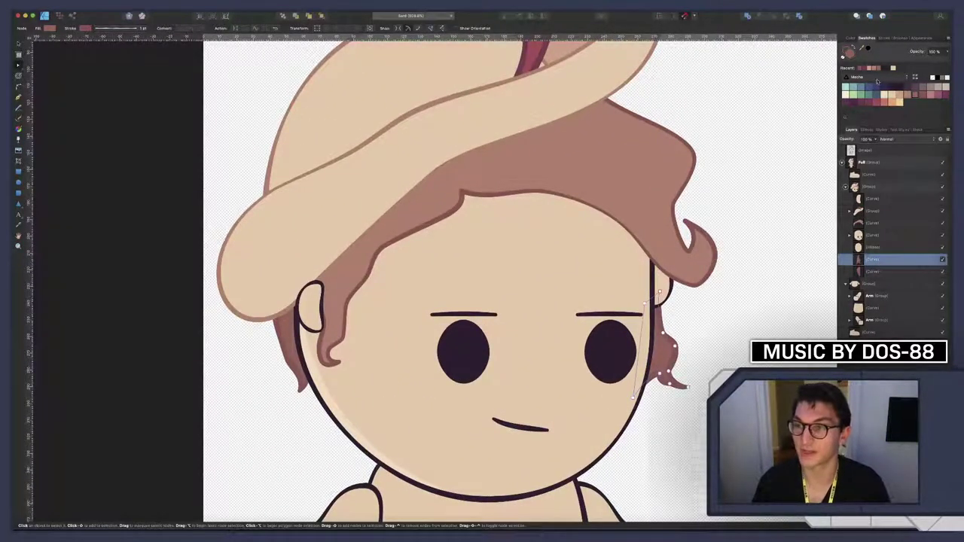
left_click(908, 97)
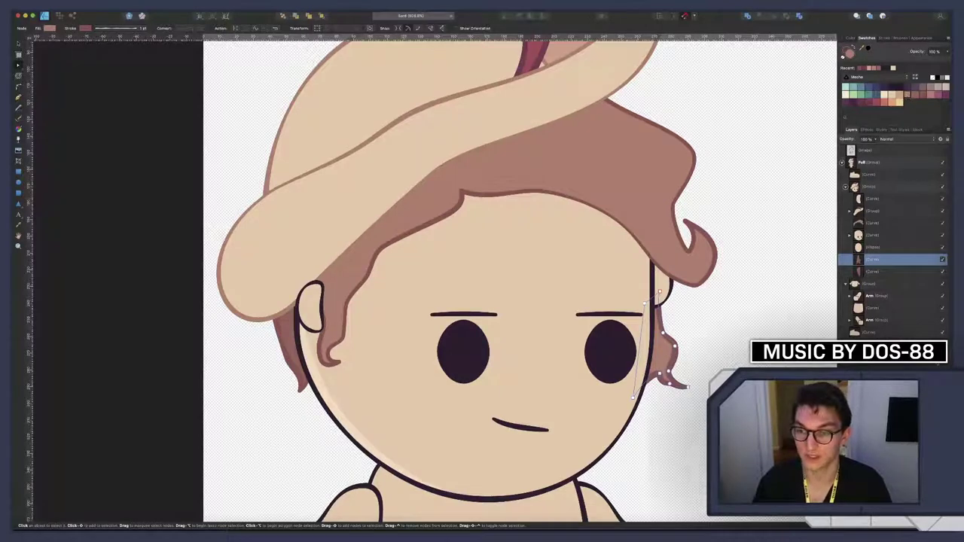
left_click(687, 195)
Examine the hat, hair and both ear tufts on the whole character, up close and from a distance
scroll(697, 280, "down", 5)
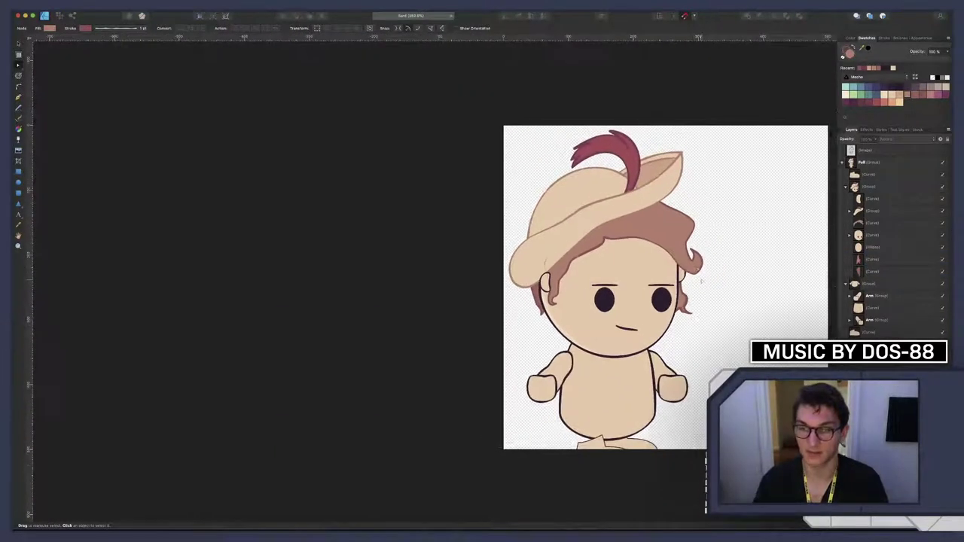
scroll(697, 275, "up", 5)
scroll(697, 273, "down", 4)
scroll(697, 277, "down", 2)
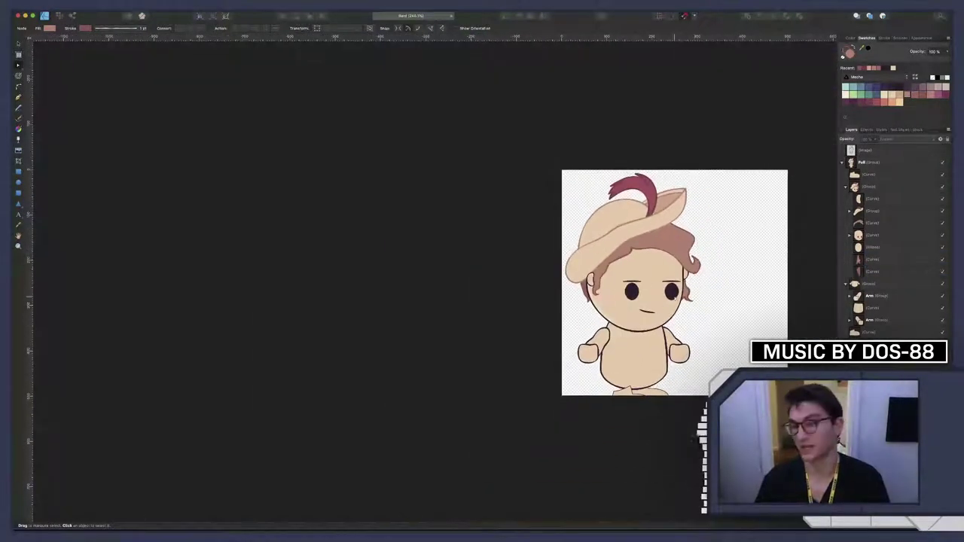
scroll(639, 279, "up", 5)
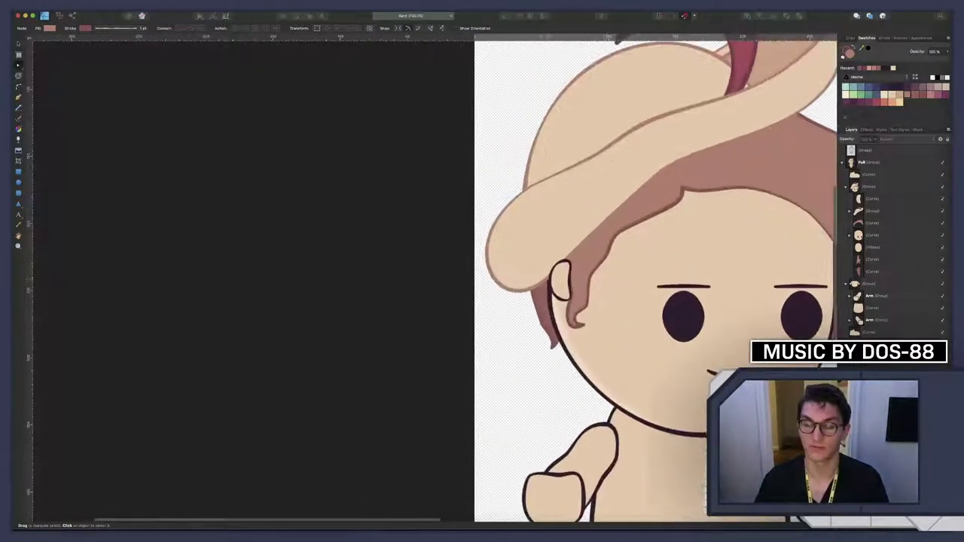
scroll(732, 272, "down", 5)
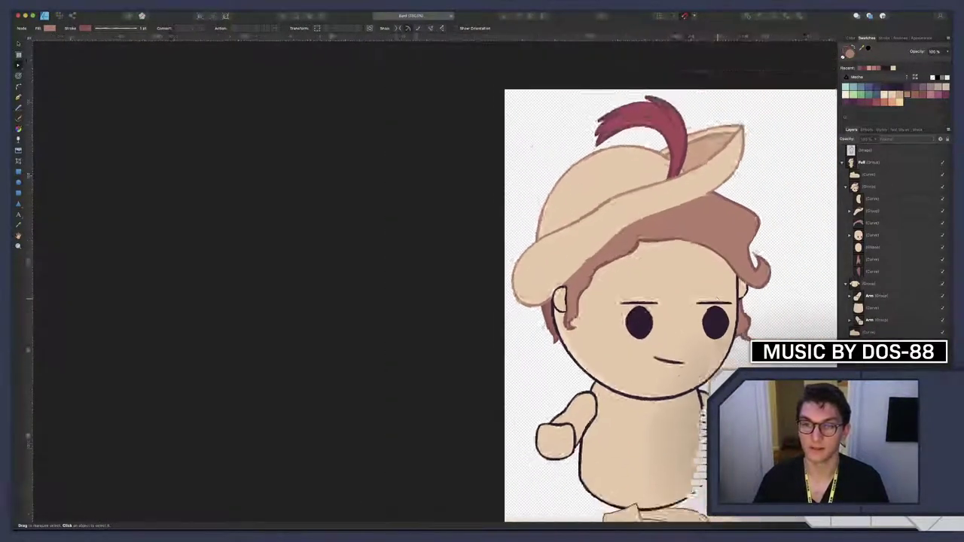
scroll(661, 274, "right", 1)
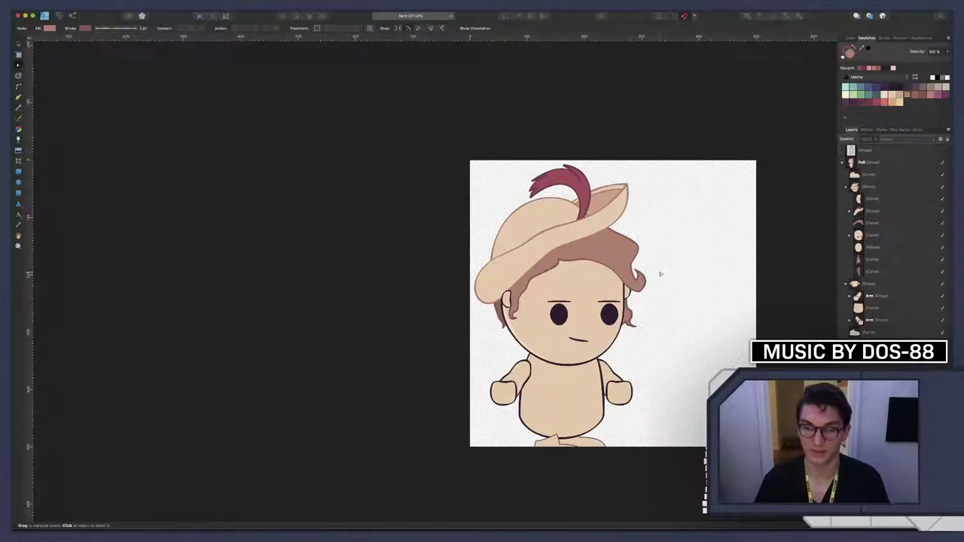
scroll(660, 273, "down", 3)
scroll(660, 273, "up", 3)
scroll(659, 274, "up", 2)
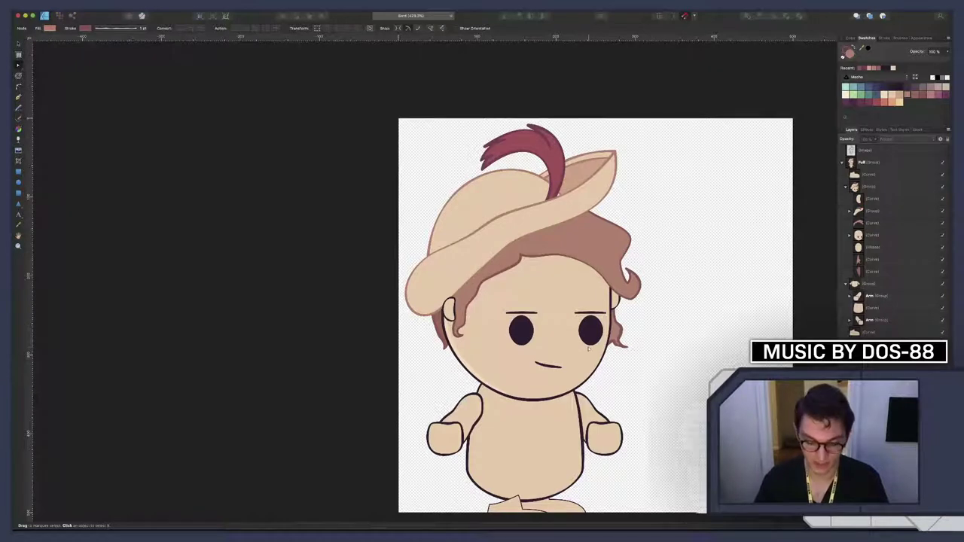
Set the document height to 600 px with the content anchored to the page's top centre, and fit the page in view
key("super+alt+p")
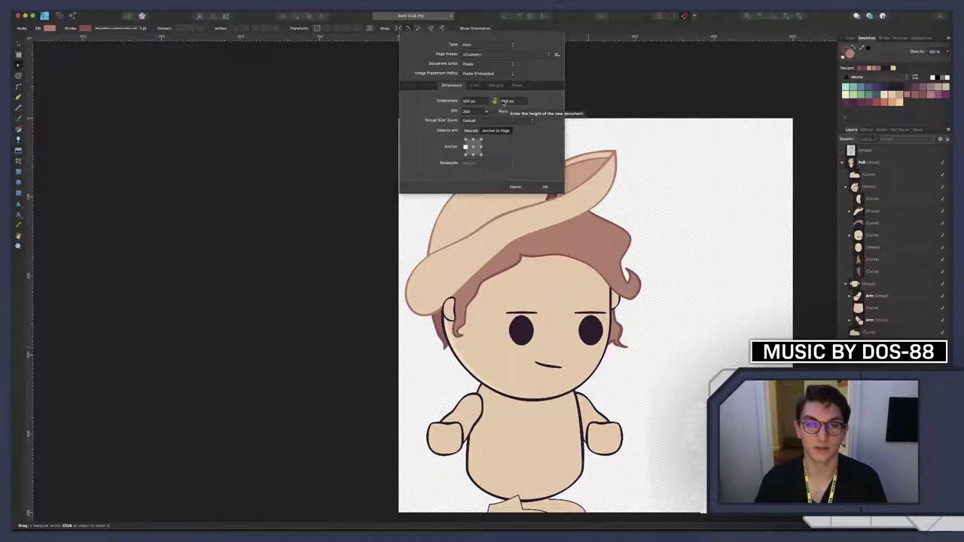
left_click(504, 102)
type("600")
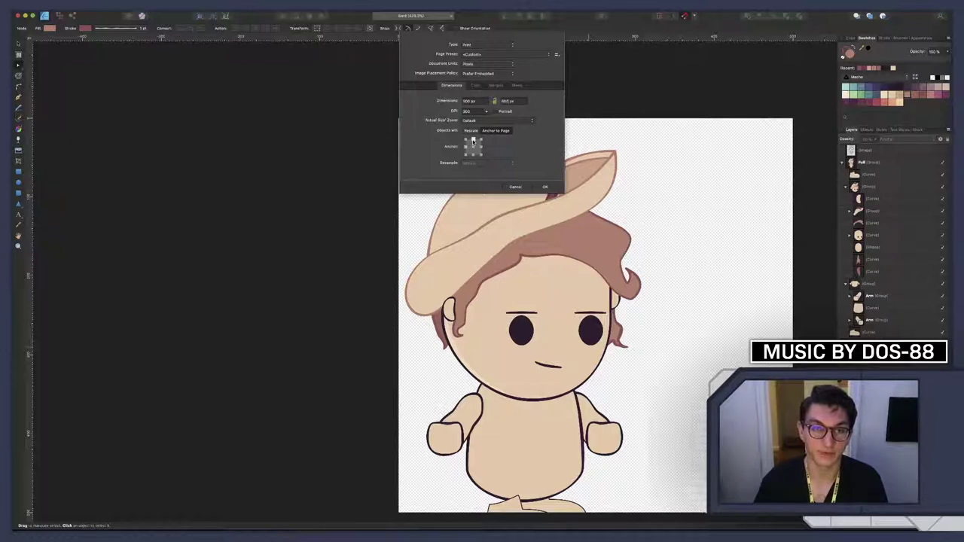
key("Return")
key("super+0")
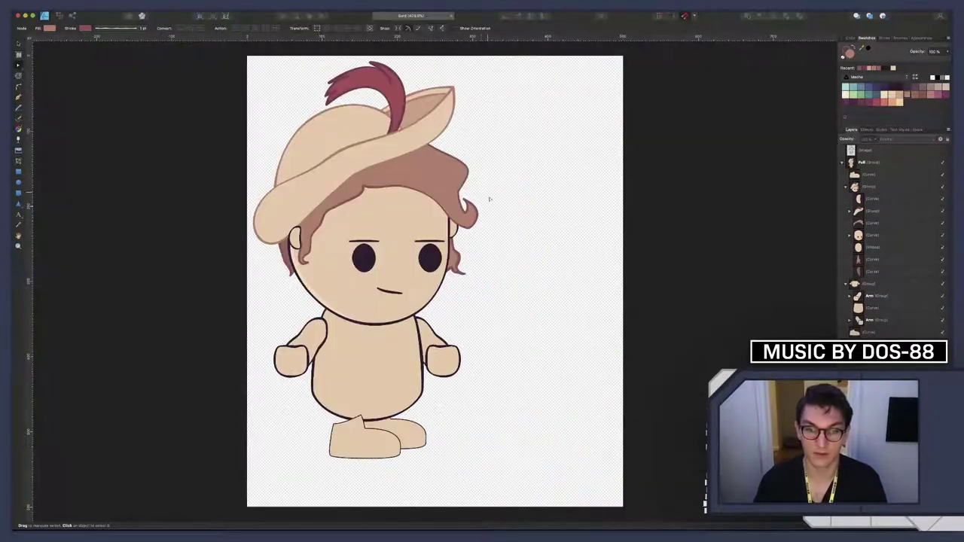